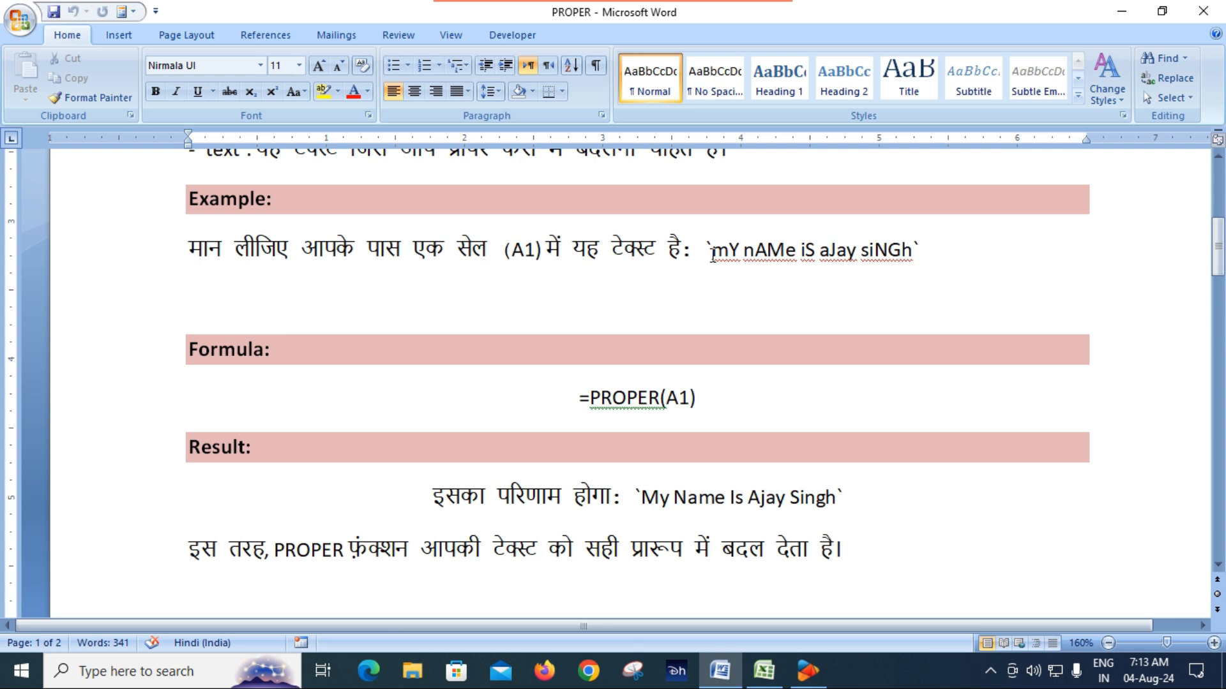
Step: Review the PROPER(A1) example, highlighting the mixed-case sample text and the proper-case result in the document
{"action": "left_click_drag", "start_coordinate": [712, 255], "coordinate": [913, 260]}
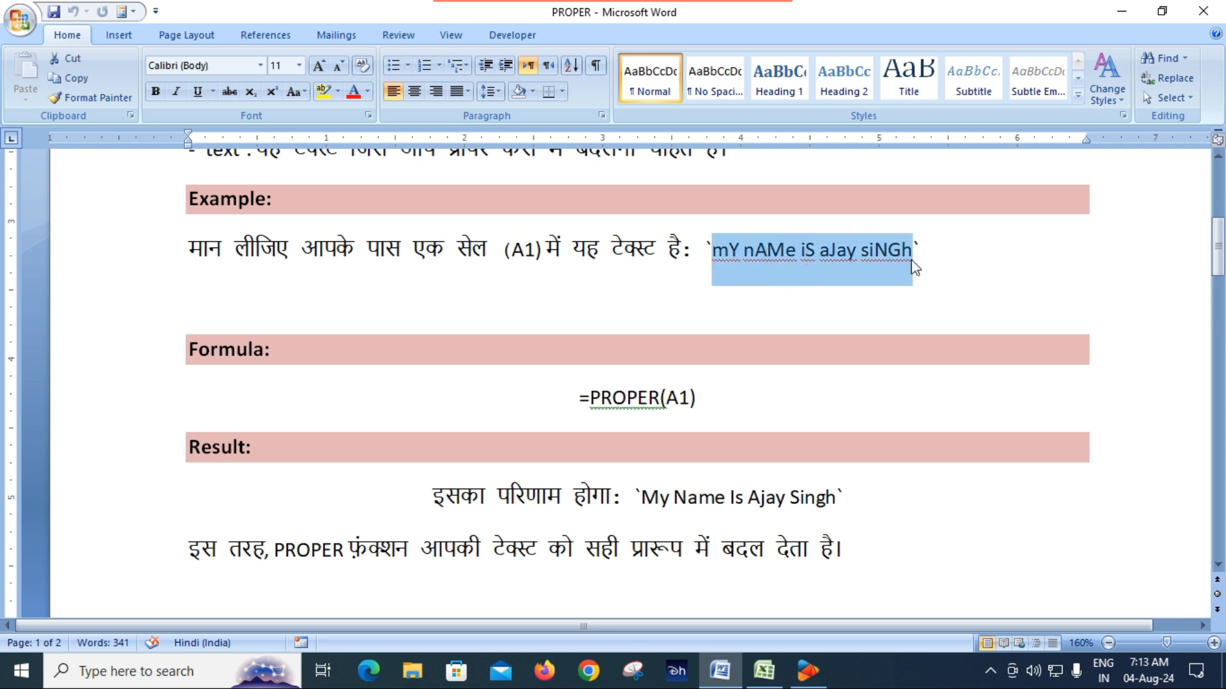
{"action": "left_click", "coordinate": [773, 288]}
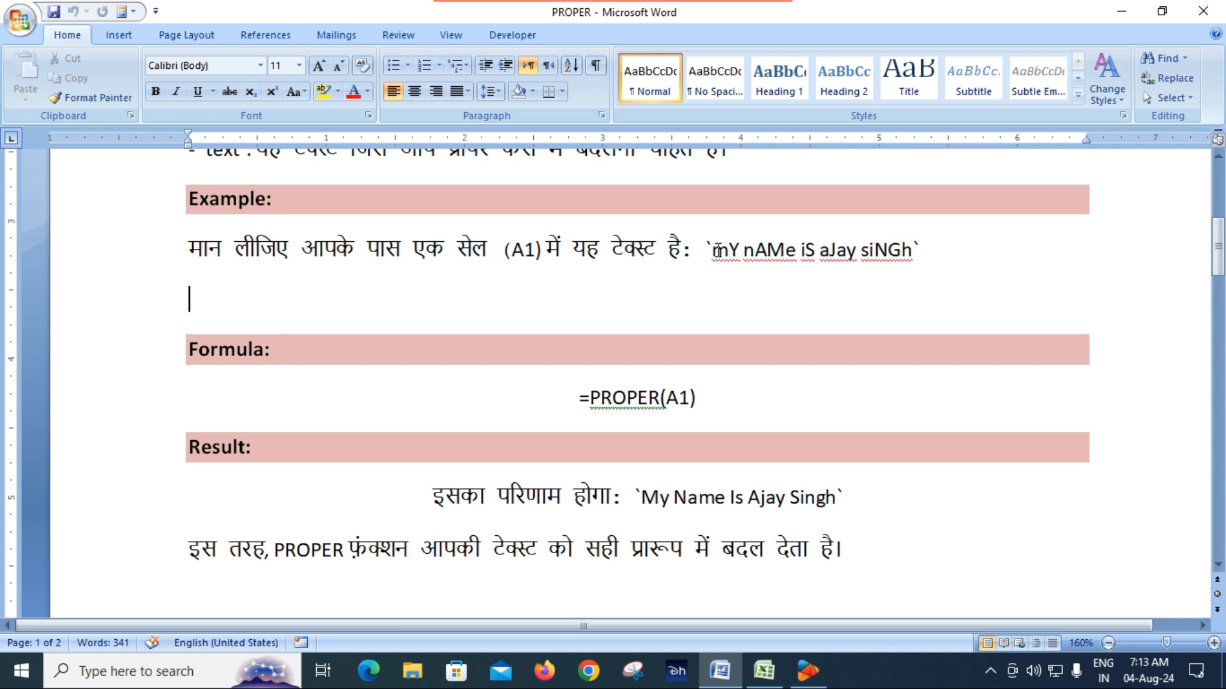
{"action": "scroll", "coordinate": [747, 279], "scroll_direction": "down", "scroll_amount": 3}
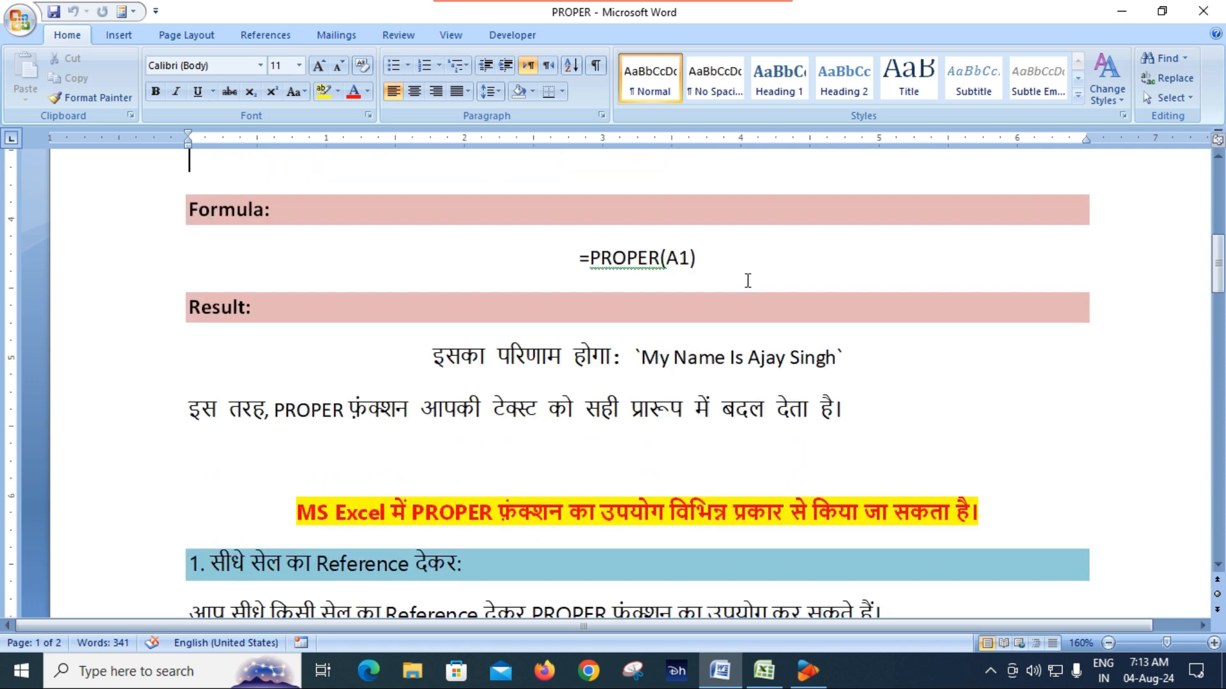
{"action": "scroll", "coordinate": [747, 281], "scroll_direction": "up", "scroll_amount": 3}
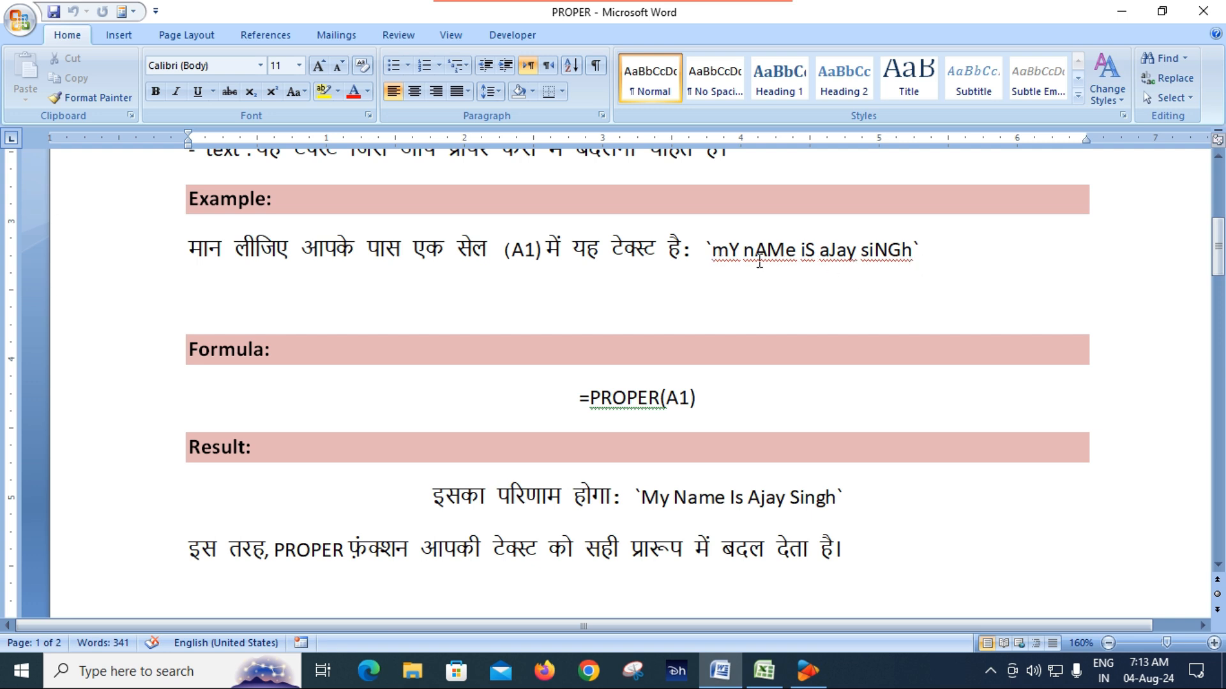
{"action": "left_click_drag", "start_coordinate": [713, 252], "coordinate": [911, 264]}
{"action": "left_click", "coordinate": [901, 268]}
{"action": "scroll", "coordinate": [739, 315], "scroll_direction": "down", "scroll_amount": 2}
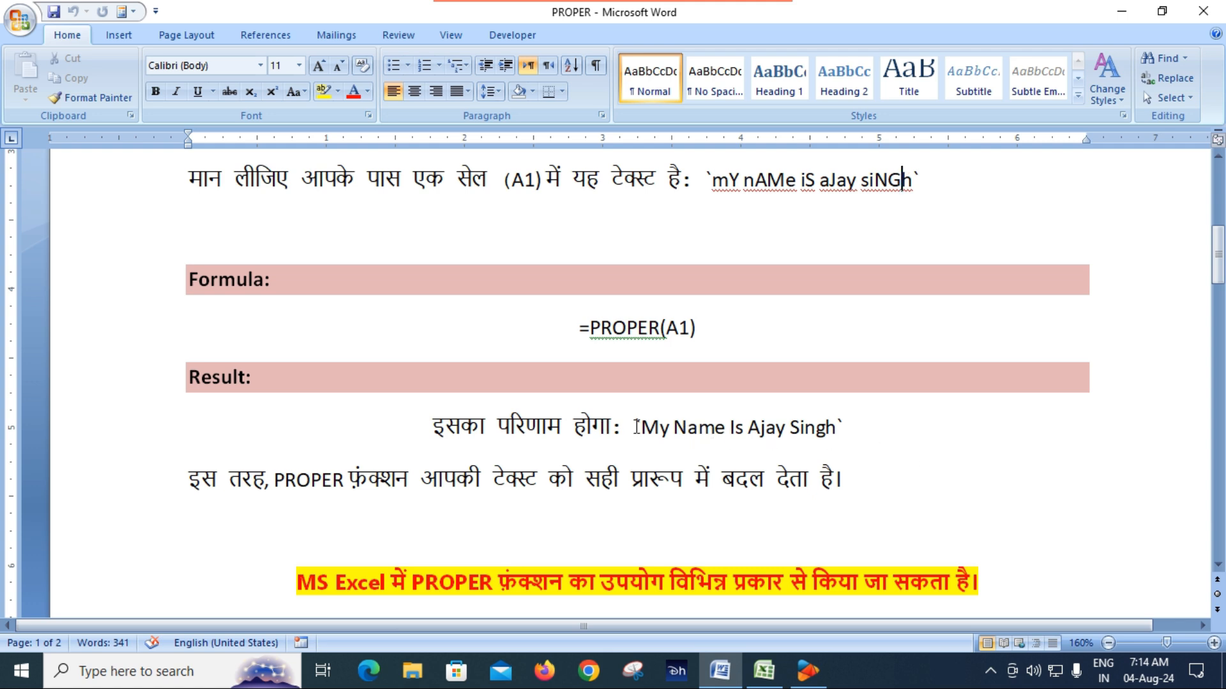
{"action": "left_click_drag", "start_coordinate": [641, 428], "coordinate": [796, 452]}
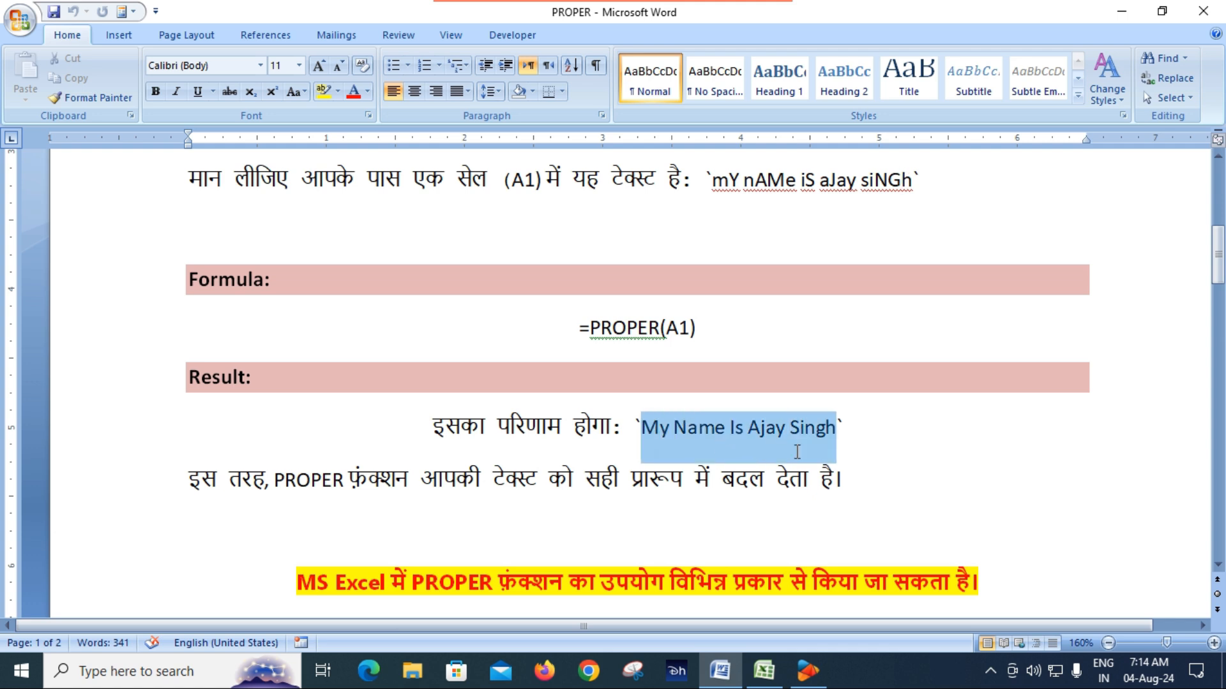
{"action": "left_click", "coordinate": [943, 491]}
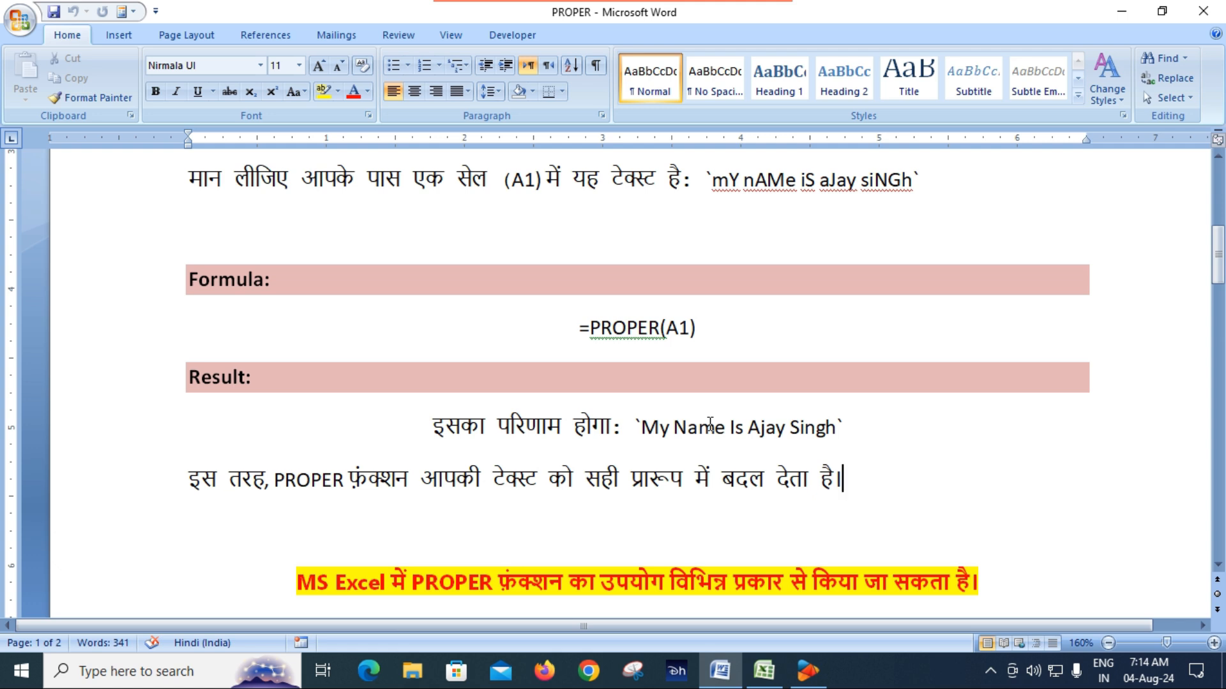
Step: Review usage sections 1 and 2 on PROPER with a cell reference and with text placed directly in the formula, highlighting the second example's result
{"action": "scroll", "coordinate": [710, 426], "scroll_direction": "down", "scroll_amount": 3}
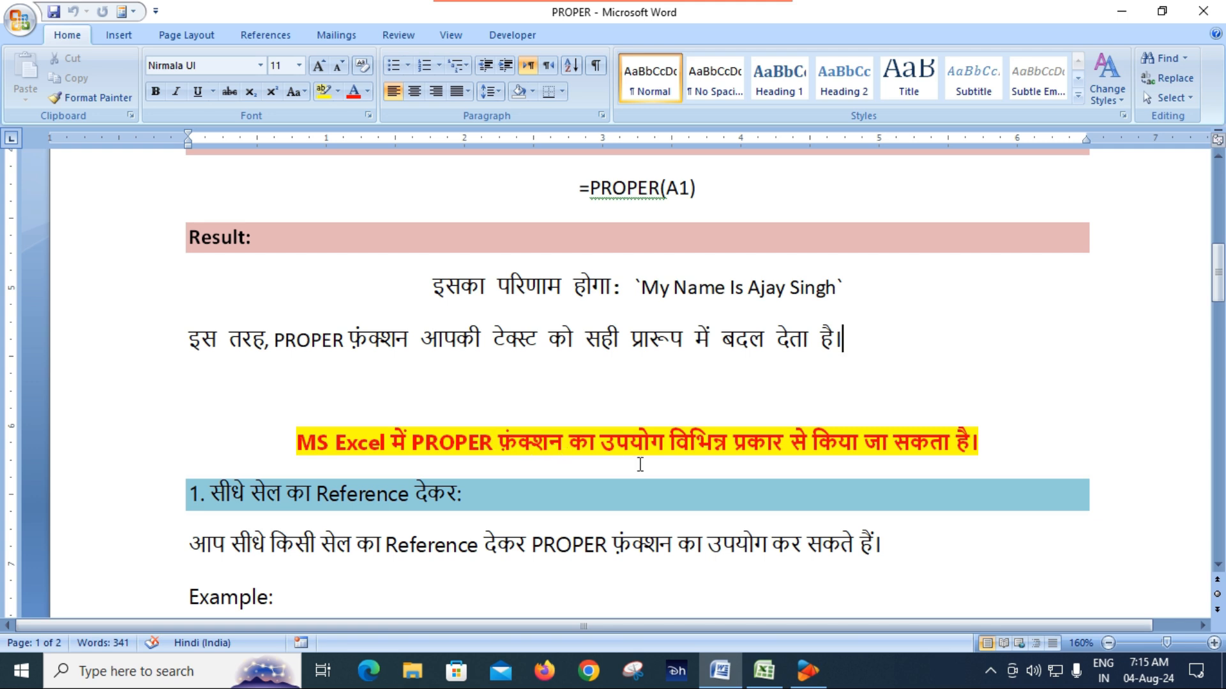
{"action": "scroll", "coordinate": [641, 464], "scroll_direction": "down", "scroll_amount": 4}
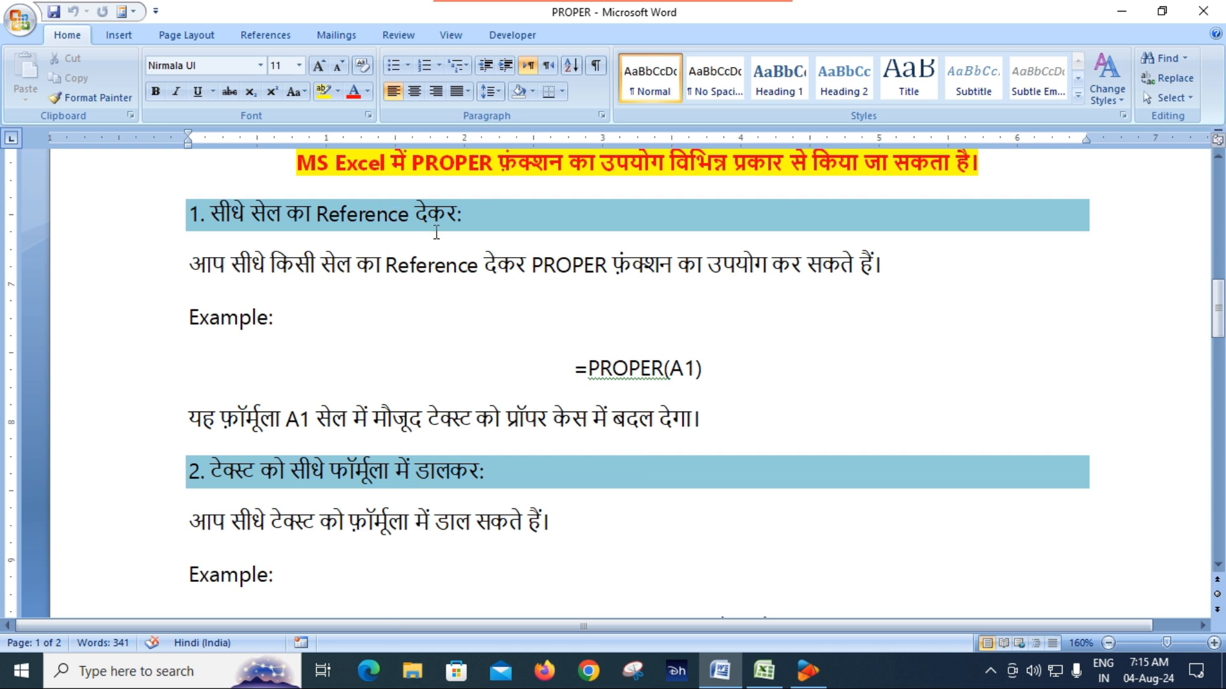
{"action": "scroll", "coordinate": [498, 314], "scroll_direction": "up", "scroll_amount": 7}
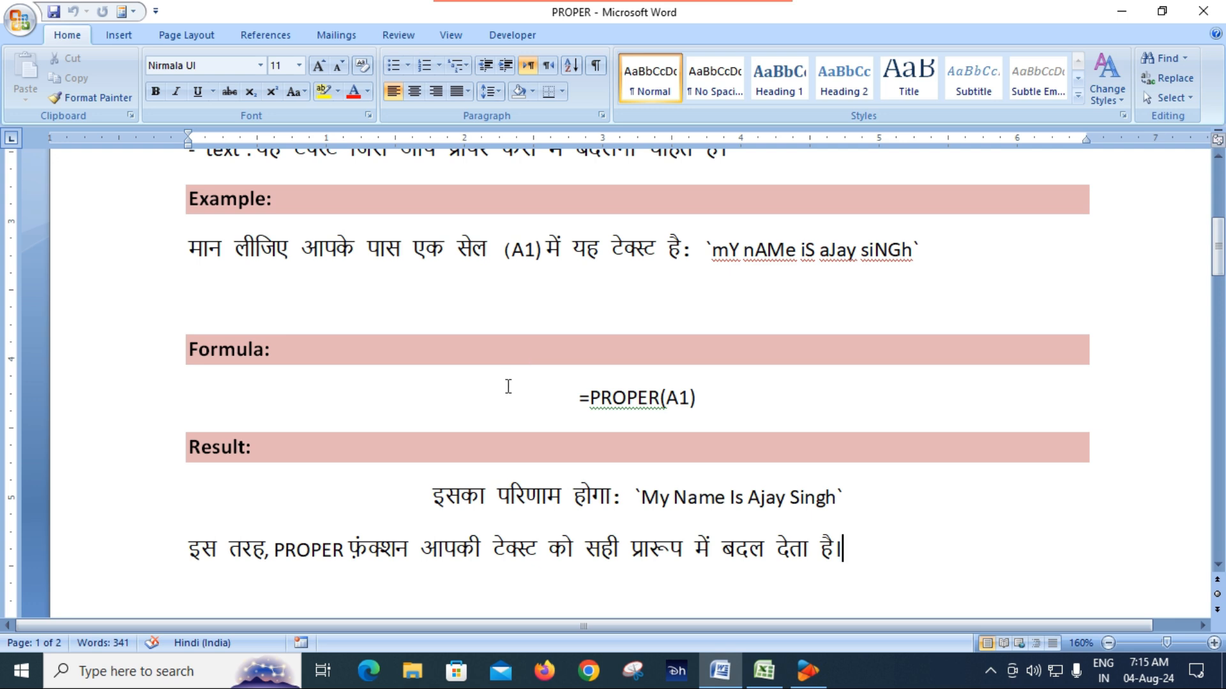
{"action": "scroll", "coordinate": [664, 402], "scroll_direction": "down", "scroll_amount": 5}
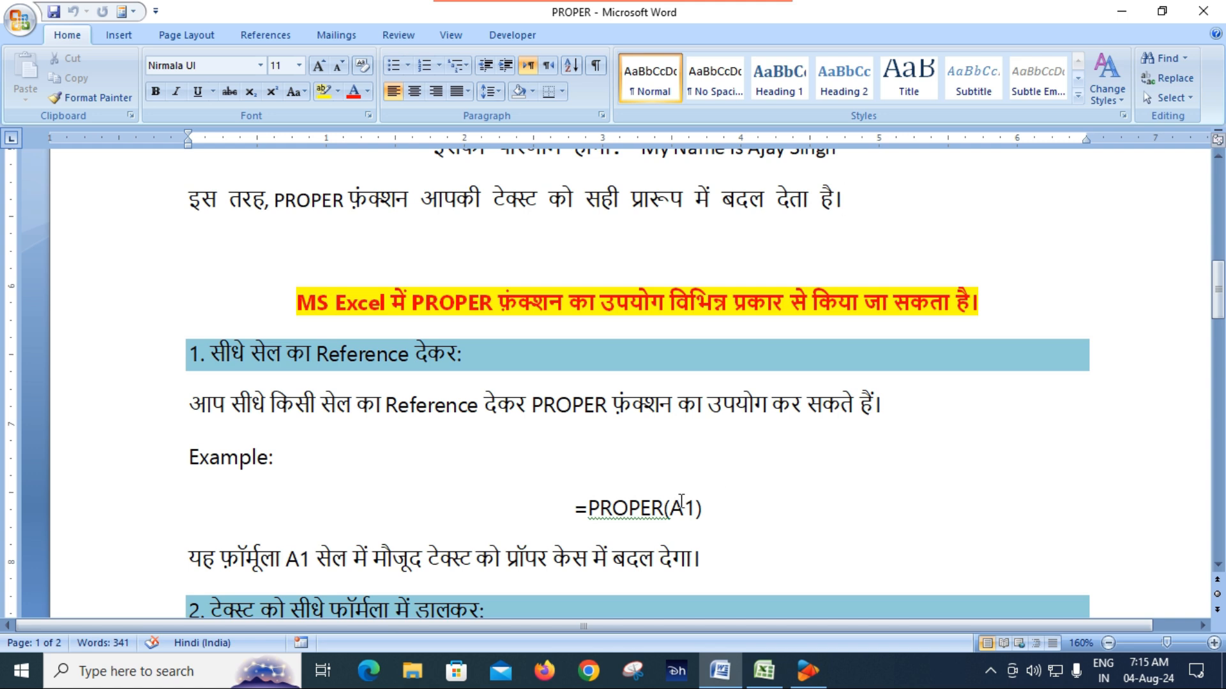
{"action": "scroll", "coordinate": [691, 508], "scroll_direction": "down", "scroll_amount": 3}
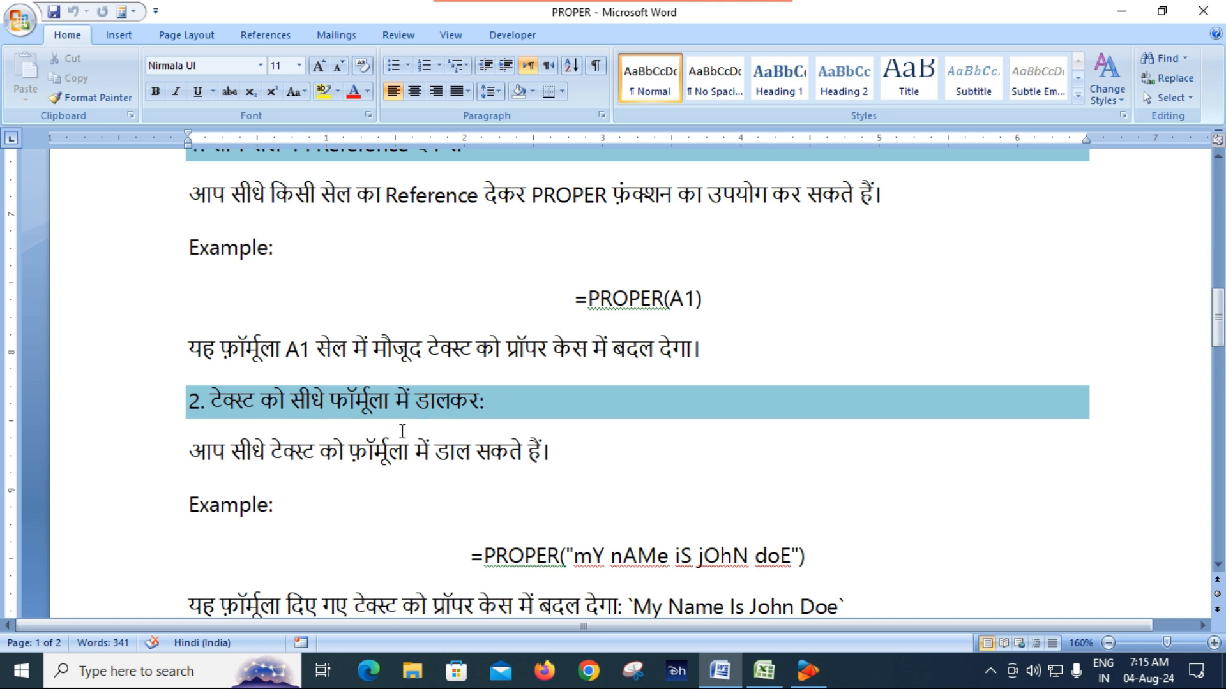
{"action": "scroll", "coordinate": [412, 440], "scroll_direction": "down", "scroll_amount": 1}
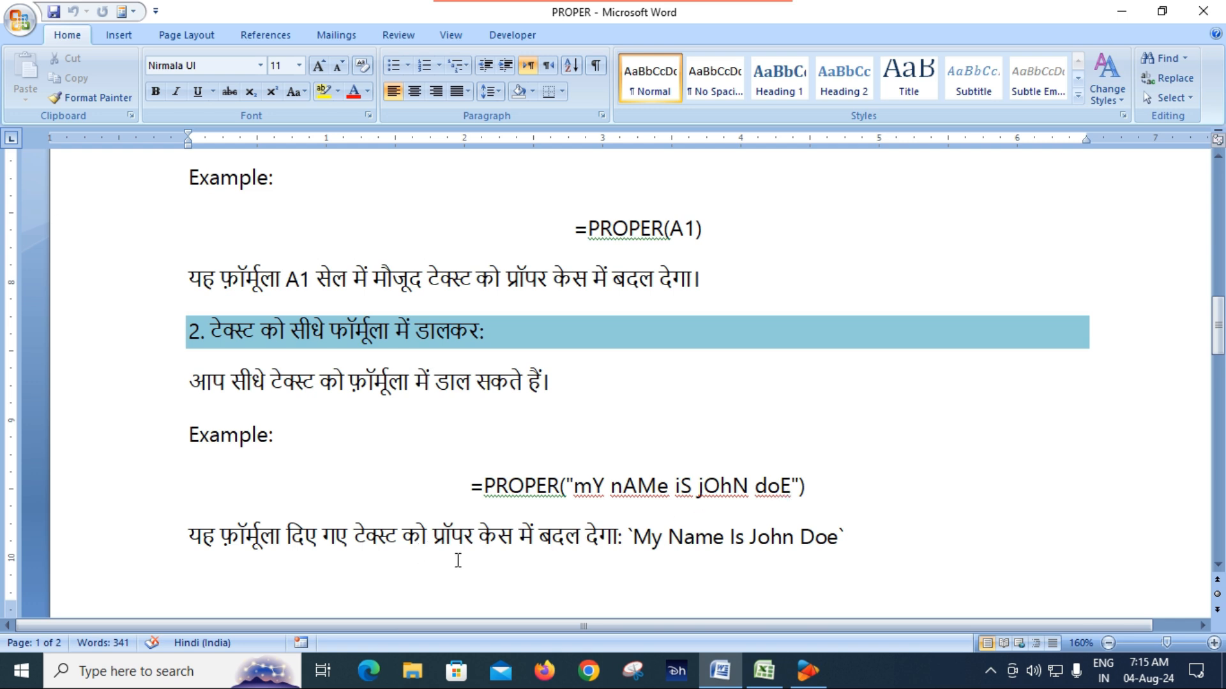
{"action": "left_click", "coordinate": [635, 536]}
{"action": "left_click_drag", "start_coordinate": [636, 536], "coordinate": [837, 539]}
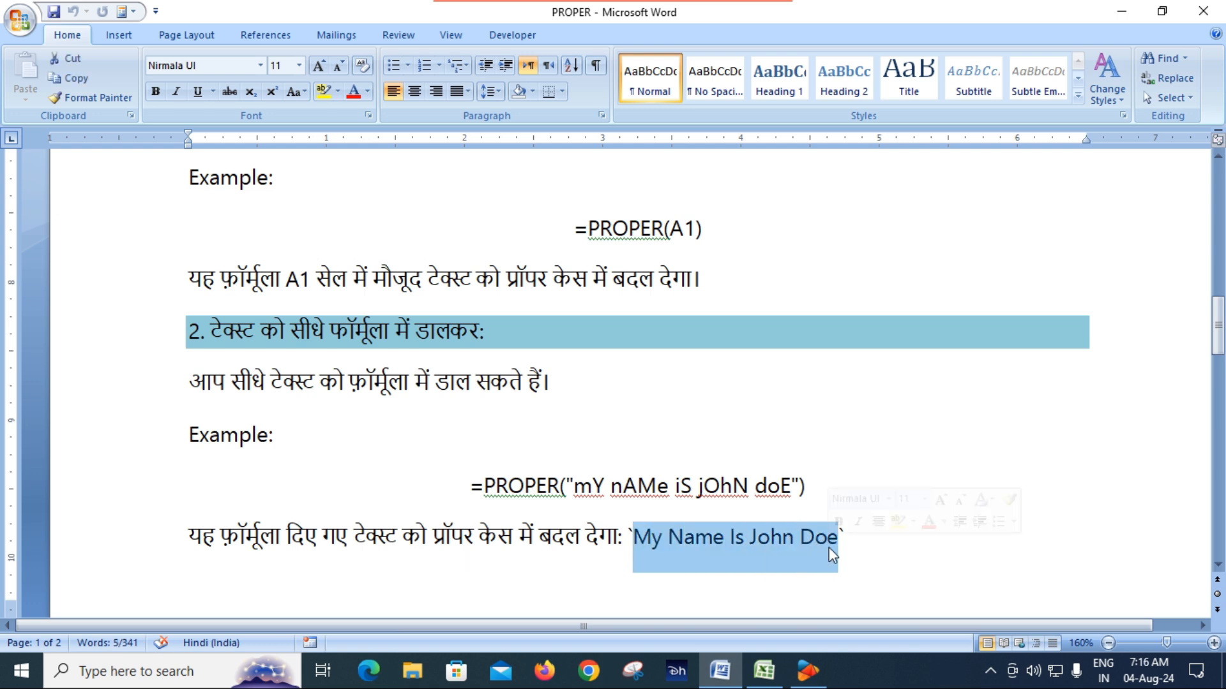
Step: Review usage sections 3 to 5 on combining PROPER with CONCATENATE, SUBSTITUTE and VLOOKUP, highlighting the SUBSTITUTE example's result
{"action": "scroll", "coordinate": [645, 566], "scroll_direction": "down", "scroll_amount": 4}
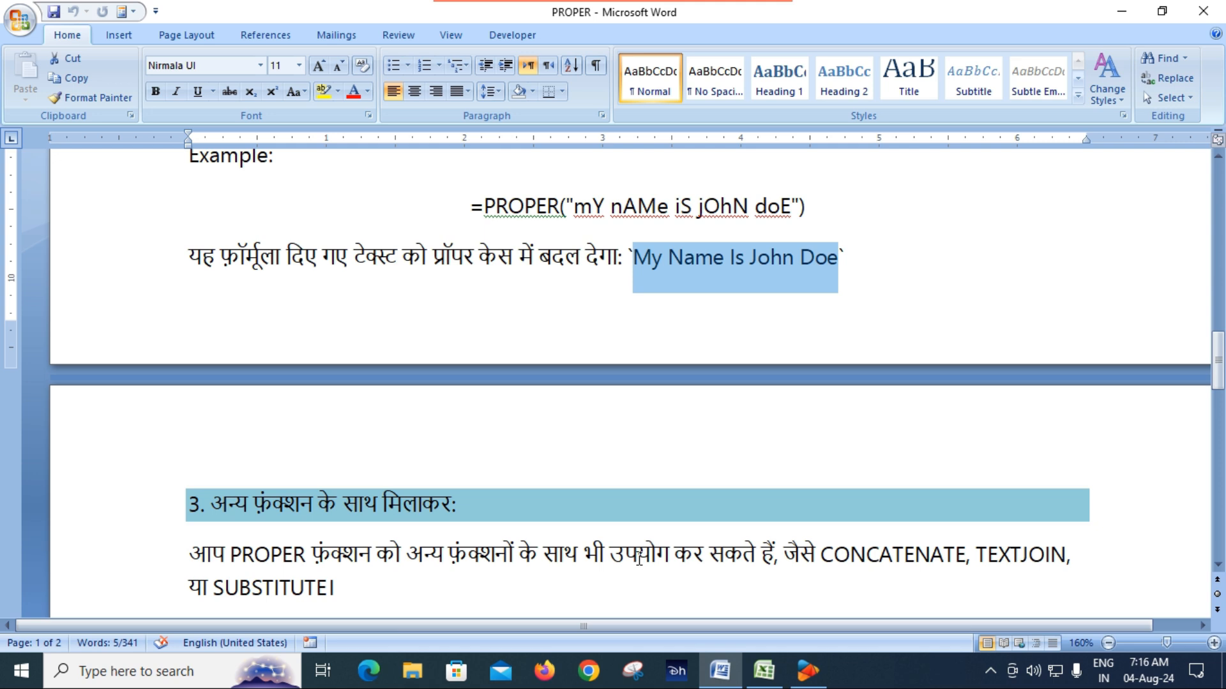
{"action": "scroll", "coordinate": [367, 497], "scroll_direction": "down", "scroll_amount": 3}
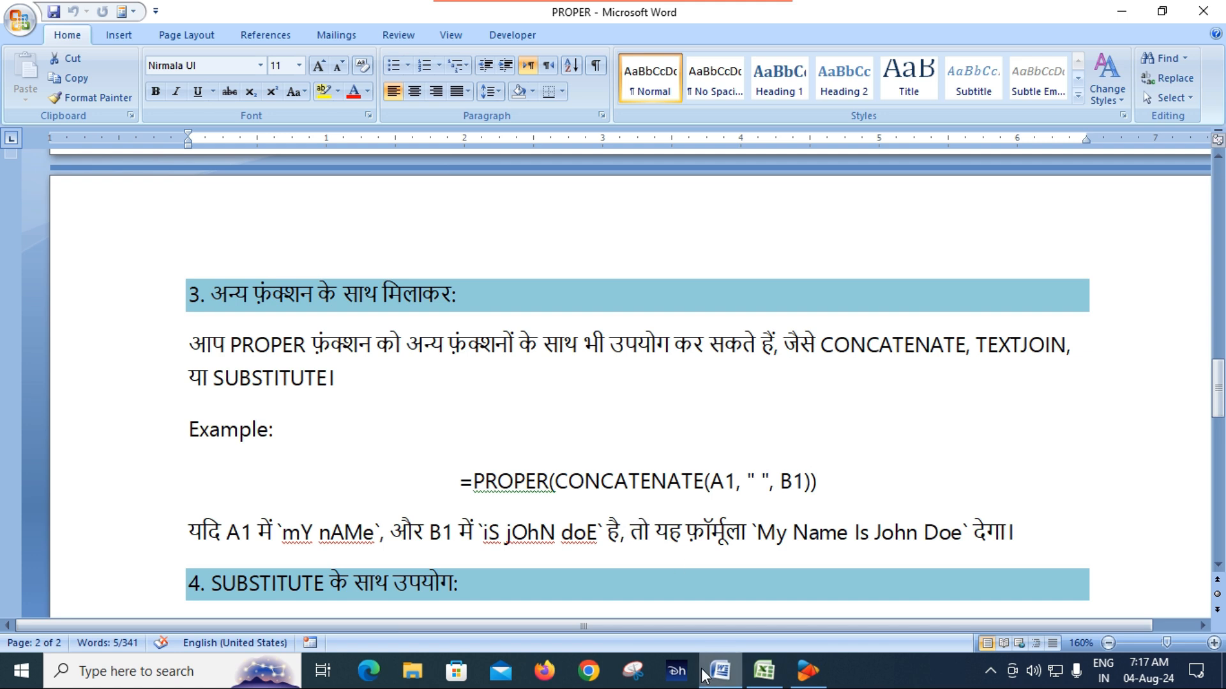
{"action": "mouse_move", "coordinate": [704, 675]}
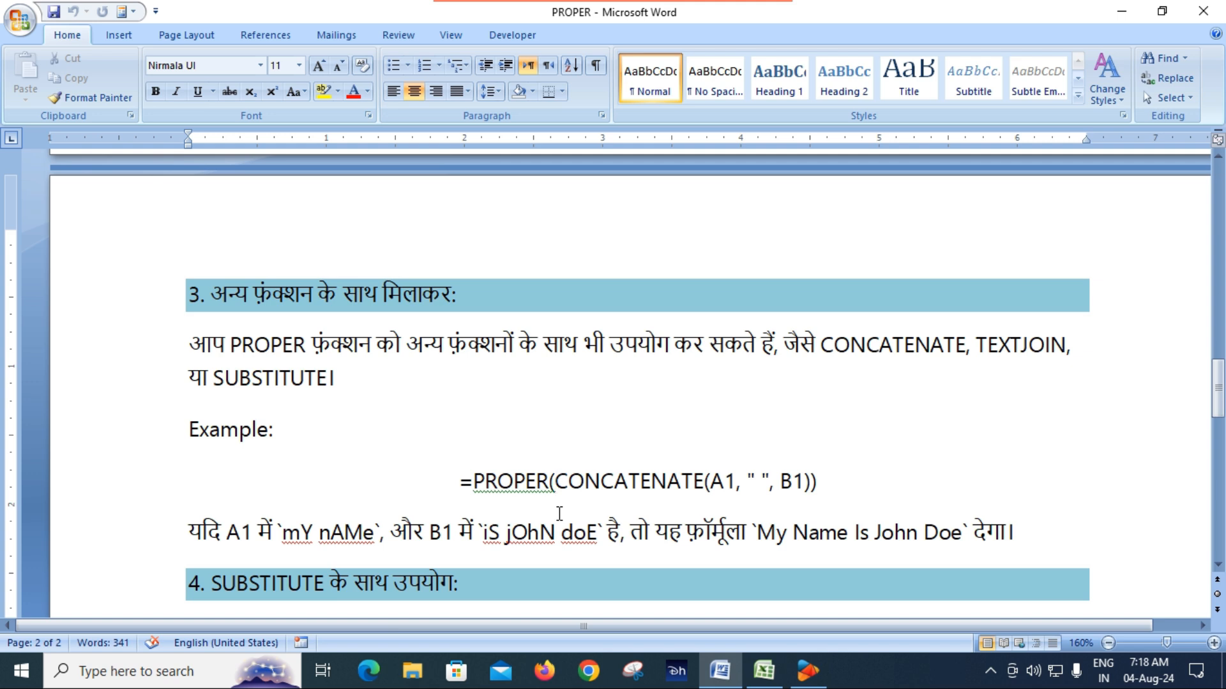
{"action": "scroll", "coordinate": [560, 514], "scroll_direction": "down", "scroll_amount": 5}
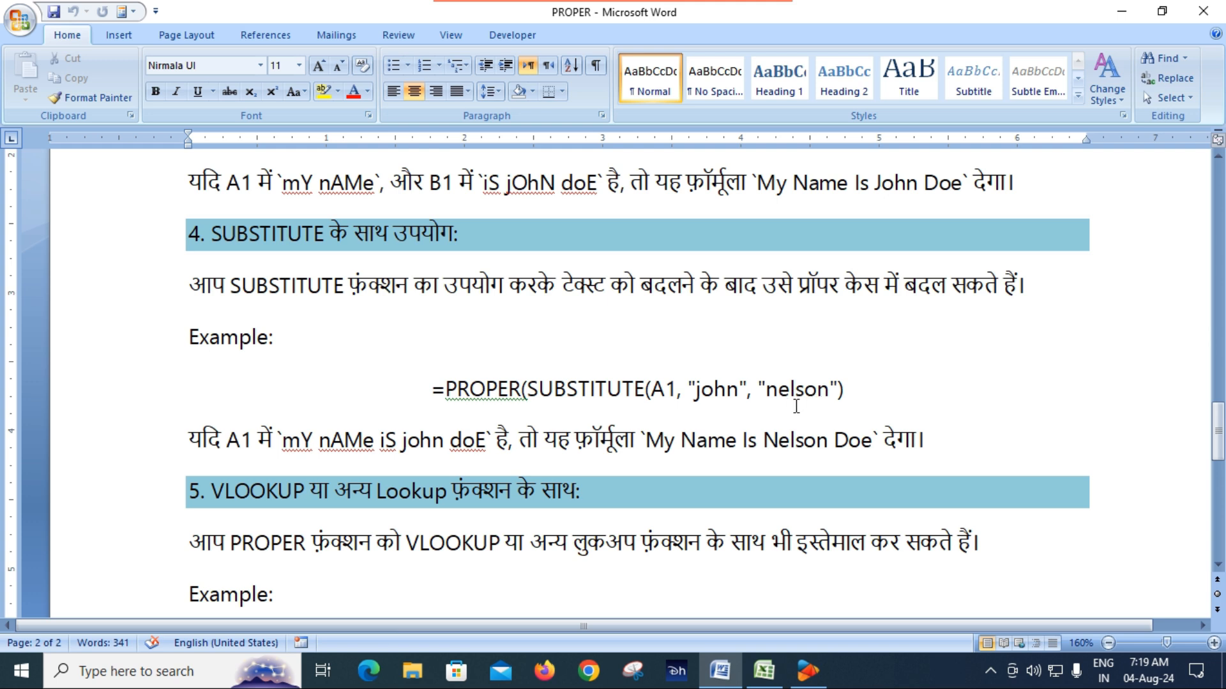
{"action": "left_click_drag", "start_coordinate": [647, 445], "coordinate": [851, 455]}
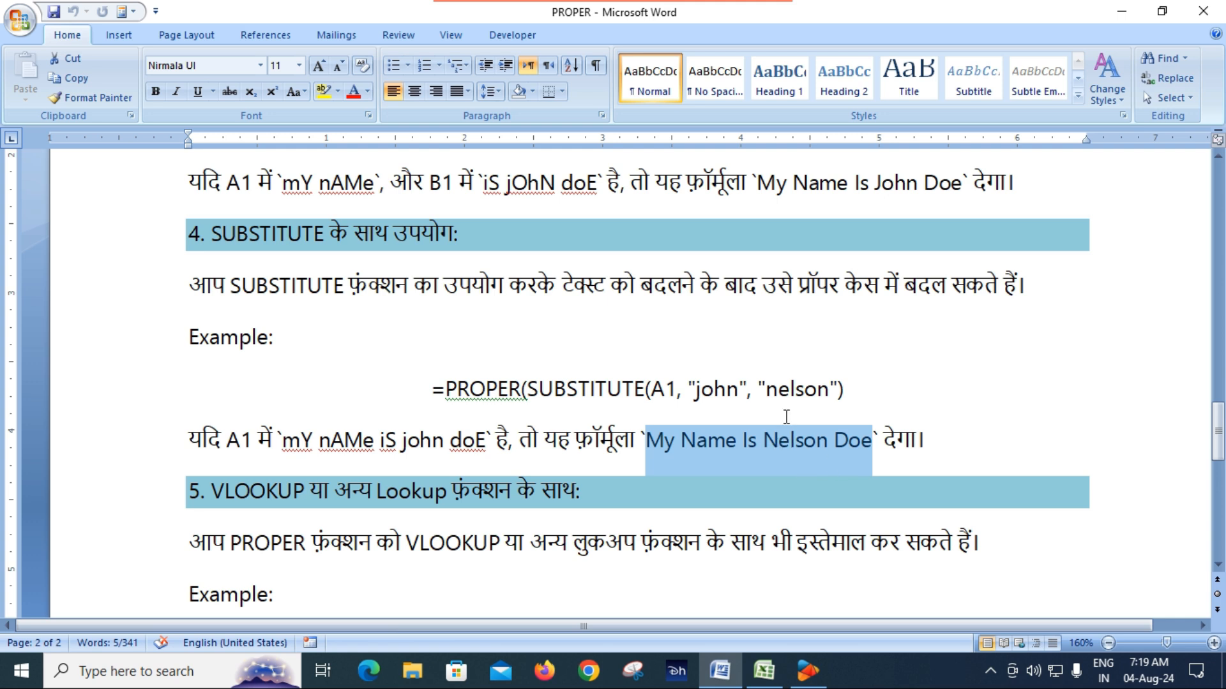
{"action": "left_click", "coordinate": [779, 468]}
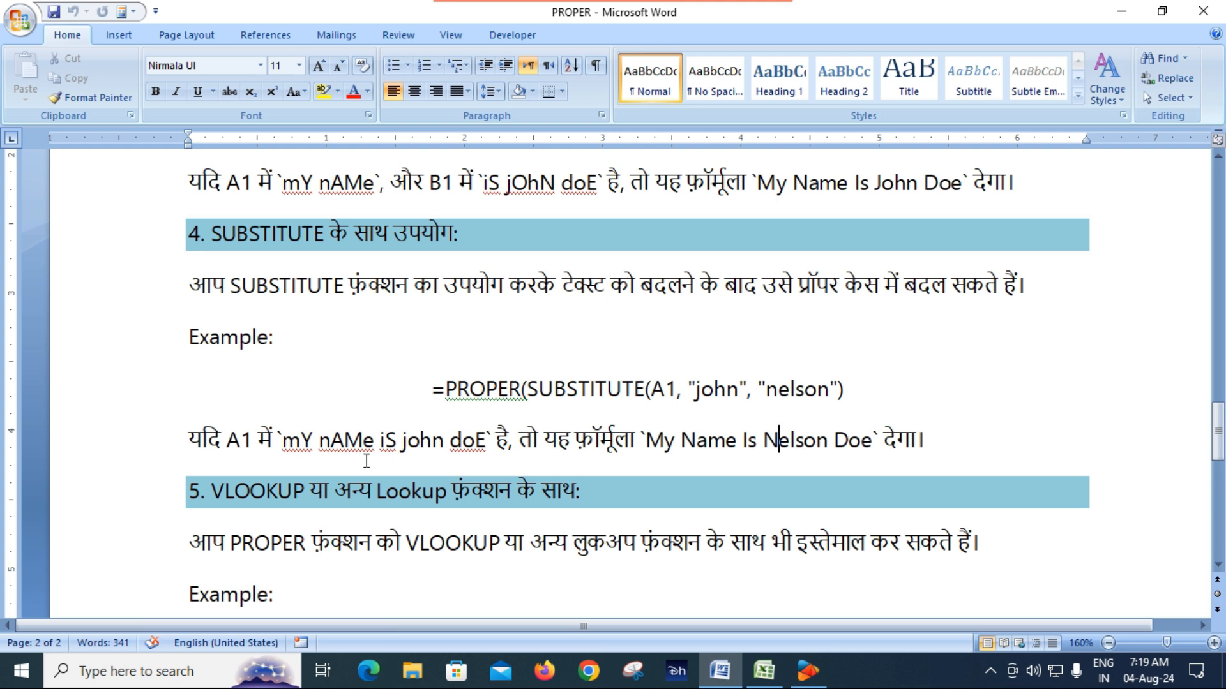
{"action": "scroll", "coordinate": [330, 446], "scroll_direction": "down", "scroll_amount": 3}
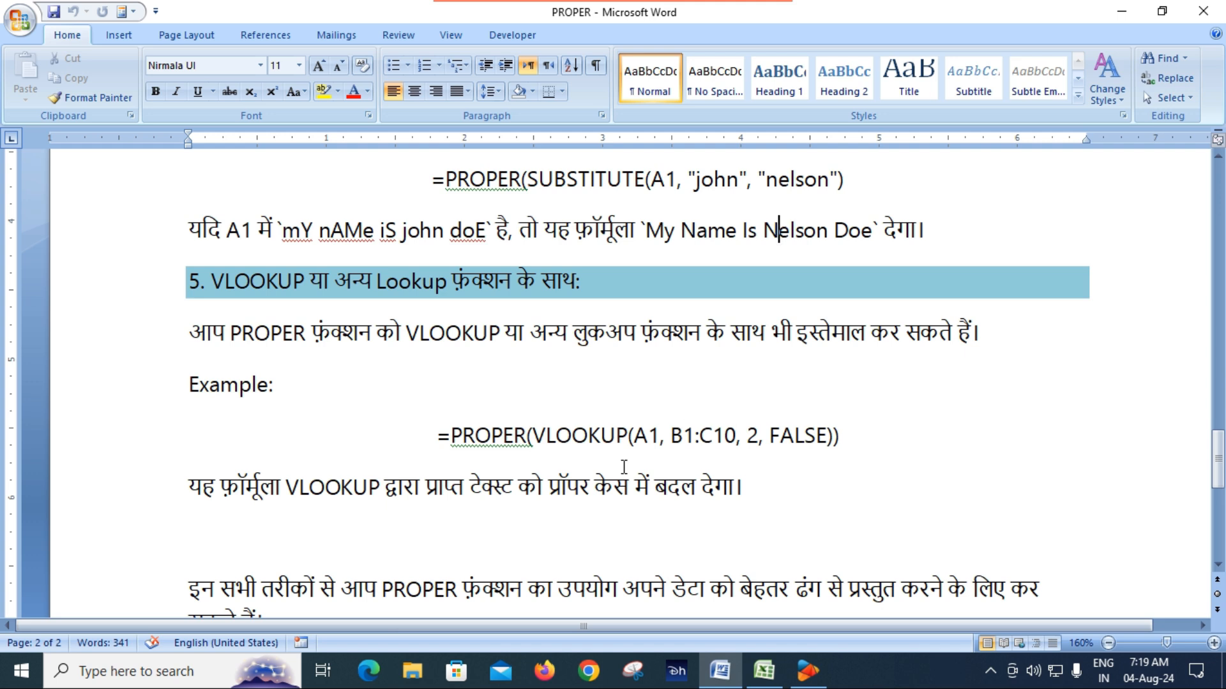
{"action": "scroll", "coordinate": [565, 454], "scroll_direction": "down", "scroll_amount": 1}
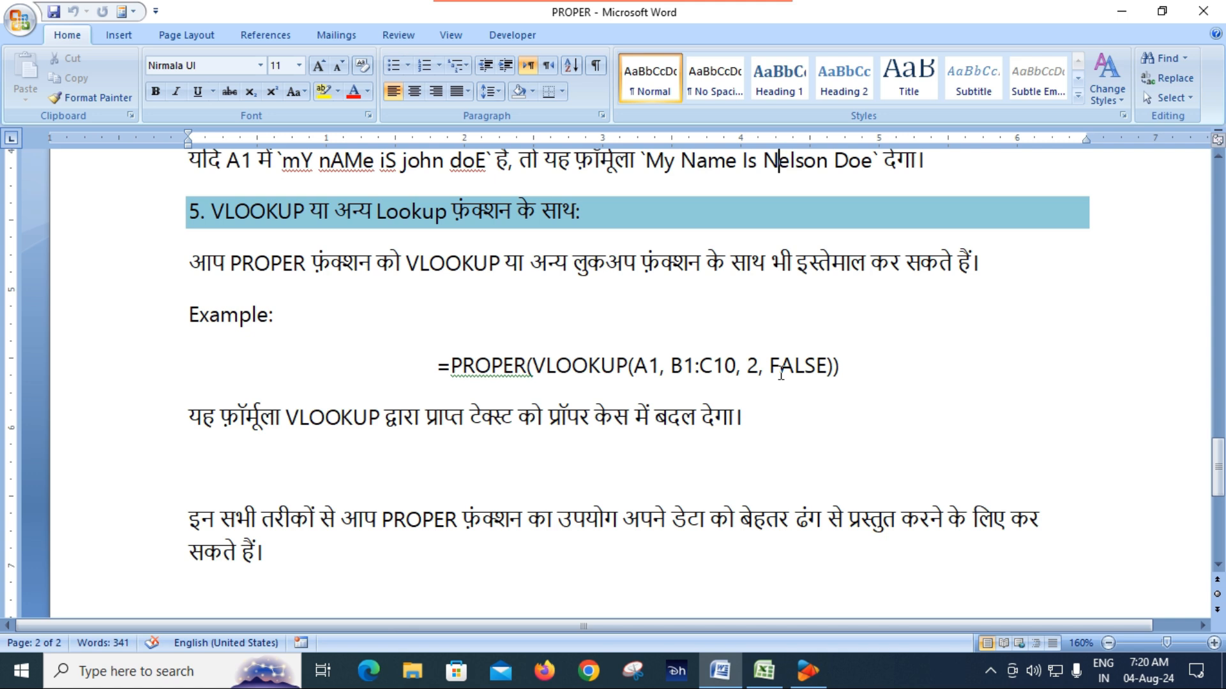
{"action": "scroll", "coordinate": [765, 418], "scroll_direction": "down", "scroll_amount": 2}
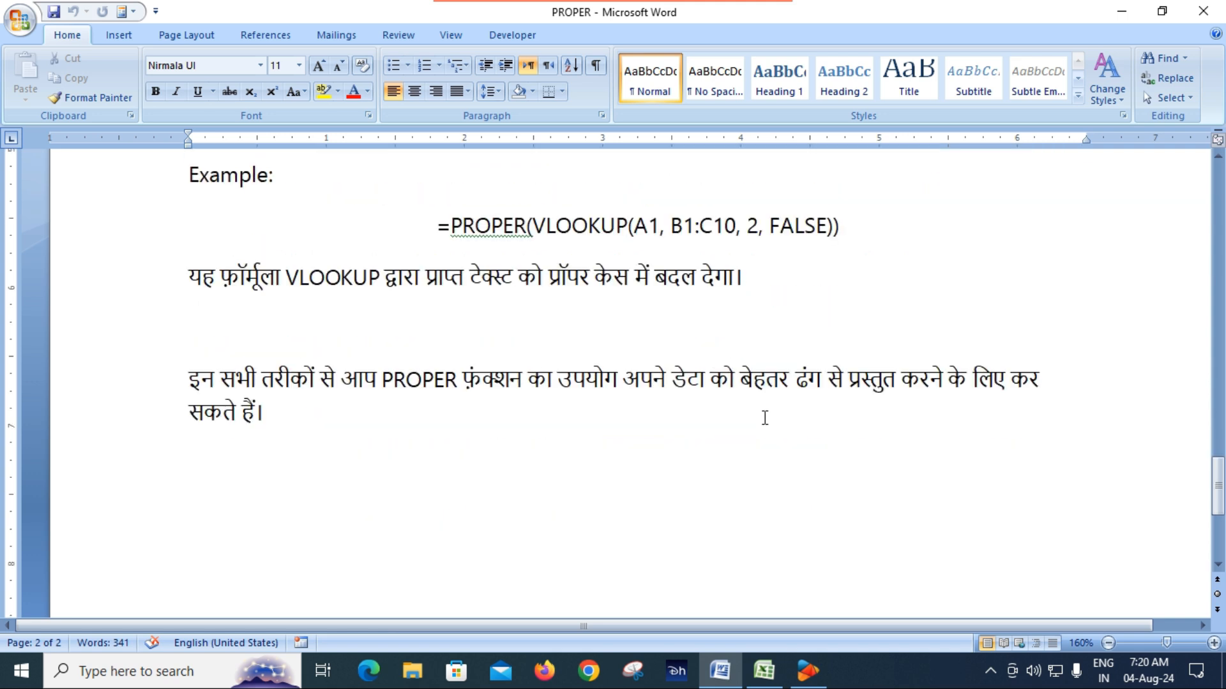
Step: Switch to the PROPER workbook in Excel, open Sheet1 and select its "PROPER" function with cell reference title
{"action": "scroll", "coordinate": [765, 418], "scroll_direction": "up", "scroll_amount": 2}
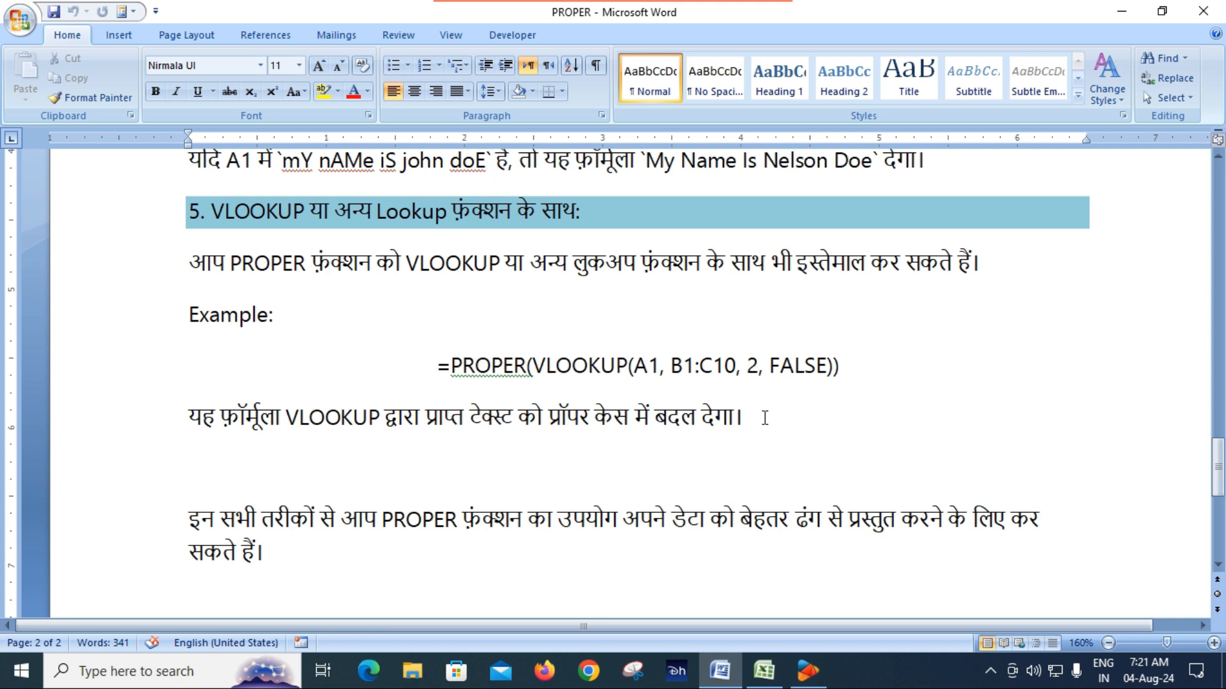
{"action": "scroll", "coordinate": [751, 421], "scroll_direction": "up", "scroll_amount": 10}
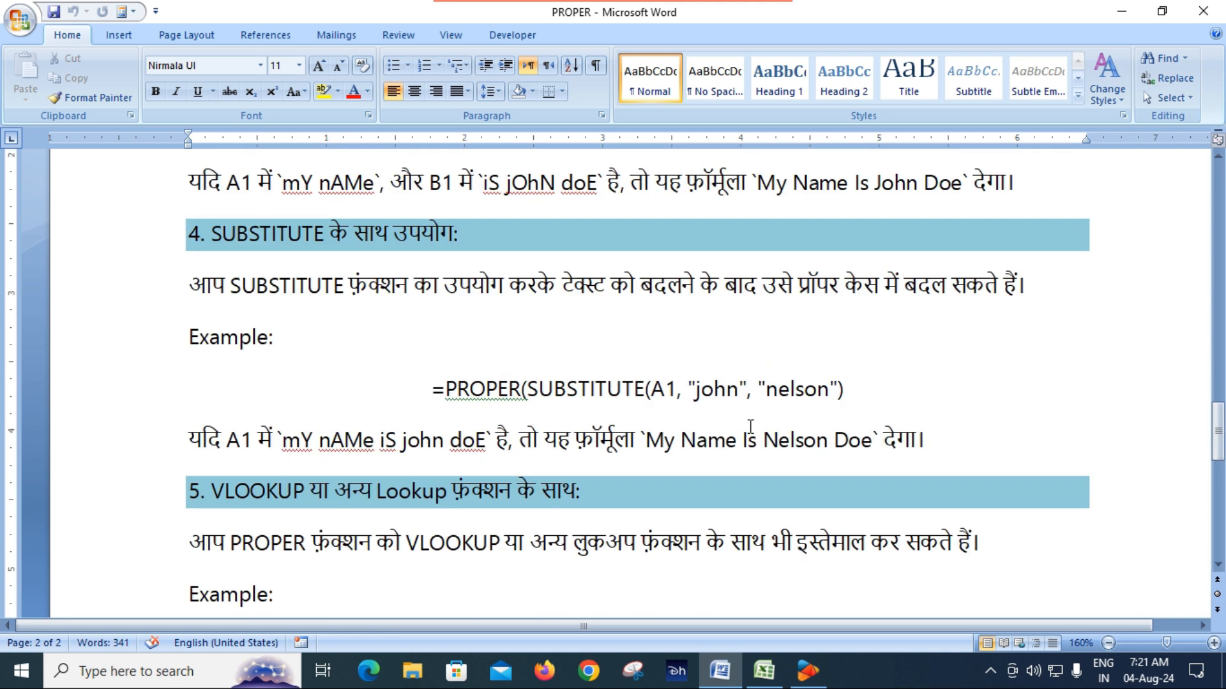
{"action": "scroll", "coordinate": [751, 427], "scroll_direction": "up", "scroll_amount": 13}
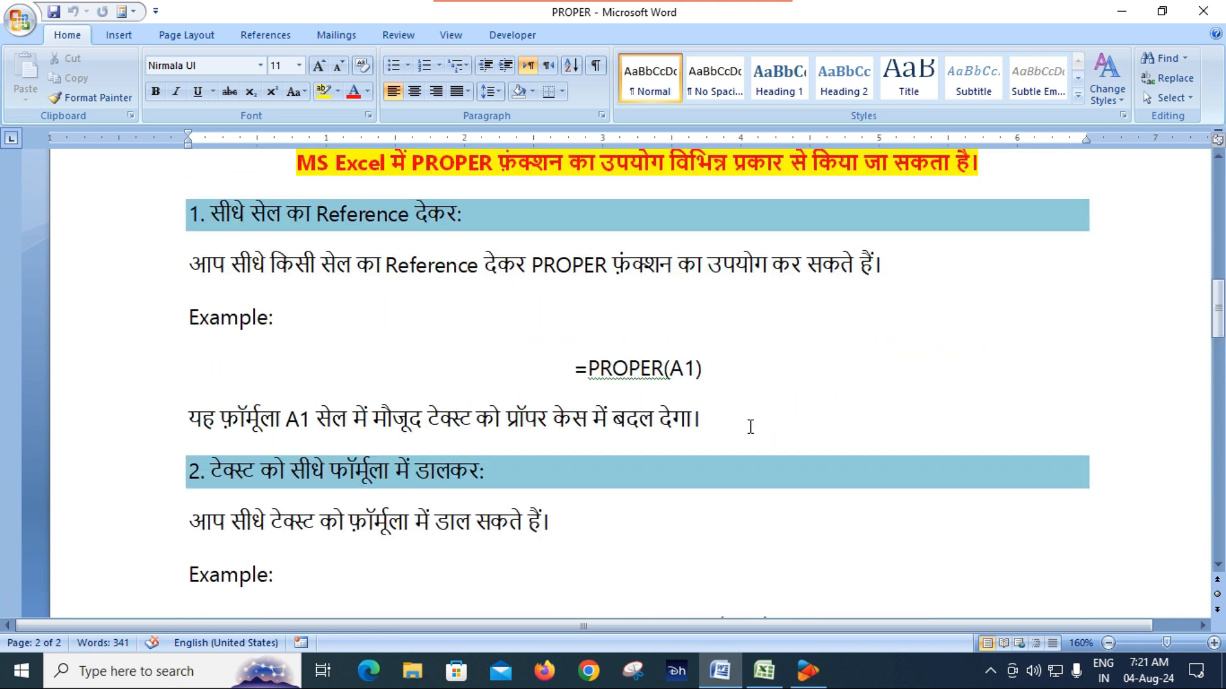
{"action": "scroll", "coordinate": [745, 427], "scroll_direction": "up", "scroll_amount": 7}
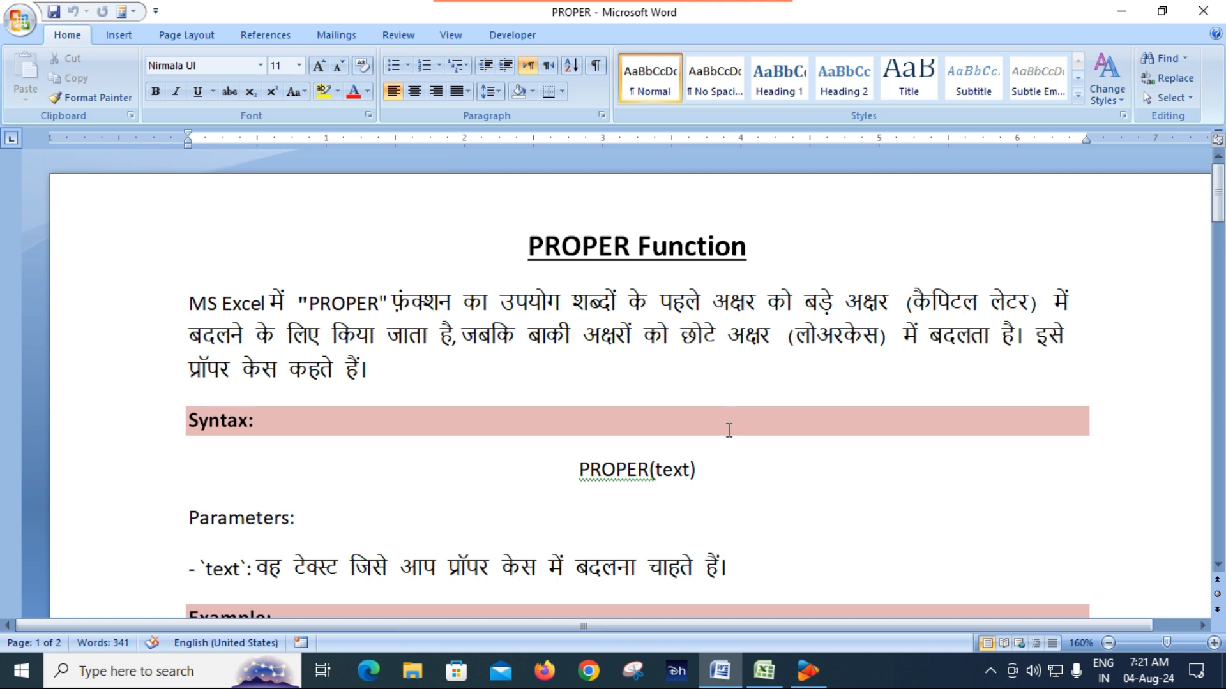
{"action": "left_click", "coordinate": [764, 670]}
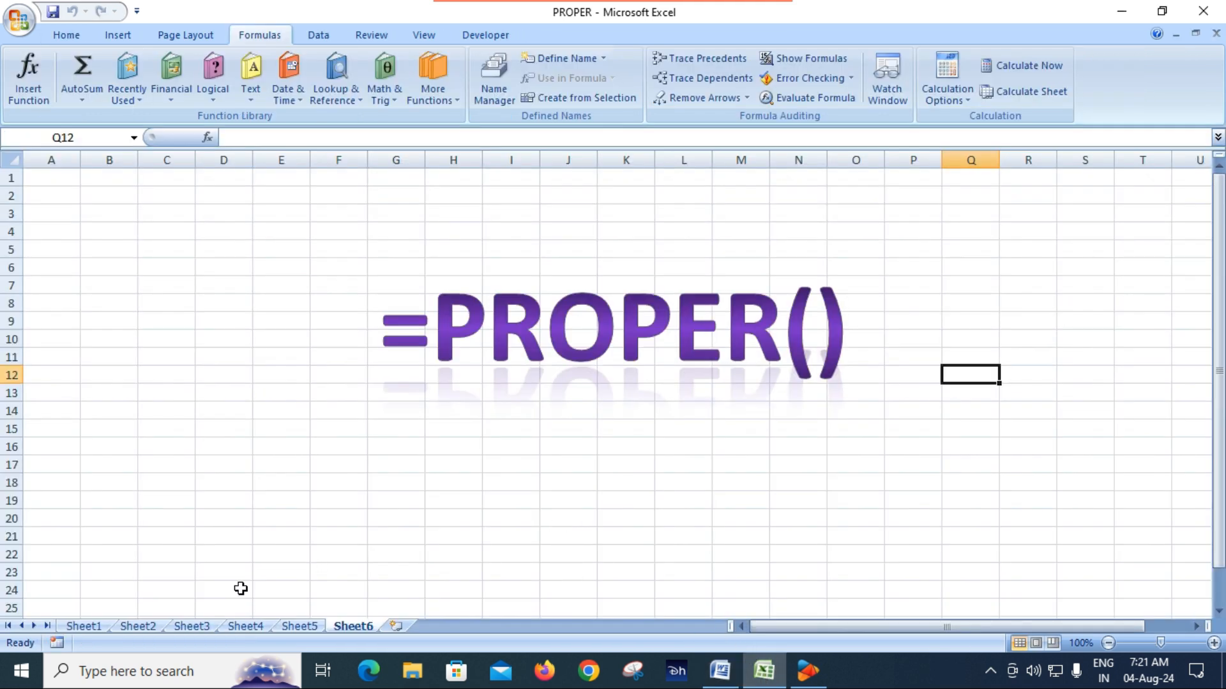
{"action": "left_click", "coordinate": [83, 627]}
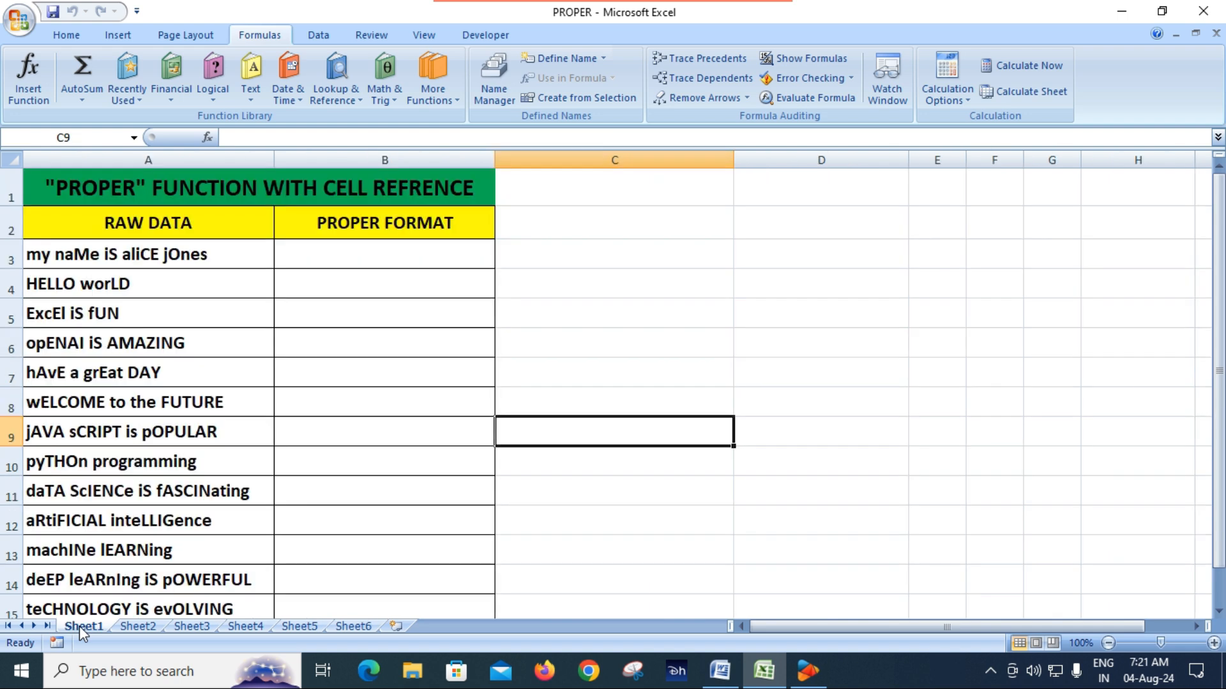
{"action": "left_click", "coordinate": [323, 471]}
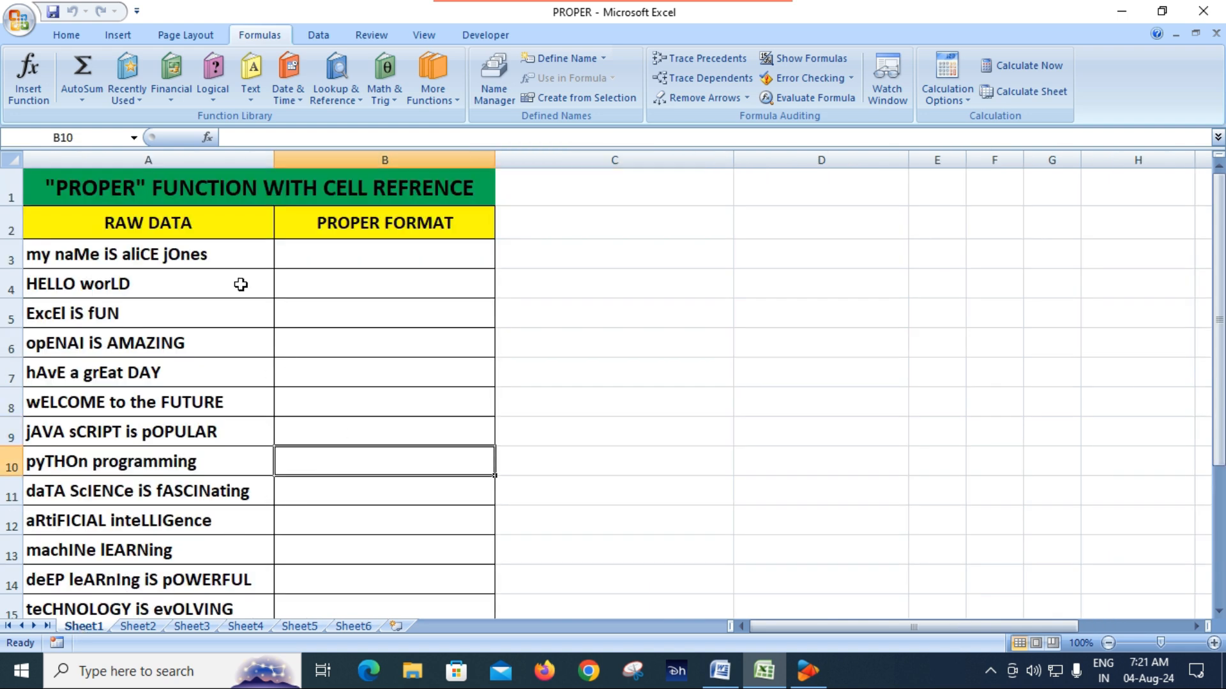
{"action": "left_click", "coordinate": [358, 197]}
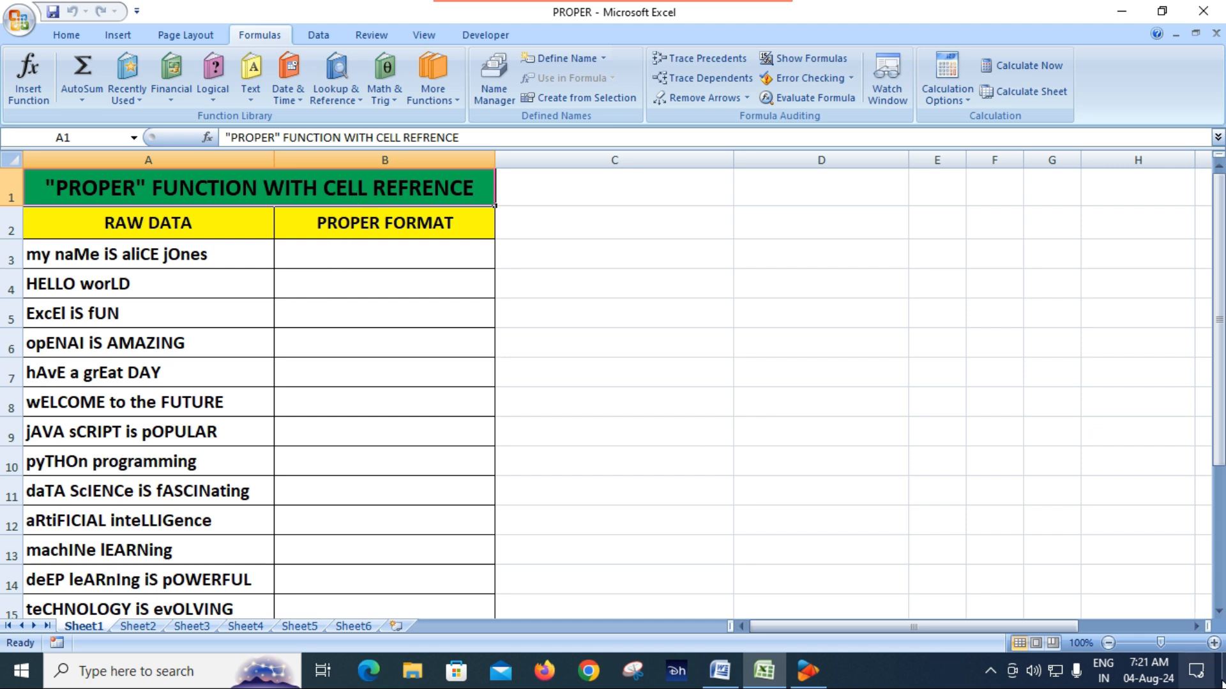
Step: Enlarge the worksheet view to 130% and select the first raw data entry in cell A3
{"action": "left_click", "coordinate": [1214, 643]}
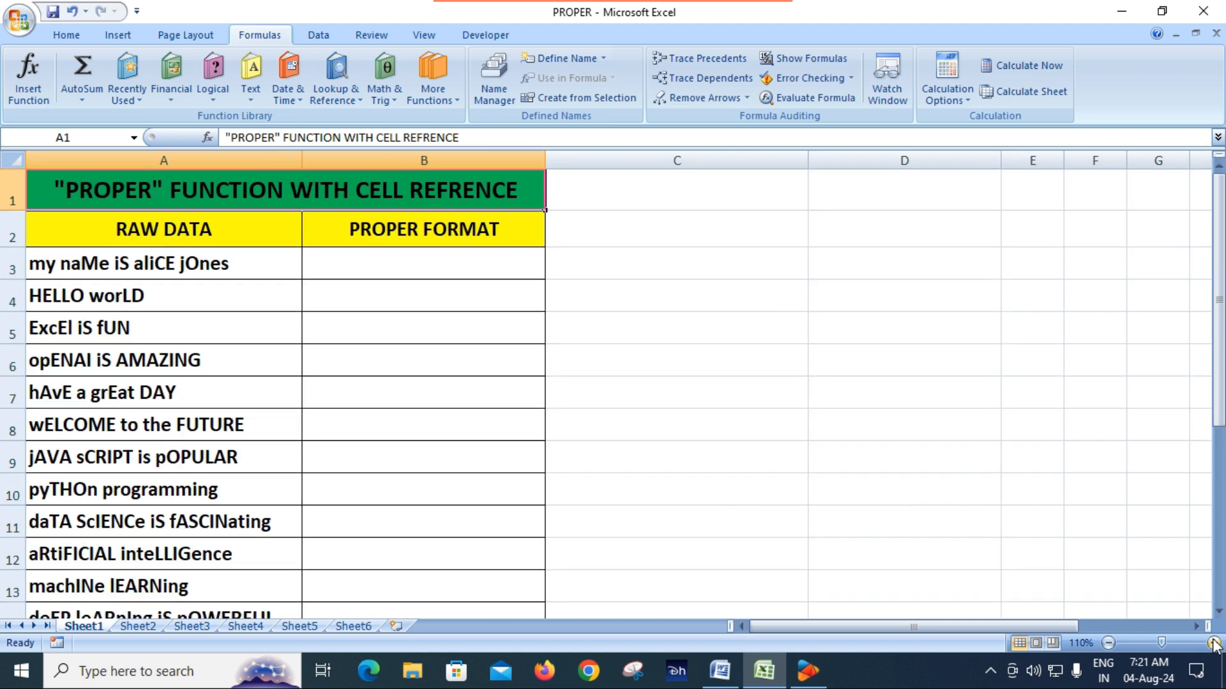
{"action": "left_click", "coordinate": [1213, 643]}
{"action": "left_click", "coordinate": [1213, 643]}
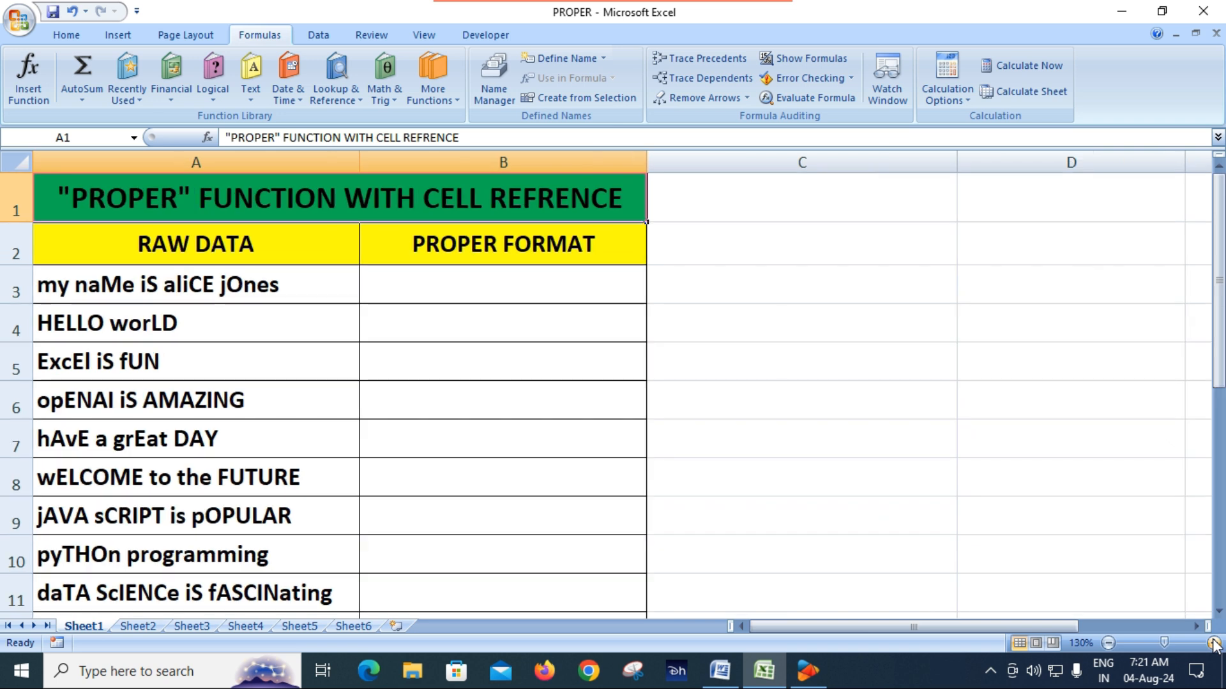
{"action": "left_click", "coordinate": [514, 289]}
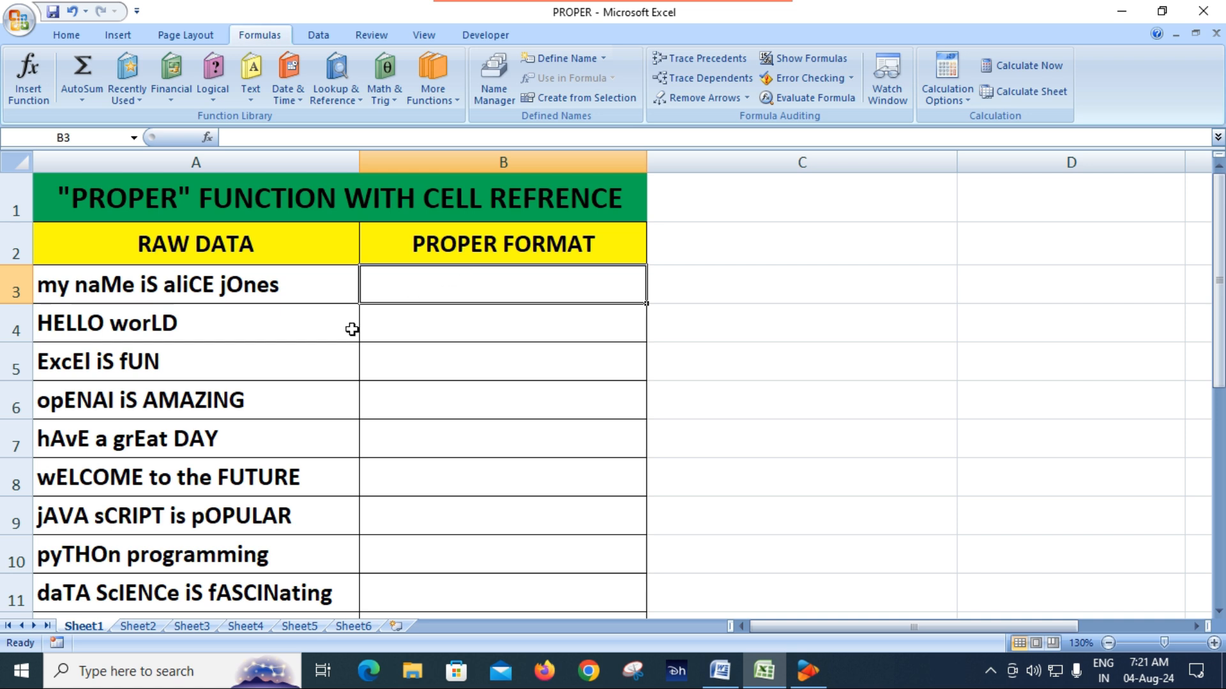
{"action": "left_click", "coordinate": [256, 290]}
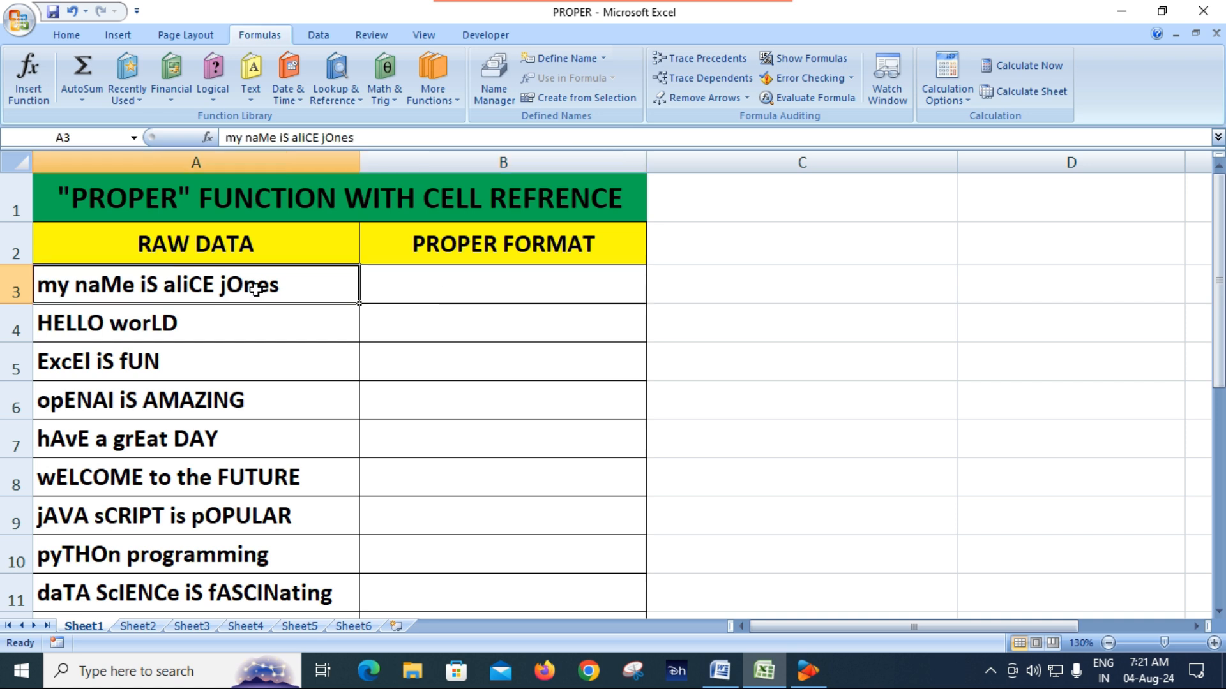
Step: Enter the formula =PROPER(A3) in cell B3 to convert the first raw data entry
{"action": "left_click", "coordinate": [213, 320]}
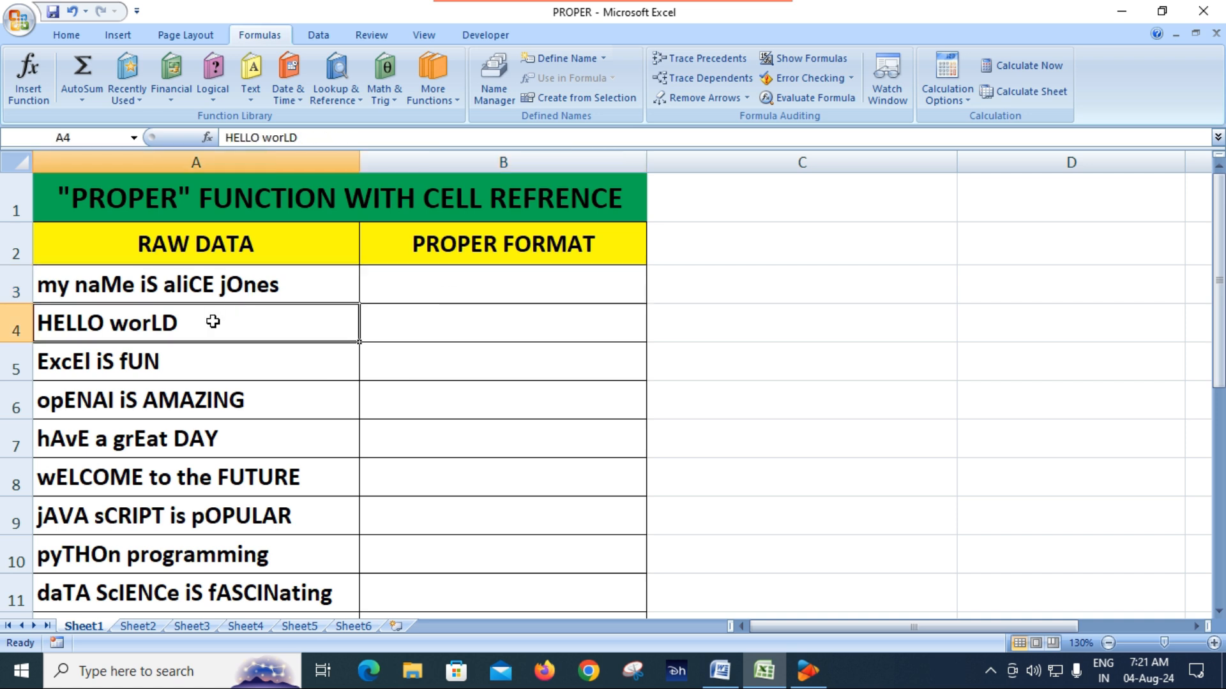
{"action": "left_click", "coordinate": [201, 362]}
{"action": "left_click", "coordinate": [205, 288]}
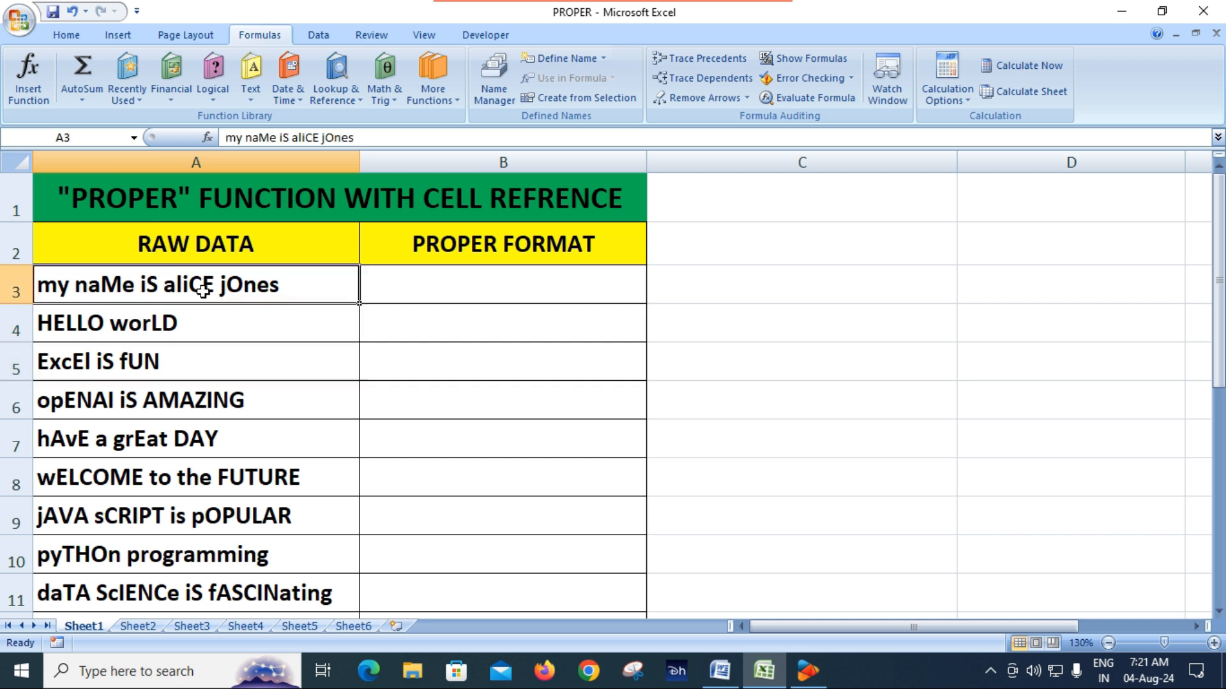
{"action": "left_click", "coordinate": [503, 288]}
{"action": "type", "text": "="}
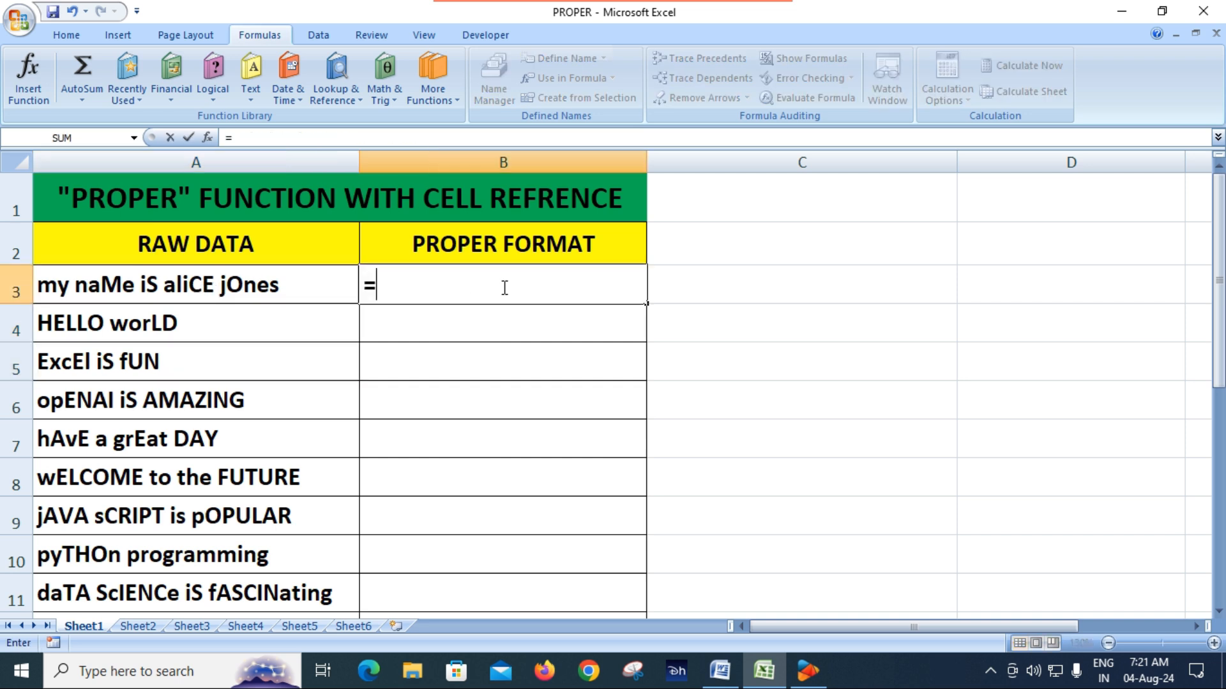
{"action": "type", "text": "prop"}
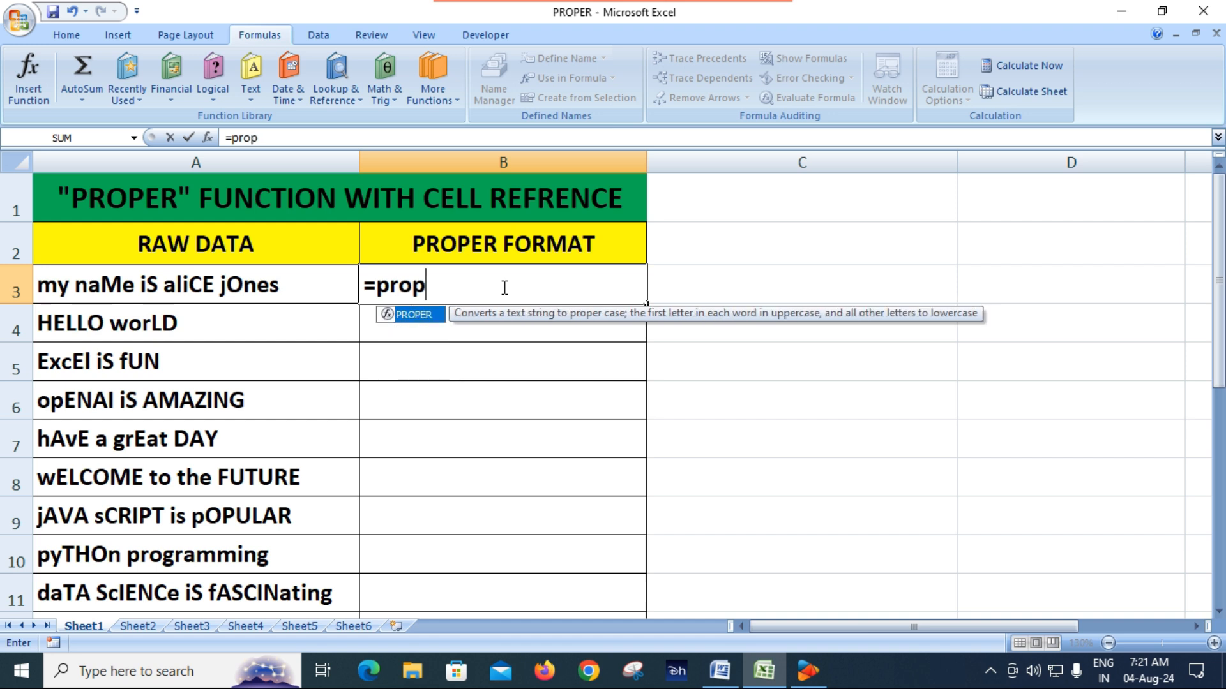
{"action": "key", "text": "Tab"}
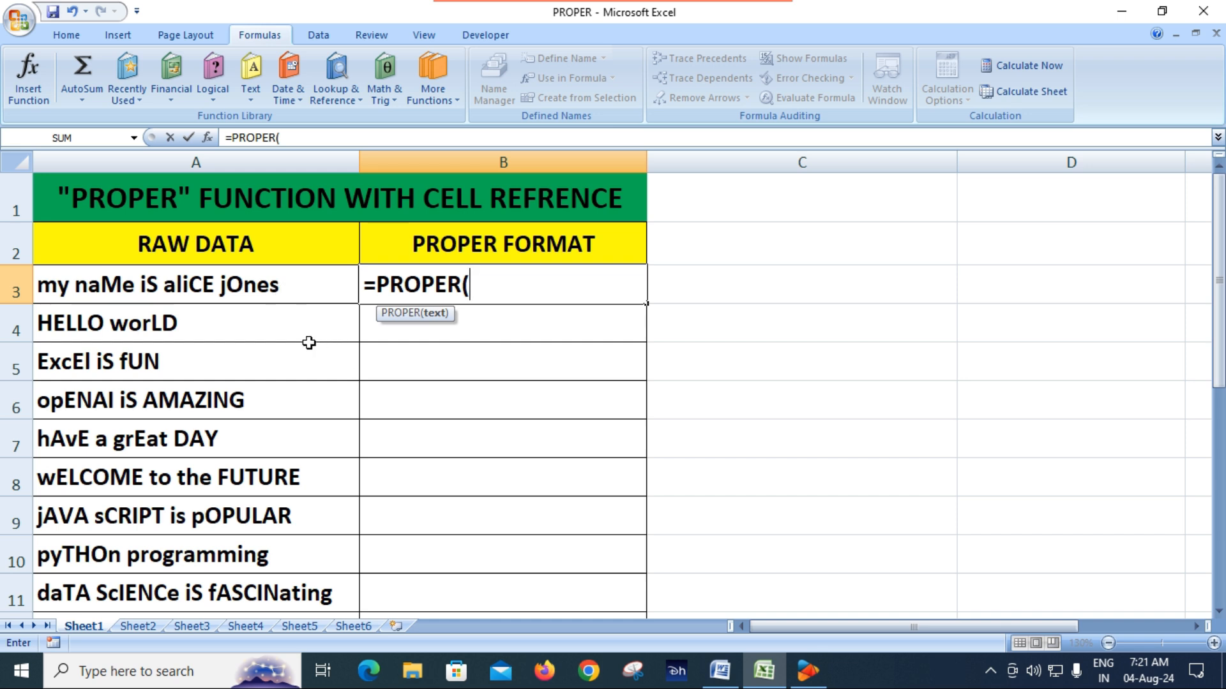
{"action": "left_click", "coordinate": [273, 279]}
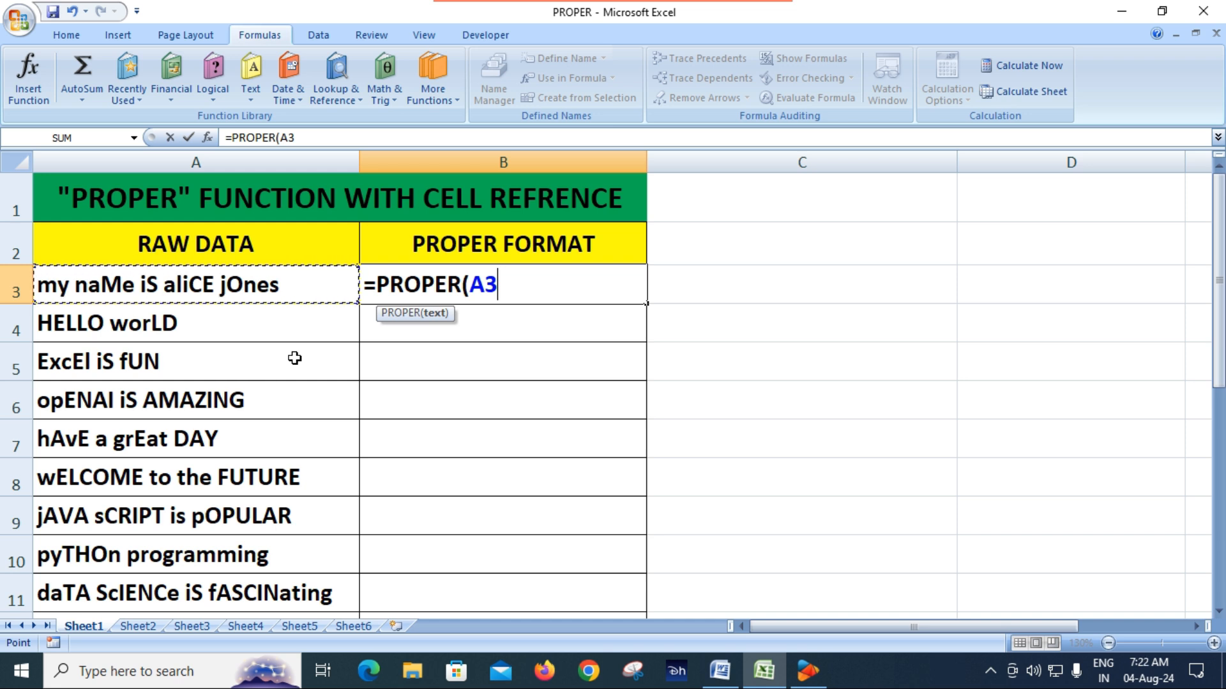
{"action": "type", "text": ")"}
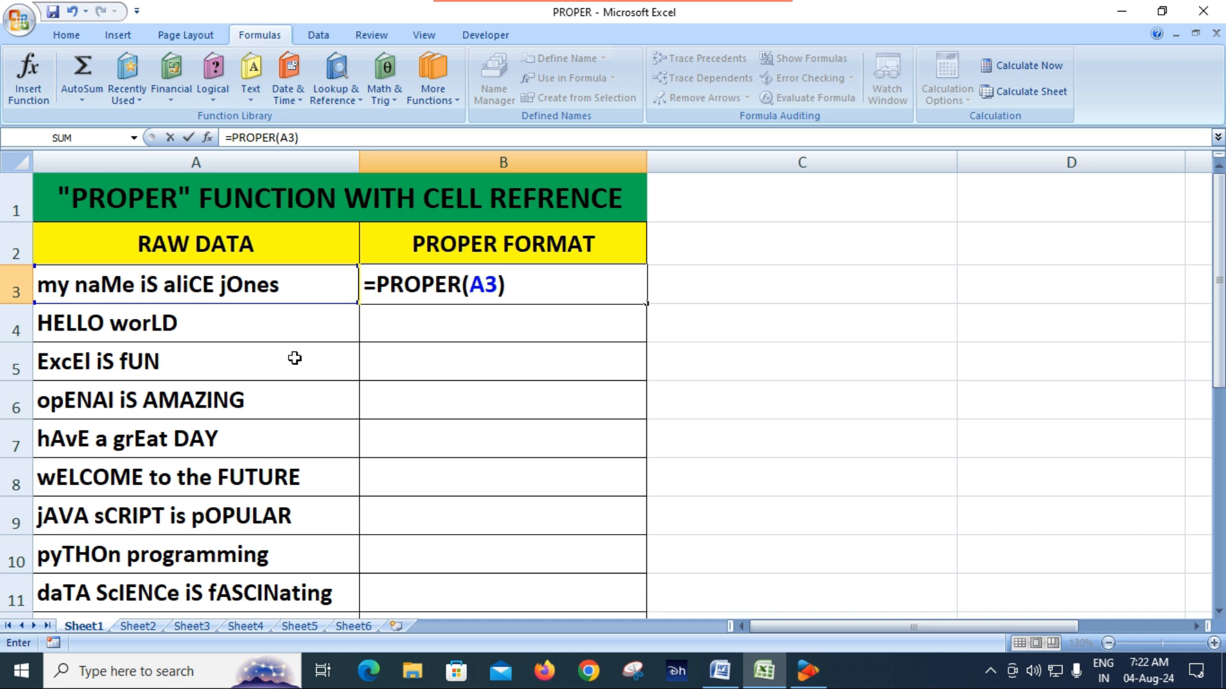
{"action": "key", "text": "Return"}
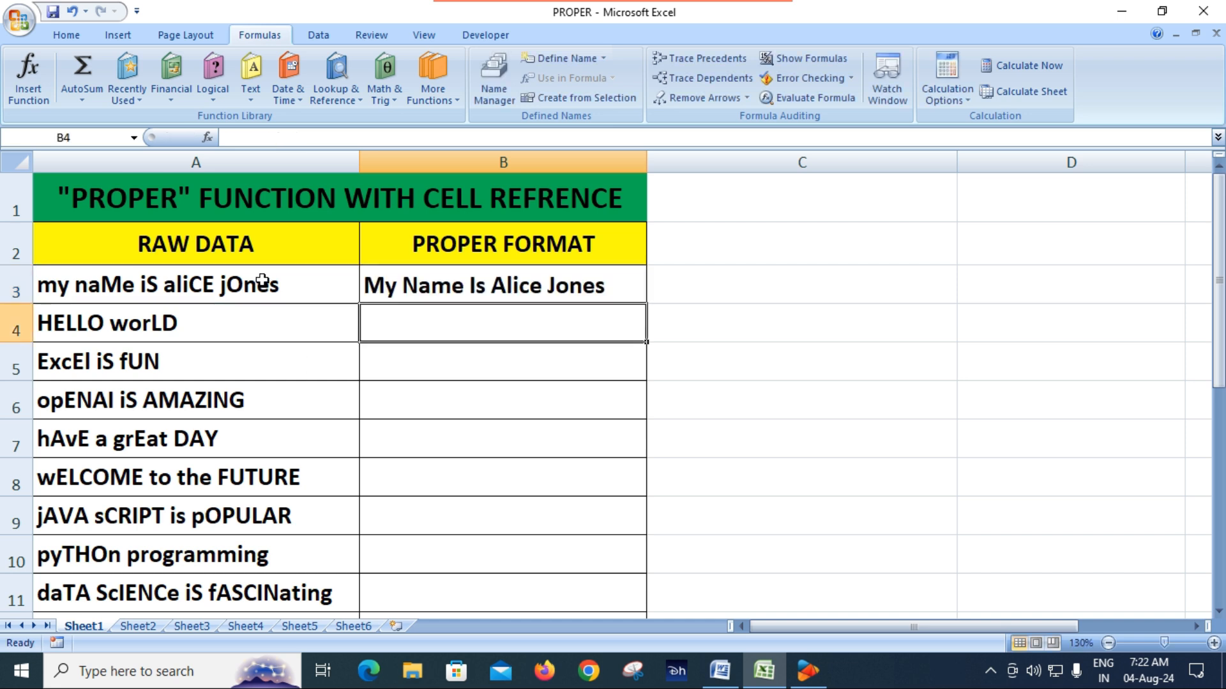
Step: Compare the raw text in A3 with its PROPER result in B3 and look through the remaining raw data entries
{"action": "left_click", "coordinate": [217, 285]}
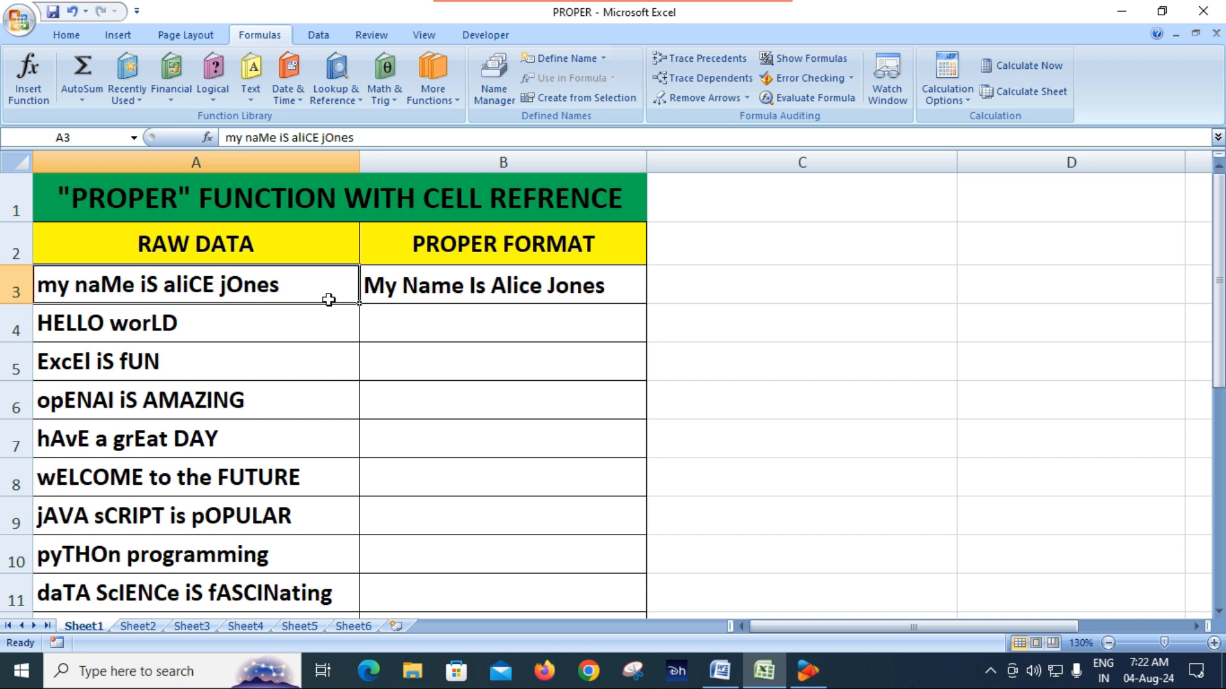
{"action": "left_click", "coordinate": [487, 287]}
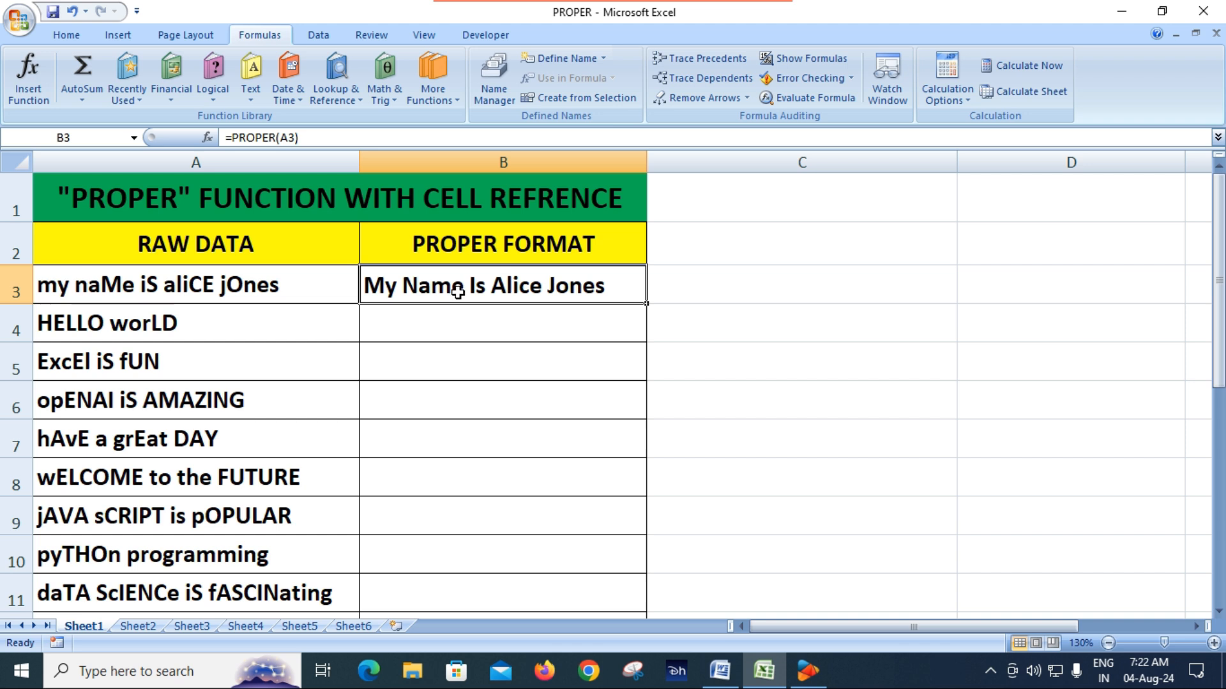
{"action": "left_click", "coordinate": [221, 288]}
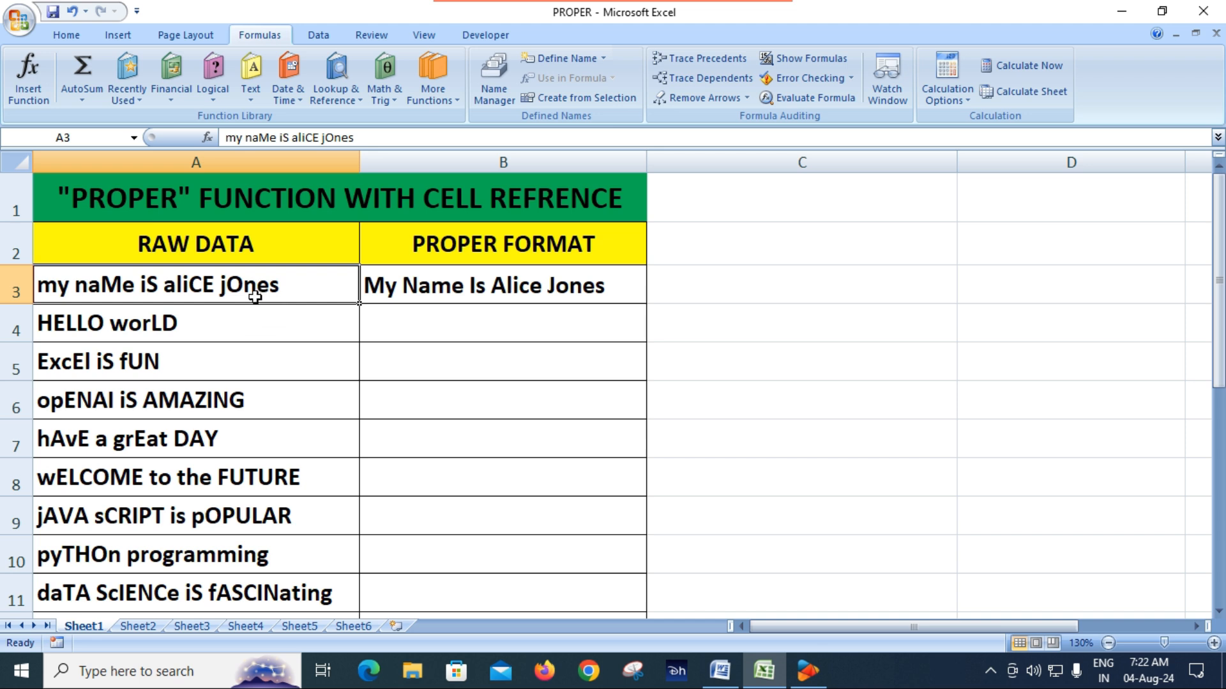
{"action": "left_click", "coordinate": [498, 287]}
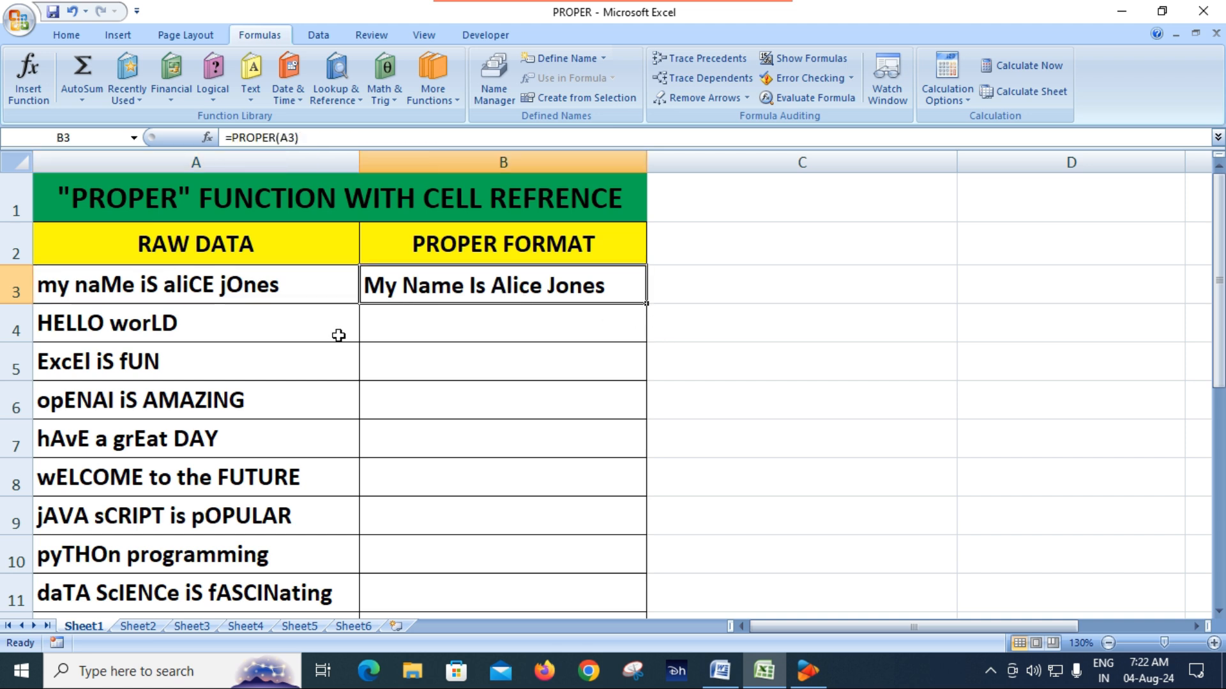
{"action": "scroll", "coordinate": [178, 316], "scroll_direction": "down", "scroll_amount": 1}
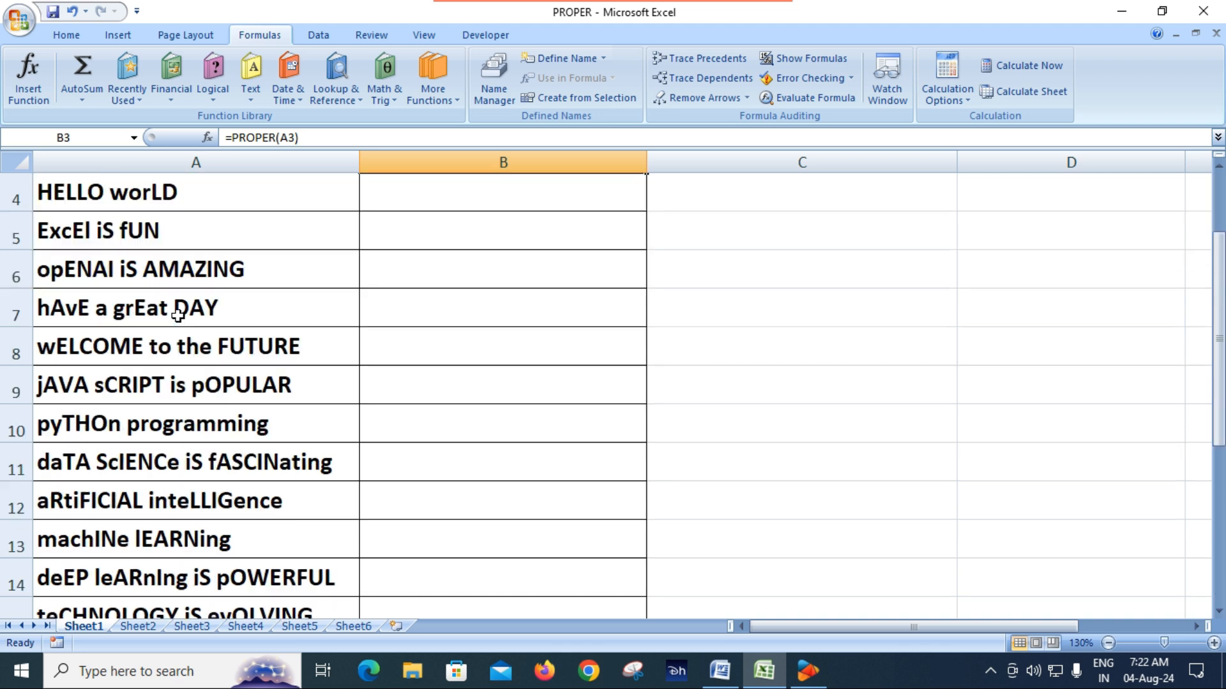
{"action": "scroll", "coordinate": [177, 314], "scroll_direction": "down", "scroll_amount": 5}
{"action": "scroll", "coordinate": [178, 315], "scroll_direction": "up", "scroll_amount": 4}
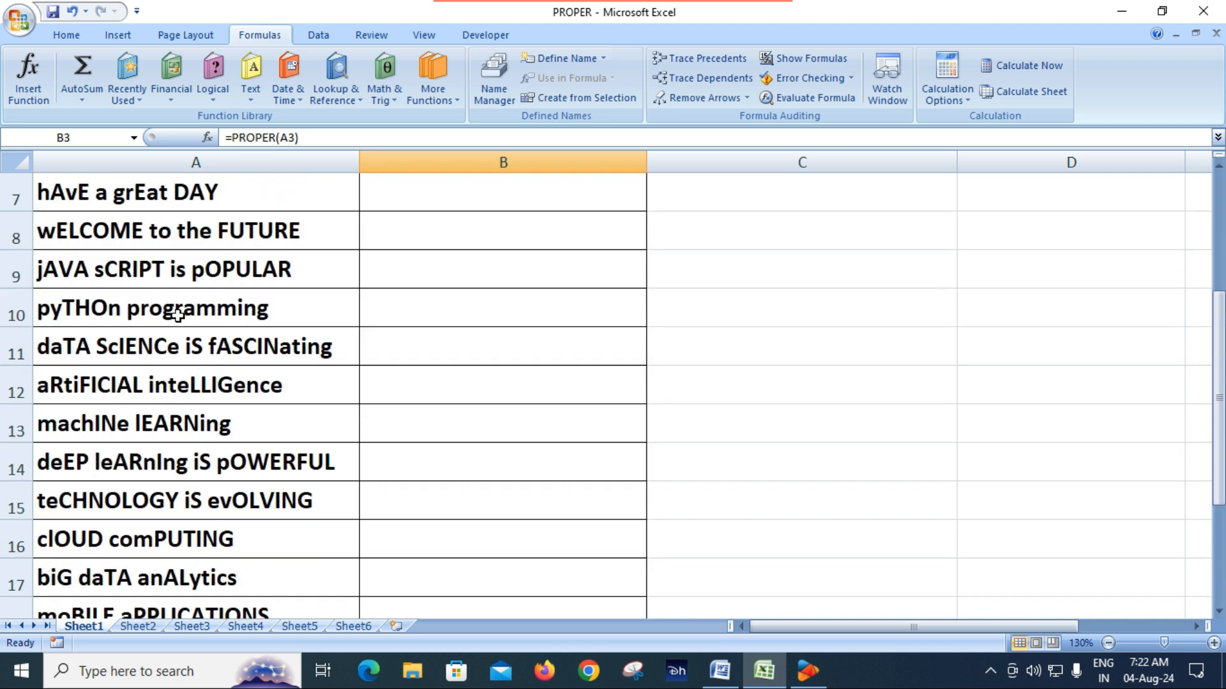
{"action": "scroll", "coordinate": [177, 315], "scroll_direction": "up", "scroll_amount": 2}
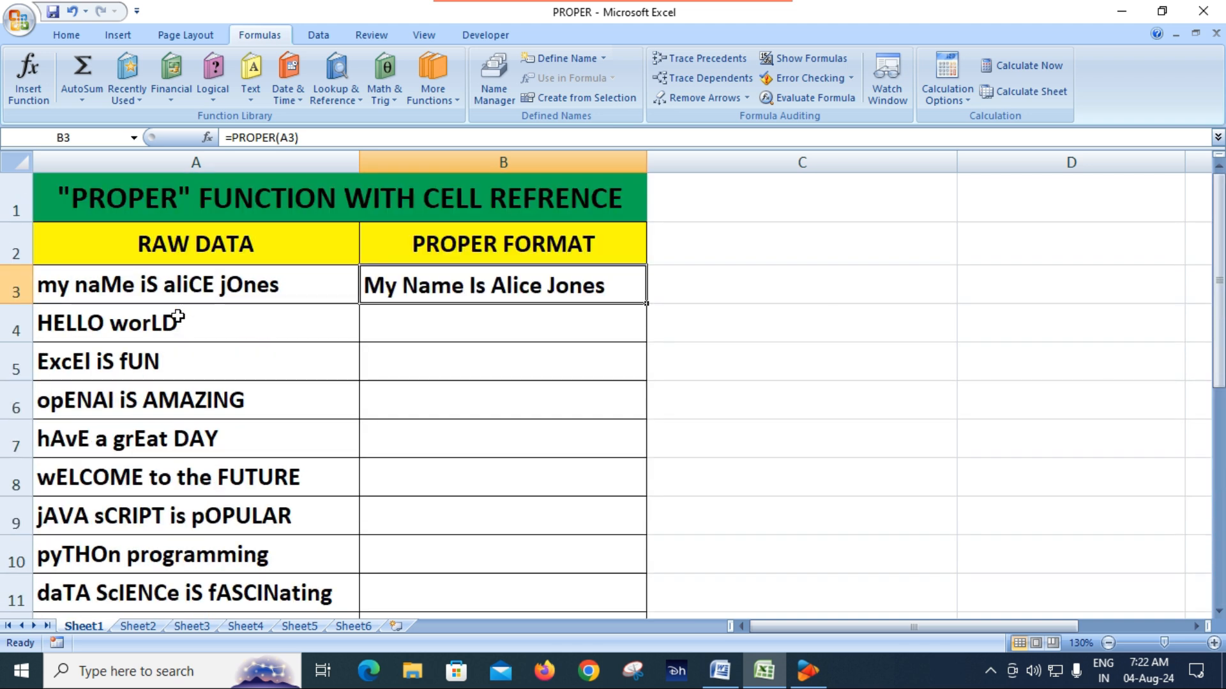
Step: Fill the PROPER formula from B3 down column B to the last raw data row
{"action": "left_click", "coordinate": [567, 333]}
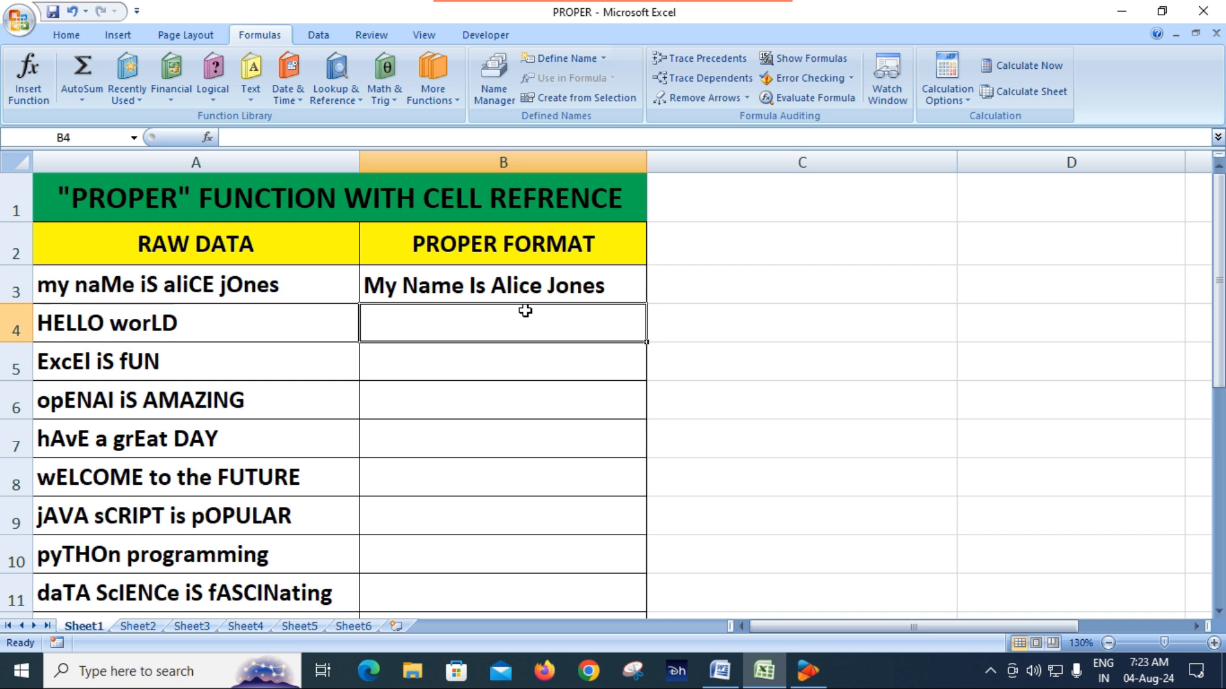
{"action": "left_click", "coordinate": [568, 286]}
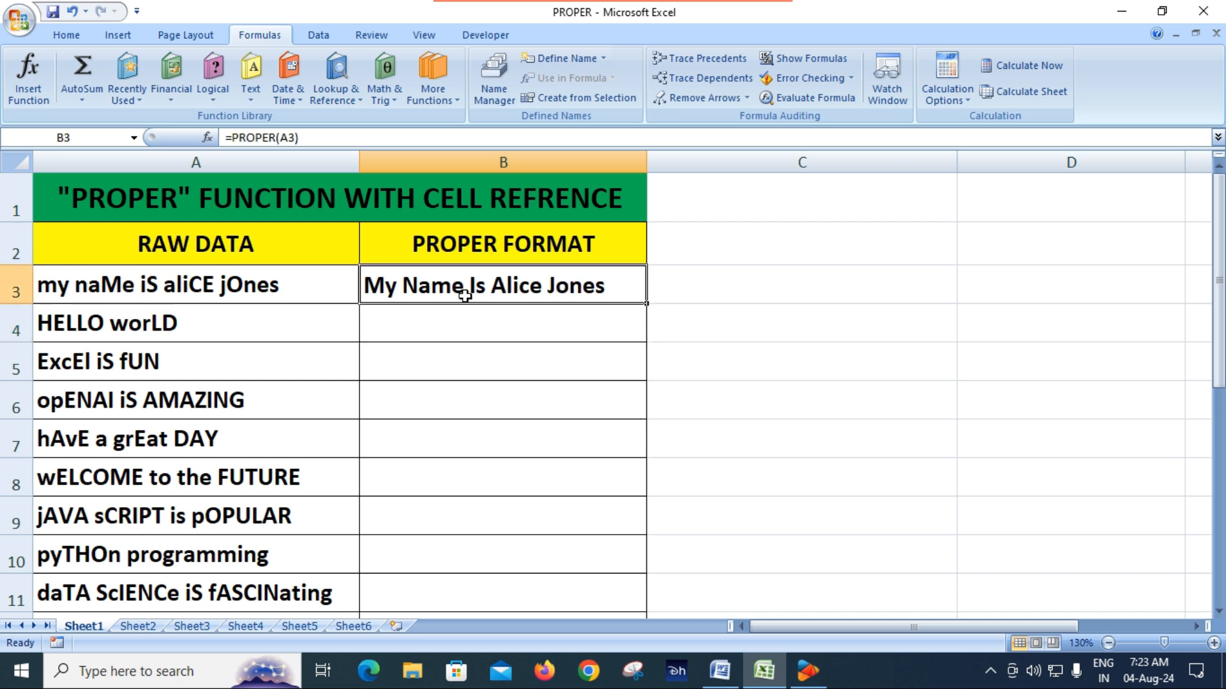
{"action": "double_click", "coordinate": [643, 305]}
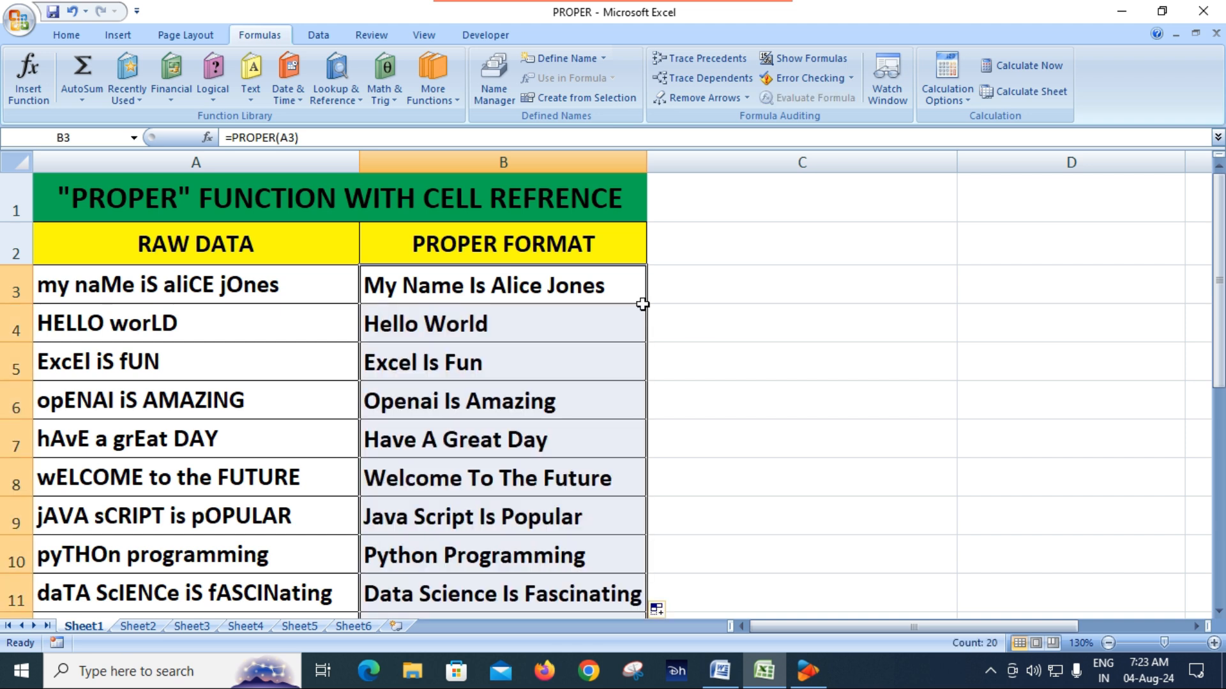
Step: Review the PROPER FORMAT column against the raw data down to the last row, checking the formula in B5
{"action": "scroll", "coordinate": [506, 437], "scroll_direction": "down", "scroll_amount": 1}
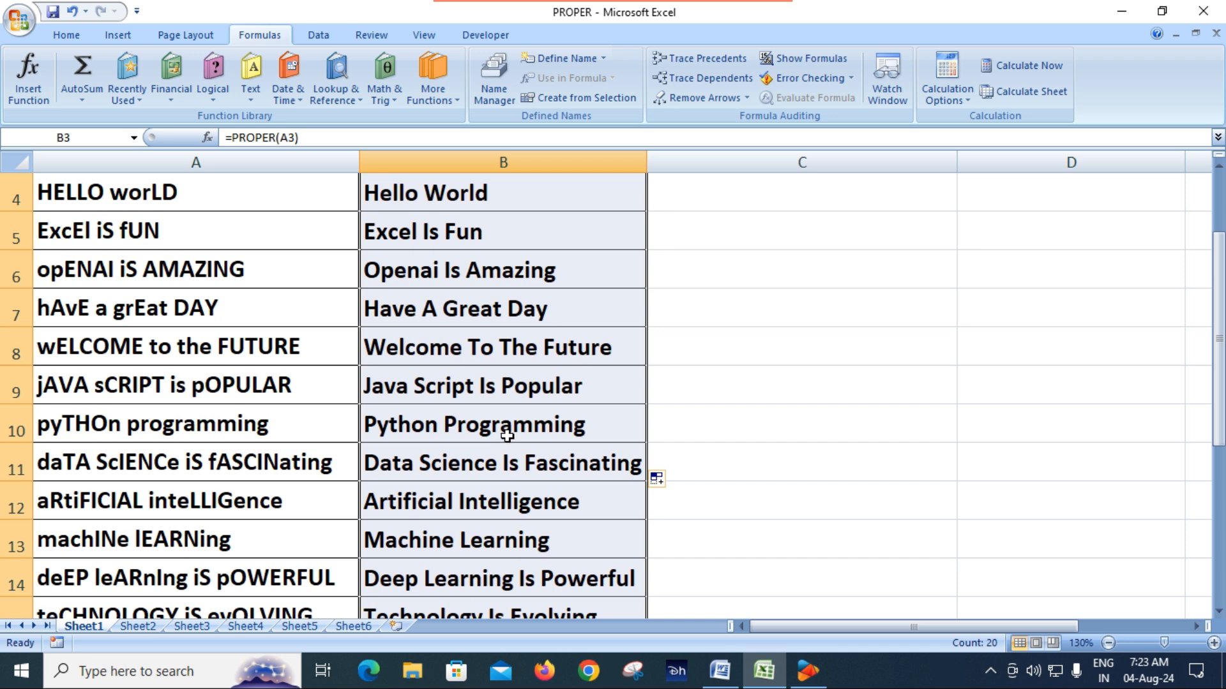
{"action": "scroll", "coordinate": [507, 435], "scroll_direction": "down", "scroll_amount": 2}
{"action": "scroll", "coordinate": [514, 429], "scroll_direction": "up", "scroll_amount": 3}
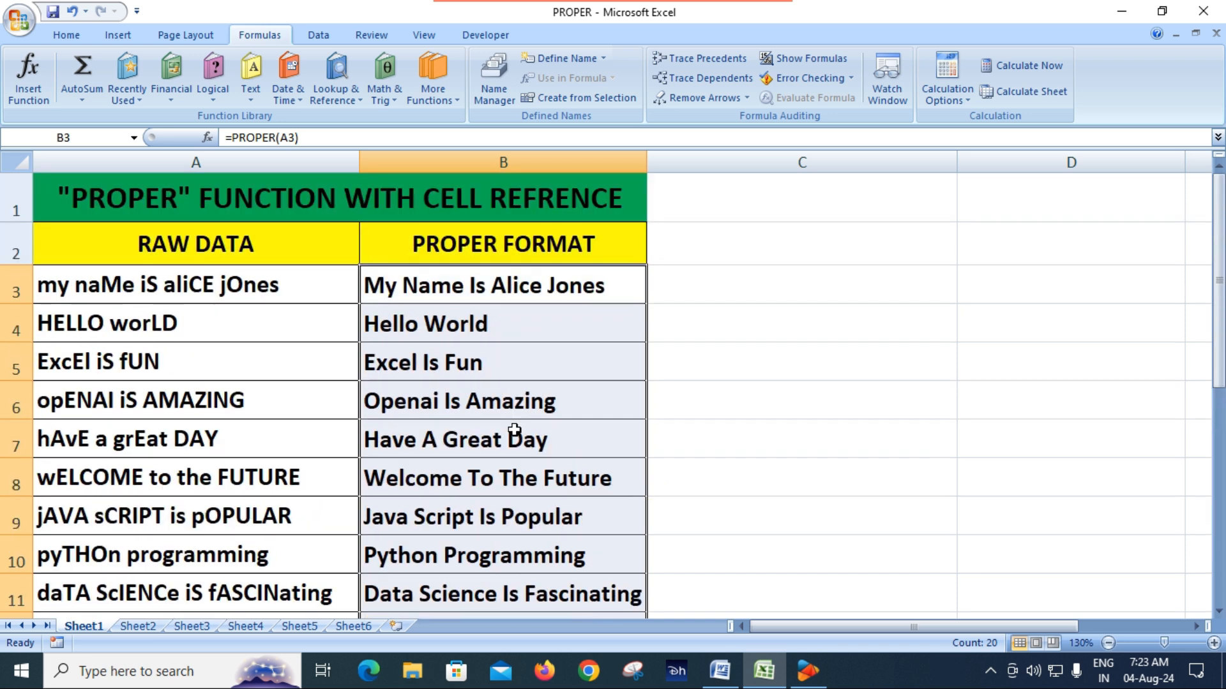
{"action": "left_click", "coordinate": [533, 357]}
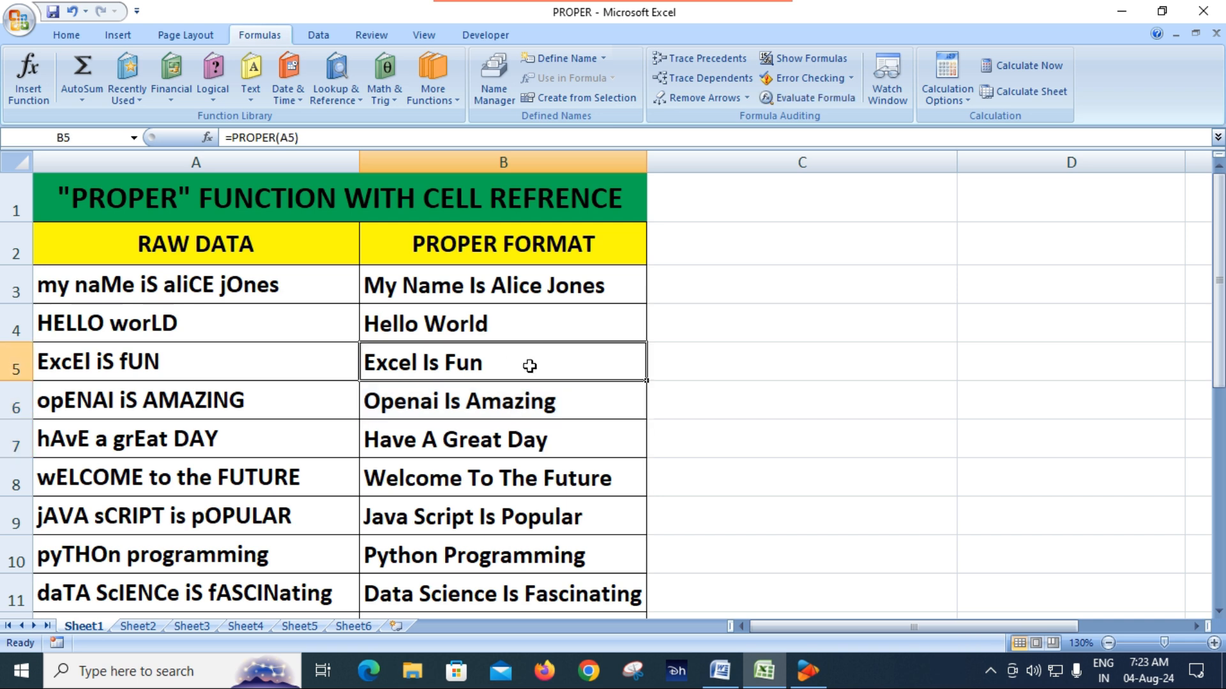
{"action": "scroll", "coordinate": [526, 396], "scroll_direction": "down", "scroll_amount": 3}
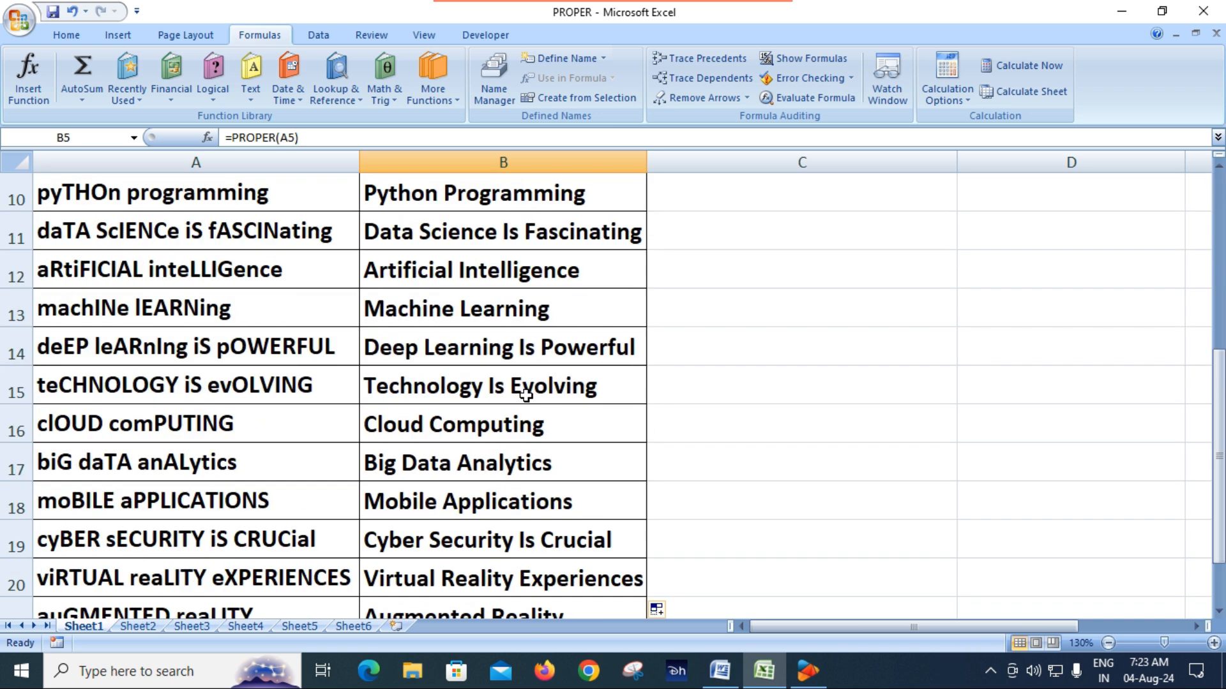
{"action": "scroll", "coordinate": [520, 391], "scroll_direction": "down", "scroll_amount": 4}
{"action": "scroll", "coordinate": [515, 385], "scroll_direction": "up", "scroll_amount": 6}
{"action": "scroll", "coordinate": [516, 384], "scroll_direction": "up", "scroll_amount": 1}
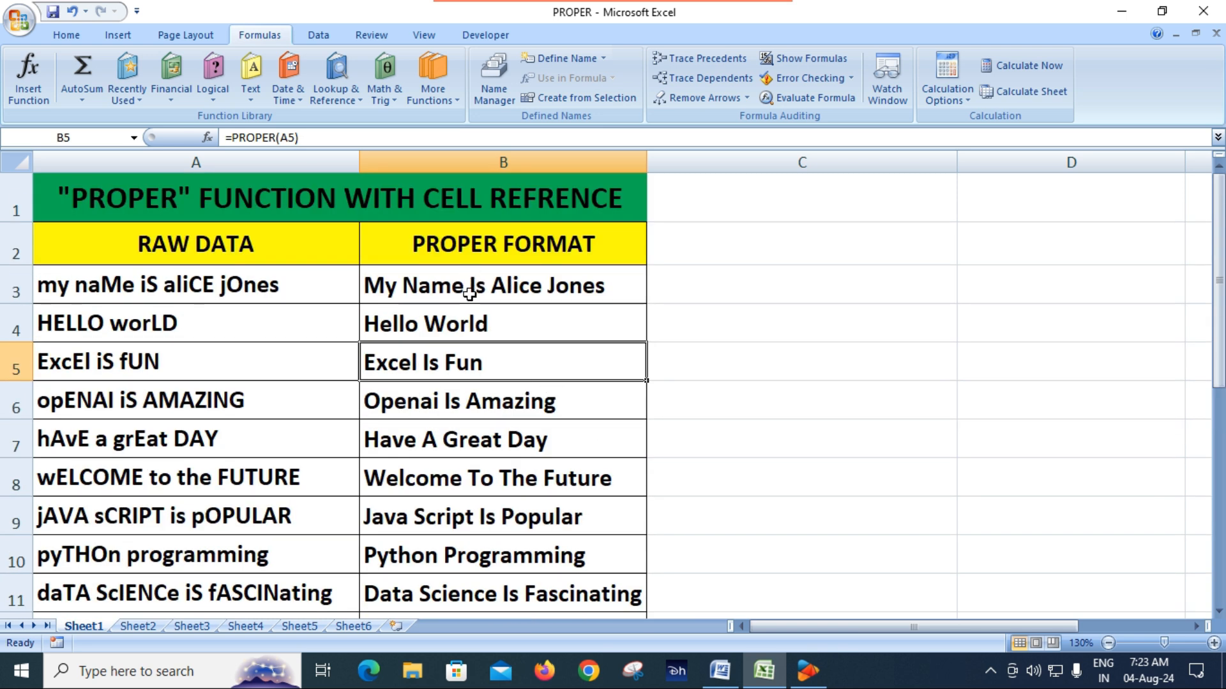
Step: Copy the PROPER FORMAT results in B3:B22
{"action": "left_click_drag", "start_coordinate": [466, 283], "coordinate": [656, 606]}
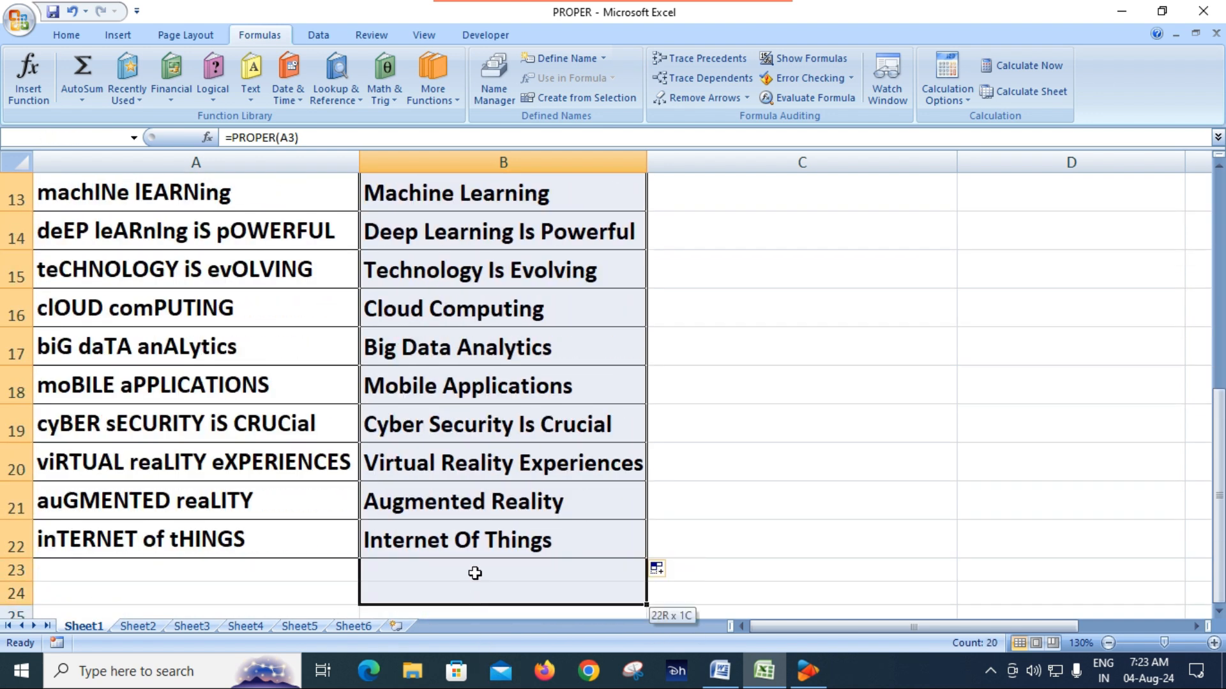
{"action": "scroll", "coordinate": [169, 381], "scroll_direction": "up", "scroll_amount": 4}
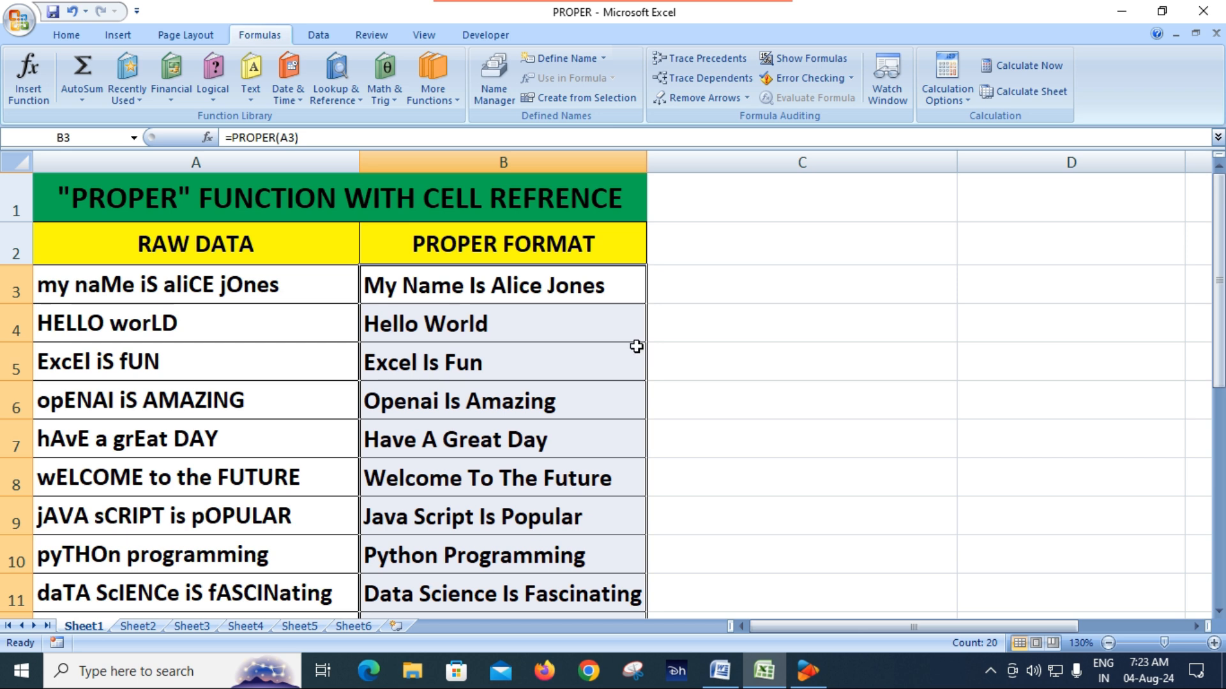
{"action": "key", "text": "ctrl+c"}
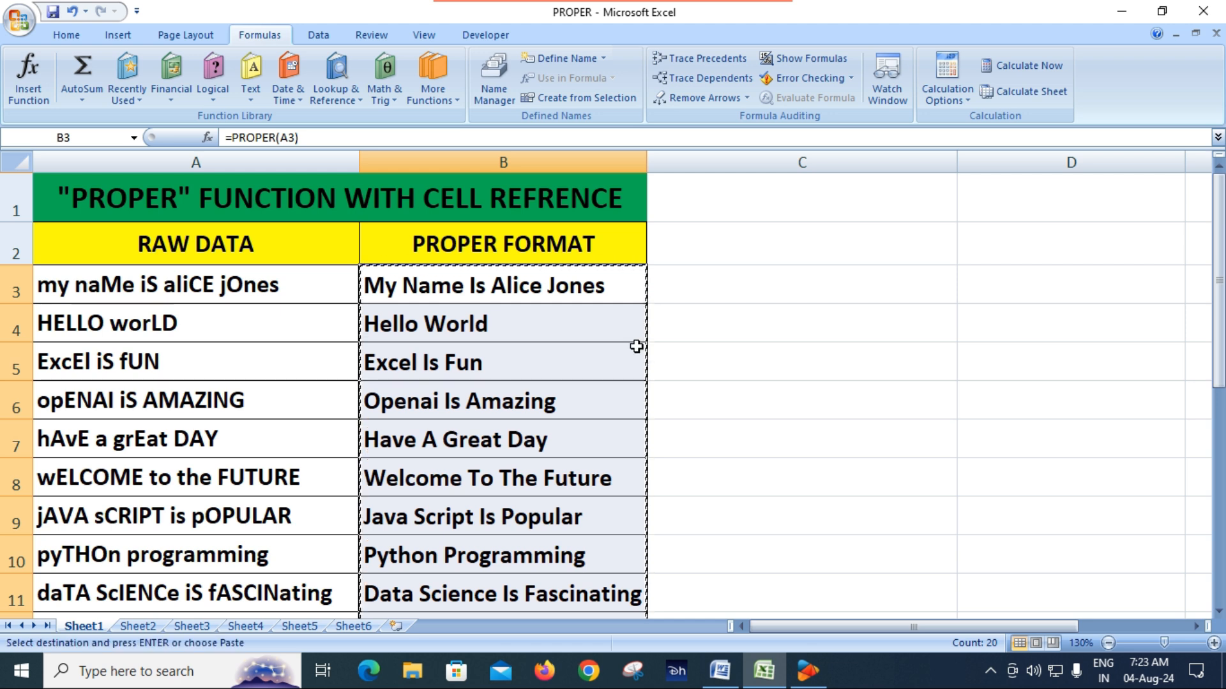
Step: Insert a new worksheet after Sheet6 and return to Sheet1
{"action": "left_click", "coordinate": [340, 626]}
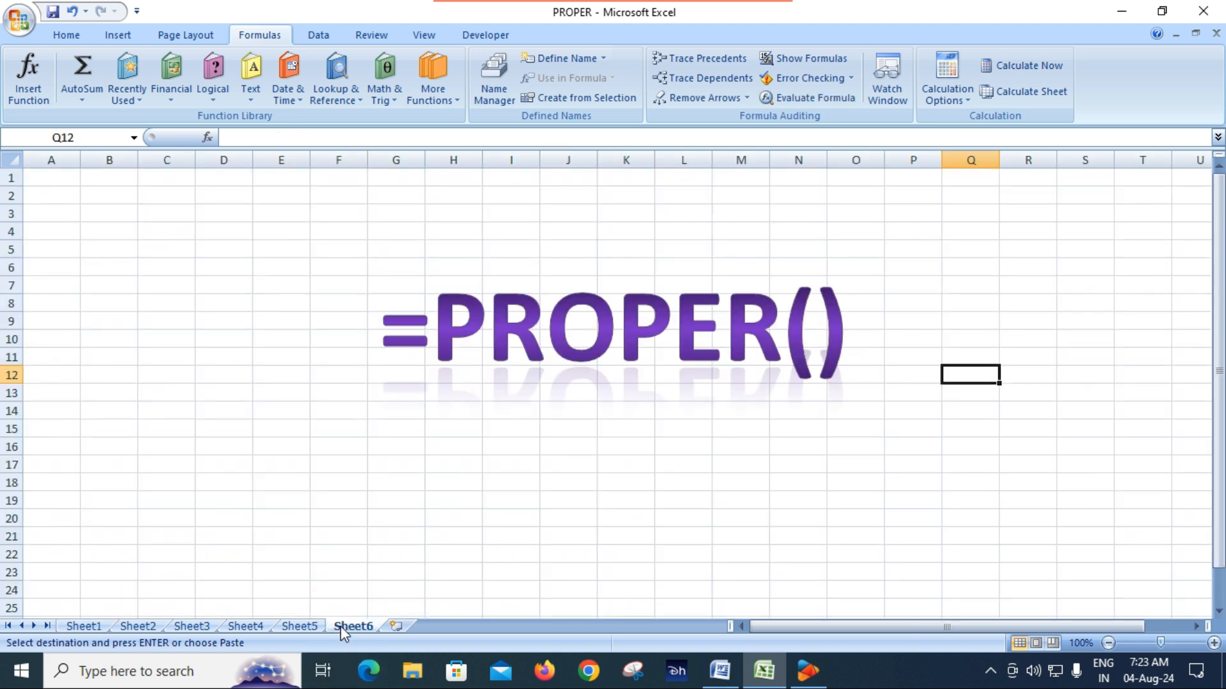
{"action": "left_click", "coordinate": [395, 627]}
{"action": "left_click", "coordinate": [89, 628]}
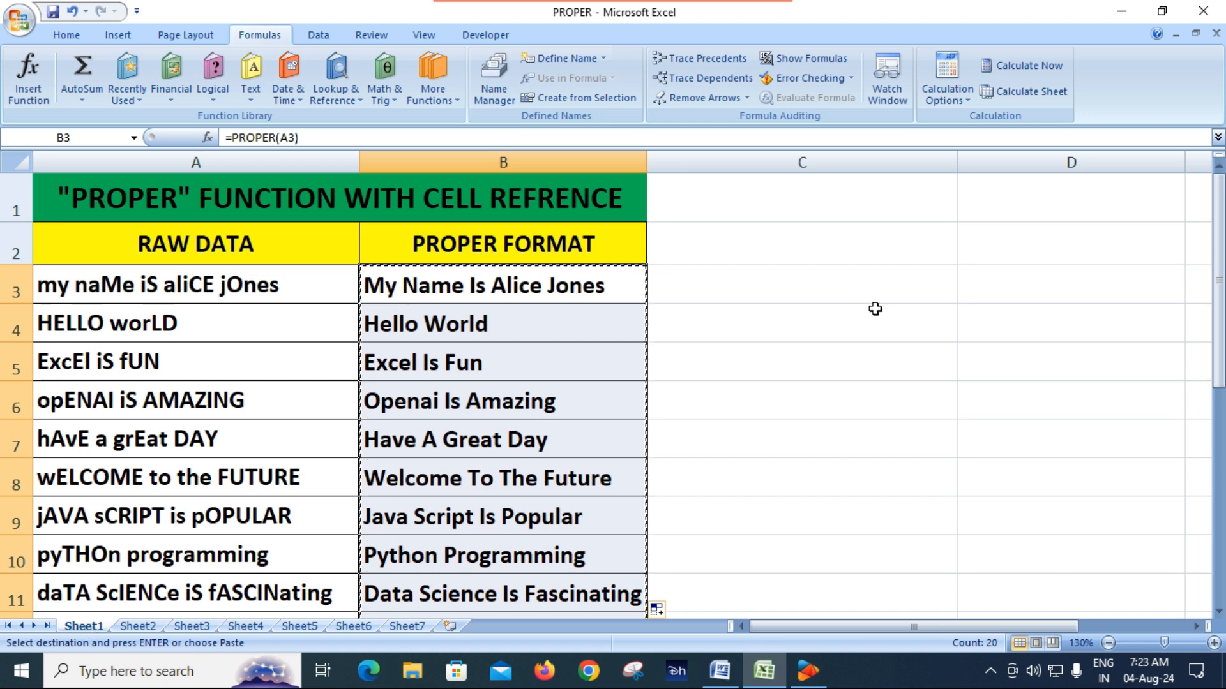
Step: Try an ordinary paste of the copied PROPER results at C3 on Sheet1, and undo it
{"action": "left_click", "coordinate": [825, 281]}
{"action": "key", "text": "ctrl+v"}
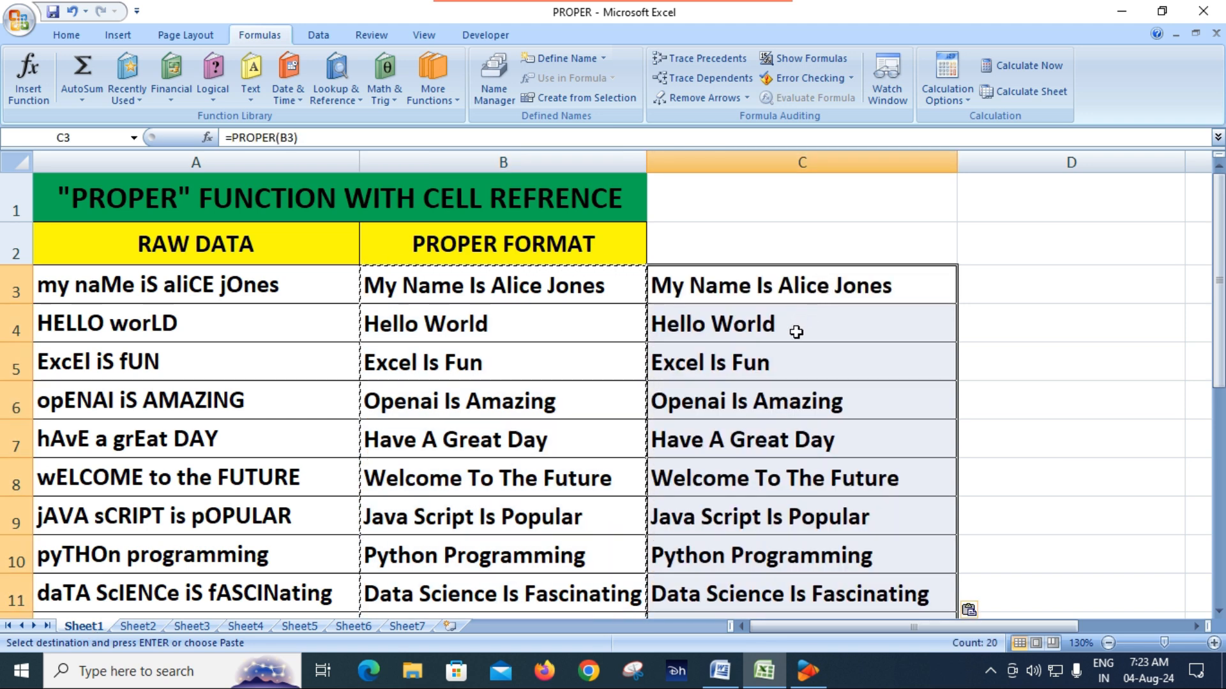
{"action": "key", "text": "ctrl+z"}
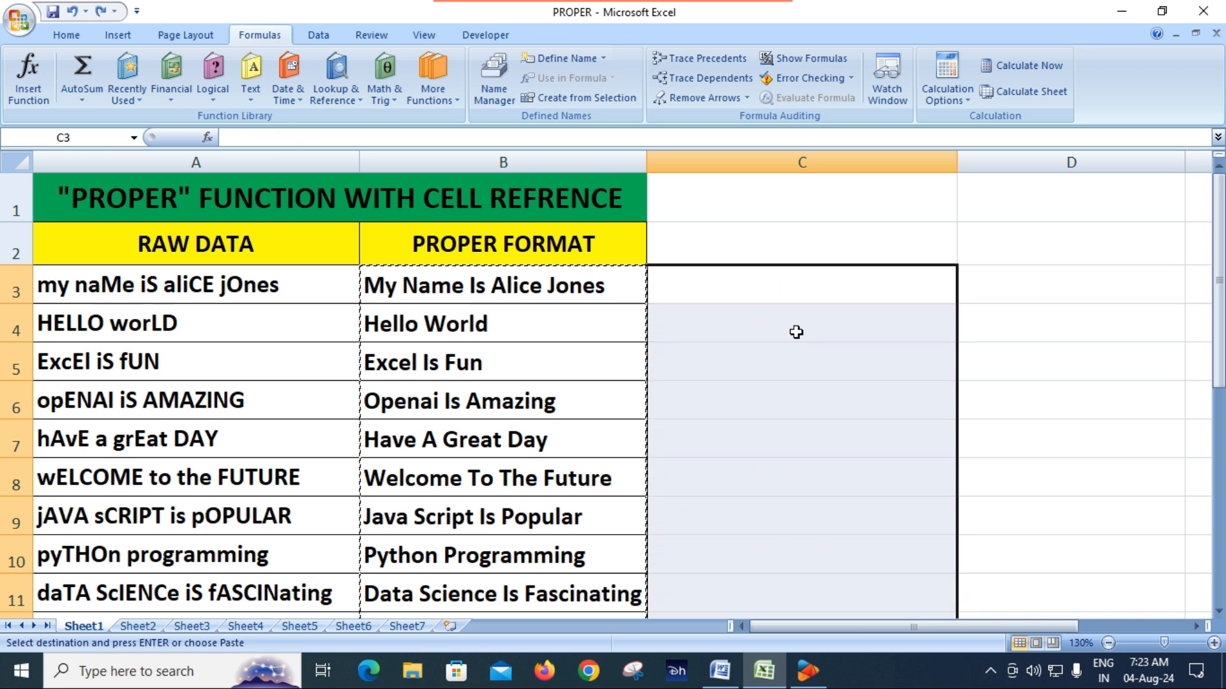
Step: Try an ordinary paste of the copied results at A1 on Sheet7 with column A widened, and undo both changes
{"action": "left_click", "coordinate": [415, 627]}
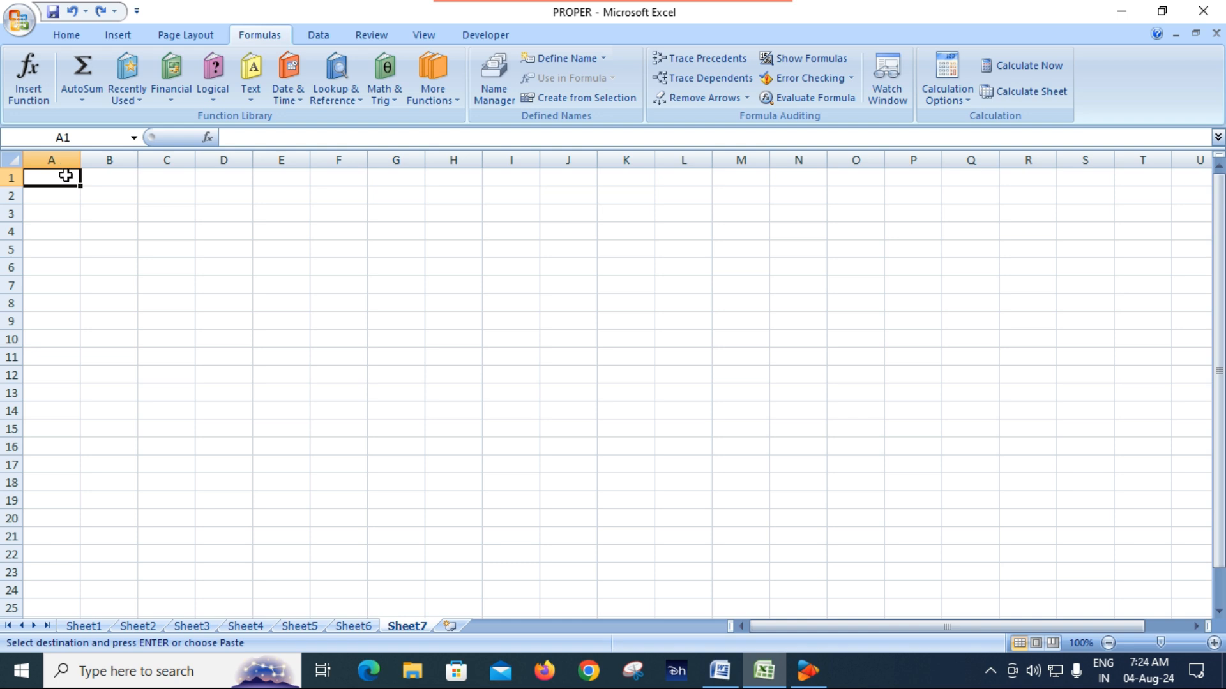
{"action": "key", "text": "ctrl+v"}
{"action": "left_click_drag", "start_coordinate": [81, 161], "coordinate": [240, 183]}
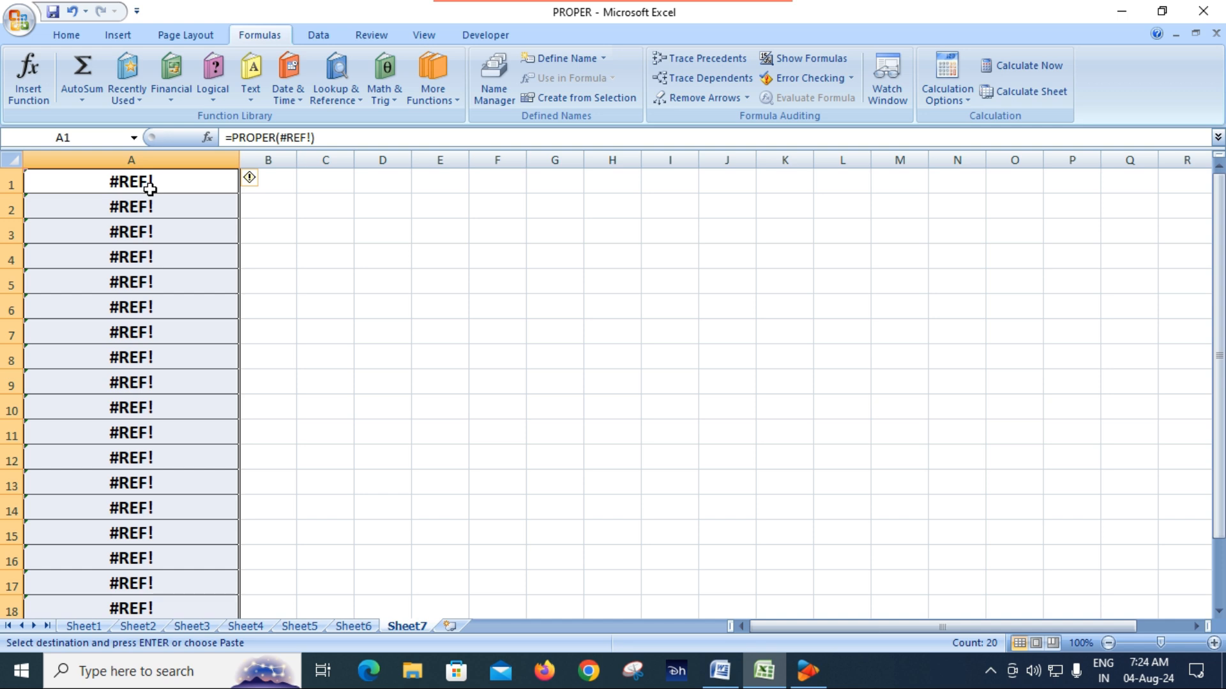
{"action": "key", "text": "ctrl+z"}
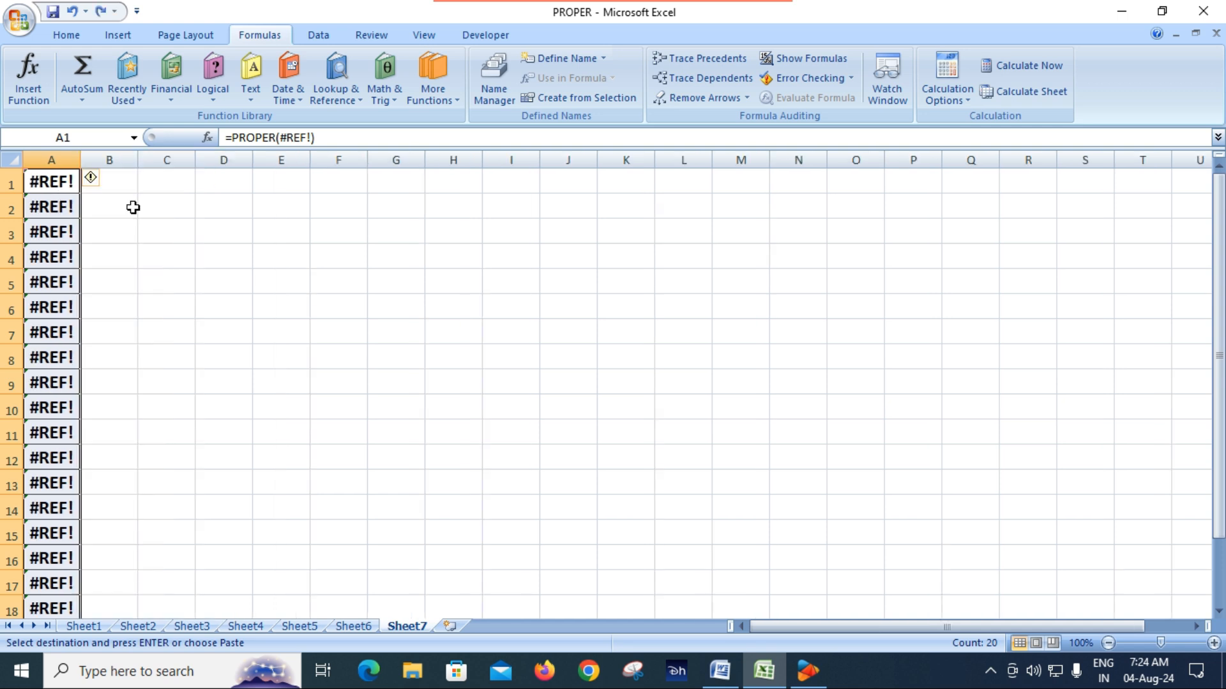
{"action": "key", "text": "ctrl+z"}
Step: Paste only the values of the copied PROPER results at A1 on Sheet7 and widen column A to fit them
{"action": "left_click", "coordinate": [61, 178]}
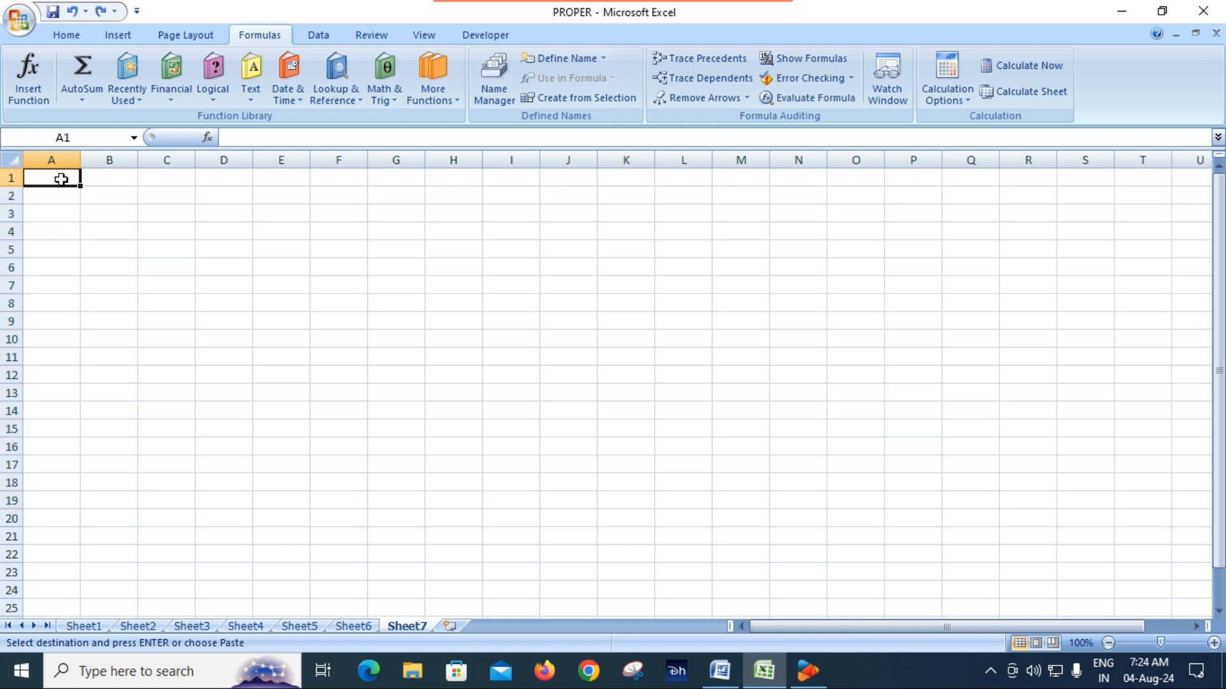
{"action": "right_click", "coordinate": [62, 180]}
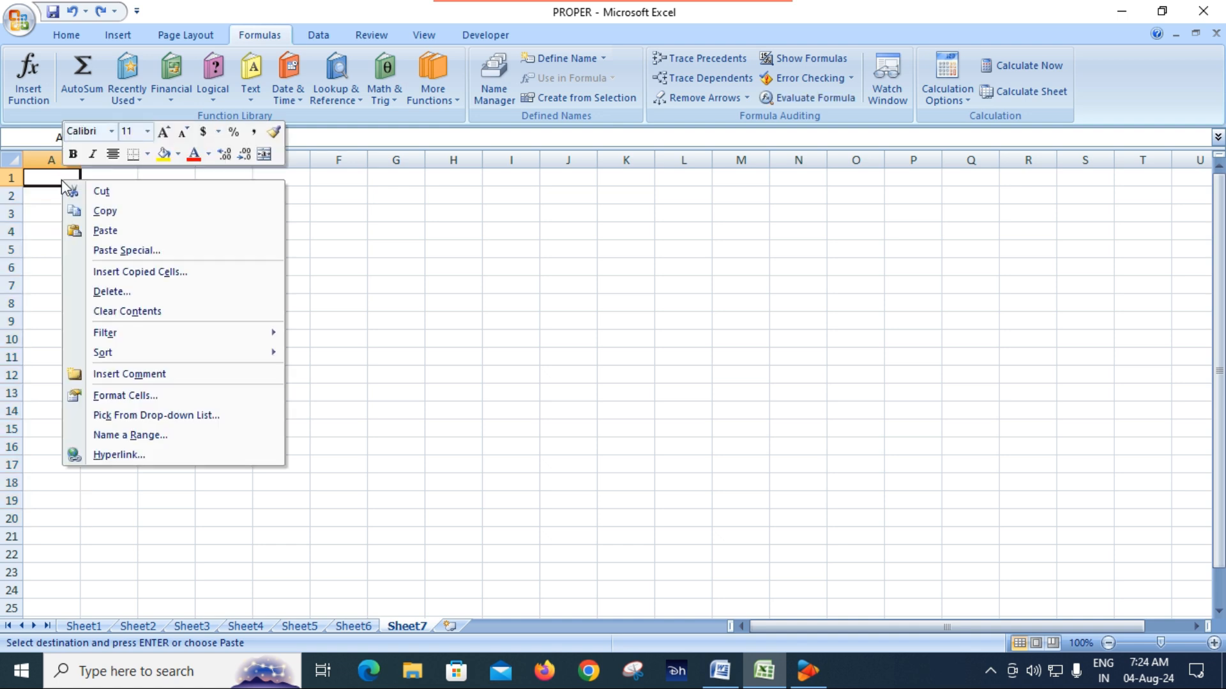
{"action": "left_click", "coordinate": [117, 251]}
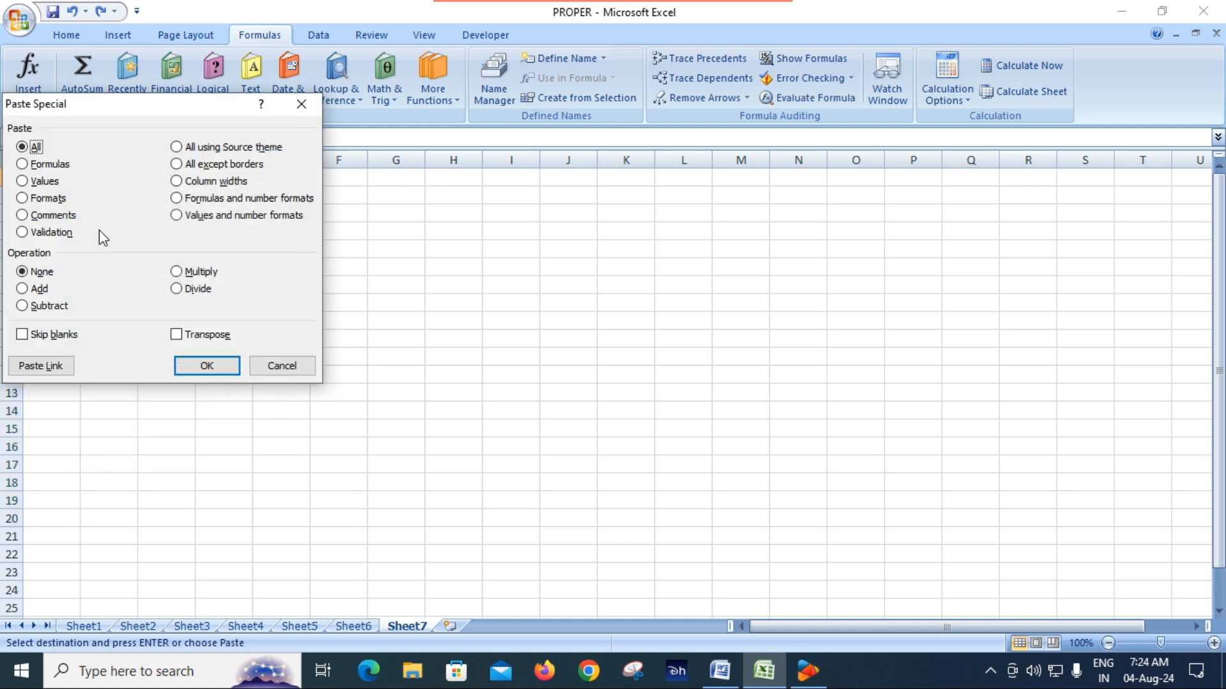
{"action": "left_click", "coordinate": [43, 181]}
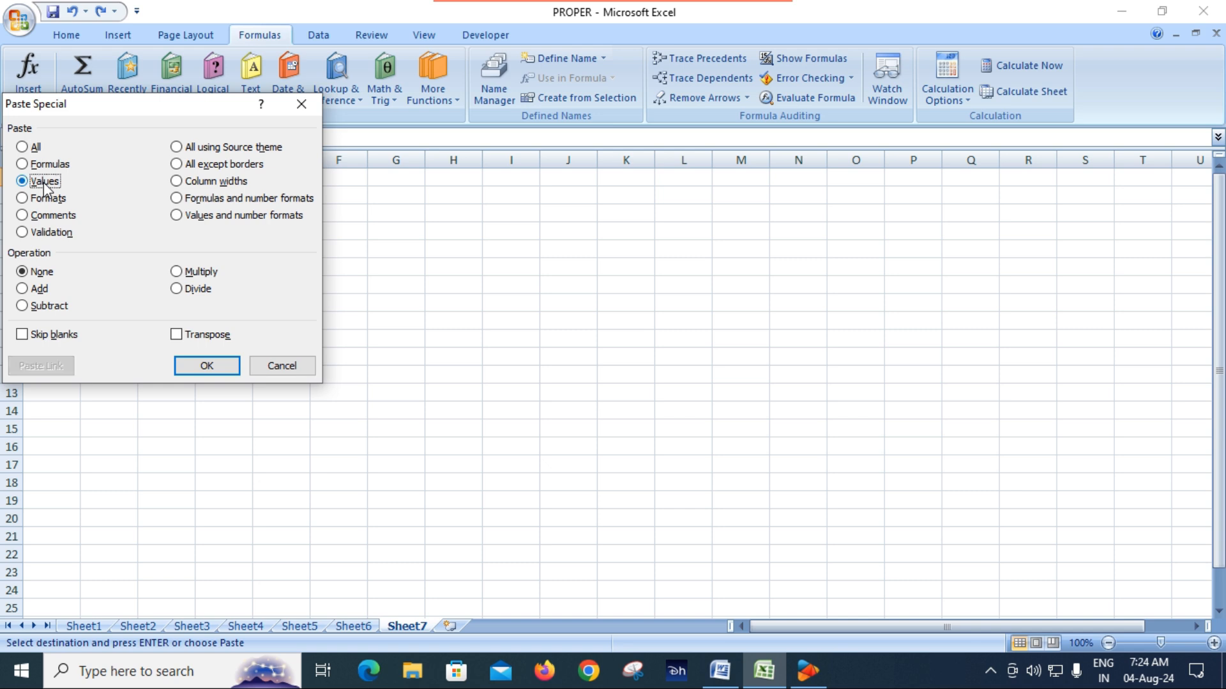
{"action": "left_click", "coordinate": [202, 369]}
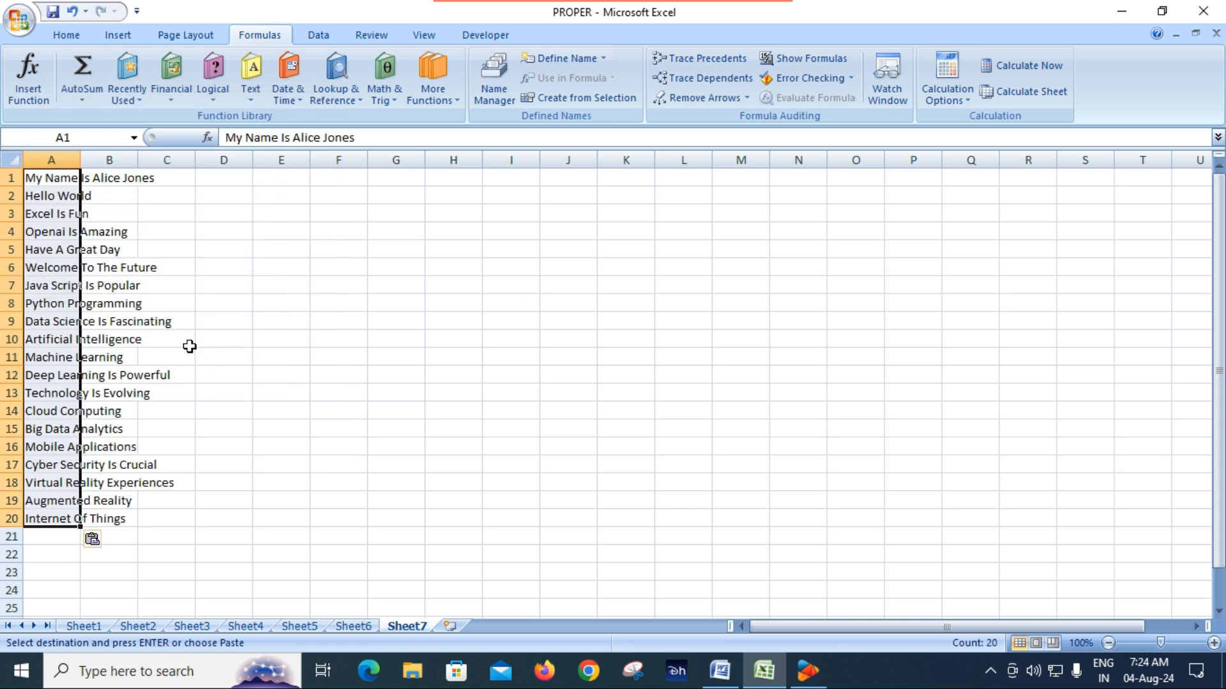
{"action": "left_click_drag", "start_coordinate": [81, 160], "coordinate": [205, 170]}
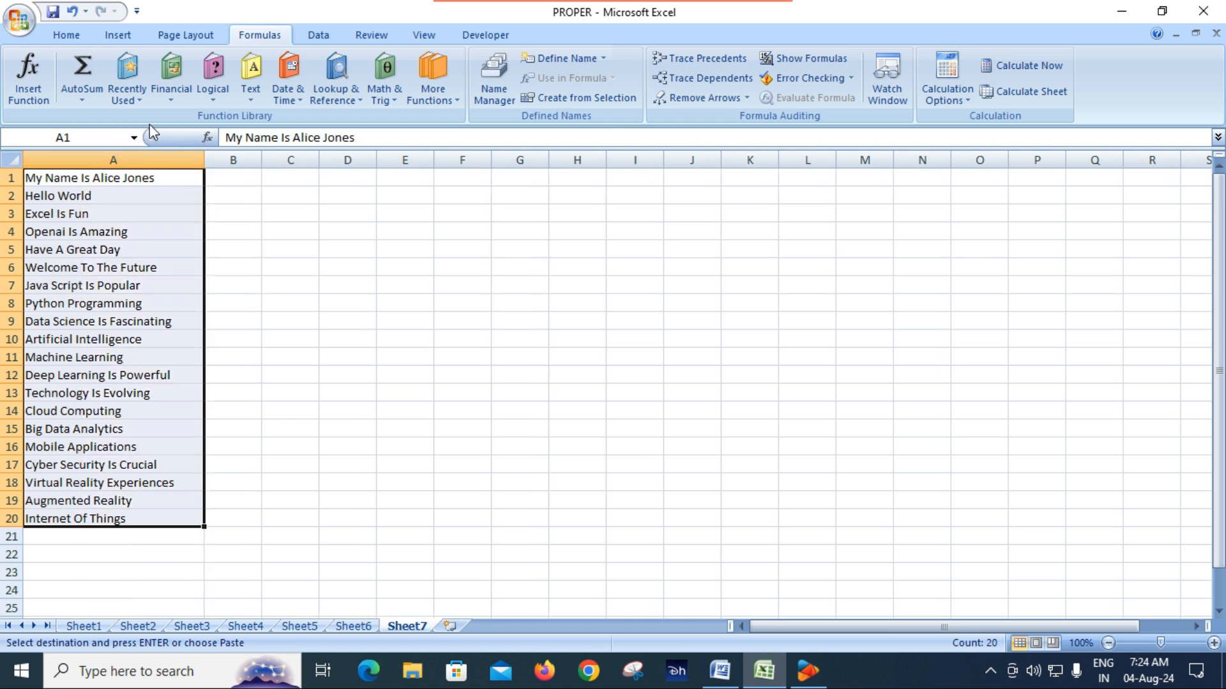
Step: Format A1:A20 with all borders, bold and font size 16, and autofit column A
{"action": "left_click", "coordinate": [65, 38]}
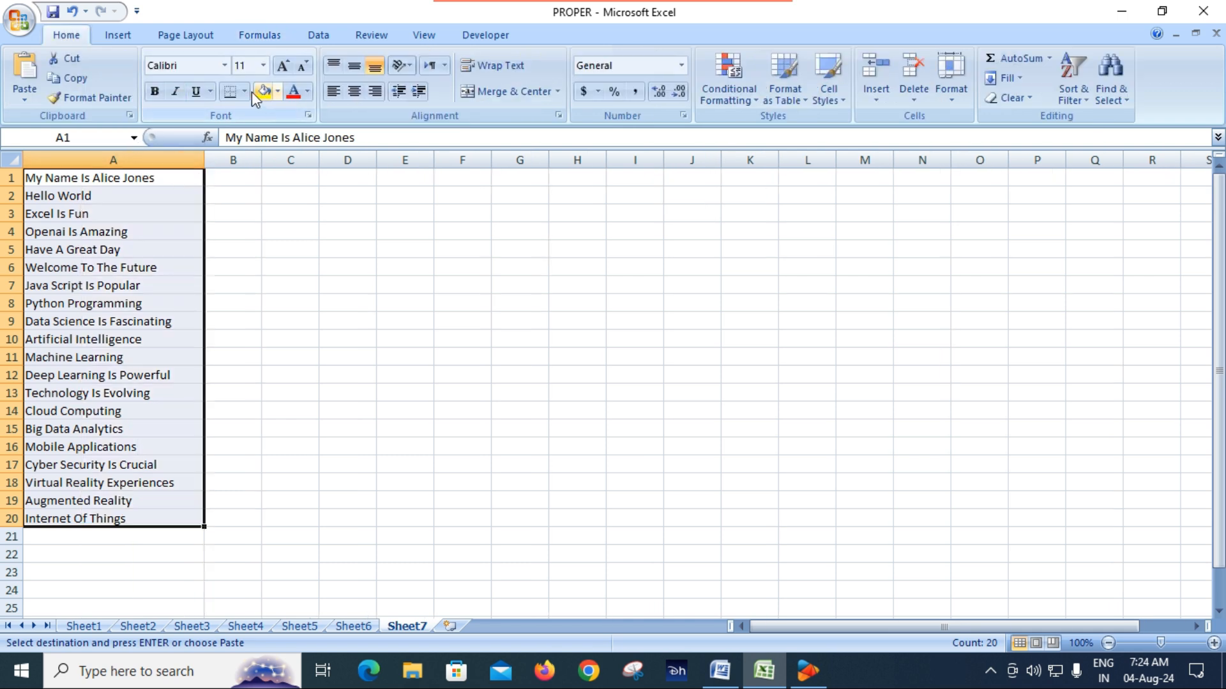
{"action": "left_click", "coordinate": [242, 93]}
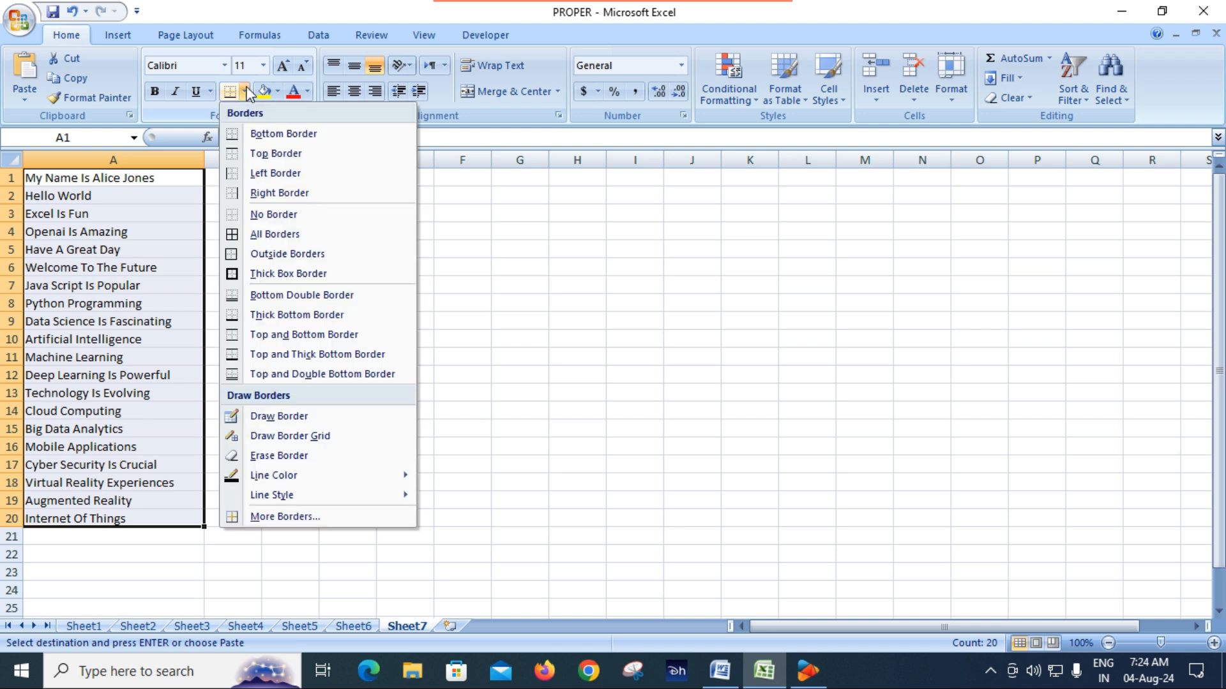
{"action": "left_click", "coordinate": [270, 233]}
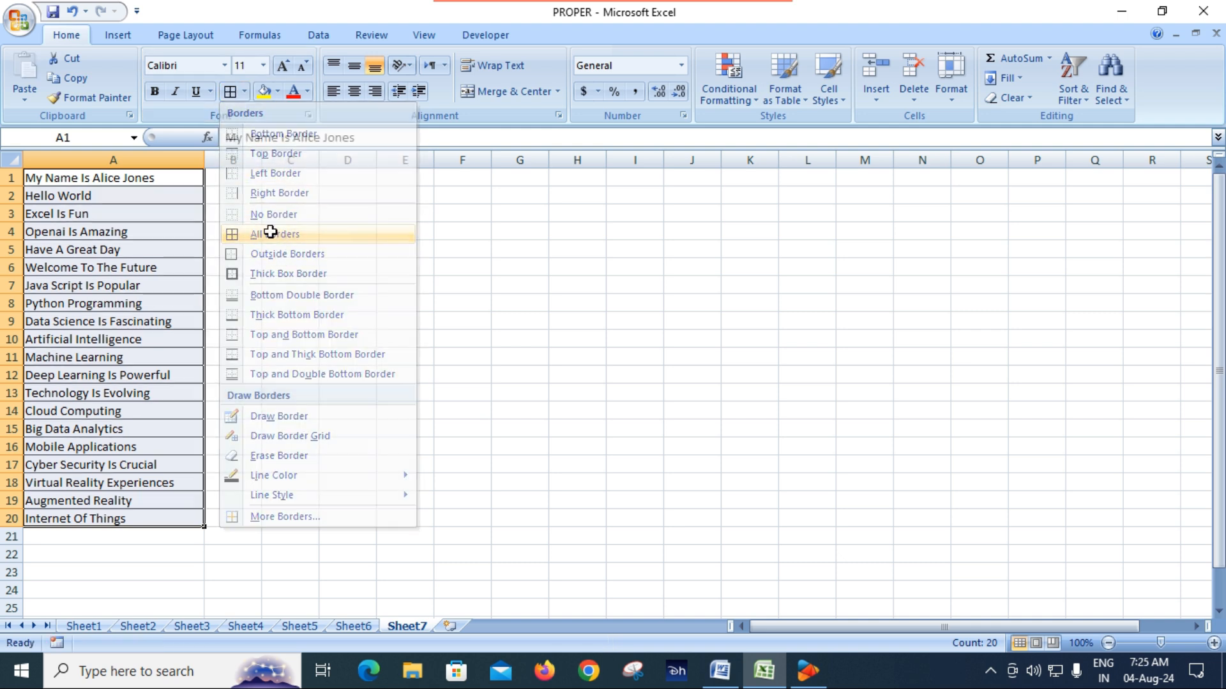
{"action": "left_click", "coordinate": [156, 93]}
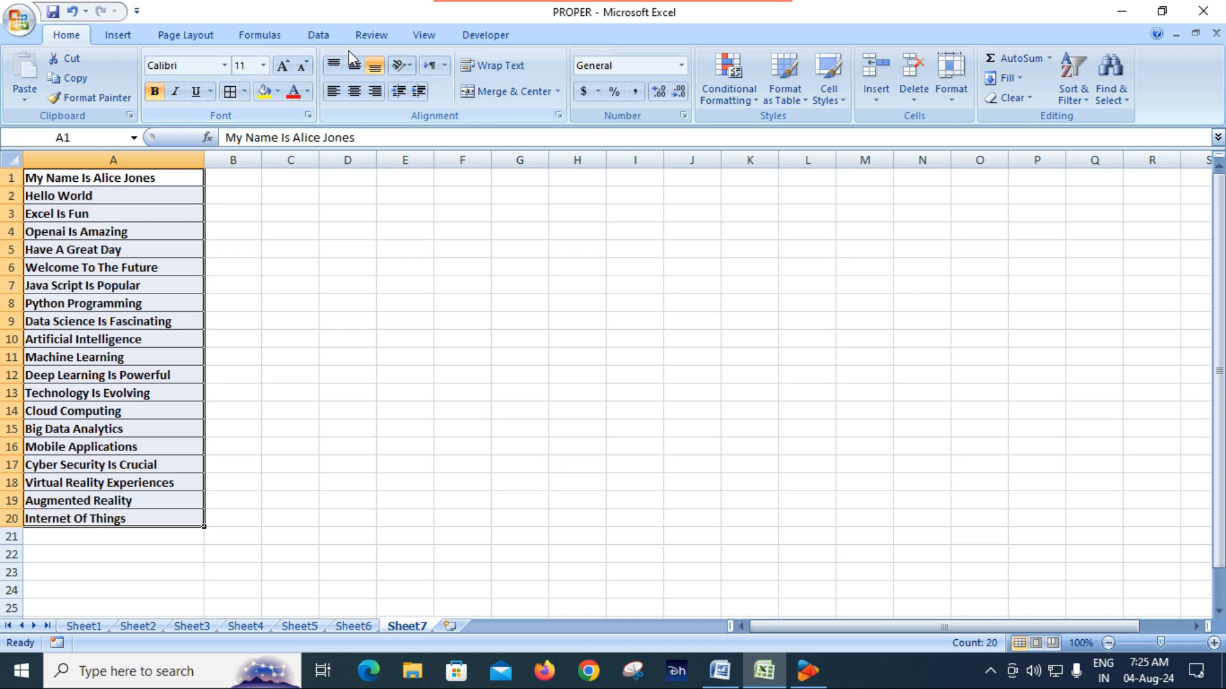
{"action": "left_click", "coordinate": [283, 65]}
{"action": "left_click", "coordinate": [283, 65]}
{"action": "left_click", "coordinate": [283, 65]}
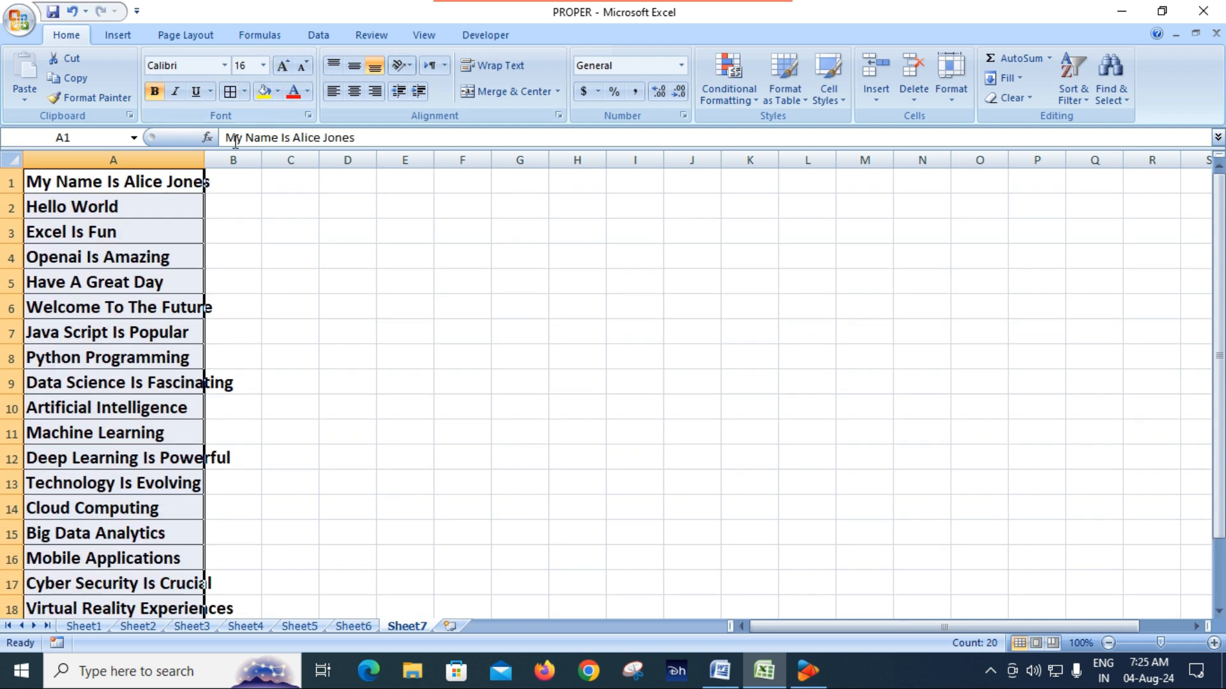
{"action": "double_click", "coordinate": [204, 160]}
{"action": "left_click", "coordinate": [348, 317]}
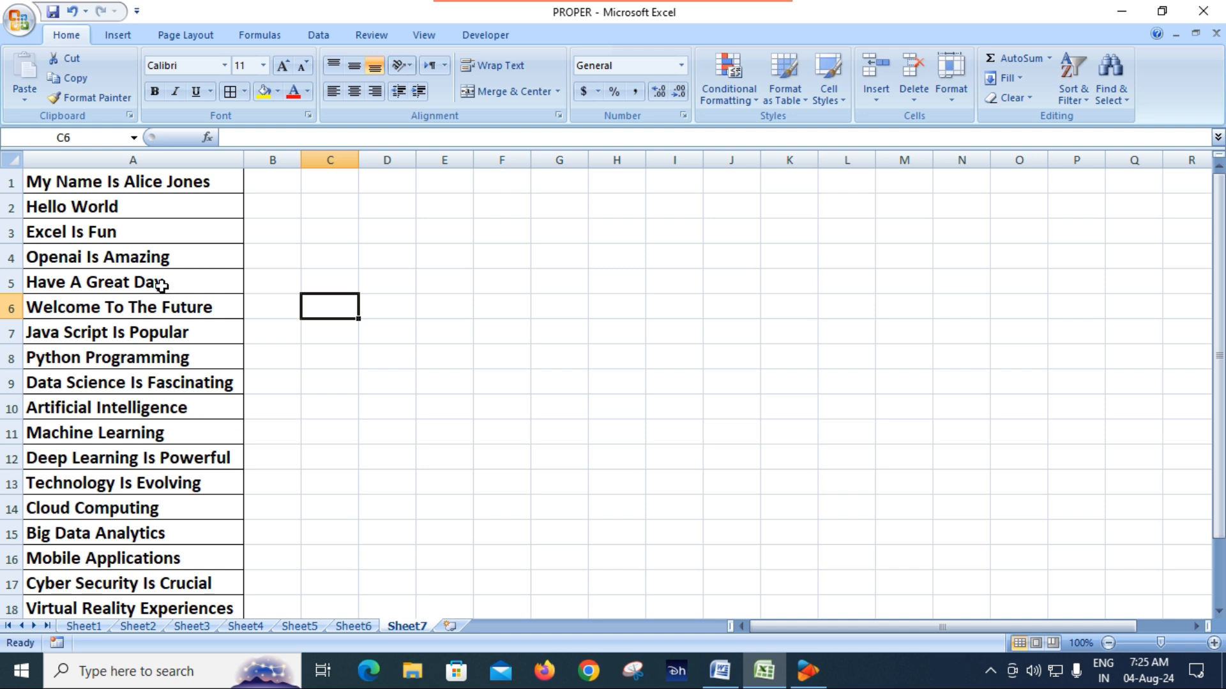
Step: Return to Sheet1 and check the formula behind the first PROPER FORMAT result in B3
{"action": "left_click", "coordinate": [83, 626]}
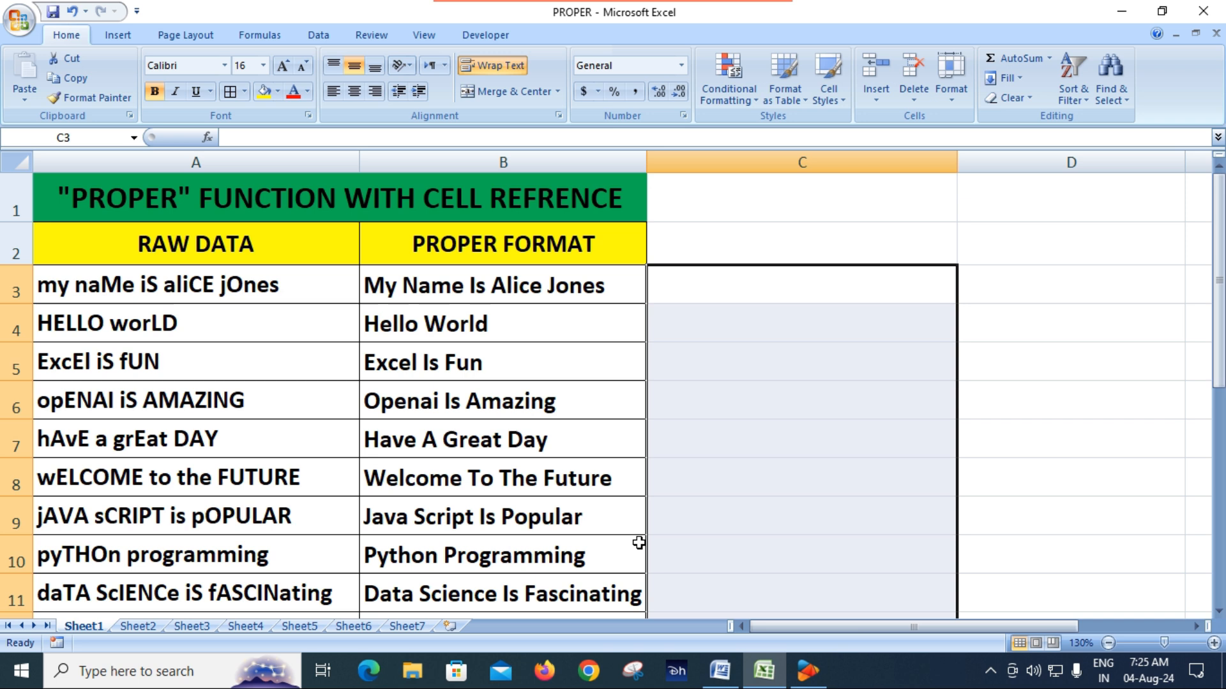
{"action": "left_click", "coordinate": [752, 443]}
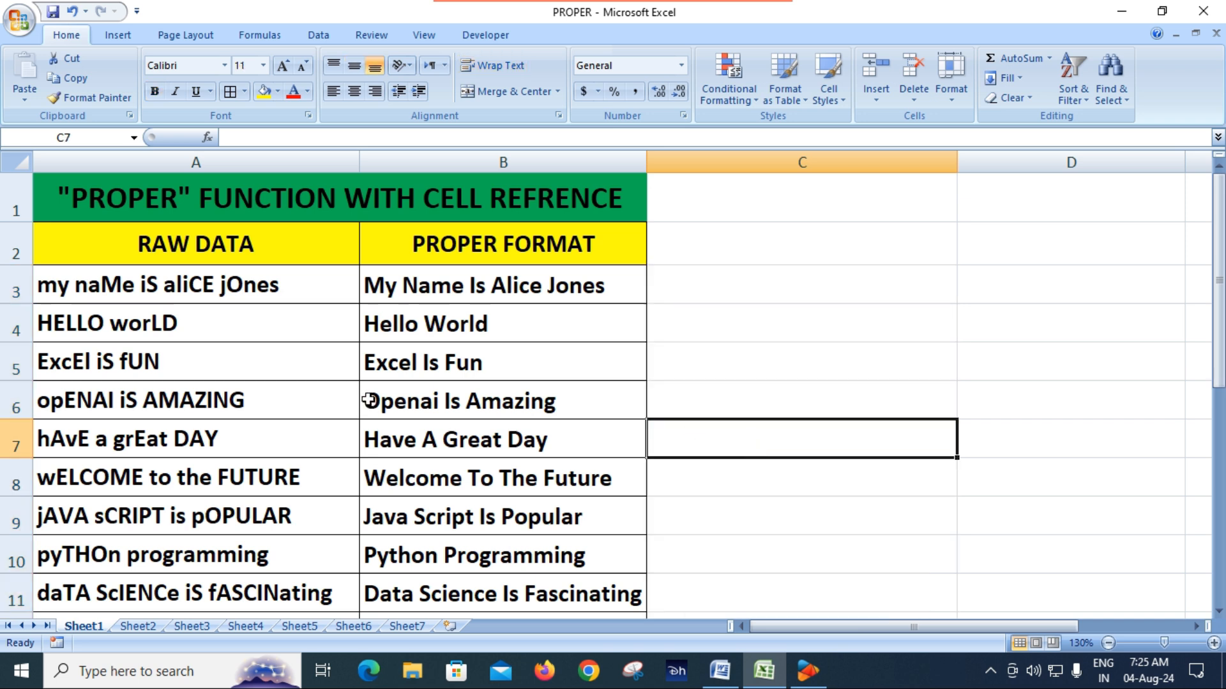
{"action": "left_click", "coordinate": [499, 287]}
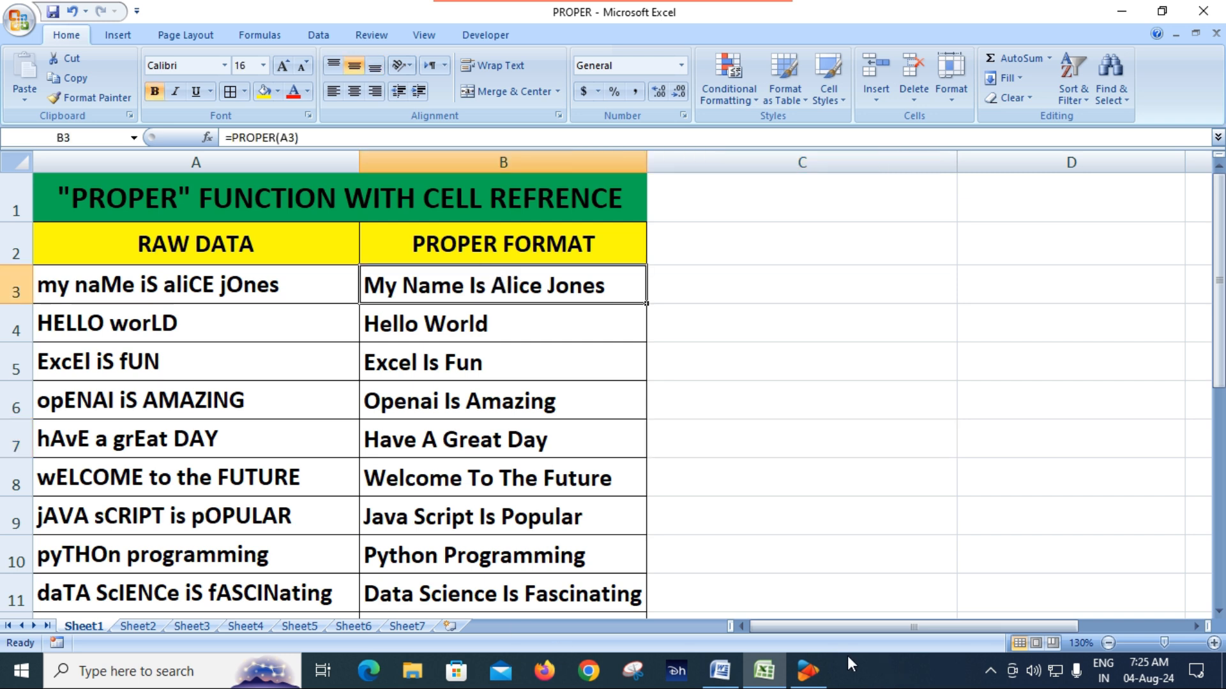
Step: Switch to the PROPER document in Word and read on to the section about putting text directly in the formula
{"action": "left_click", "coordinate": [719, 670]}
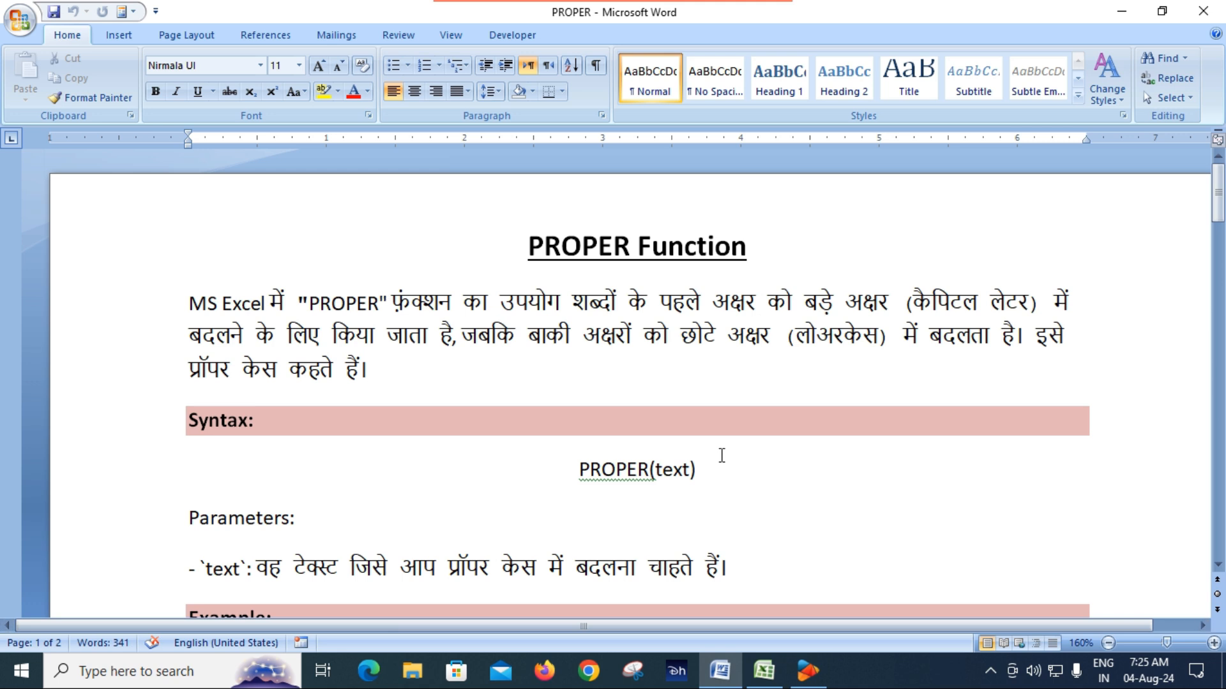
{"action": "scroll", "coordinate": [720, 455], "scroll_direction": "down", "scroll_amount": 8}
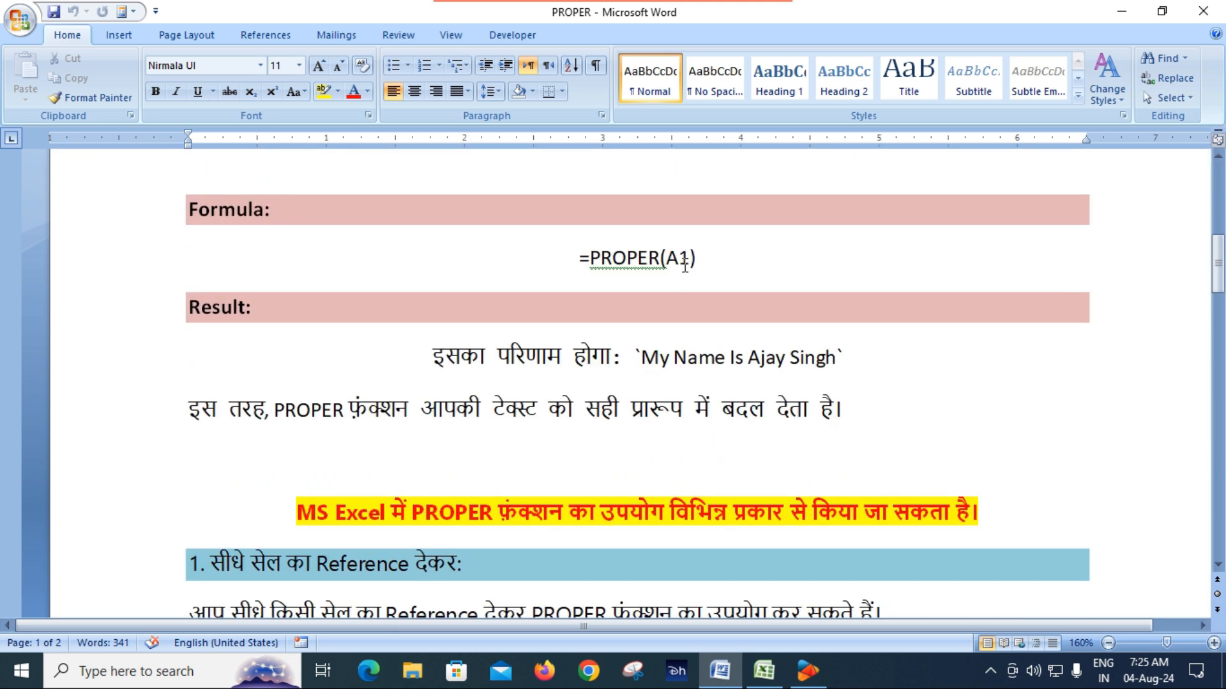
{"action": "scroll", "coordinate": [685, 266], "scroll_direction": "down", "scroll_amount": 5}
{"action": "scroll", "coordinate": [556, 365], "scroll_direction": "down", "scroll_amount": 2}
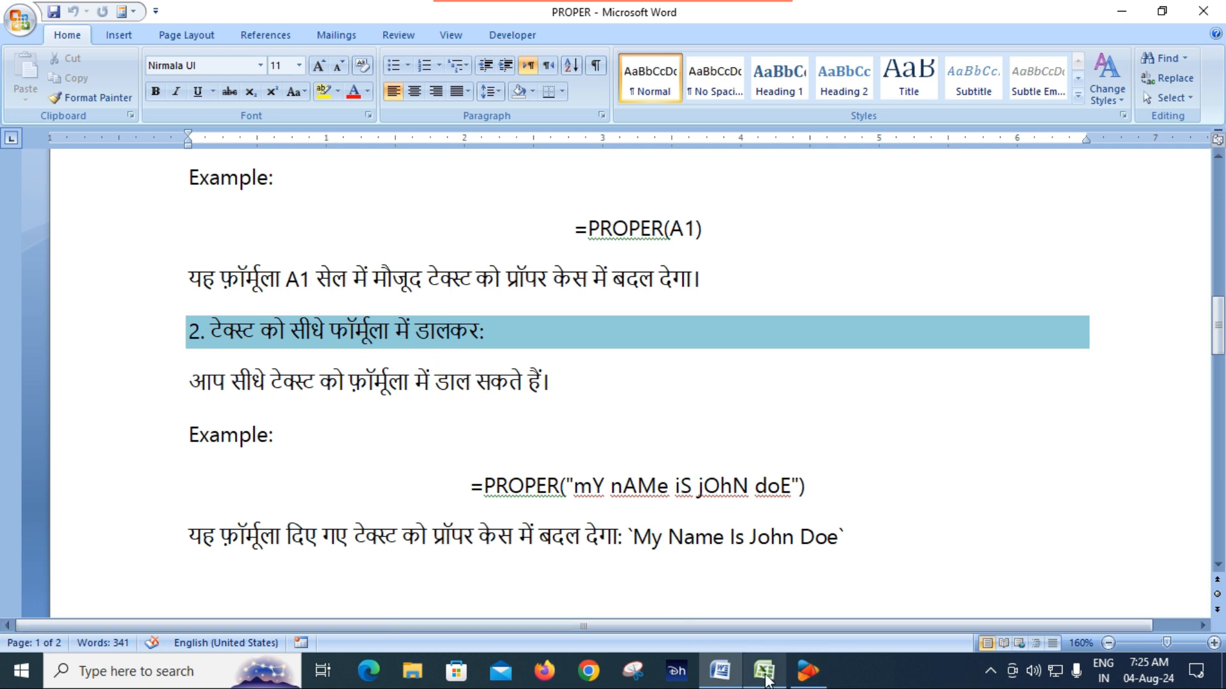
Step: Switch back to Excel and start a formula with =pro in B3 on Sheet2
{"action": "left_click", "coordinate": [765, 672]}
{"action": "left_click", "coordinate": [140, 625]}
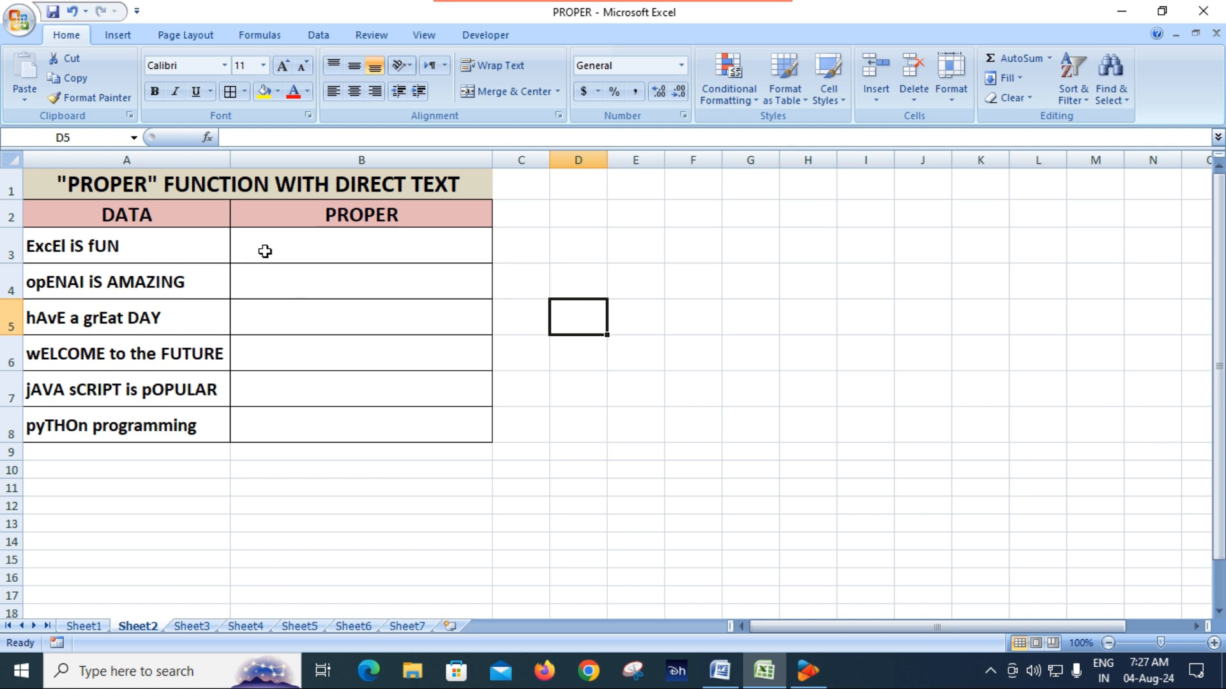
{"action": "left_click", "coordinate": [277, 252]}
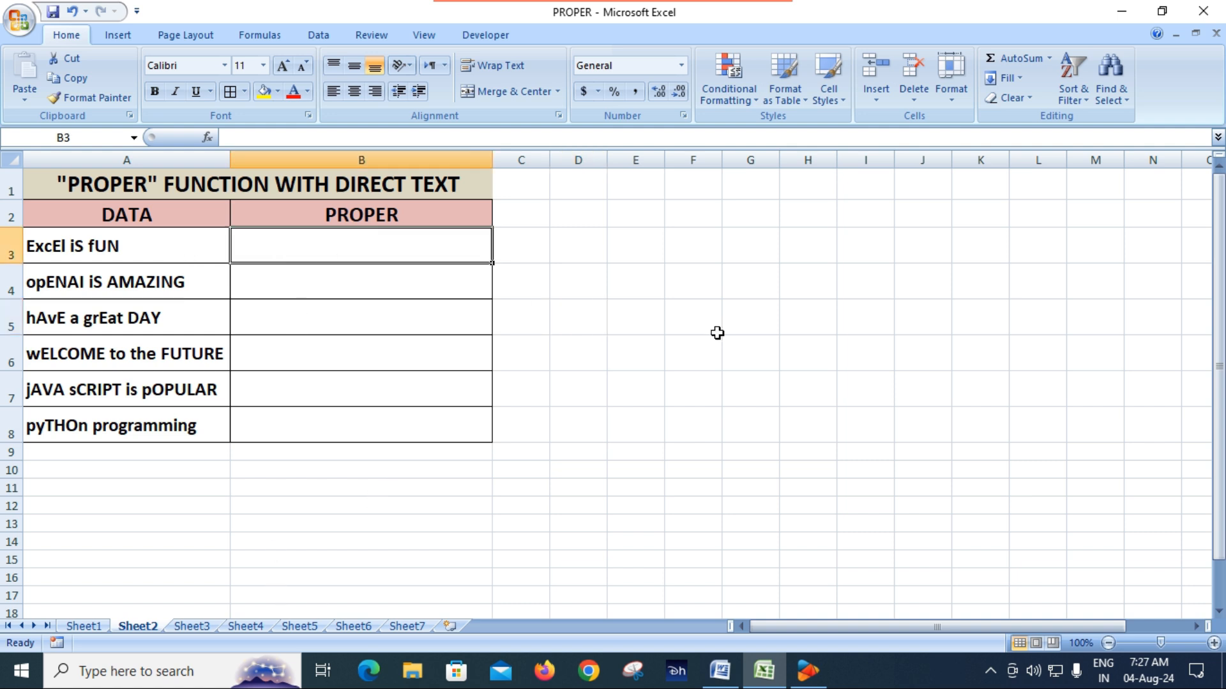
{"action": "type", "text": "="}
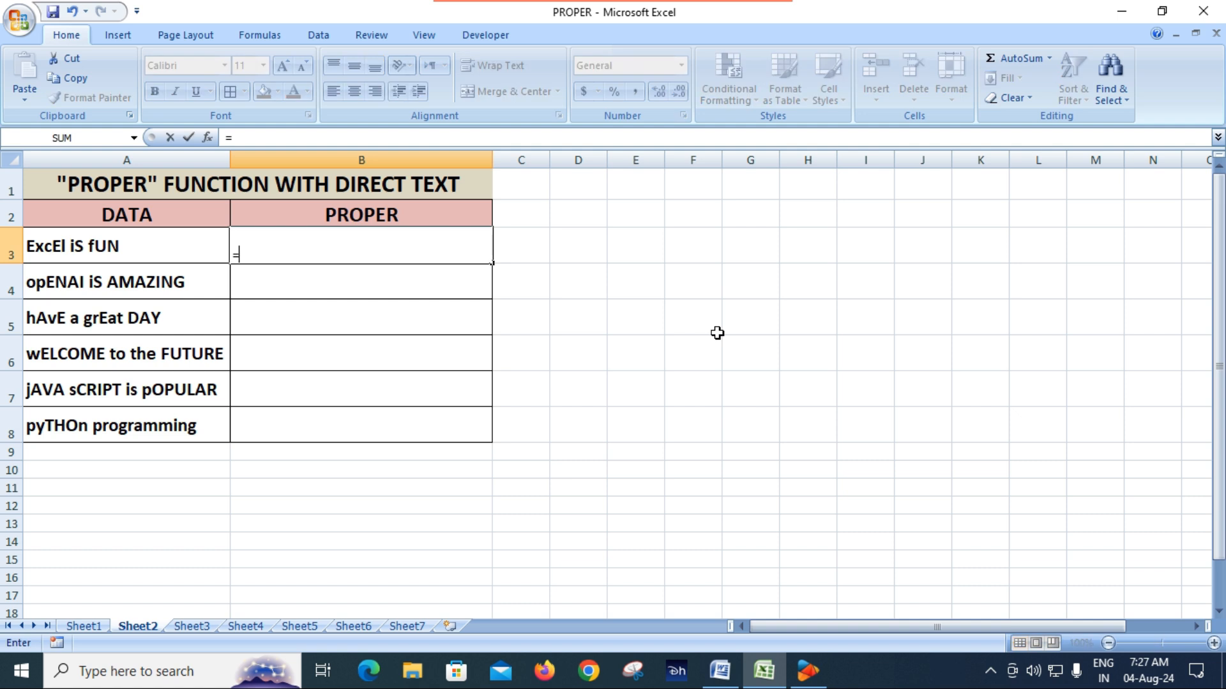
{"action": "type", "text": "pro"}
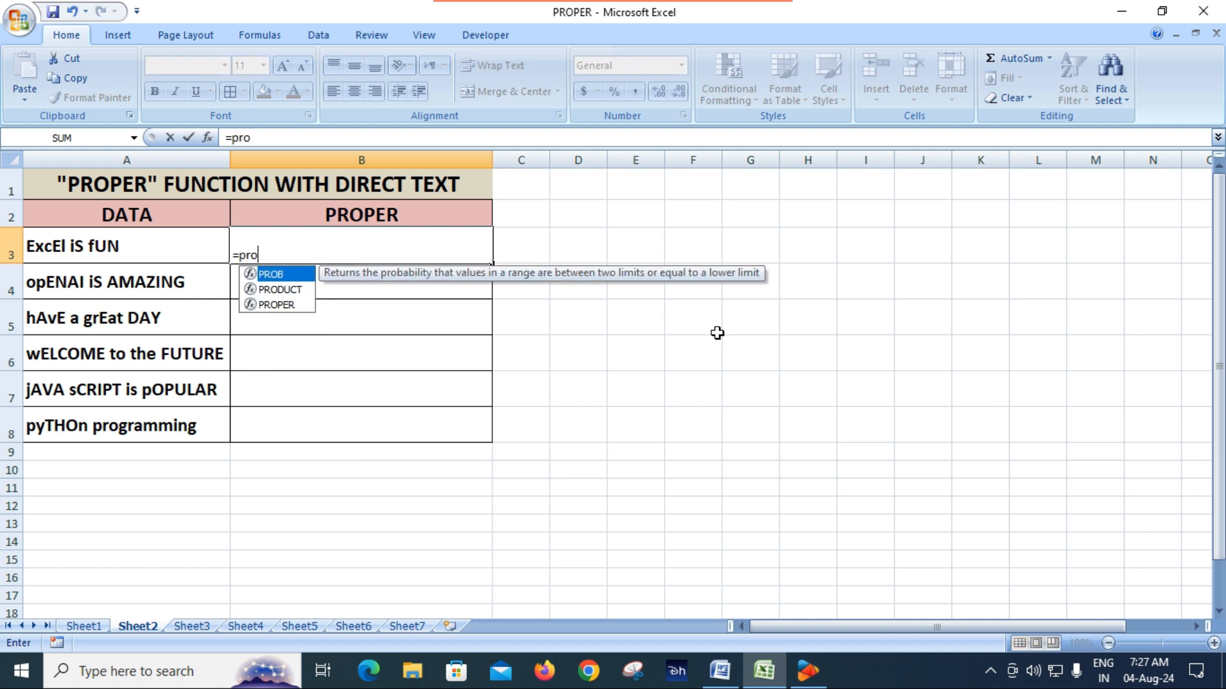
{"action": "key", "text": "Down"}
{"action": "key", "text": "Tab"}
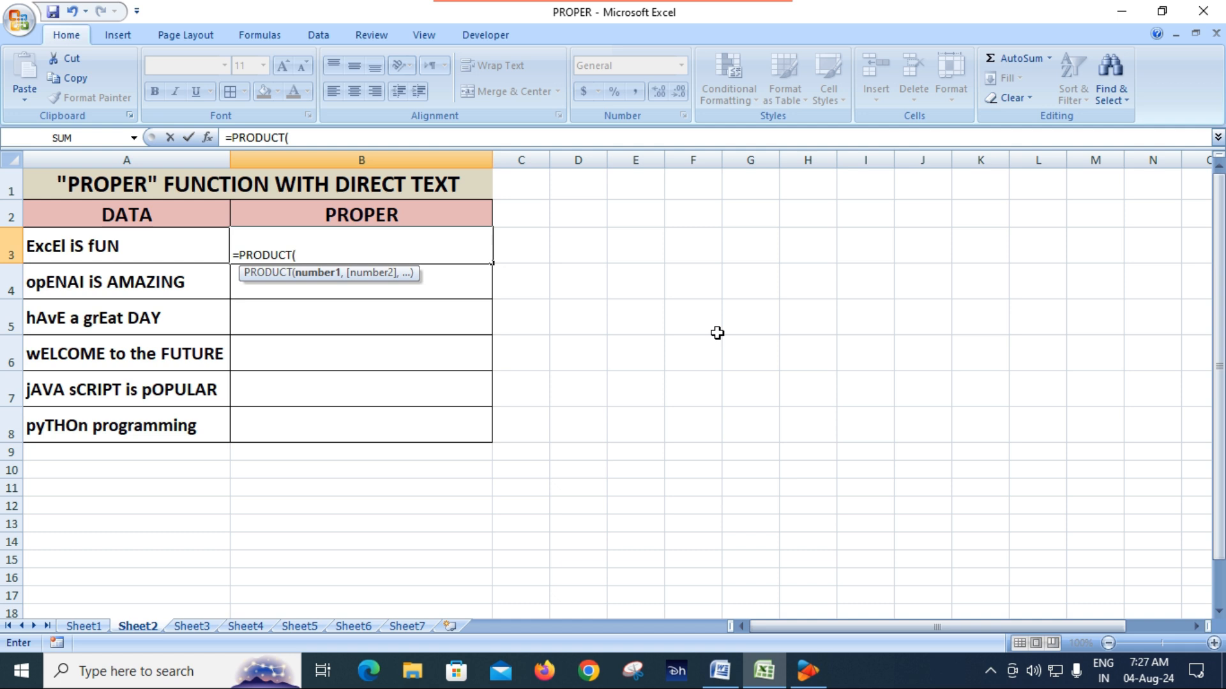
{"action": "key", "text": "BackSpace"}
{"action": "key", "text": "BackSpace"}
{"action": "key", "text": "BackSpace"}
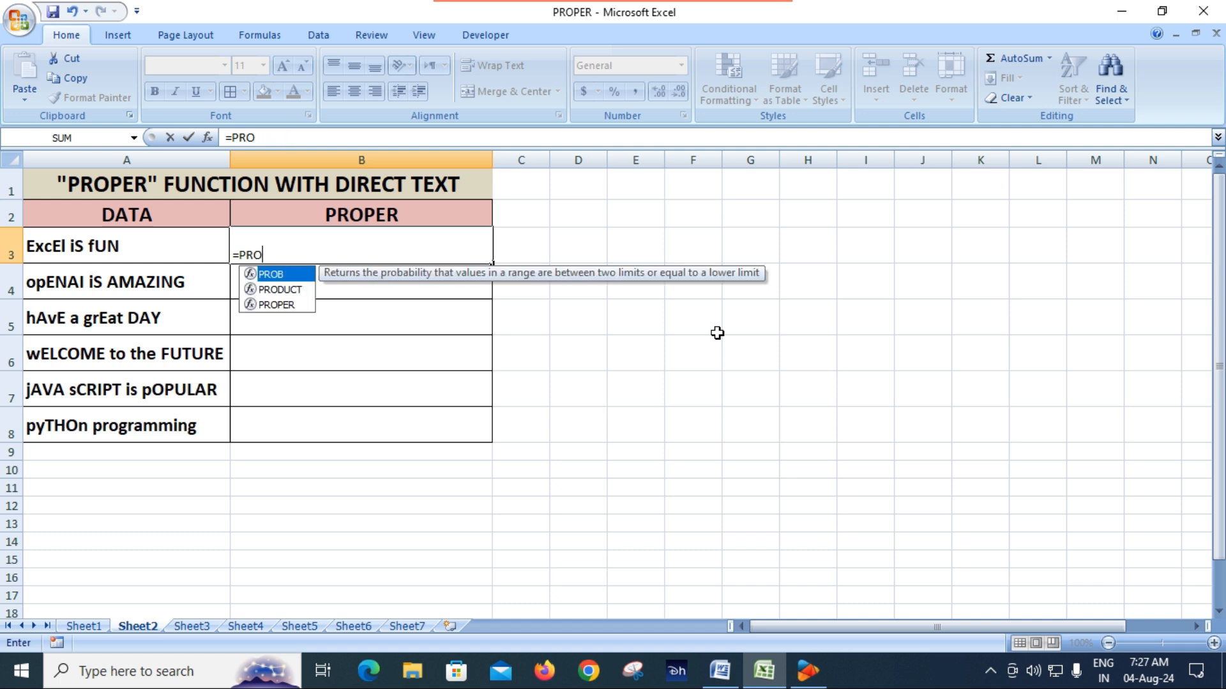
Step: Complete the B3 formula as =PROPER("ExcEl iS fUN") with the text entered directly in quotation marks
{"action": "key", "text": "Down"}
{"action": "key", "text": "Down"}
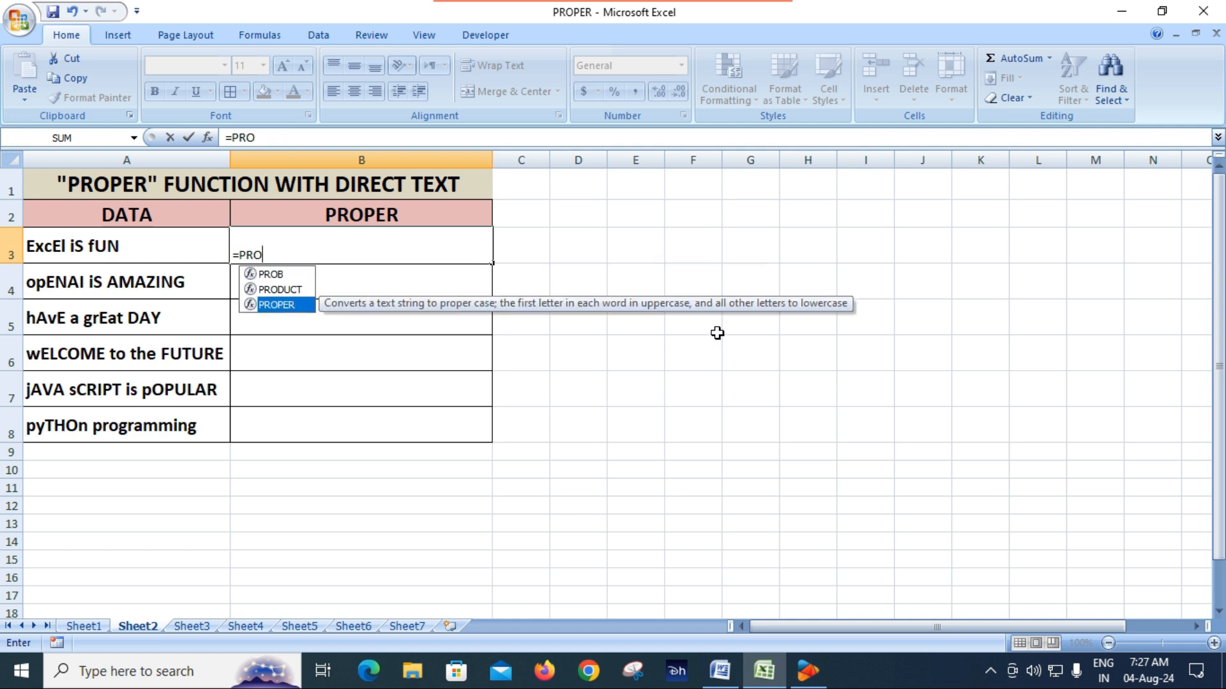
{"action": "key", "text": "Tab"}
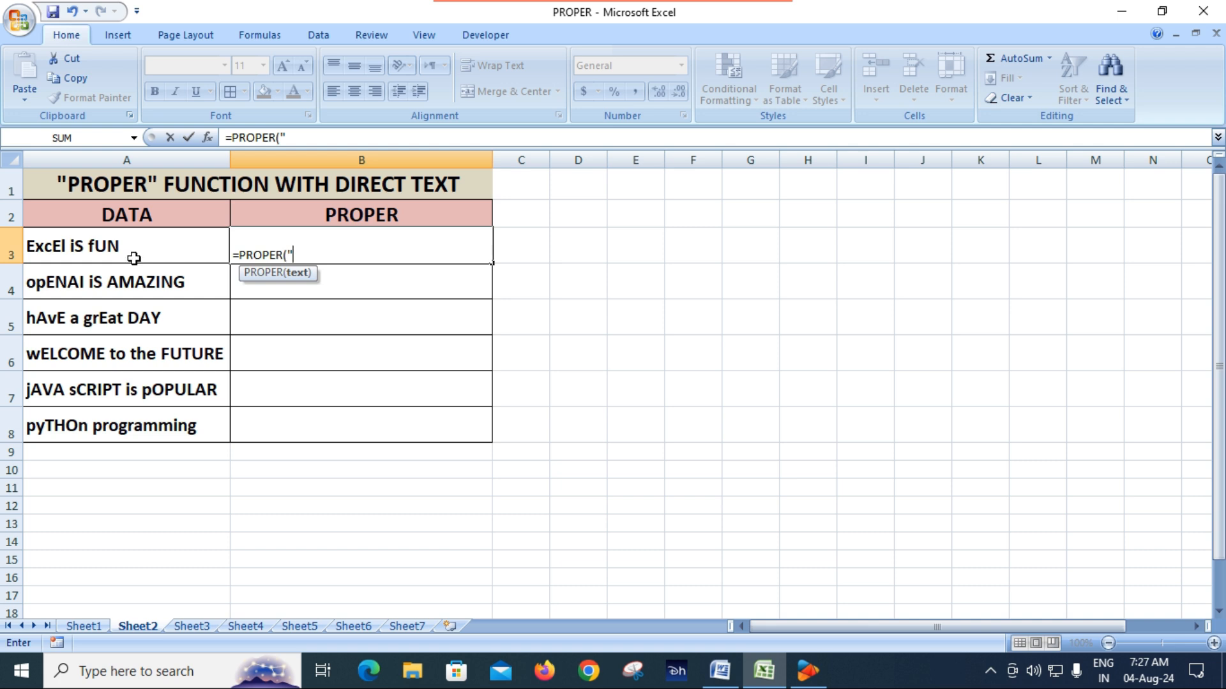
{"action": "type", "text": "xcEl is"}
{"action": "key", "text": "BackSpace"}
{"action": "type", "text": "S fUN"}
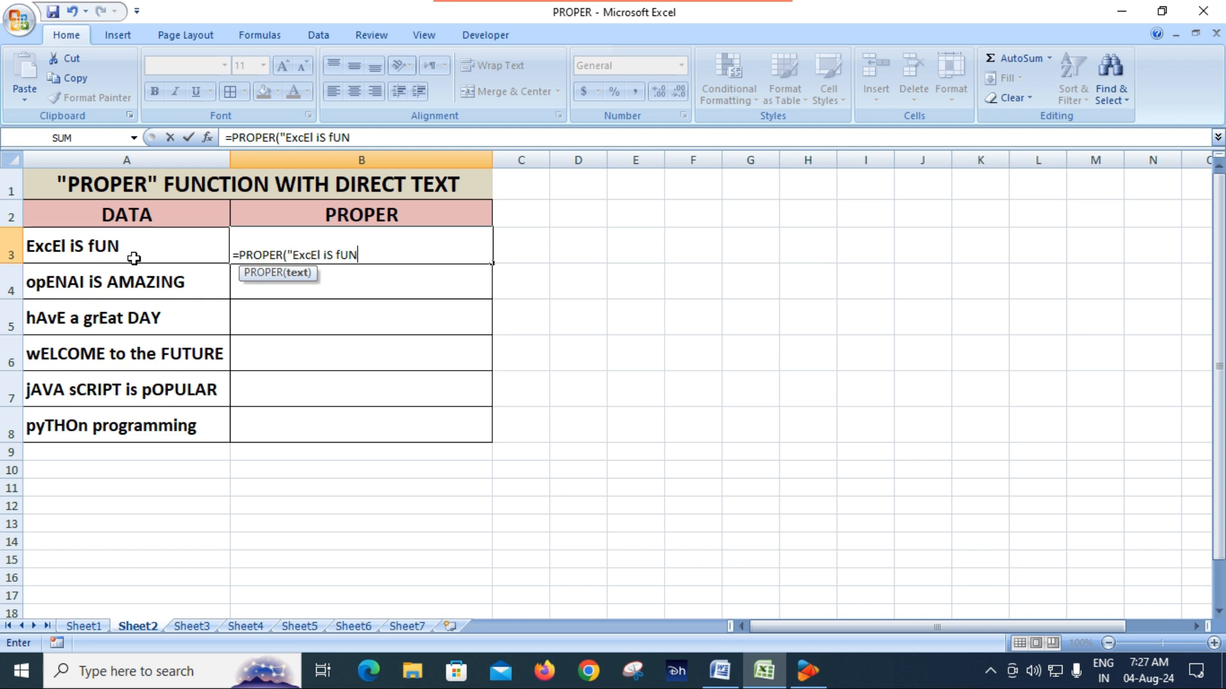
{"action": "type", "text": "\""}
{"action": "key", "text": "Return"}
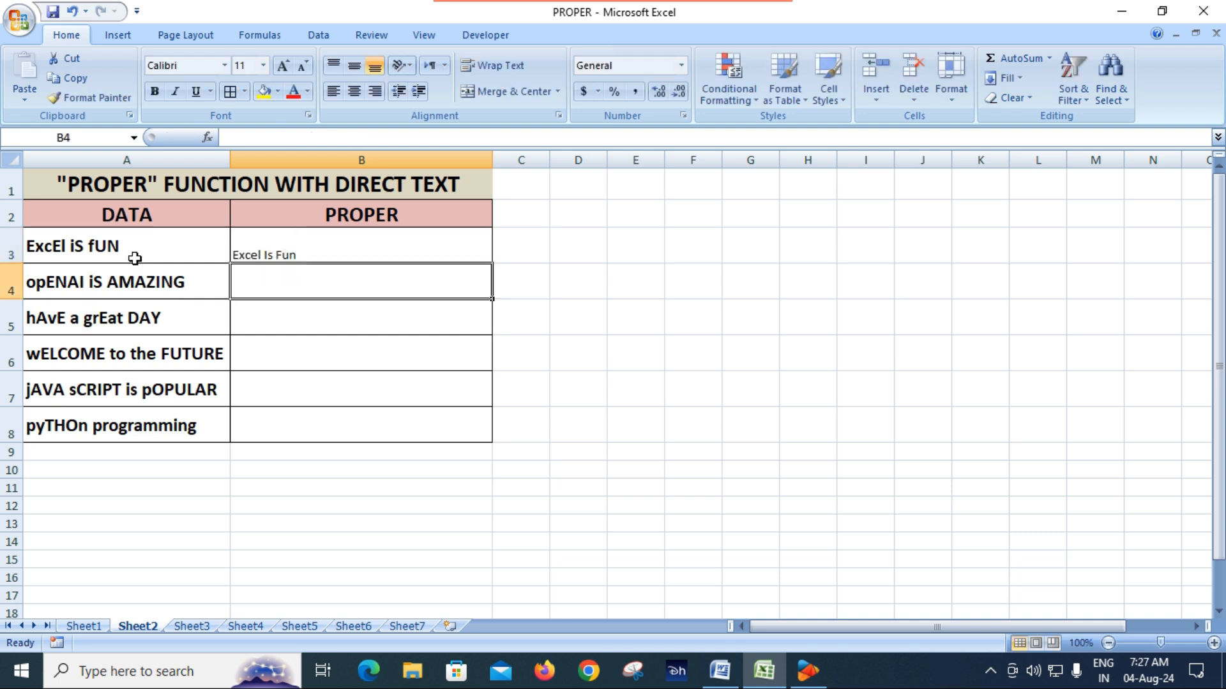
Step: Make the result in B3 bold and center it horizontally and vertically
{"action": "left_click", "coordinate": [321, 248]}
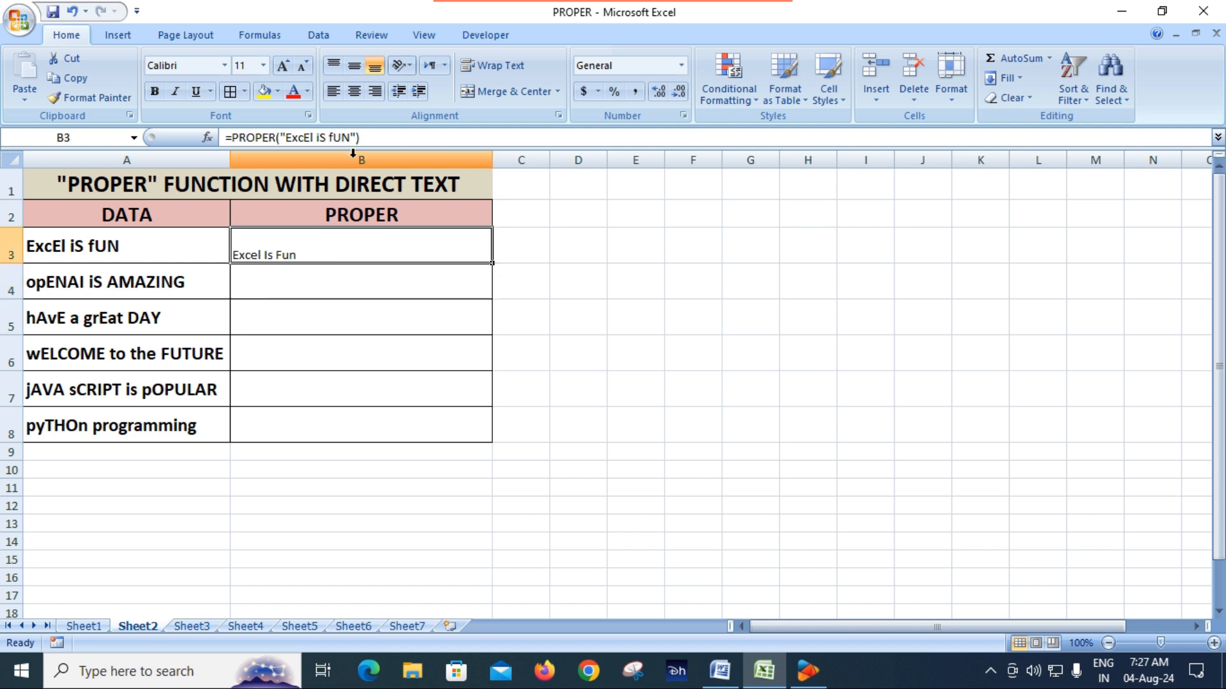
{"action": "left_click", "coordinate": [354, 94]}
{"action": "left_click", "coordinate": [154, 93]}
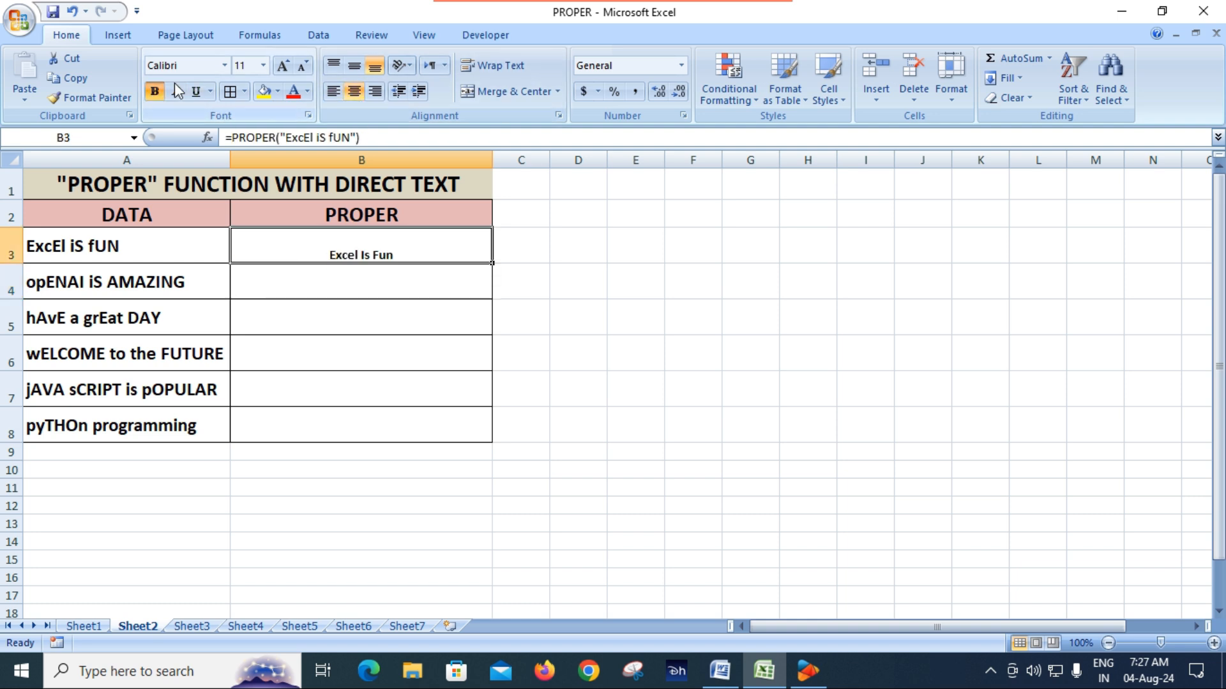
{"action": "left_click", "coordinate": [353, 67]}
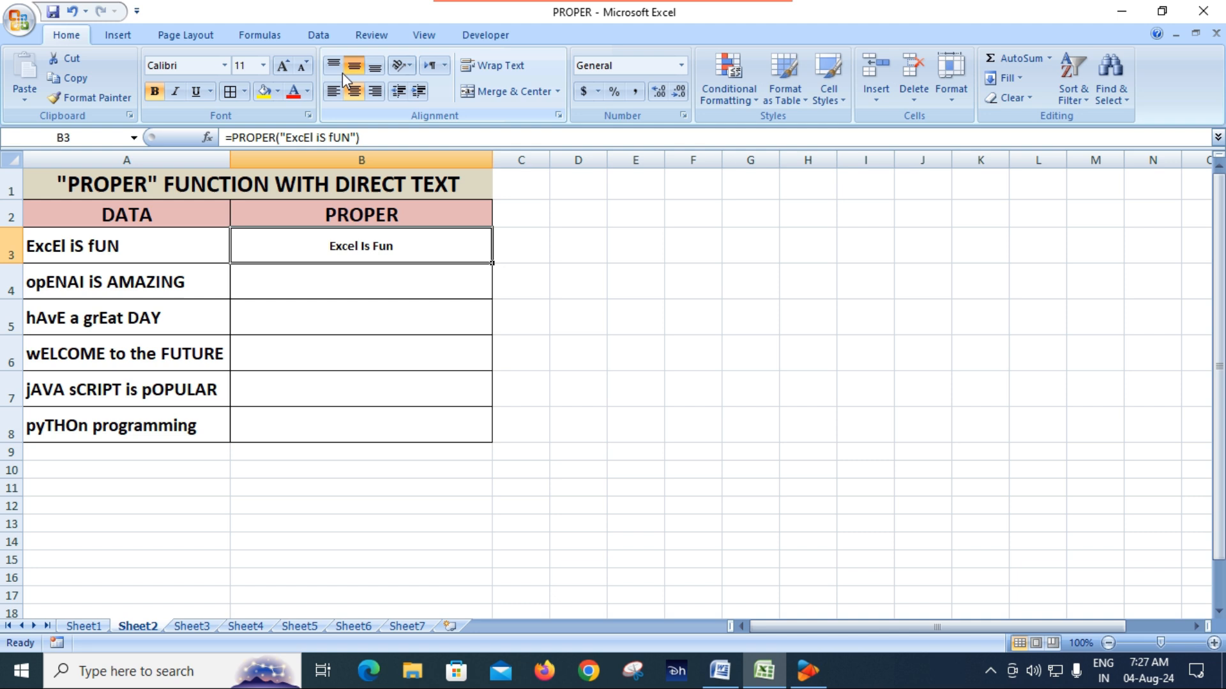
Step: Copy the cell formatting of A3 to B3 and reselect B3
{"action": "left_click", "coordinate": [156, 246]}
{"action": "left_click", "coordinate": [93, 98]}
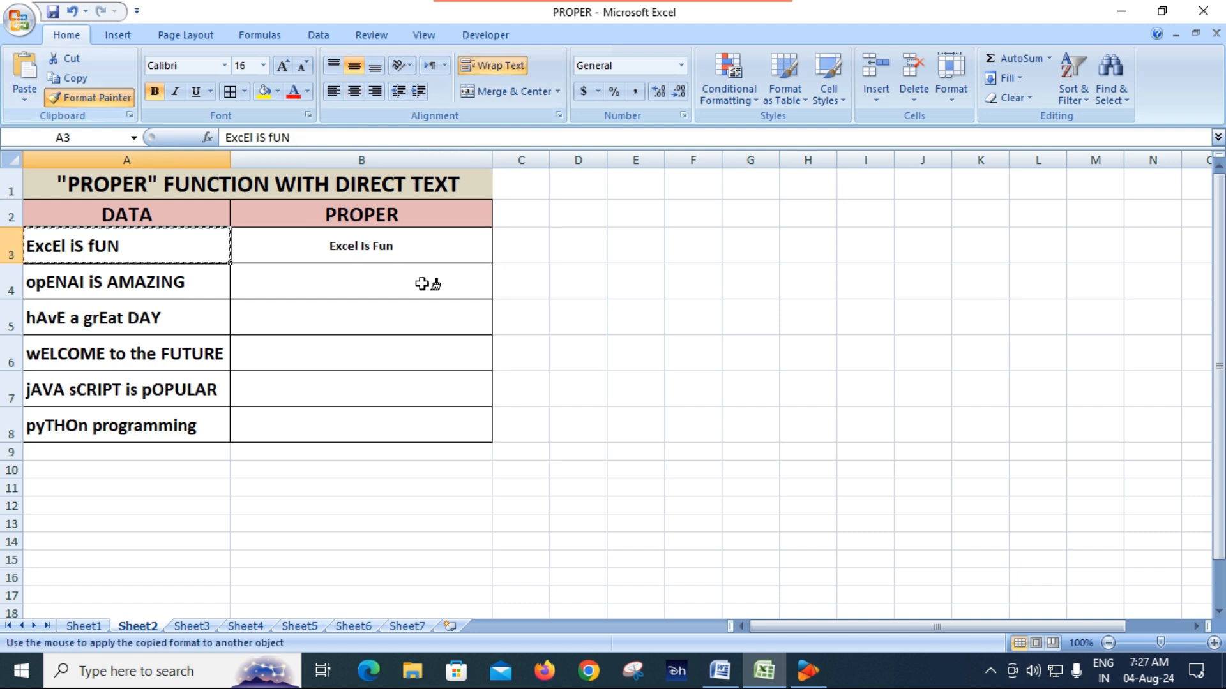
{"action": "left_click", "coordinate": [329, 245]}
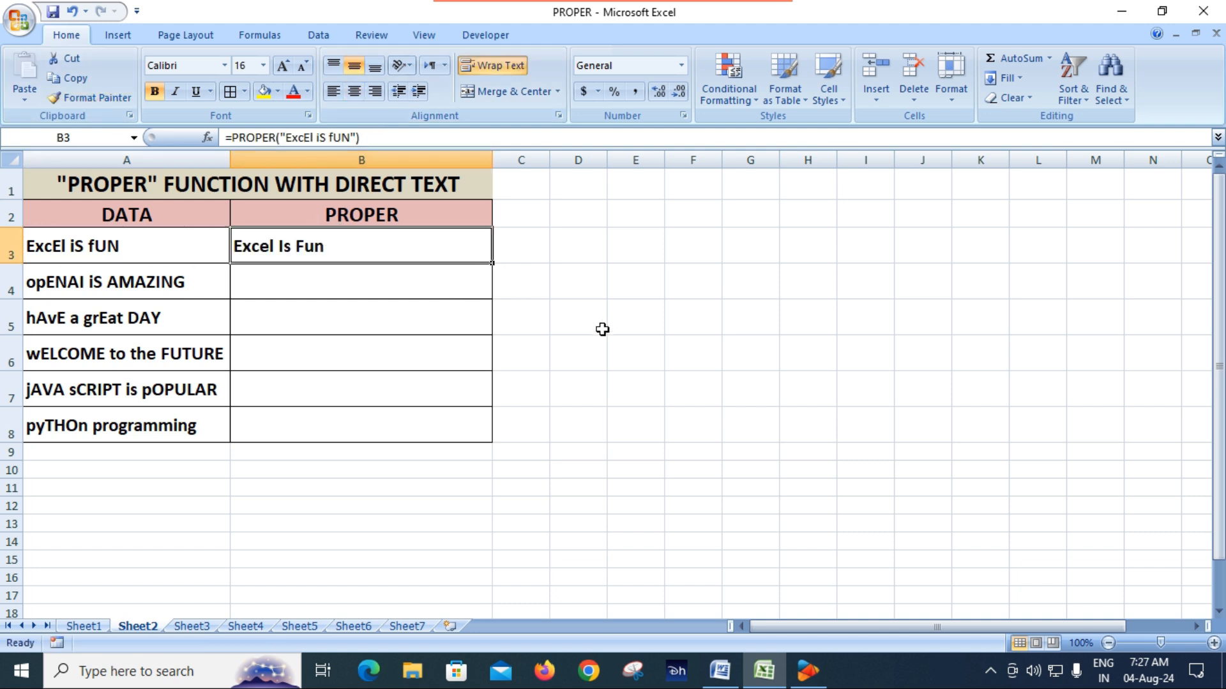
{"action": "left_click", "coordinate": [611, 350]}
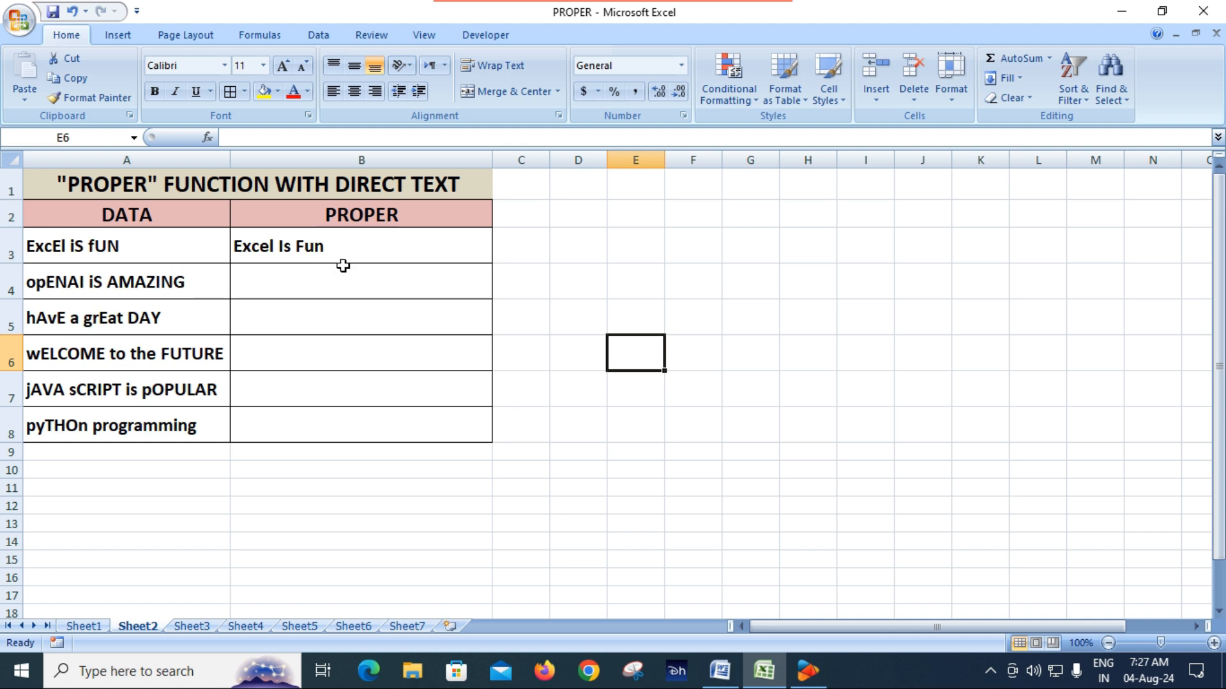
{"action": "left_click", "coordinate": [323, 279]}
{"action": "left_click", "coordinate": [363, 251]}
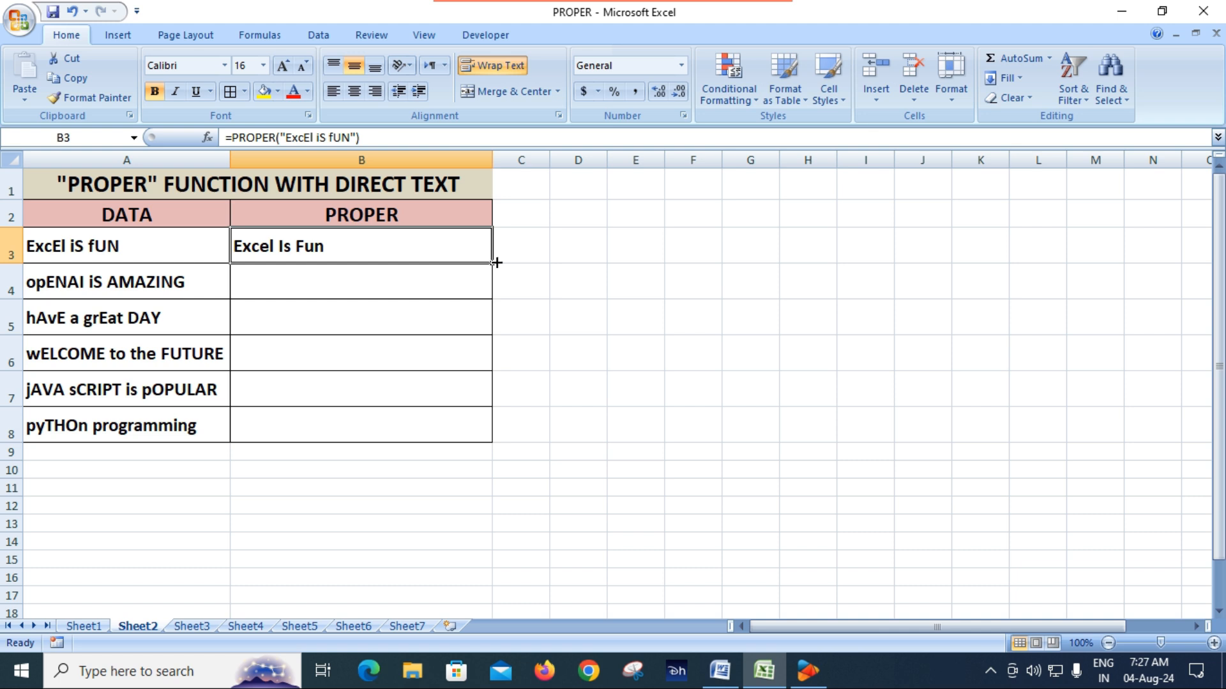
Step: Try filling the B3 formula down to B8 on Sheet2, undo the fill and select B4
{"action": "left_click_drag", "start_coordinate": [493, 264], "coordinate": [473, 441]}
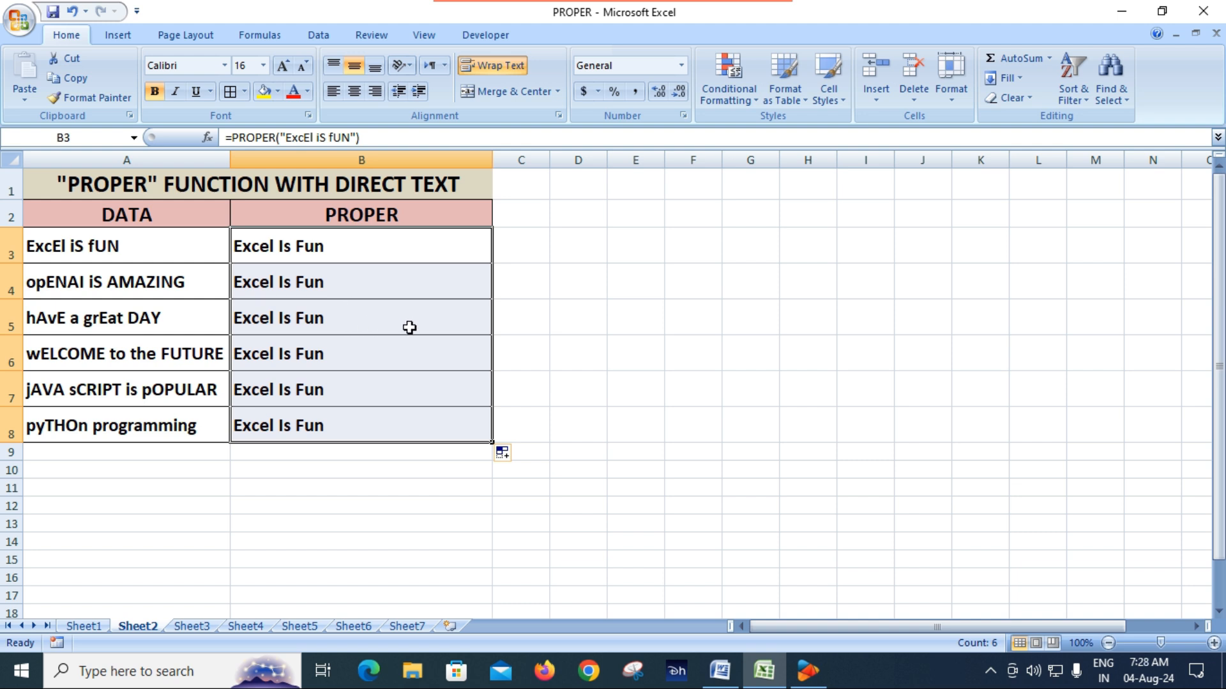
{"action": "key", "text": "ctrl+z"}
{"action": "left_click", "coordinate": [350, 280]}
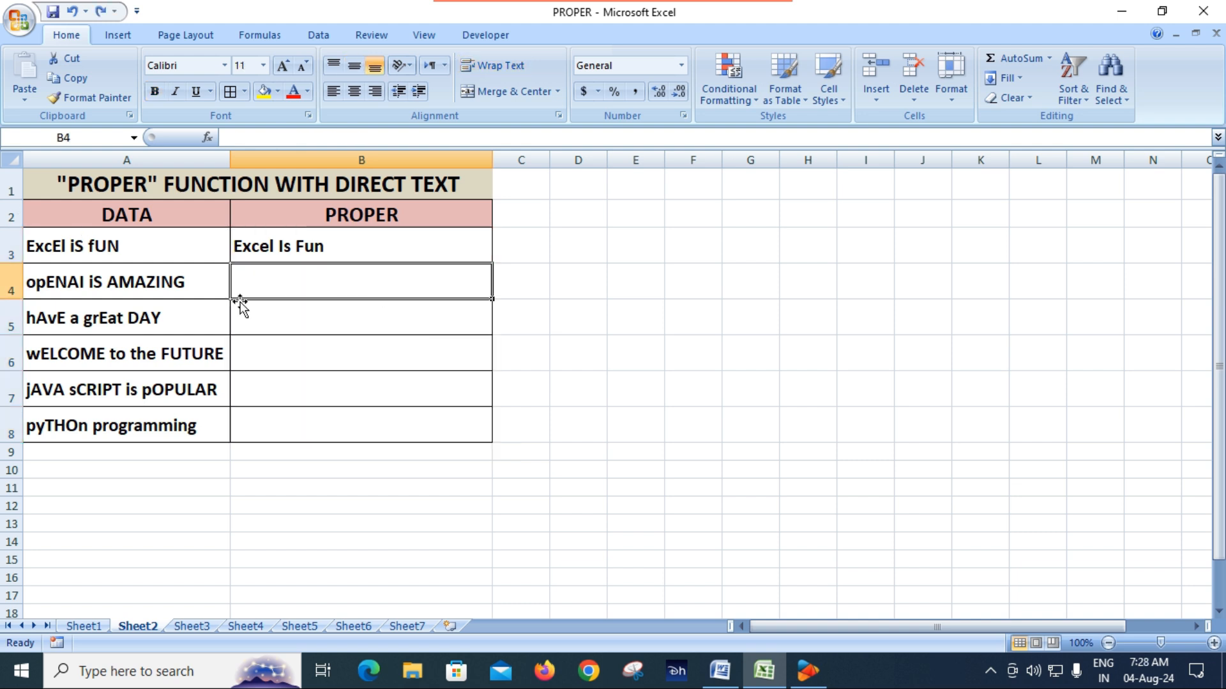
{"action": "type", "text": "="}
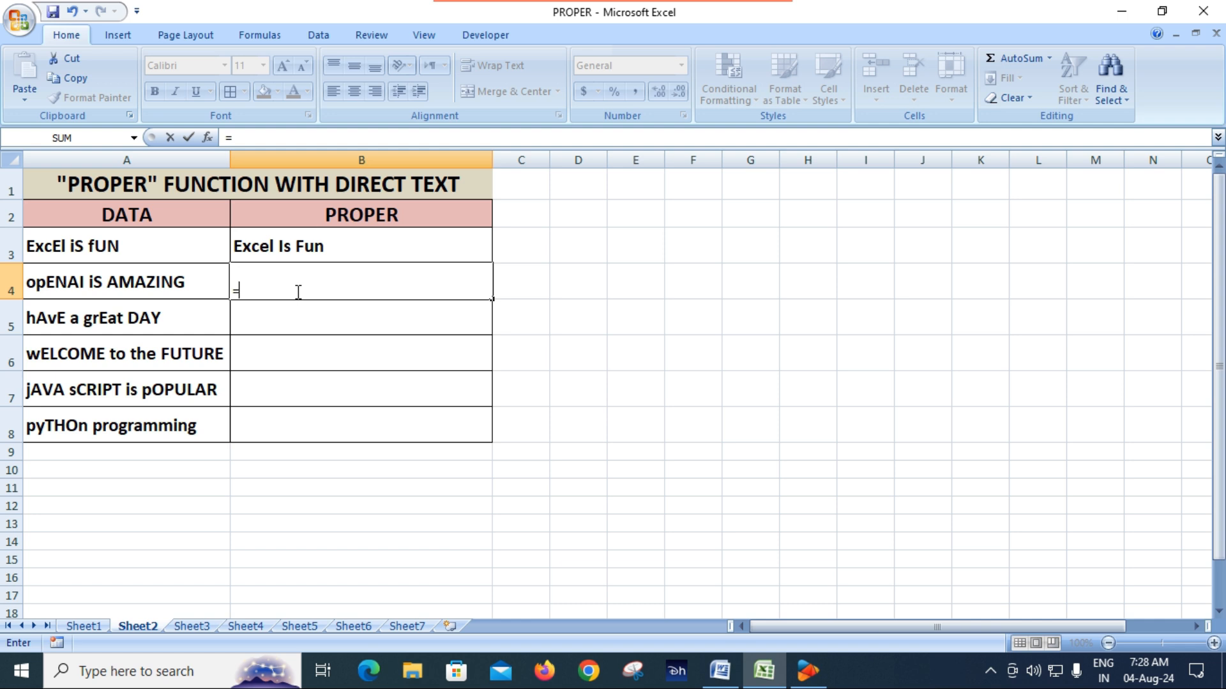
{"action": "key", "text": "BackSpace"}
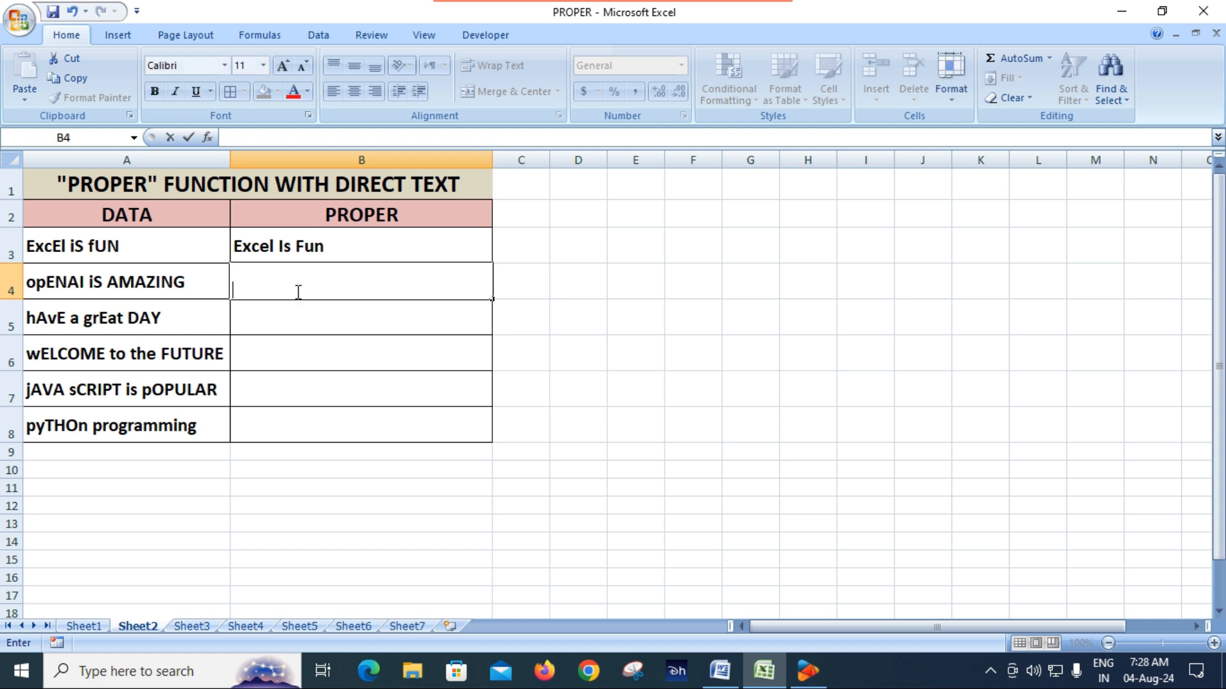
{"action": "key", "text": "Escape"}
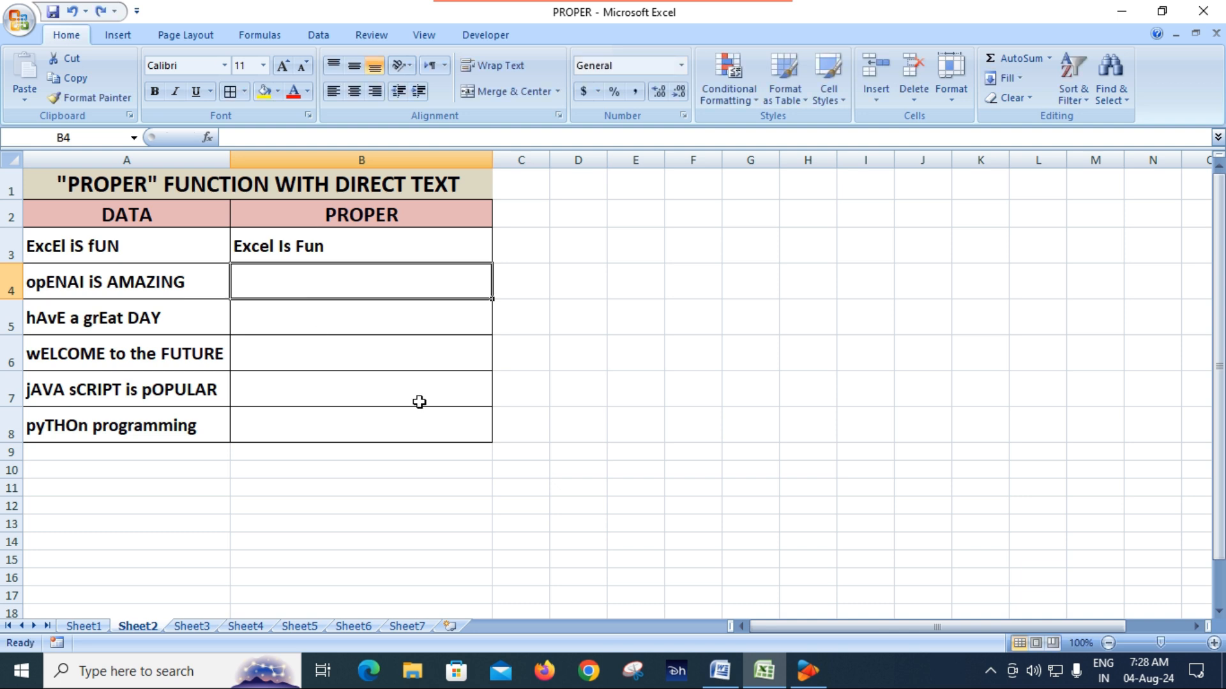
Step: Check the cell-reference PROPER formula in B3 on Sheet1 and return to Sheet2
{"action": "left_click", "coordinate": [83, 625]}
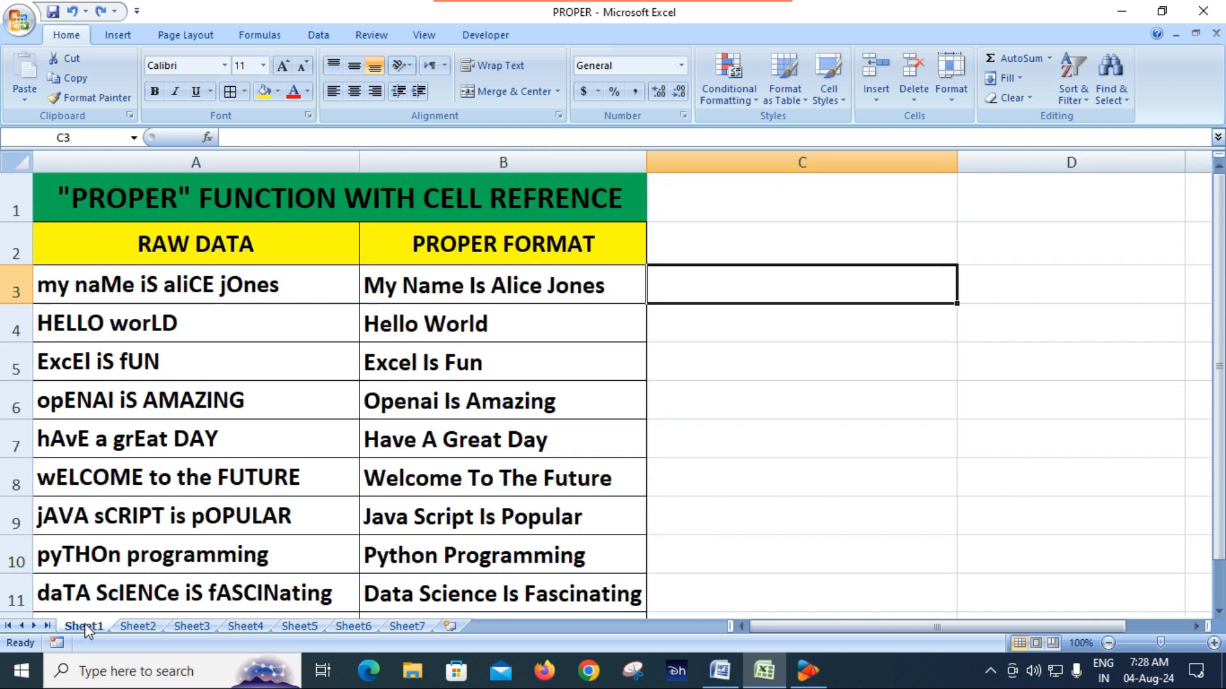
{"action": "left_click", "coordinate": [508, 291]}
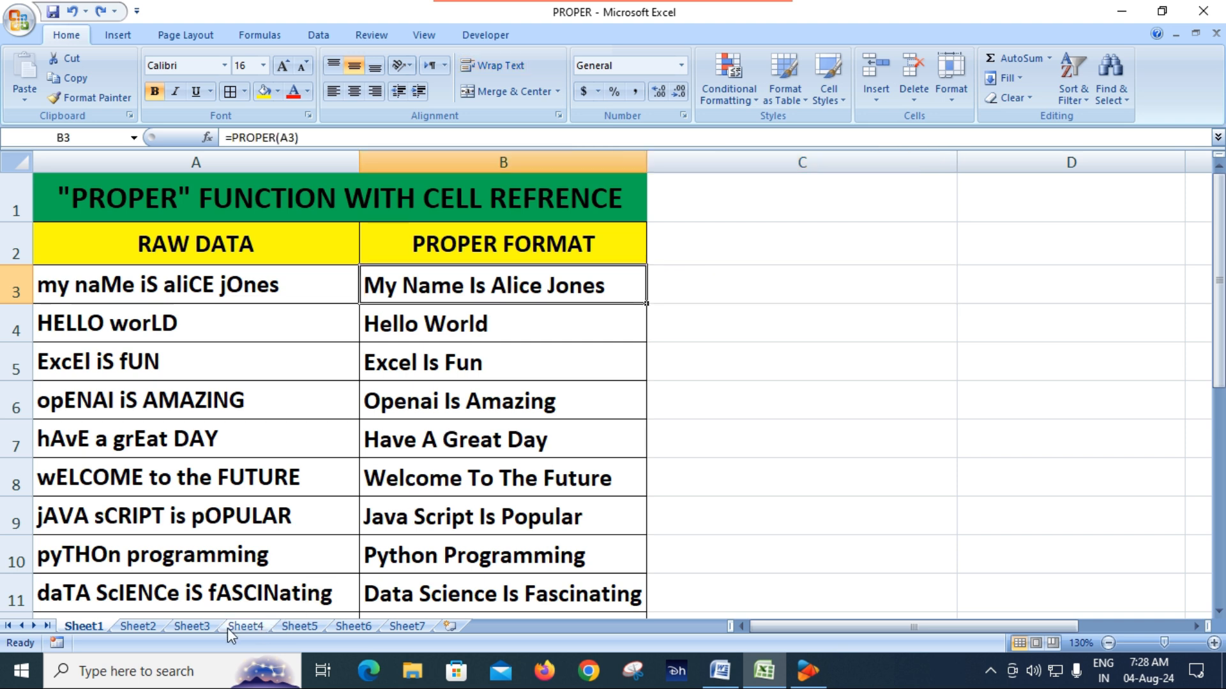
{"action": "left_click", "coordinate": [152, 627]}
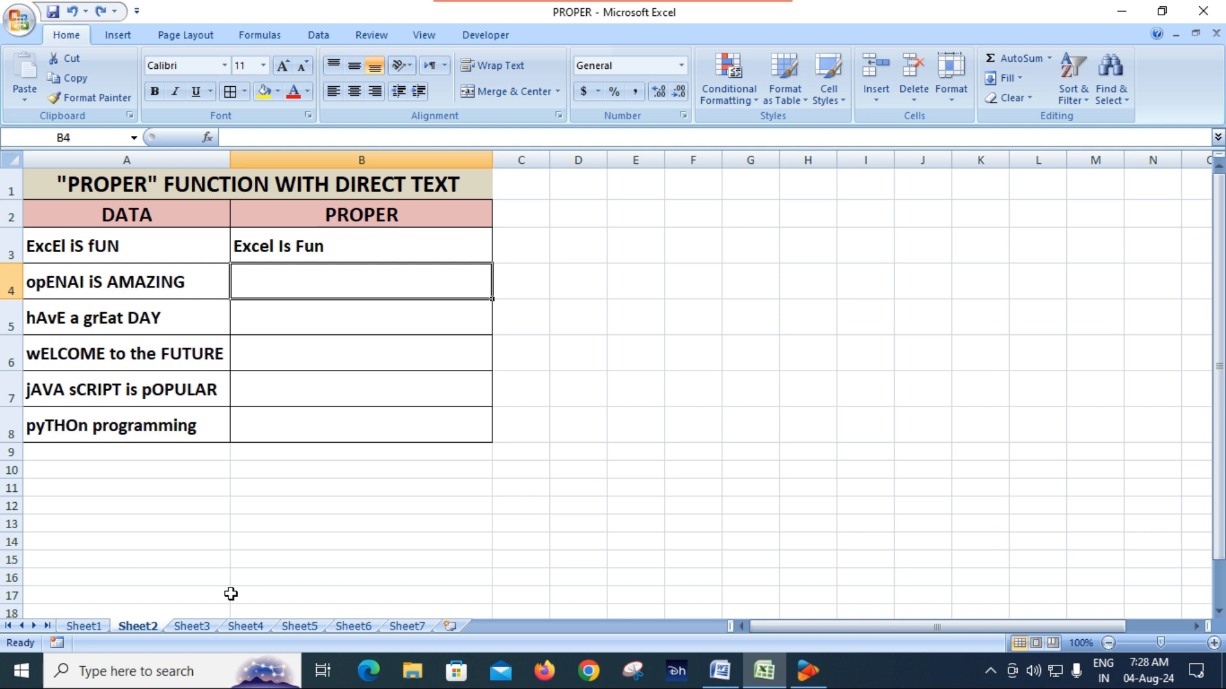
Step: Switch to Sheet3 with the PROPER and CONCATENATE table and enlarge its view to 140%
{"action": "left_click", "coordinate": [204, 627]}
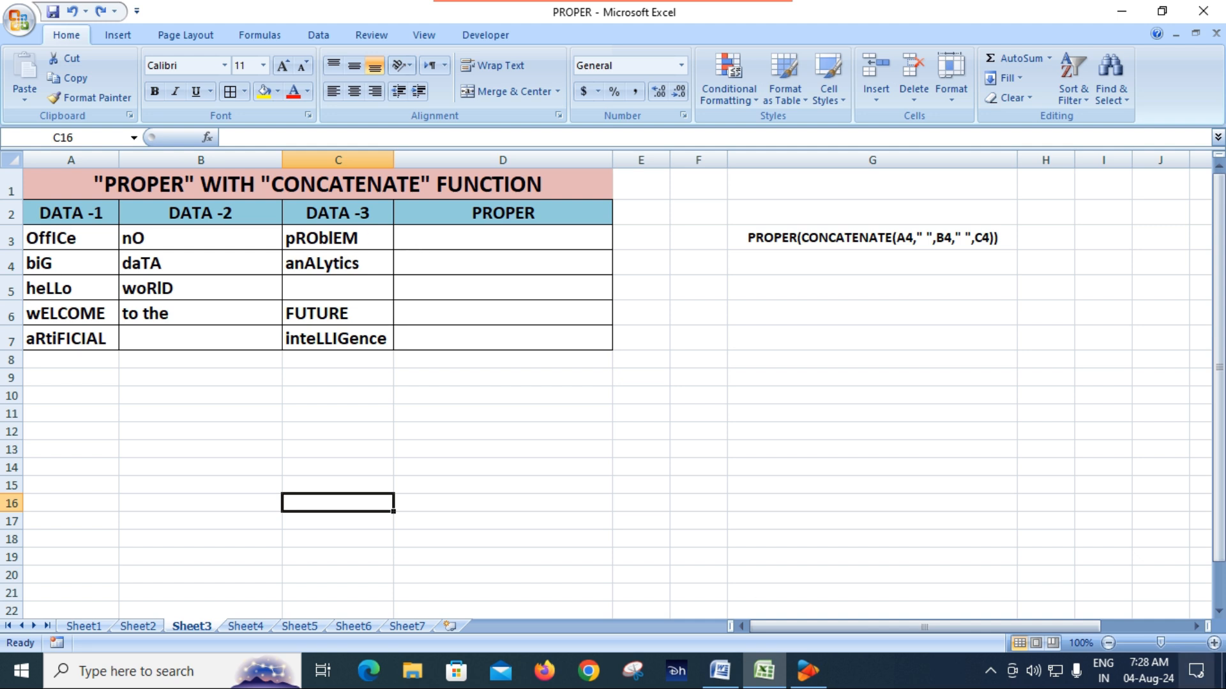
{"action": "left_click", "coordinate": [1213, 643]}
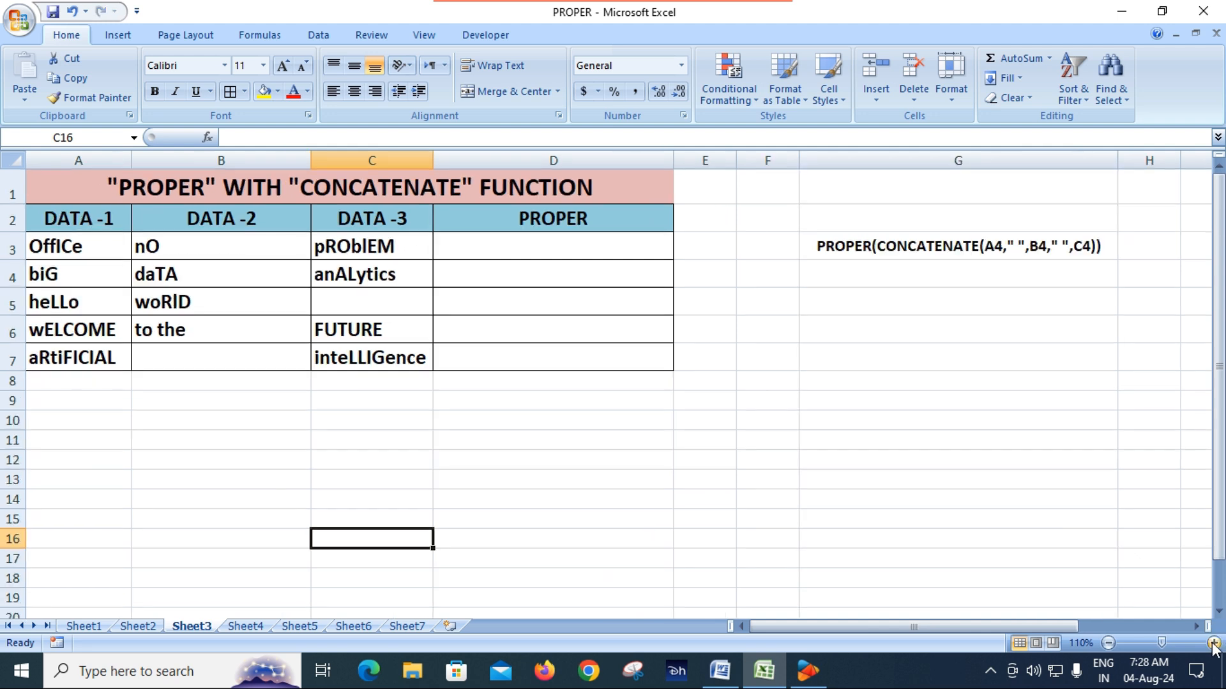
{"action": "left_click", "coordinate": [1213, 643]}
{"action": "left_click", "coordinate": [1214, 643]}
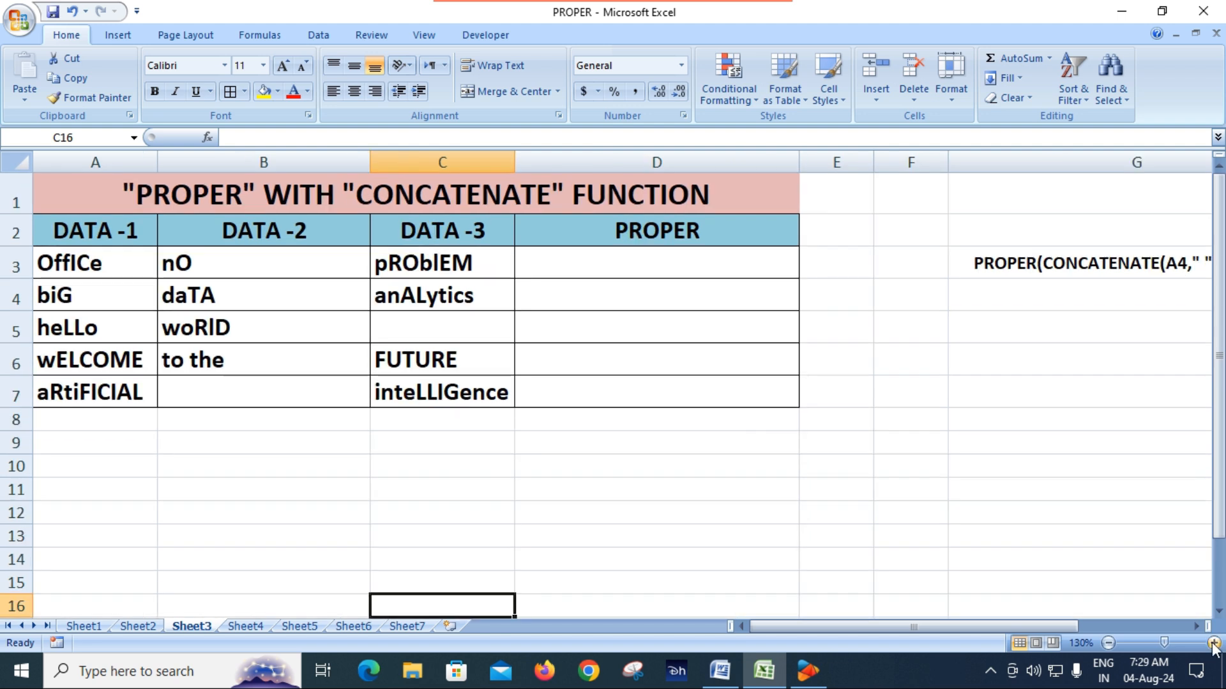
{"action": "left_click", "coordinate": [1213, 643]}
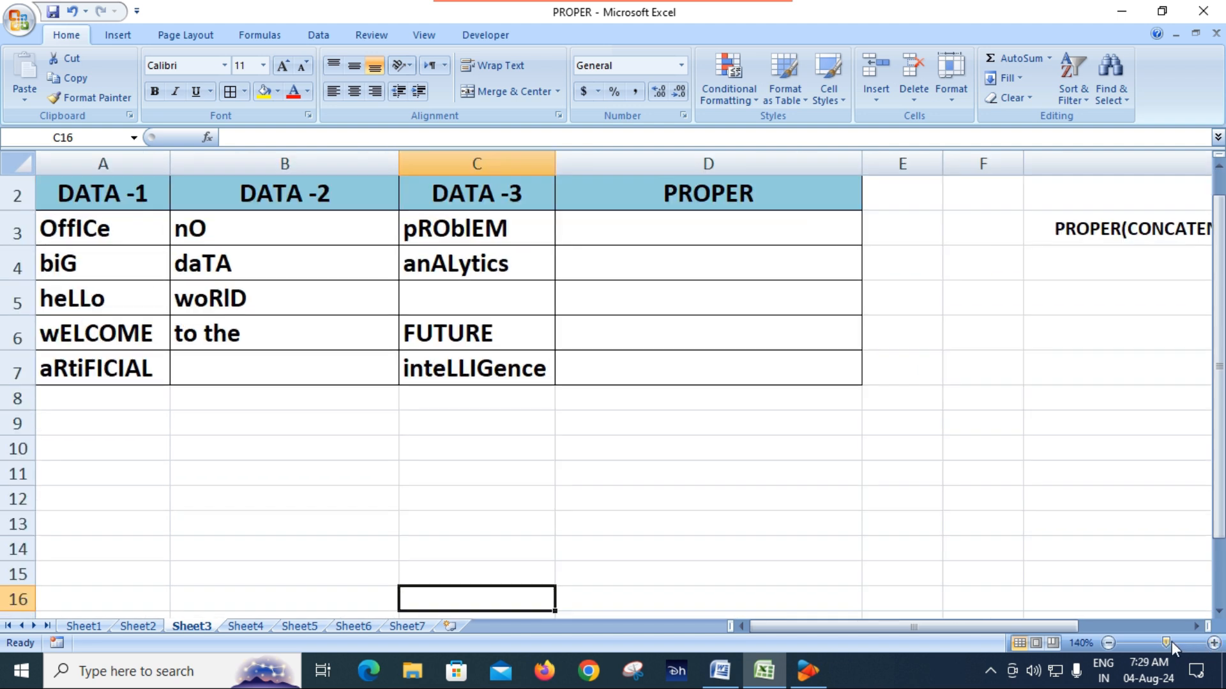
{"action": "scroll", "coordinate": [808, 515], "scroll_direction": "up", "scroll_amount": 1}
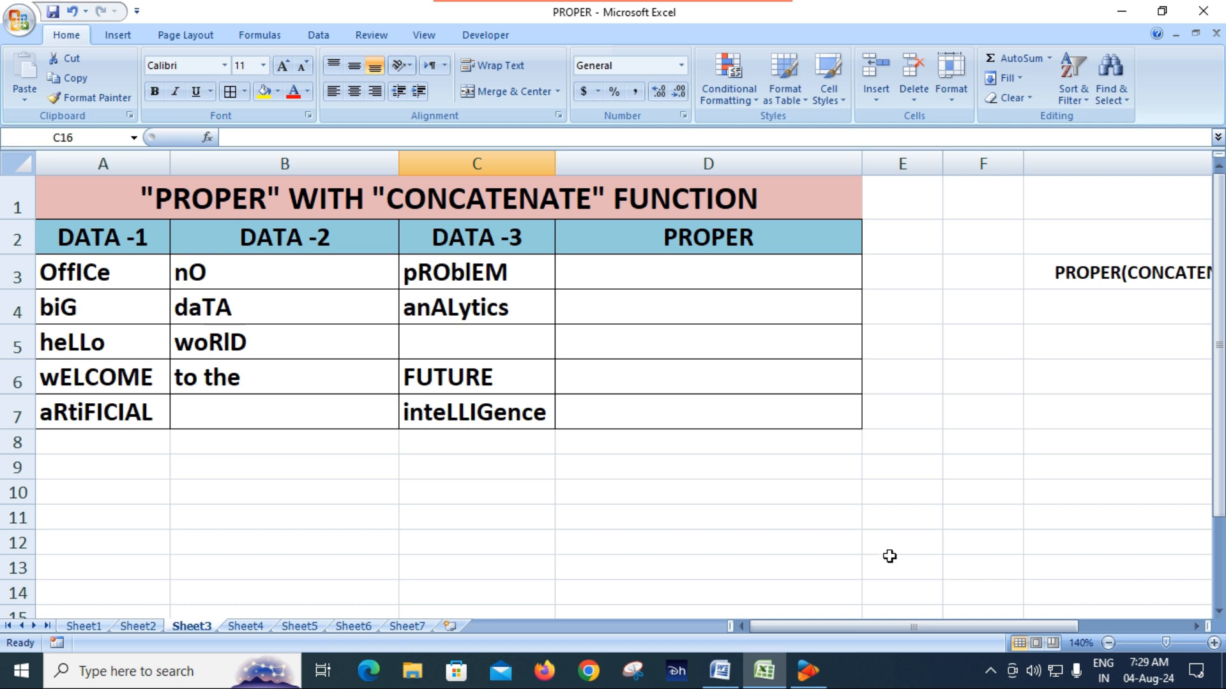
Step: Examine the DATA -1, DATA -2 and DATA -3 column headers and the empty PROPER cell D3
{"action": "left_click", "coordinate": [94, 242]}
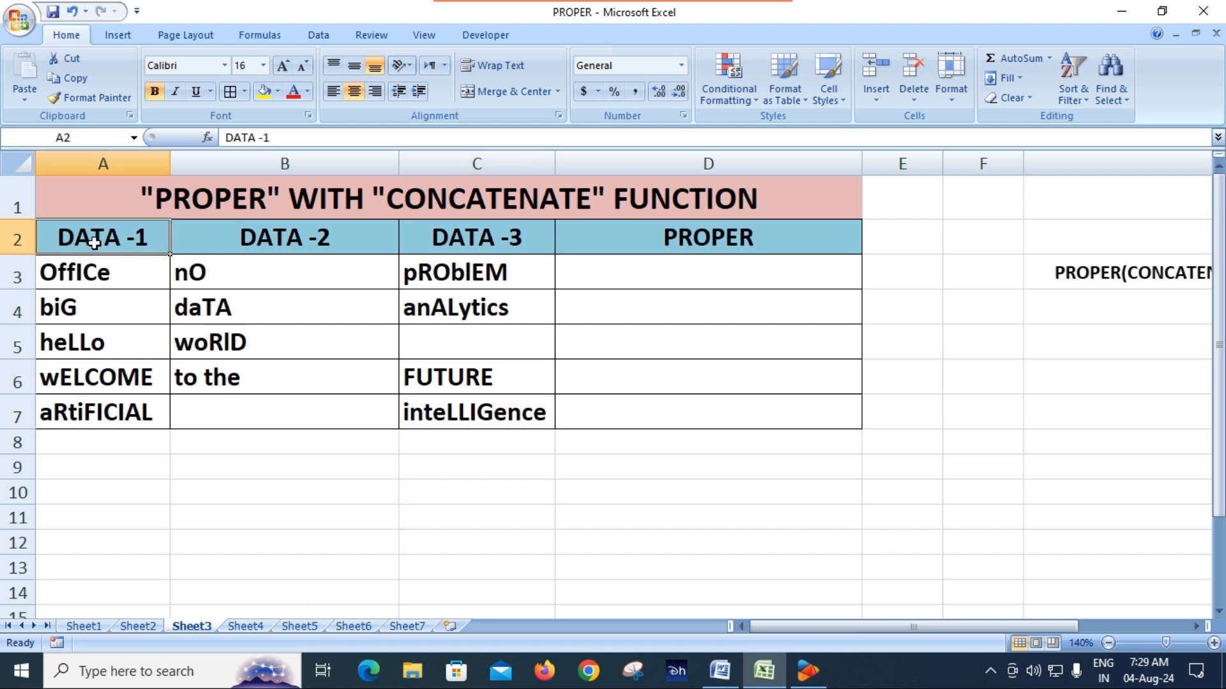
{"action": "left_click", "coordinate": [283, 248]}
{"action": "left_click", "coordinate": [450, 240]}
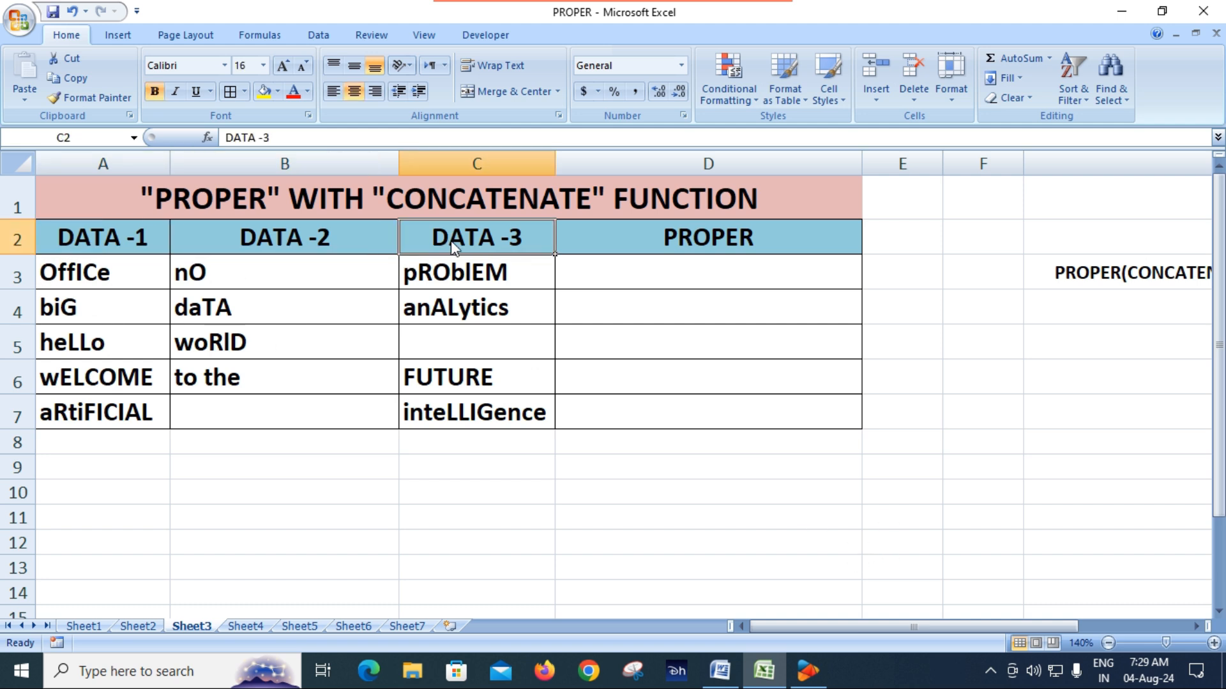
{"action": "double_click", "coordinate": [613, 272]}
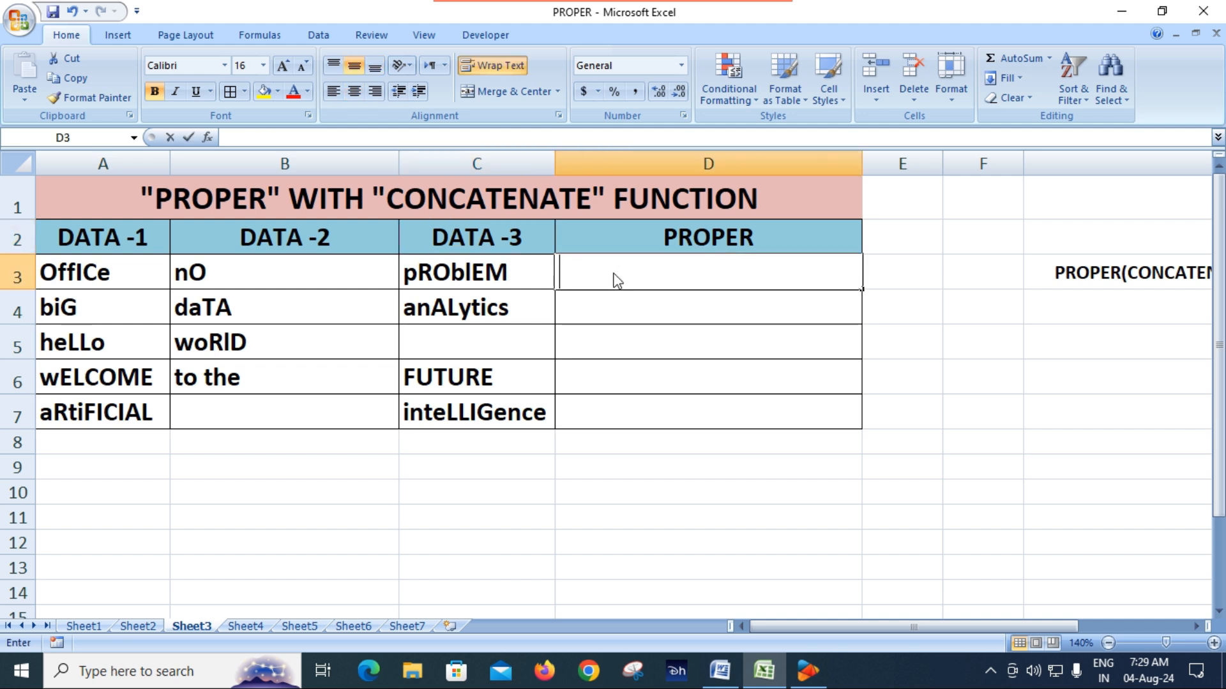
Step: Examine the text pieces in A3:C7 row by row, including the blank cells
{"action": "left_click", "coordinate": [55, 273]}
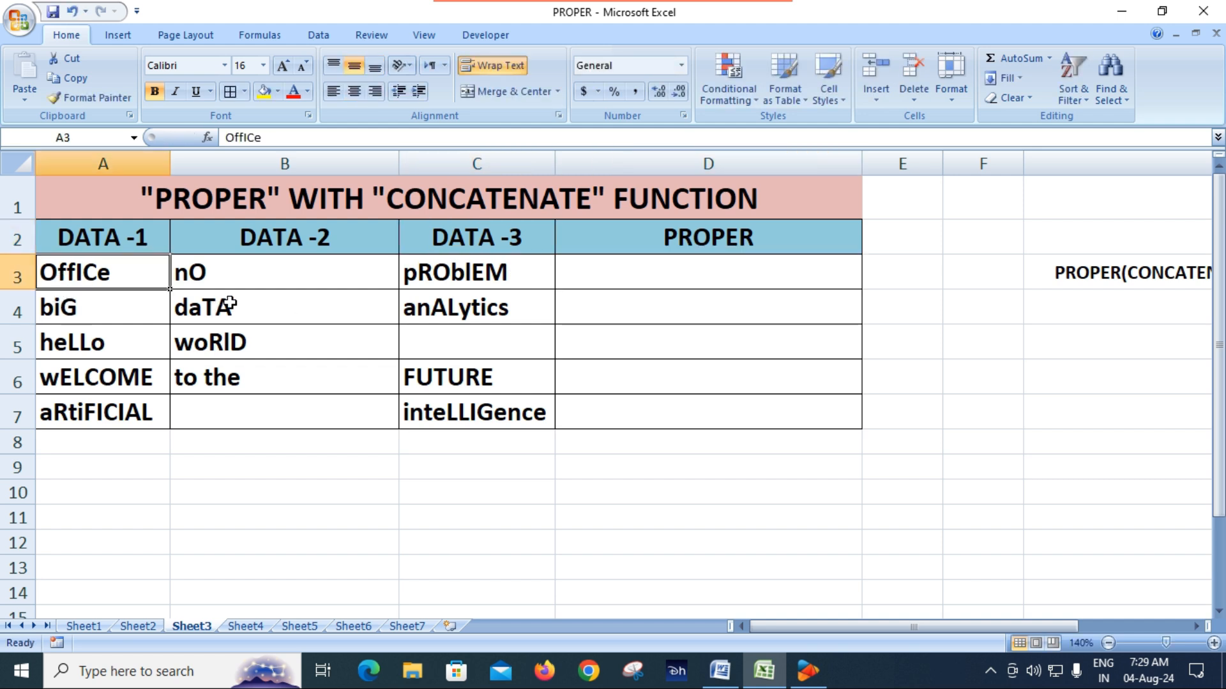
{"action": "left_click", "coordinate": [245, 281]}
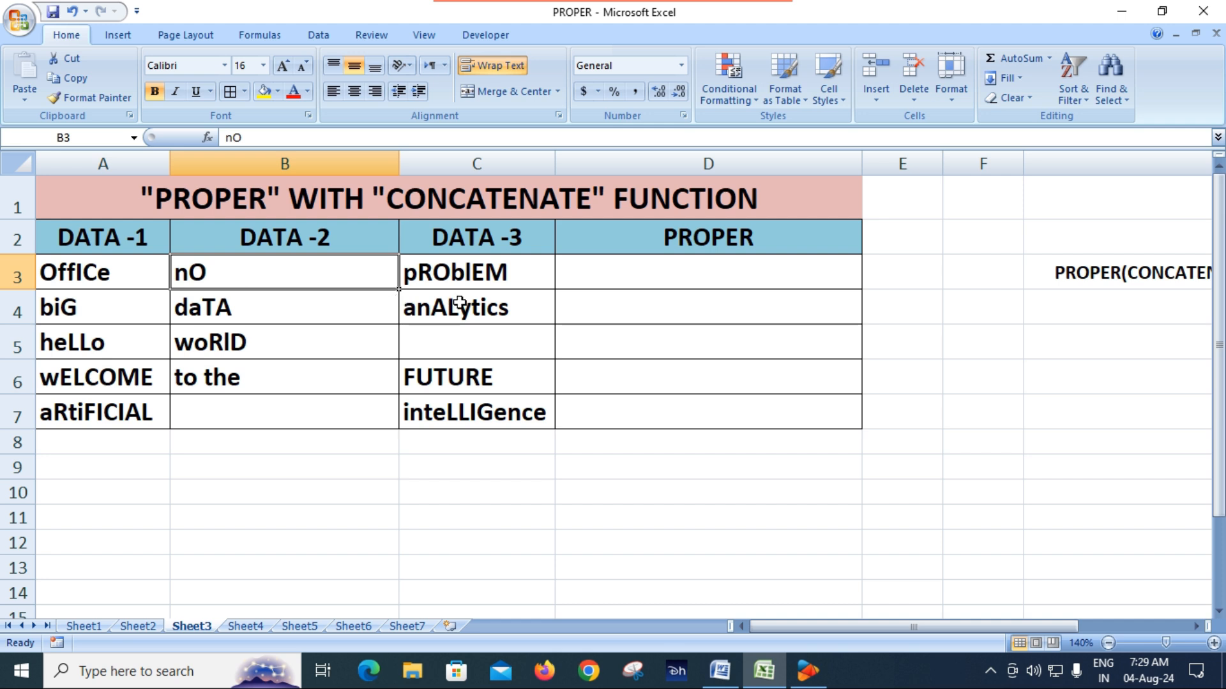
{"action": "left_click", "coordinate": [462, 284]}
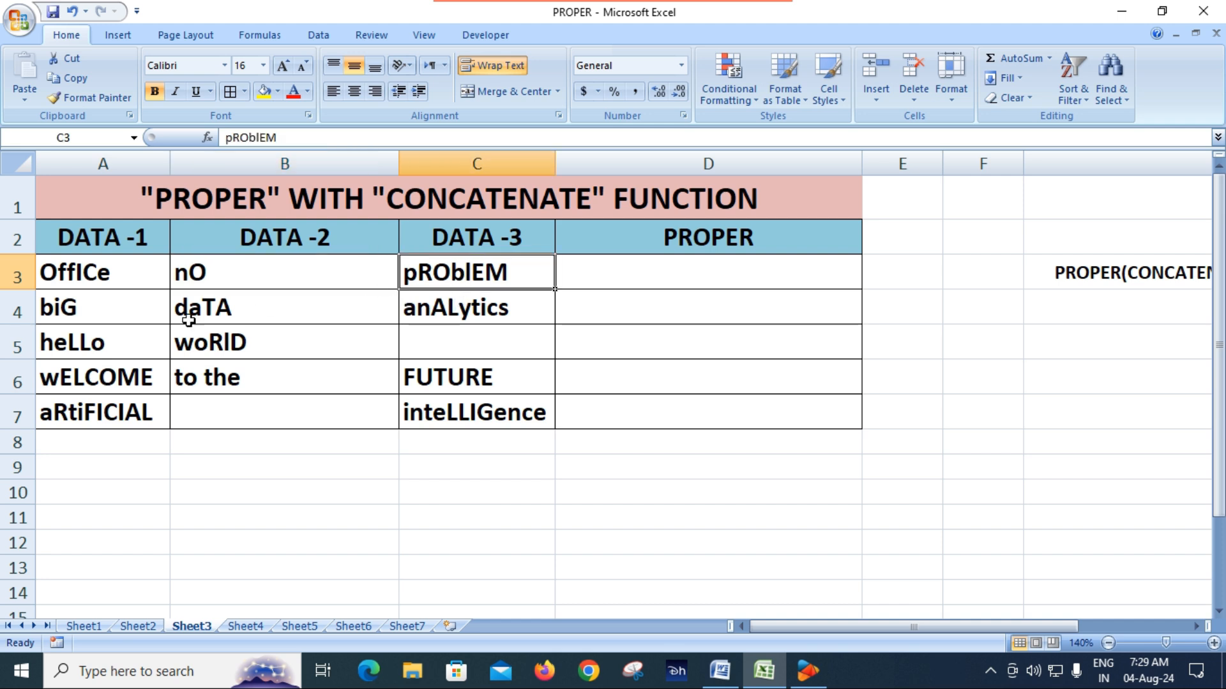
{"action": "left_click", "coordinate": [98, 311]}
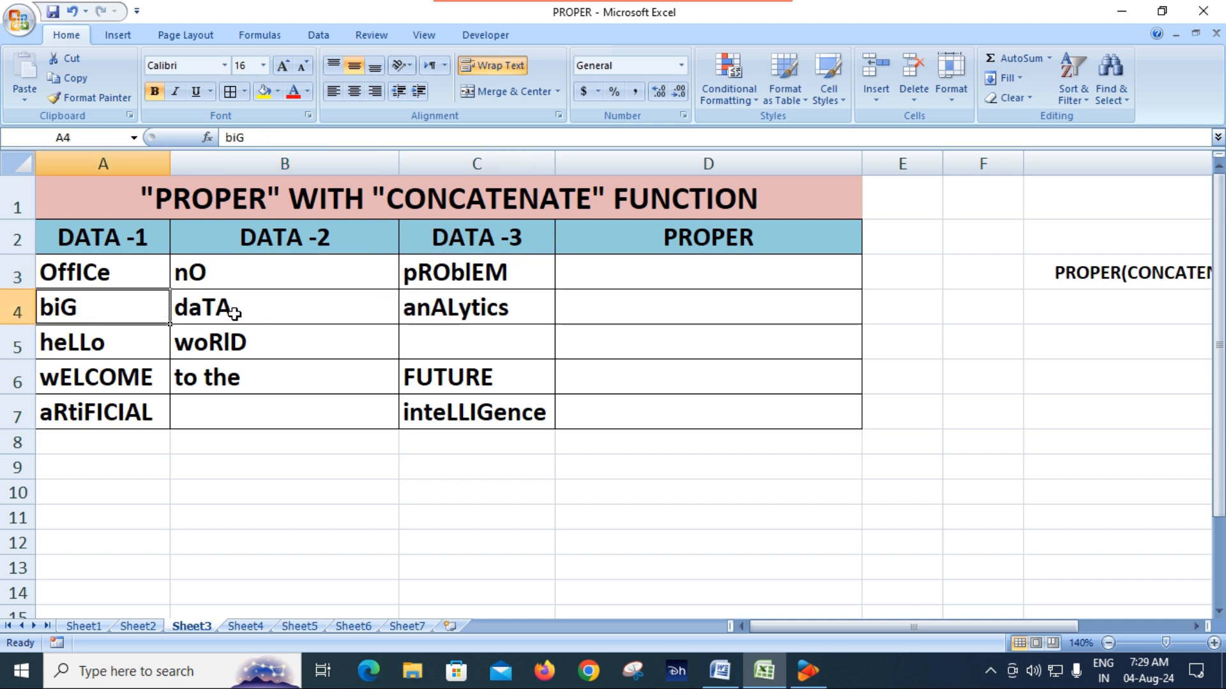
{"action": "left_click", "coordinate": [281, 311]}
{"action": "left_click", "coordinate": [500, 311]}
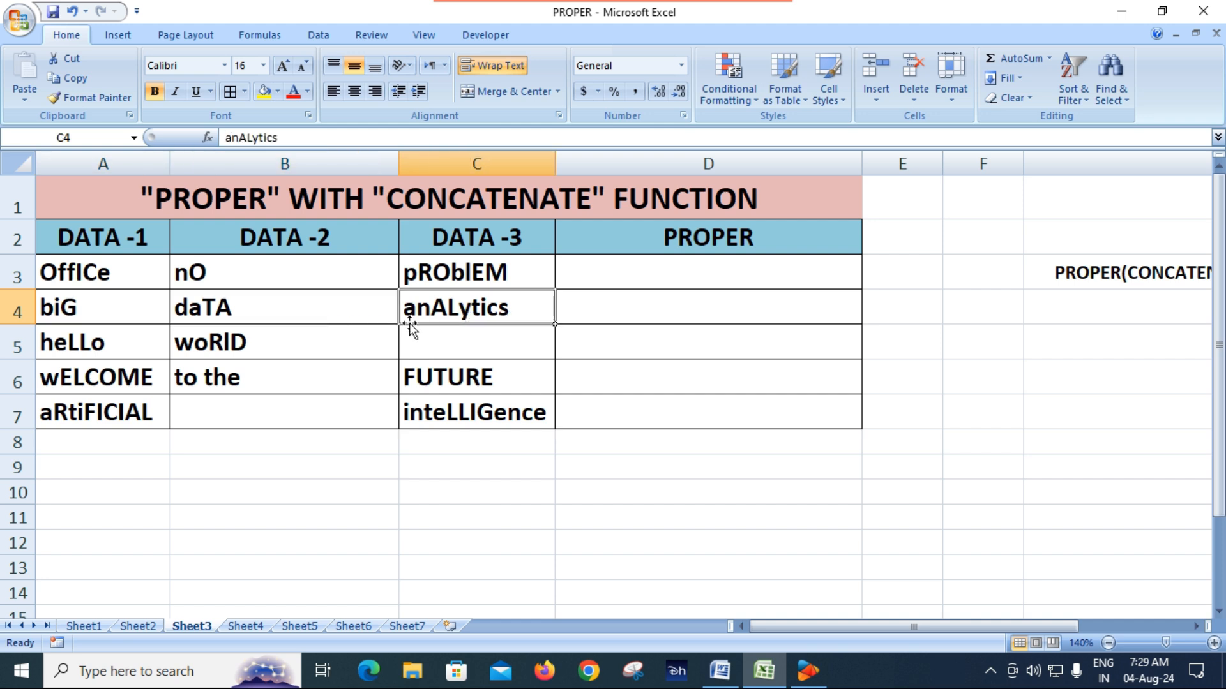
{"action": "left_click", "coordinate": [90, 344]}
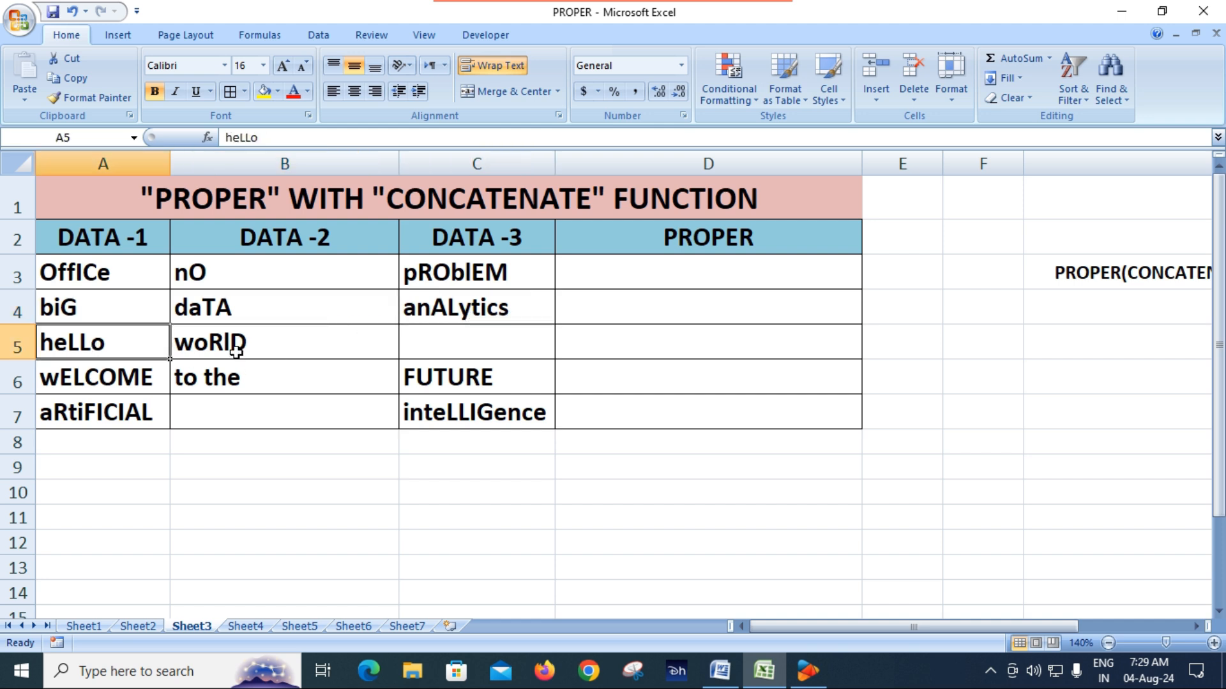
{"action": "left_click", "coordinate": [235, 351]}
{"action": "left_click", "coordinate": [446, 353]}
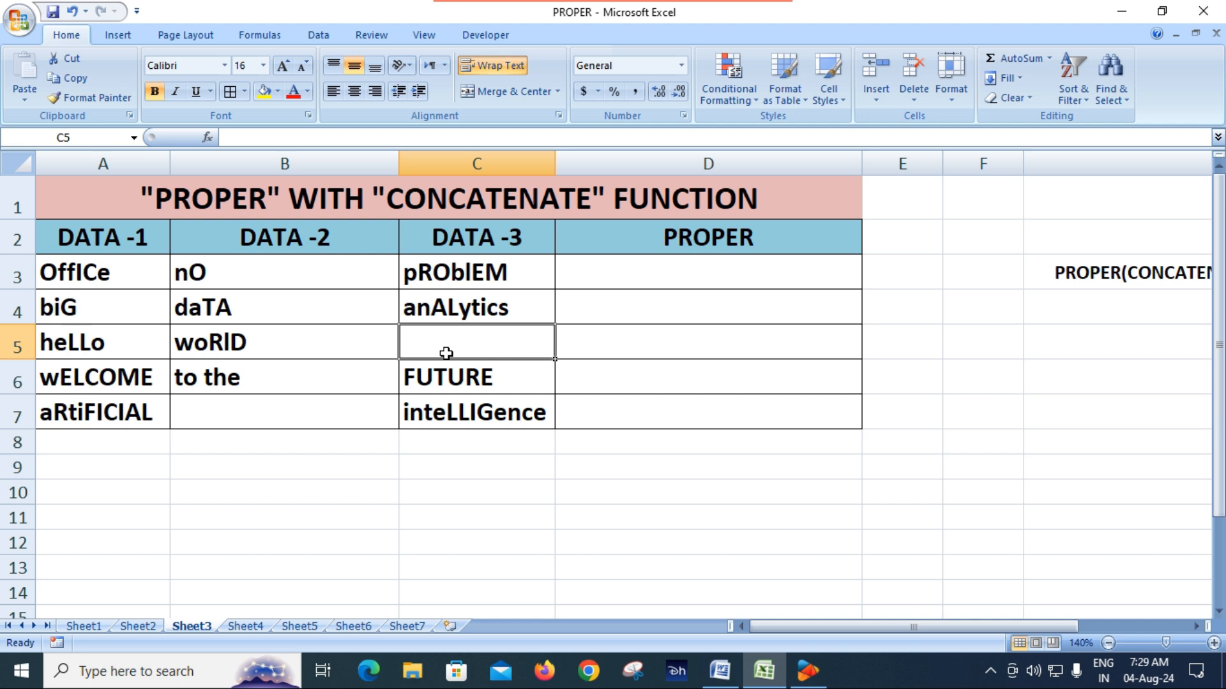
{"action": "left_click", "coordinate": [125, 383]}
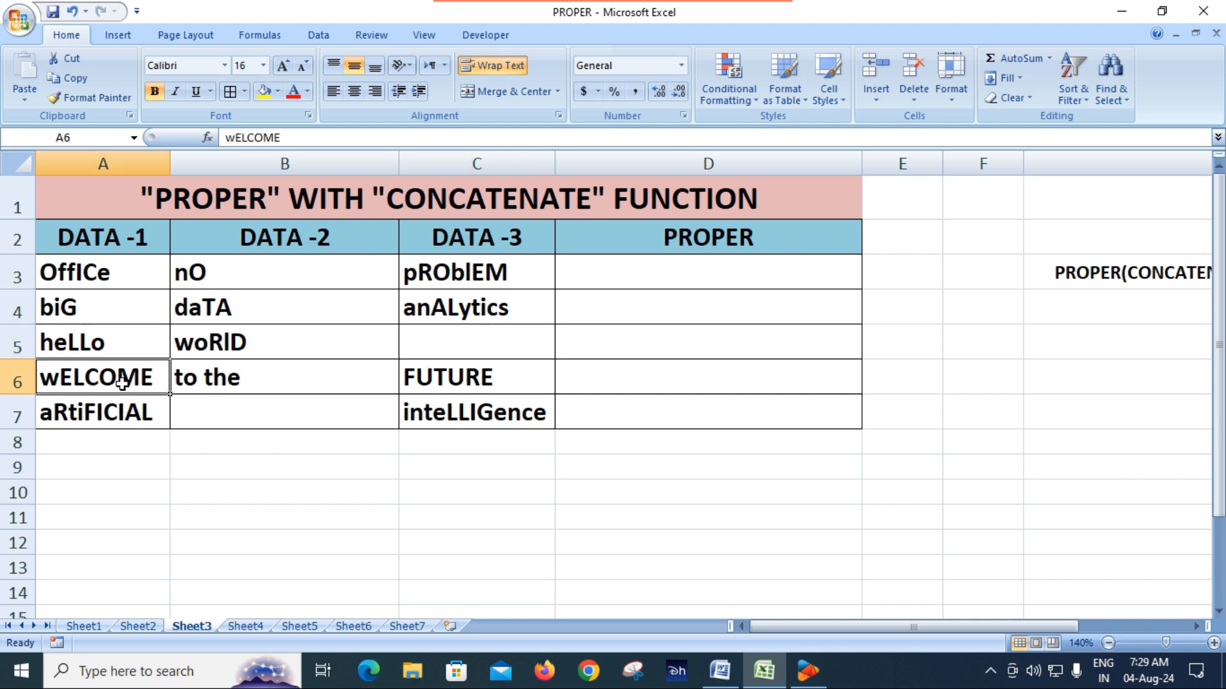
{"action": "left_click", "coordinate": [191, 377]}
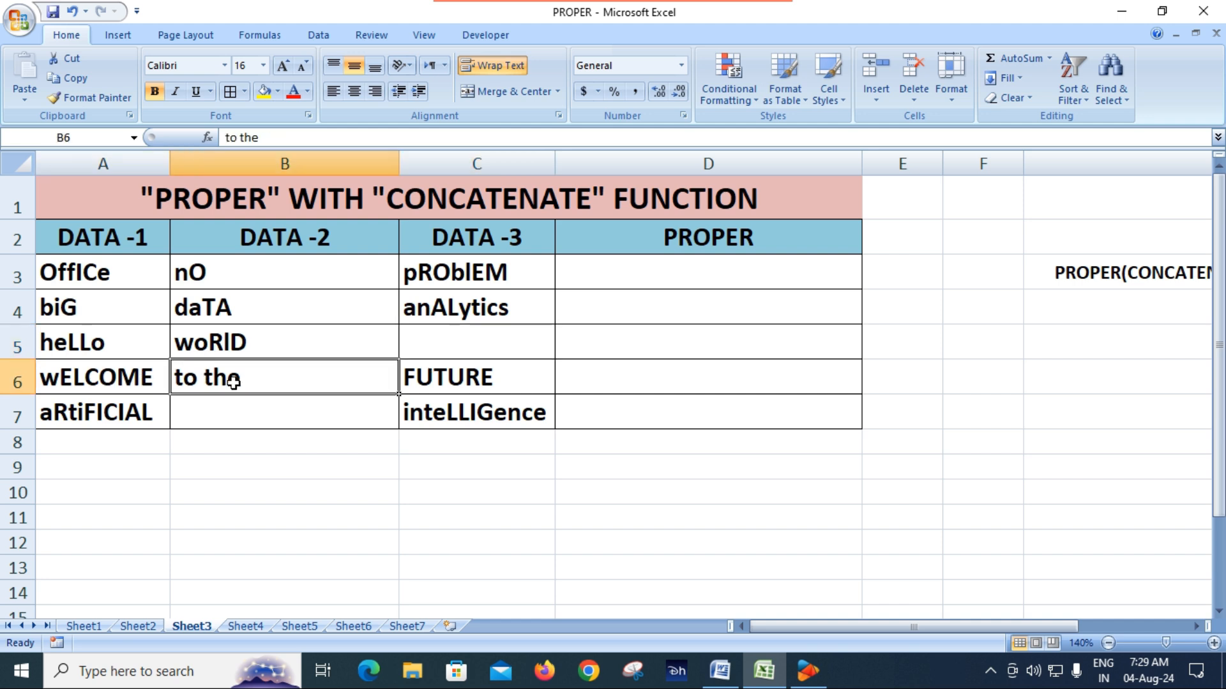
{"action": "left_click", "coordinate": [478, 391]}
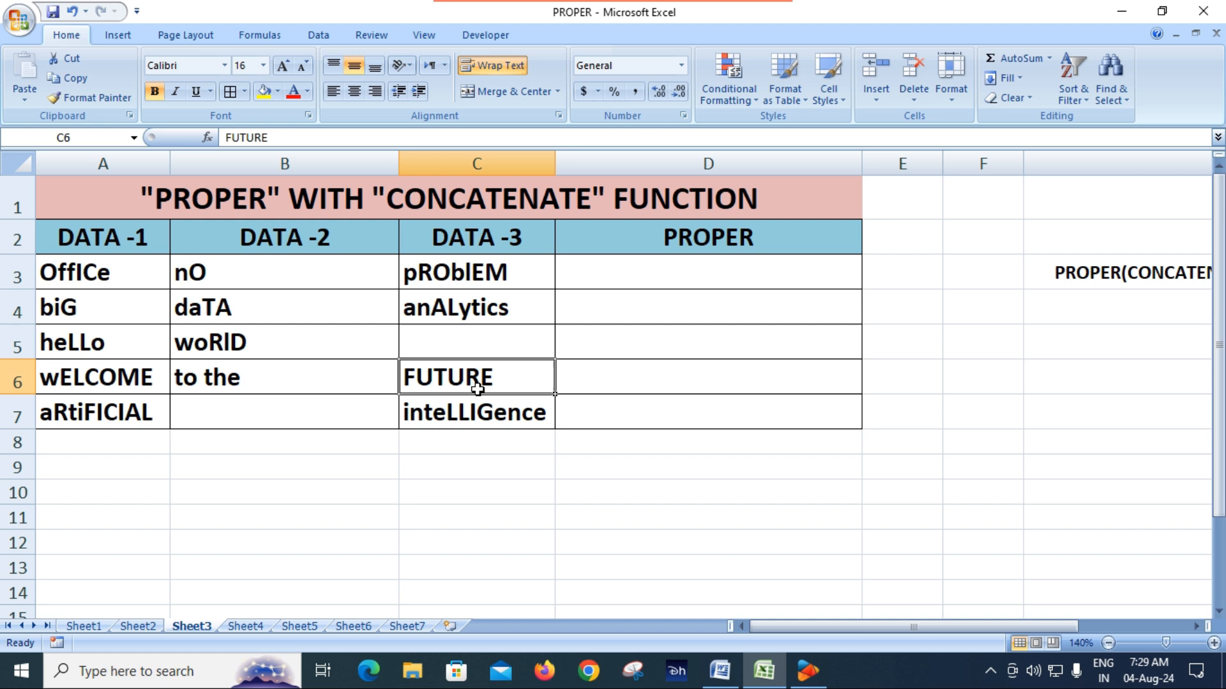
{"action": "left_click", "coordinate": [132, 420]}
{"action": "left_click", "coordinate": [264, 412]}
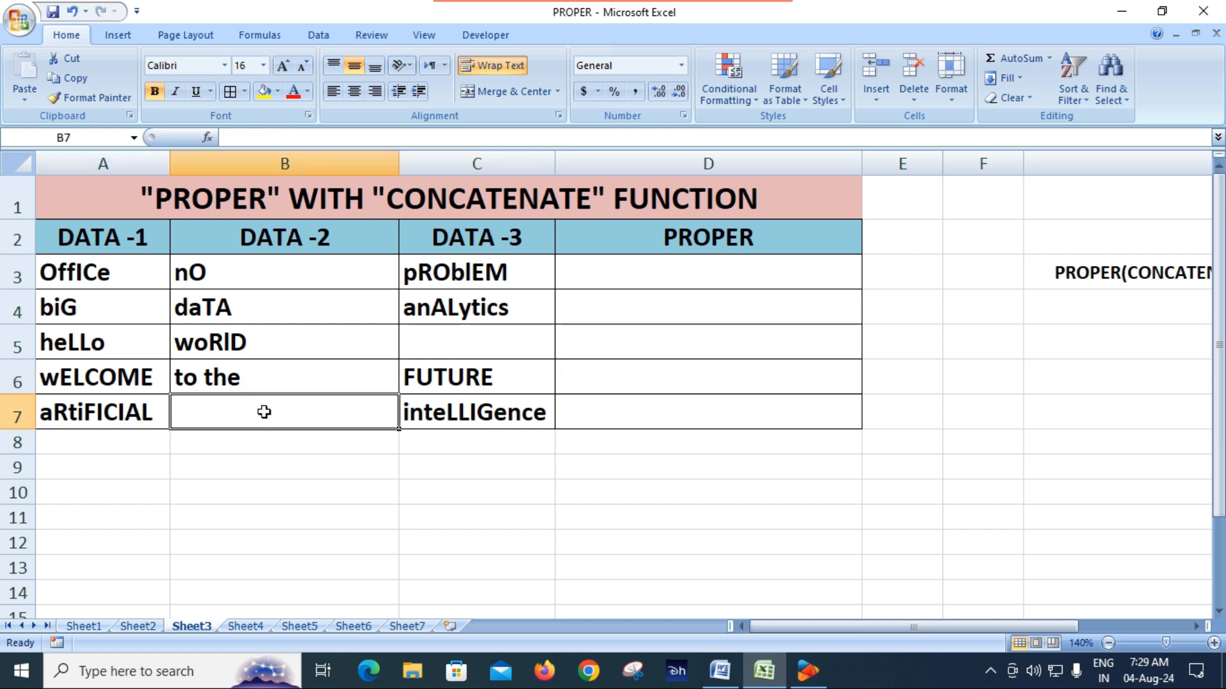
{"action": "left_click", "coordinate": [460, 416]}
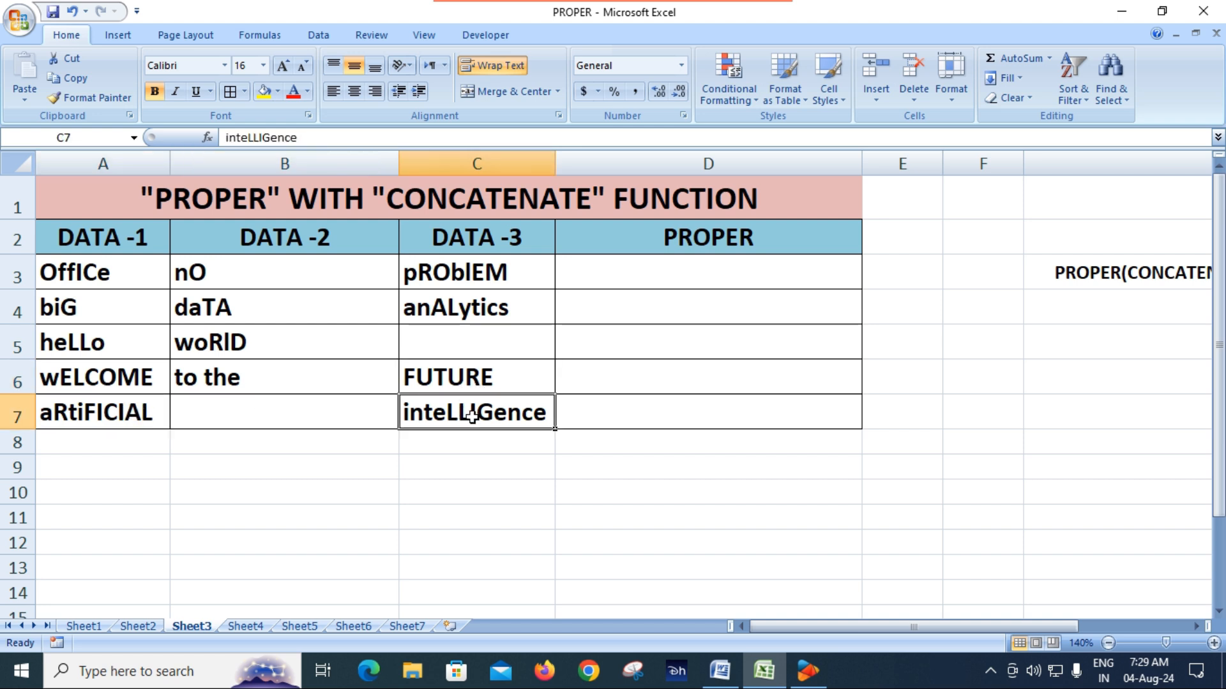
{"action": "left_click", "coordinate": [713, 445]}
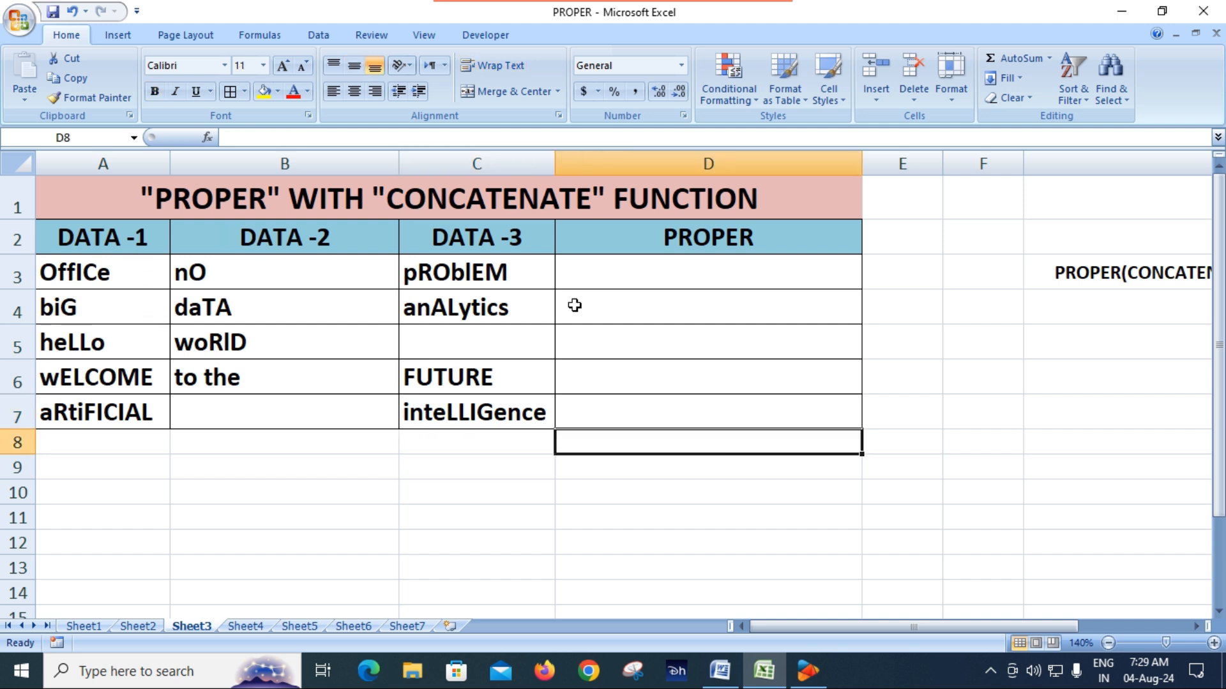
{"action": "left_click", "coordinate": [609, 280]}
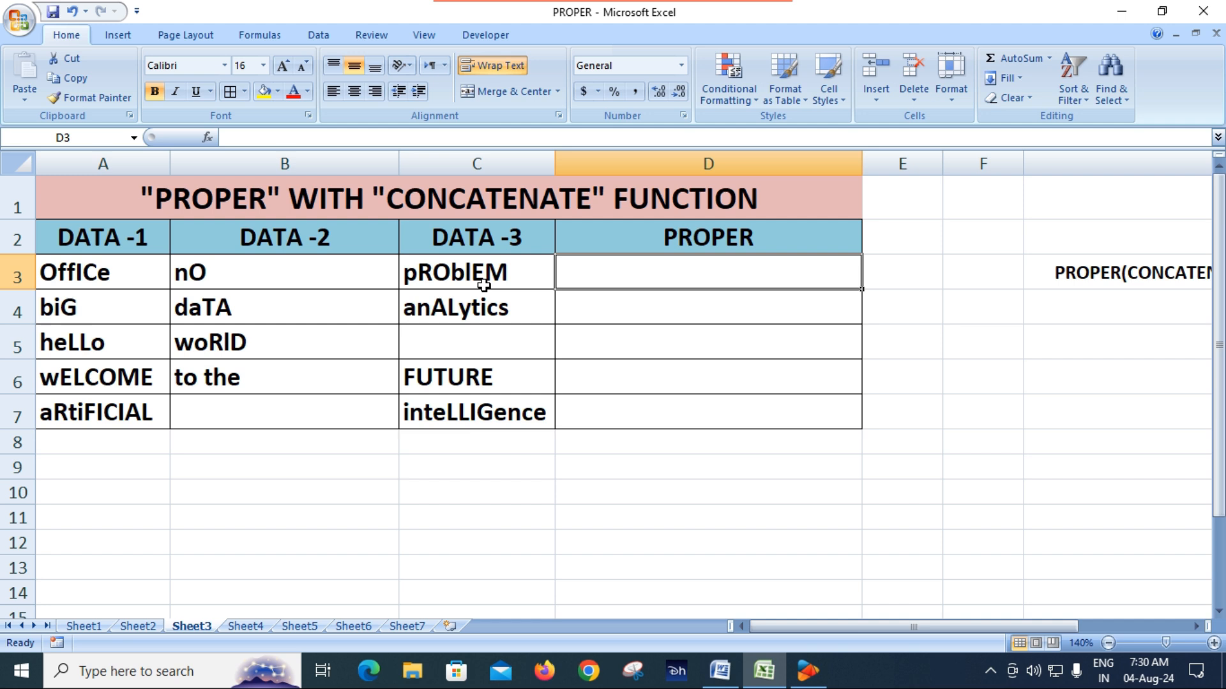
{"action": "type", "text": "=pro"}
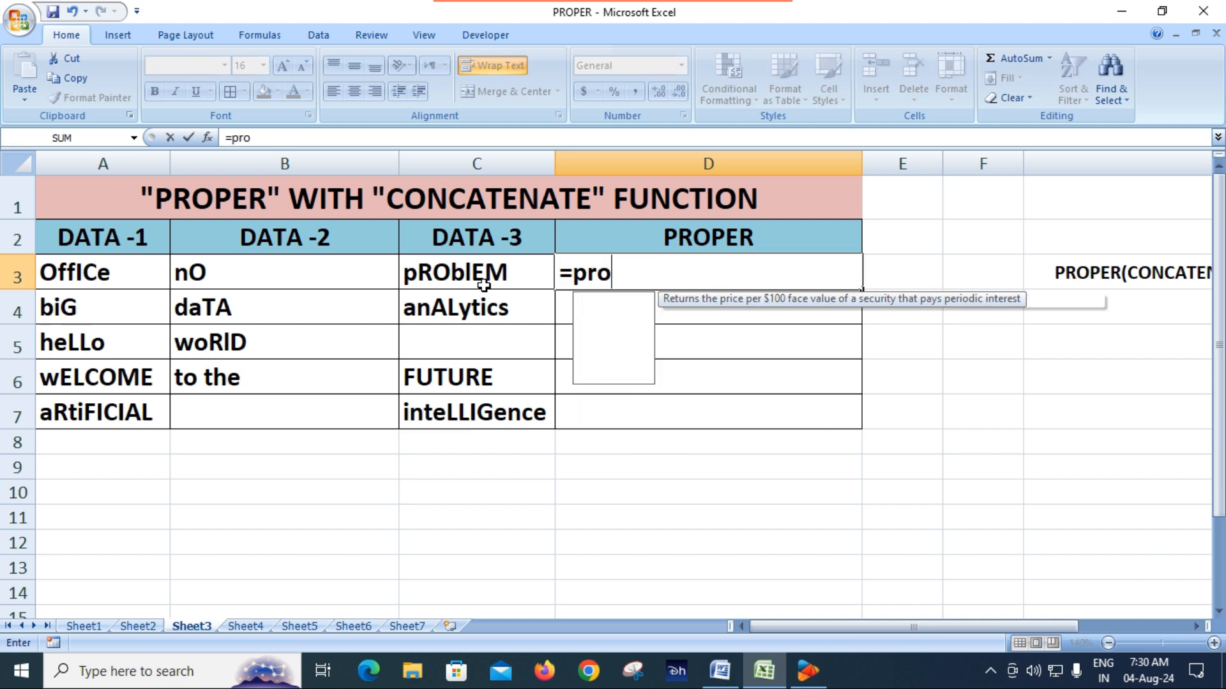
{"action": "type", "text": "p"}
{"action": "key", "text": "Tab"}
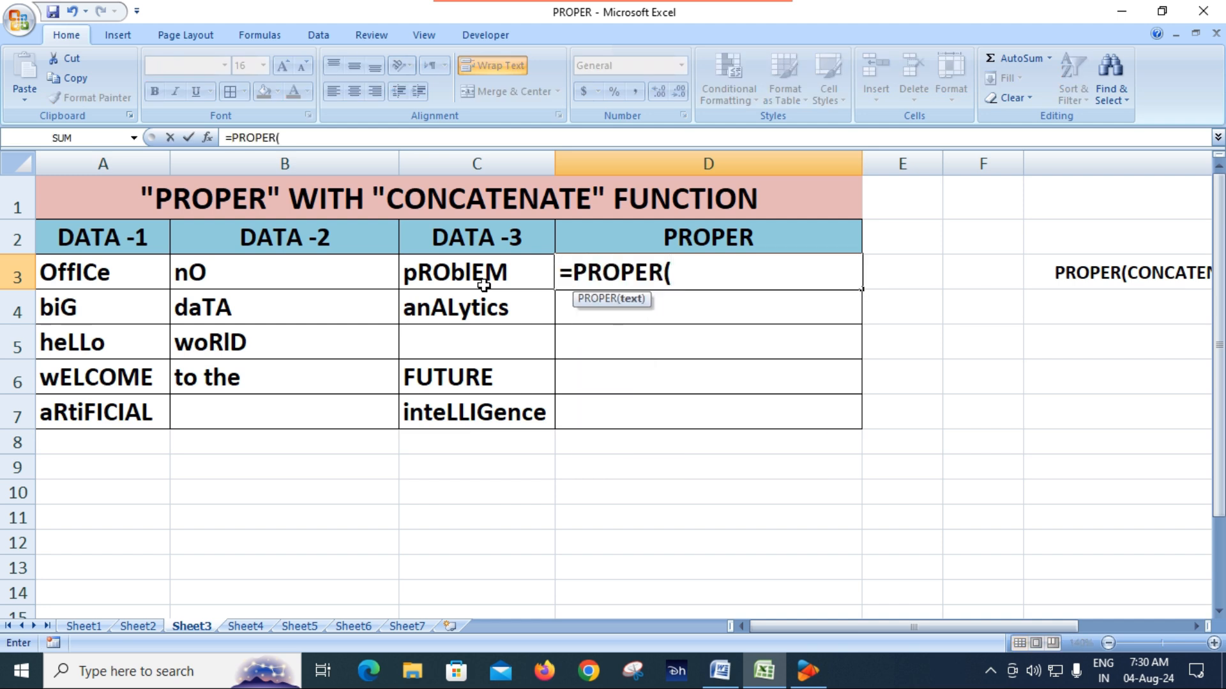
{"action": "type", "text": "con"}
{"action": "key", "text": "Tab"}
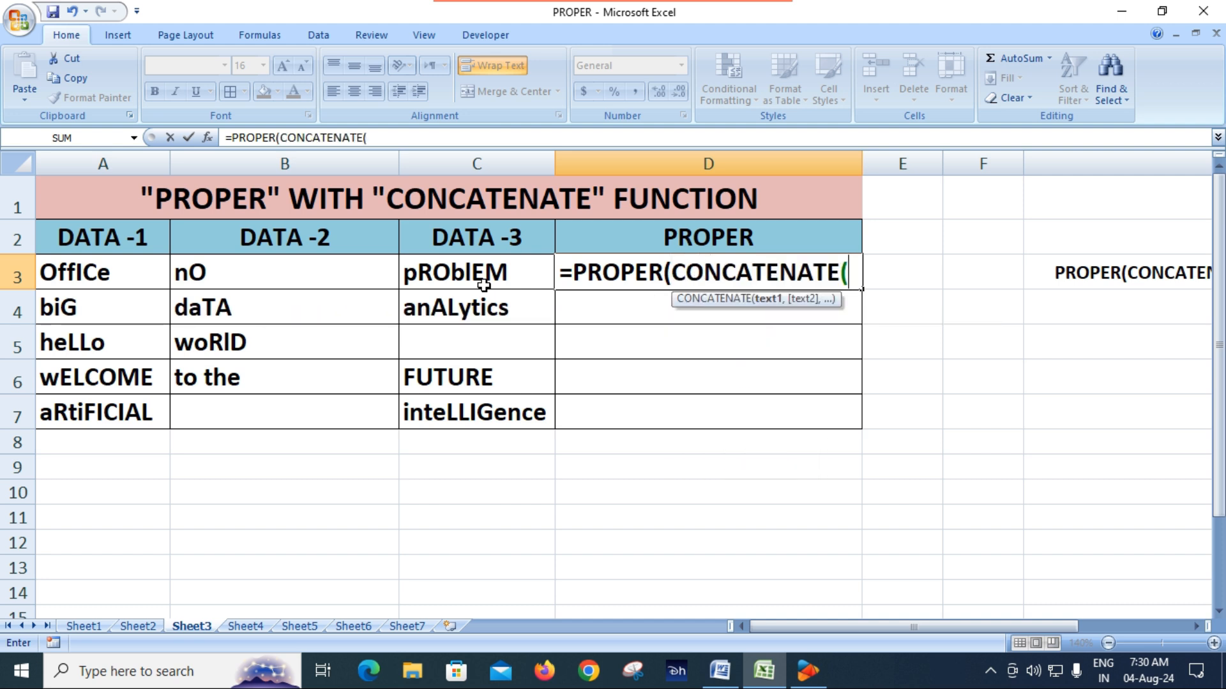
{"action": "left_click", "coordinate": [66, 270]}
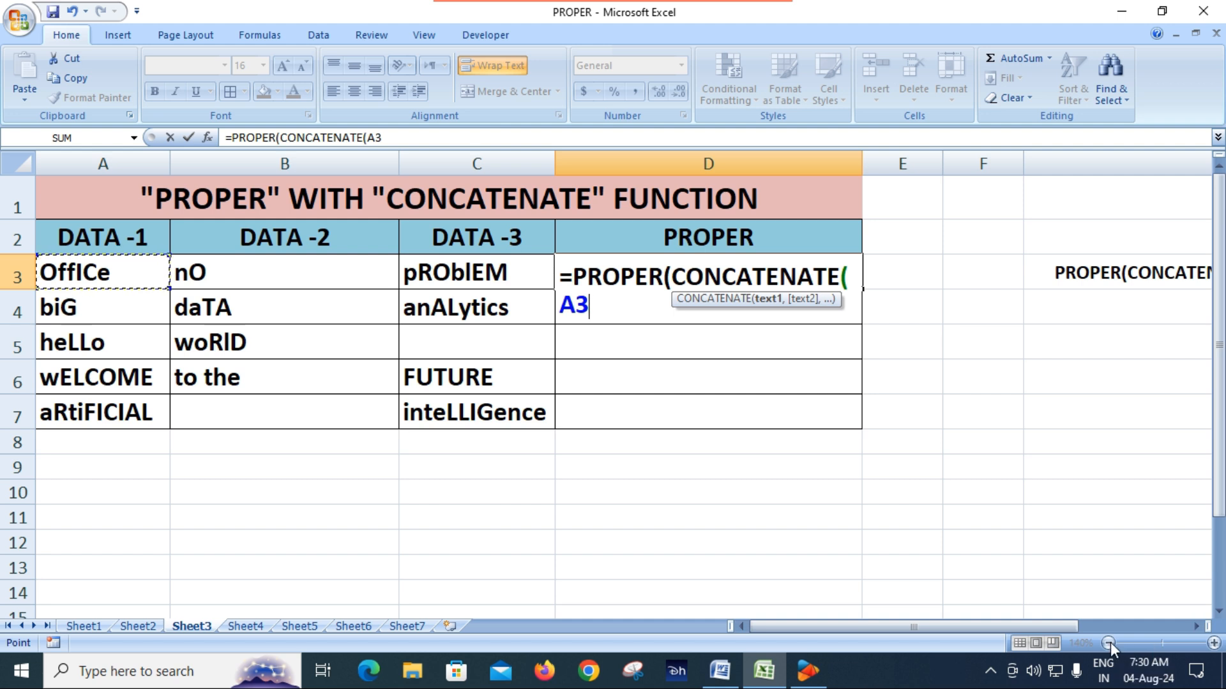
{"action": "key", "text": "Escape"}
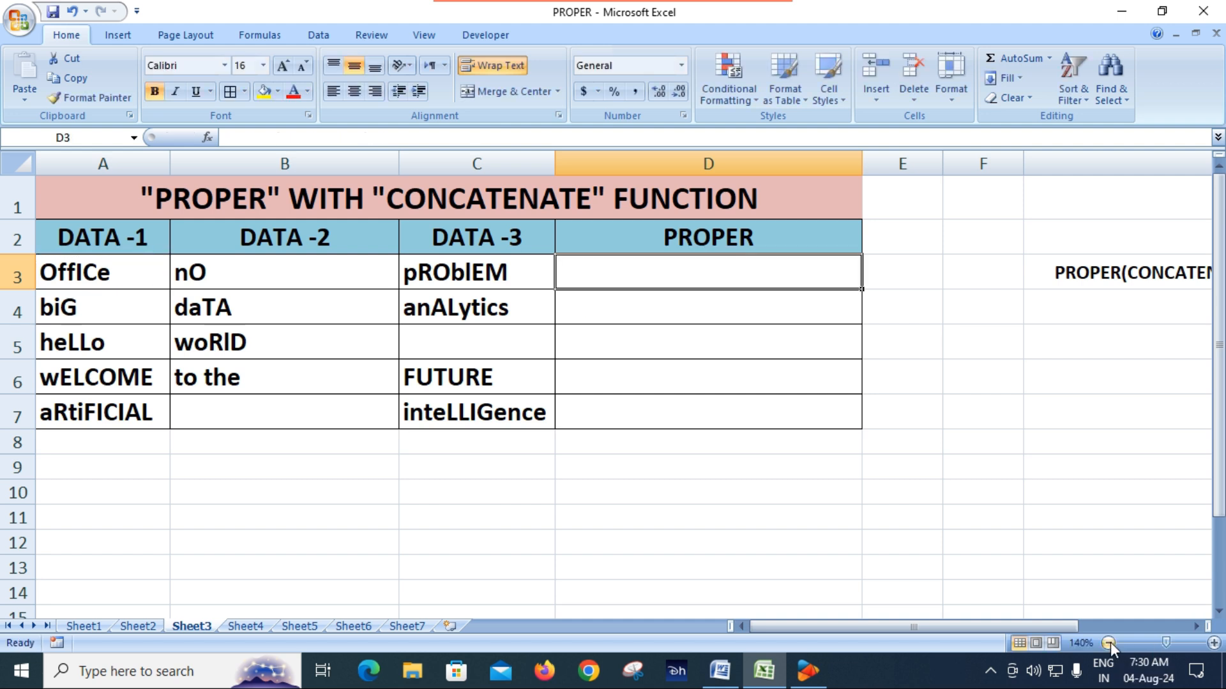
Step: Reduce the Sheet3 view to 120% and begin the formula =PROPER(CONCATENATE( in cell D3
{"action": "left_click", "coordinate": [1108, 642]}
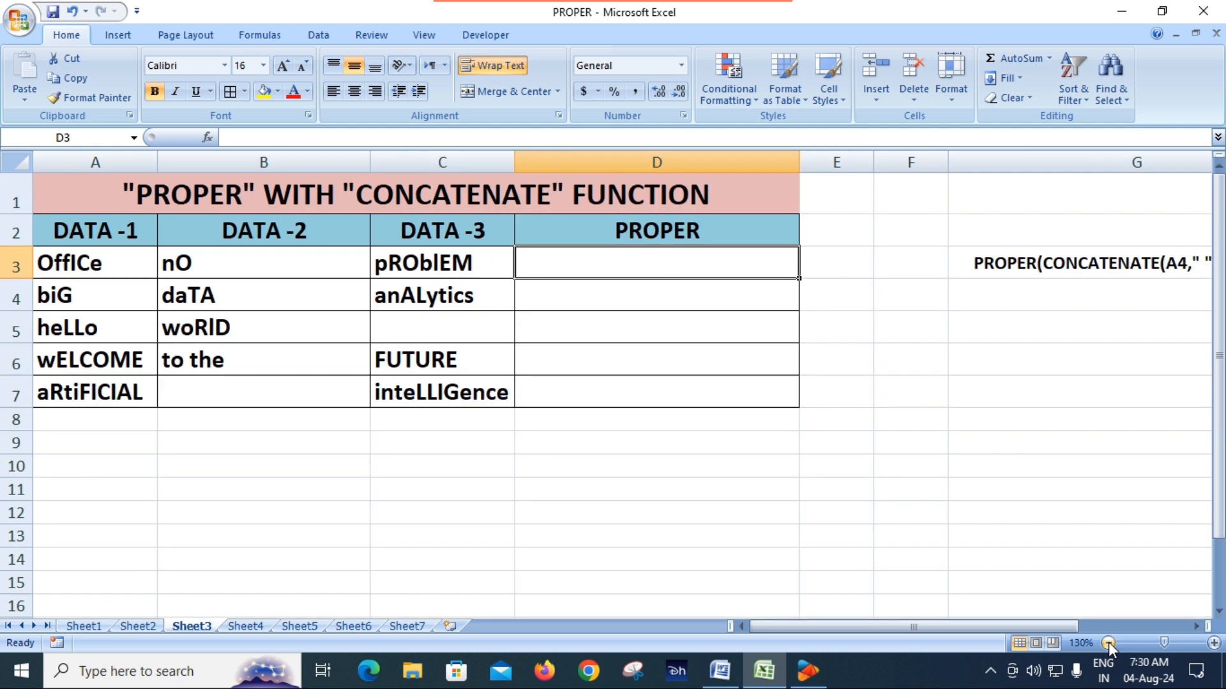
{"action": "left_click", "coordinate": [1109, 642]}
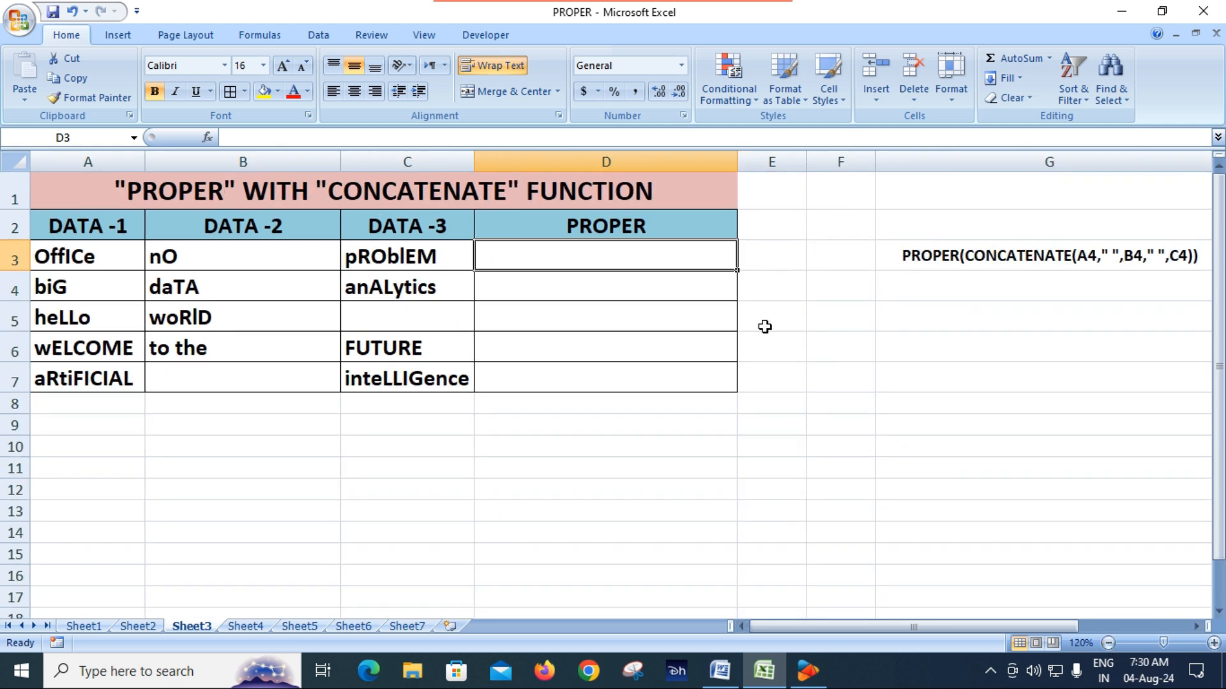
{"action": "type", "text": "="}
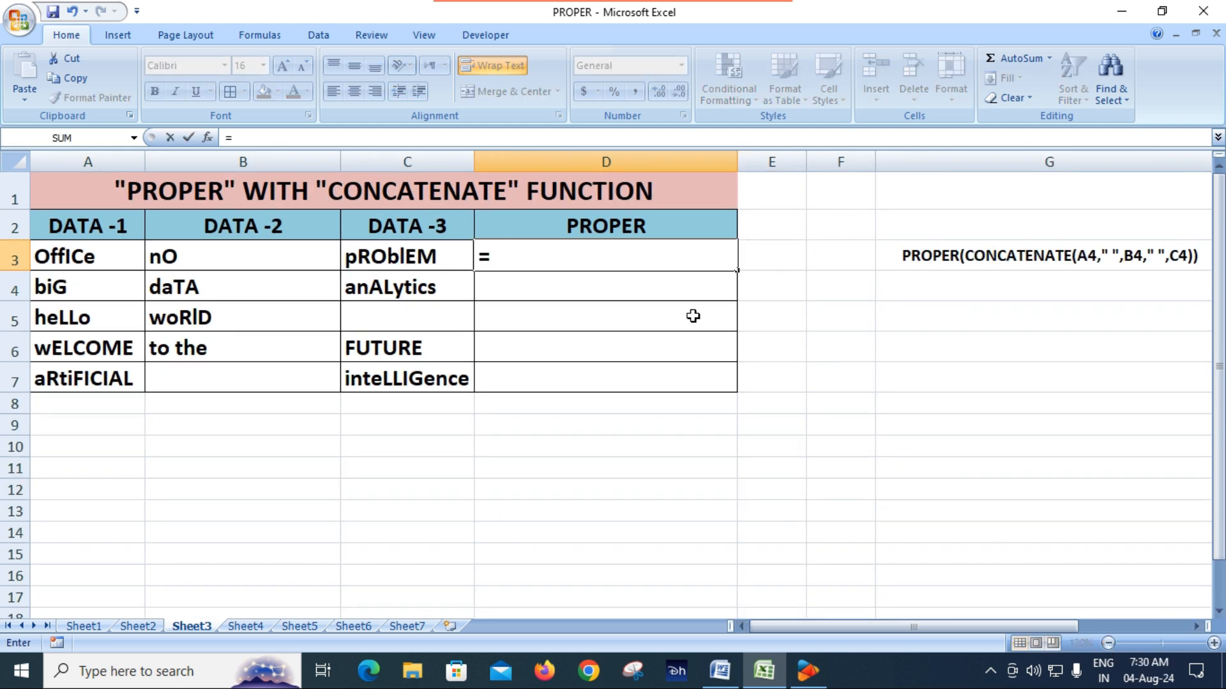
{"action": "type", "text": "prop"}
{"action": "key", "text": "Tab"}
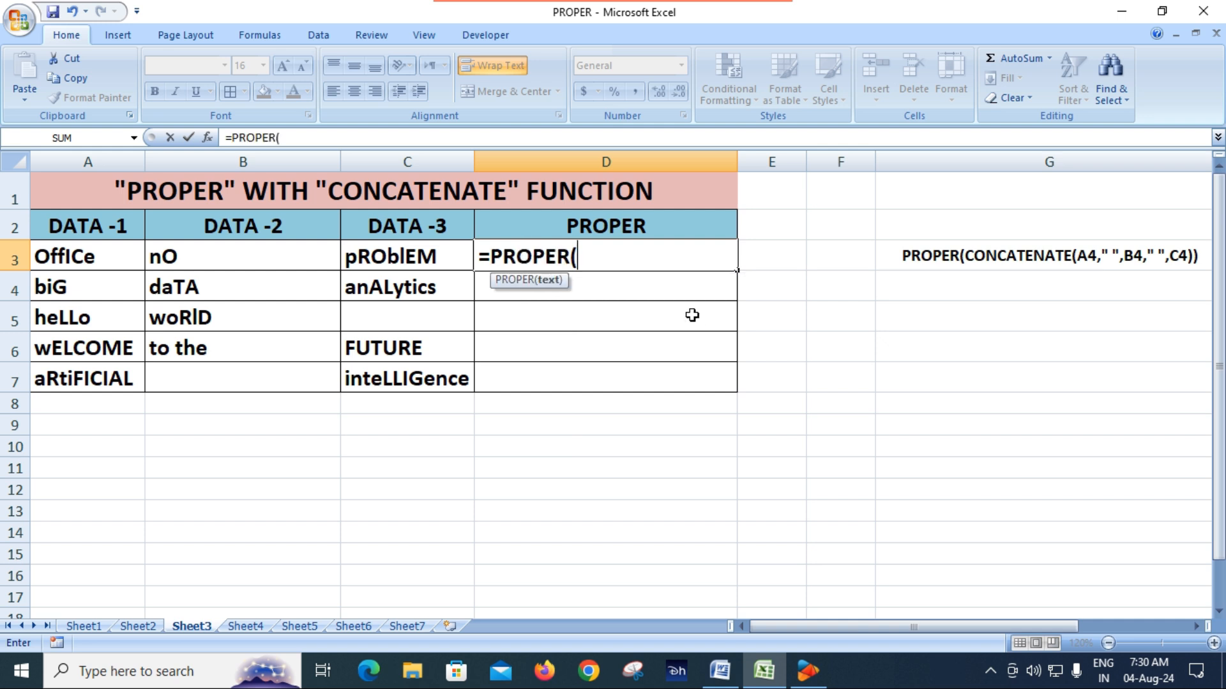
{"action": "type", "text": "con"}
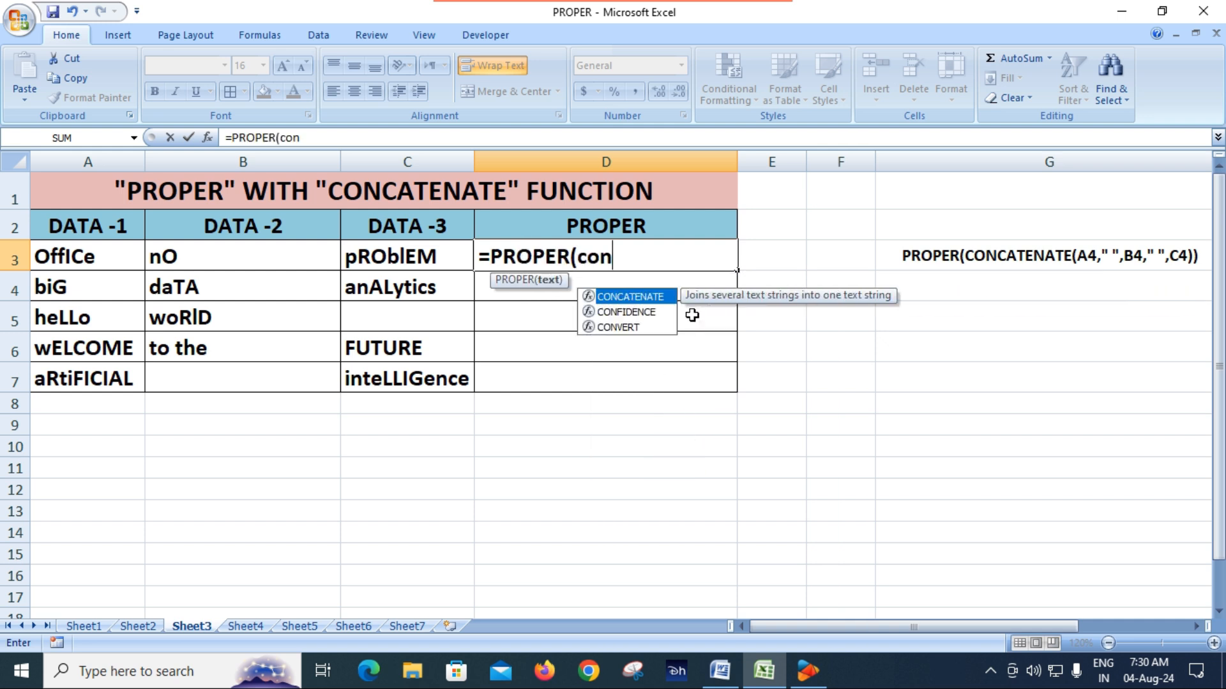
{"action": "type", "text": "nnnnnnnnnnnnnnnnnnnnnnnnn"}
{"action": "key", "text": "BackSpace"}
{"action": "key", "text": "BackSpace"}
{"action": "key", "text": "BackSpace"}
{"action": "key", "text": "BackSpace"}
{"action": "key", "text": "BackSpace"}
{"action": "key", "text": "BackSpace"}
{"action": "key", "text": "BackSpace"}
{"action": "key", "text": "BackSpace"}
{"action": "key", "text": "BackSpace"}
{"action": "key", "text": "BackSpace"}
{"action": "key", "text": "BackSpace"}
{"action": "key", "text": "BackSpace"}
{"action": "key", "text": "BackSpace"}
{"action": "key", "text": "BackSpace"}
{"action": "key", "text": "BackSpace"}
{"action": "key", "text": "BackSpace"}
{"action": "key", "text": "BackSpace"}
{"action": "key", "text": "BackSpace"}
{"action": "key", "text": "BackSpace"}
{"action": "key", "text": "BackSpace"}
{"action": "key", "text": "BackSpace"}
{"action": "key", "text": "BackSpace"}
{"action": "key", "text": "BackSpace"}
{"action": "key", "text": "BackSpace"}
{"action": "key", "text": "BackSpace"}
{"action": "key", "text": "Tab"}
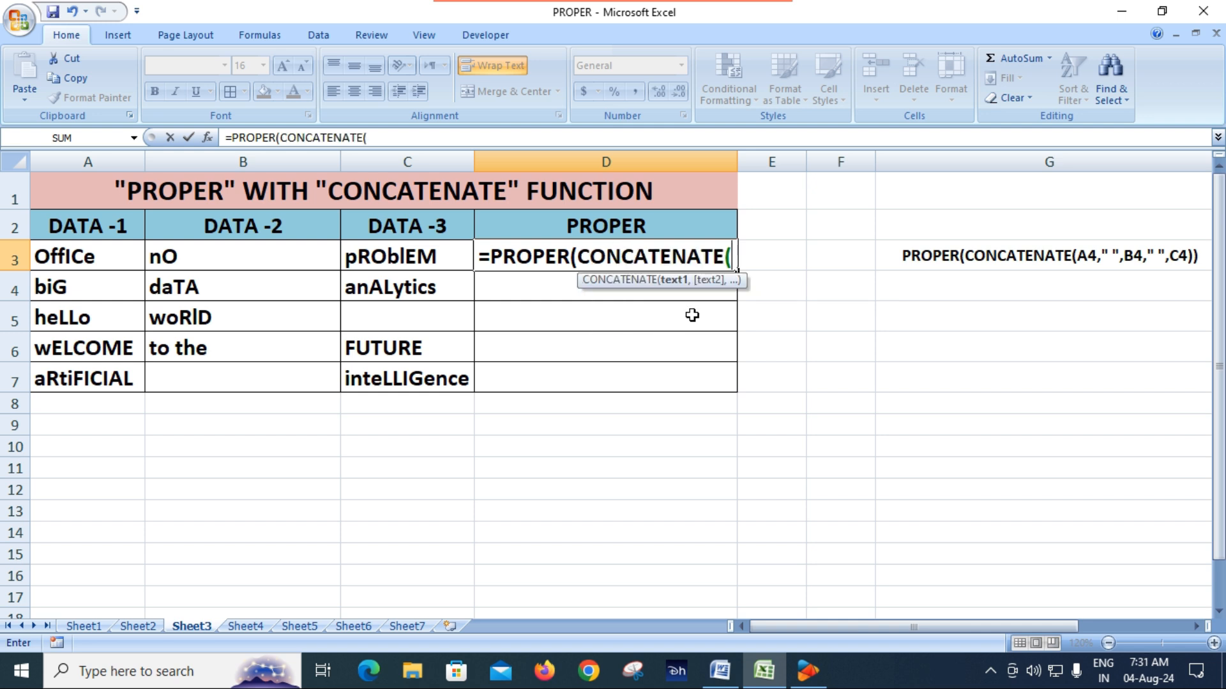
Step: Add A3, a quoted space " " and B3 as the first CONCATENATE arguments in the D3 formula
{"action": "left_click", "coordinate": [87, 262]}
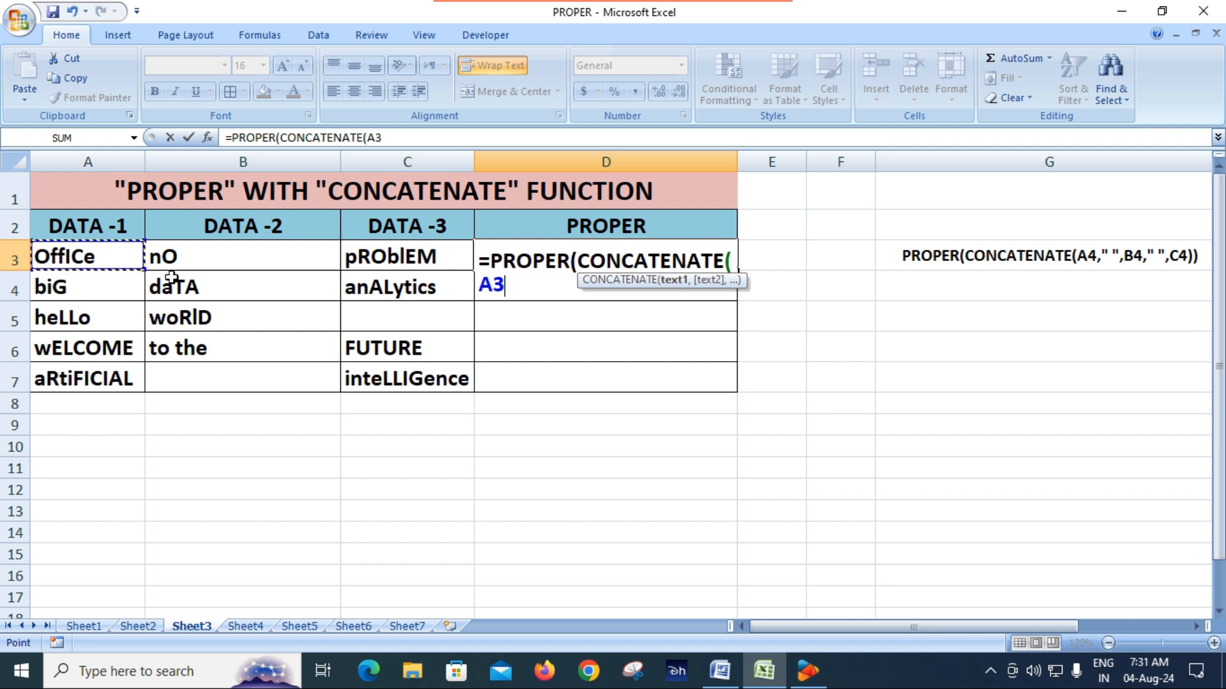
{"action": "type", "text": ","}
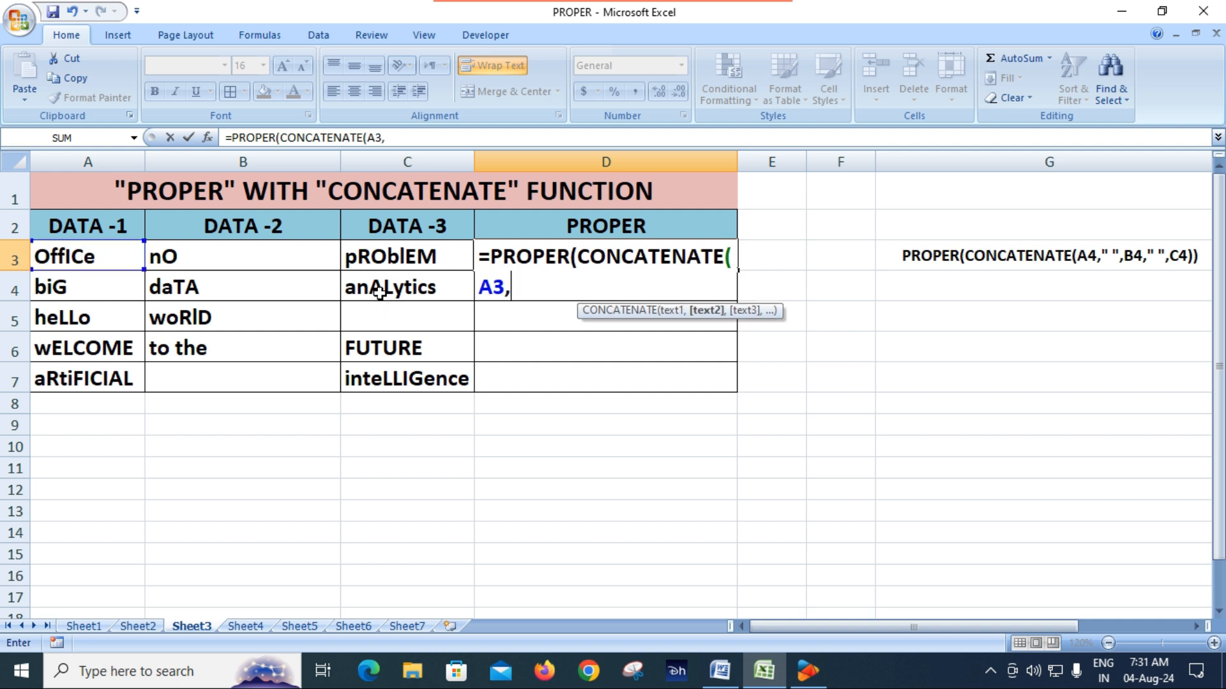
{"action": "type", "text": "\" \","}
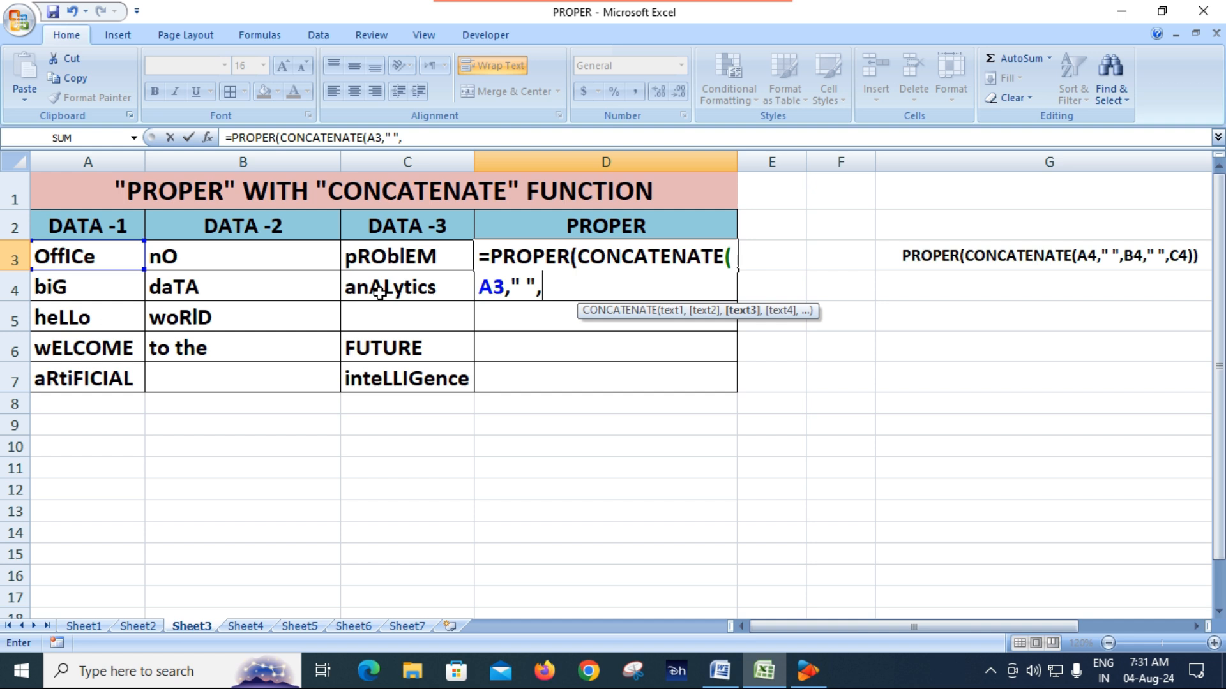
{"action": "left_click", "coordinate": [200, 256]}
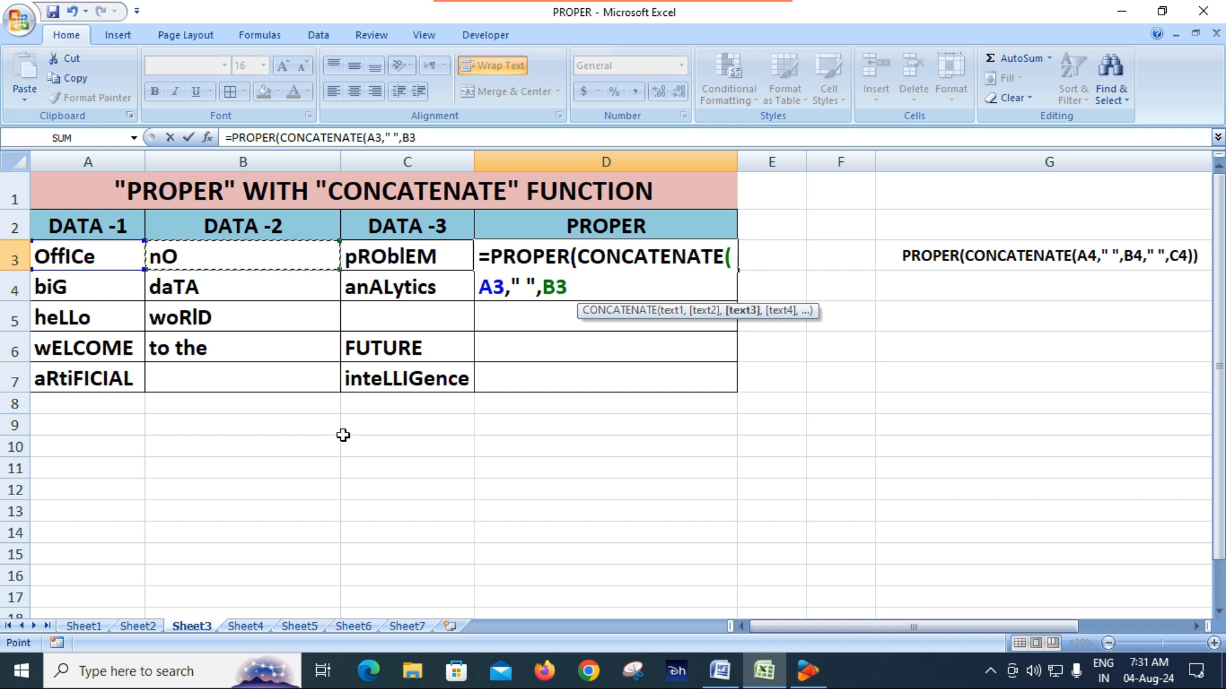
Step: Add a second quoted space " " and C3, close both functions and enter the D3 formula
{"action": "type", "text": ","}
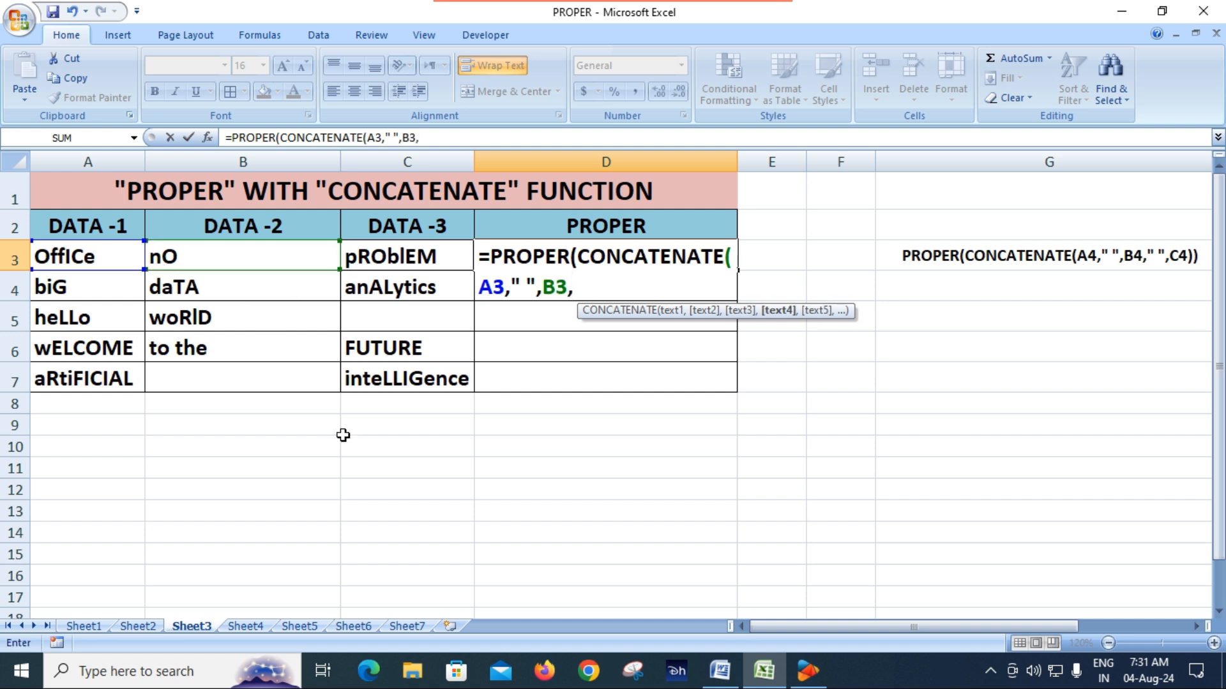
{"action": "type", "text": "\" \","}
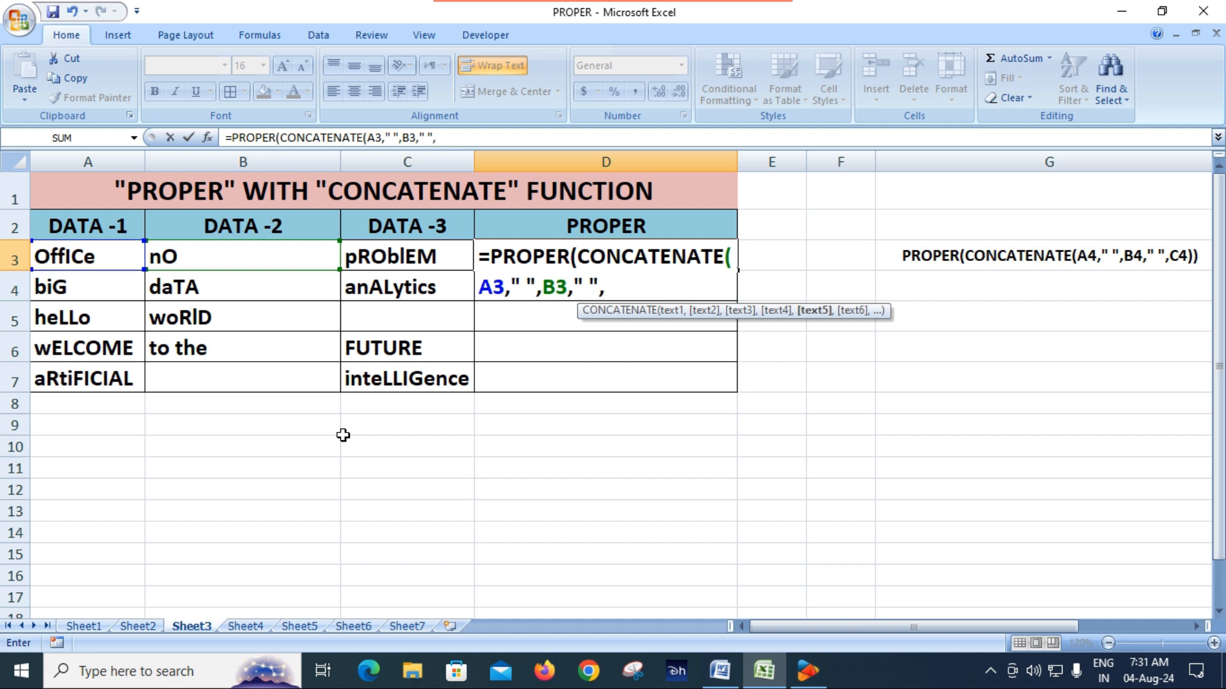
{"action": "left_click", "coordinate": [425, 256]}
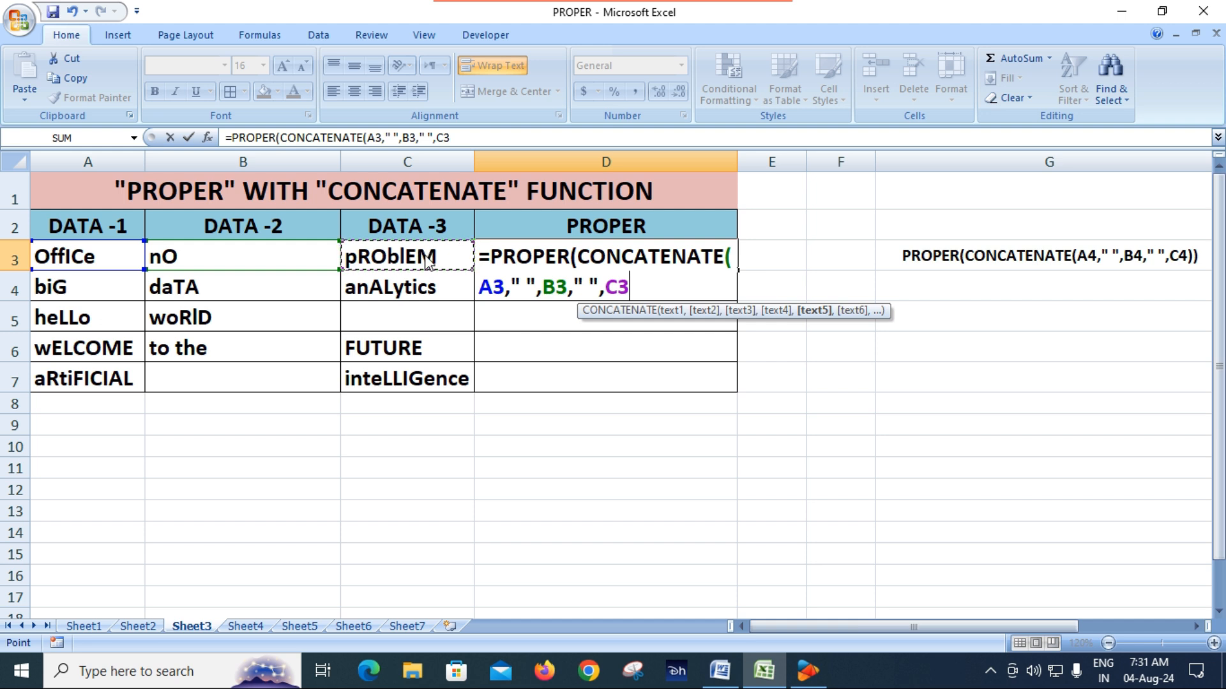
{"action": "type", "text": "))"}
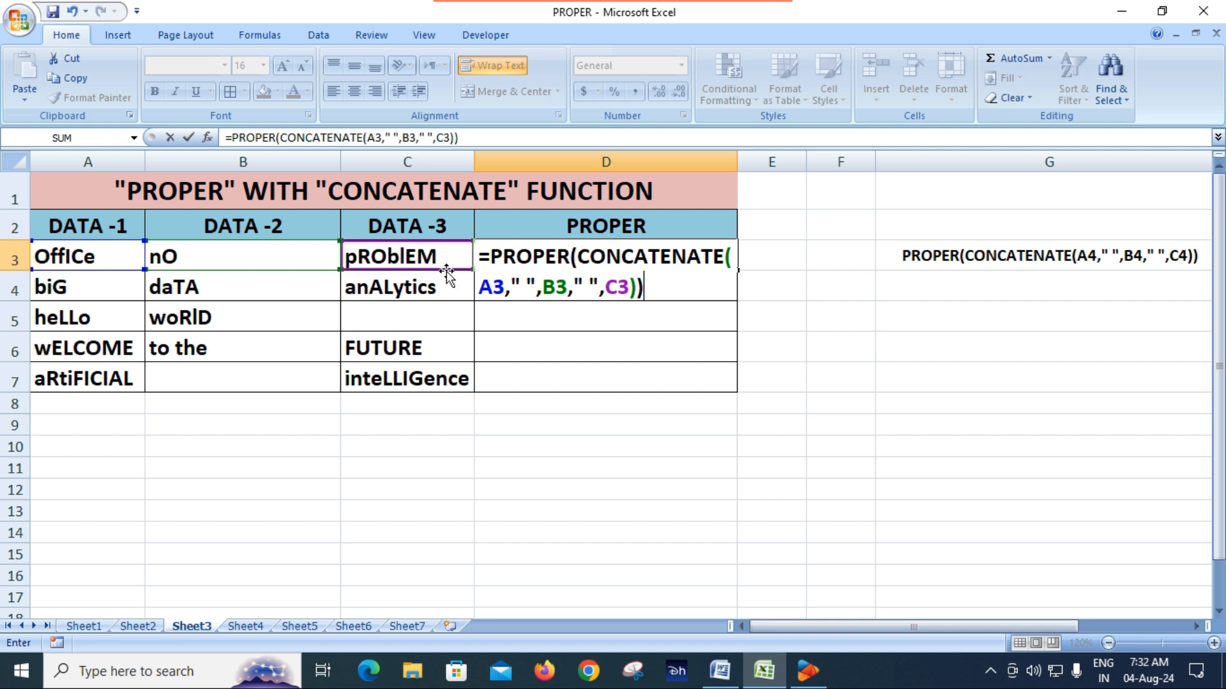
{"action": "key", "text": "Return"}
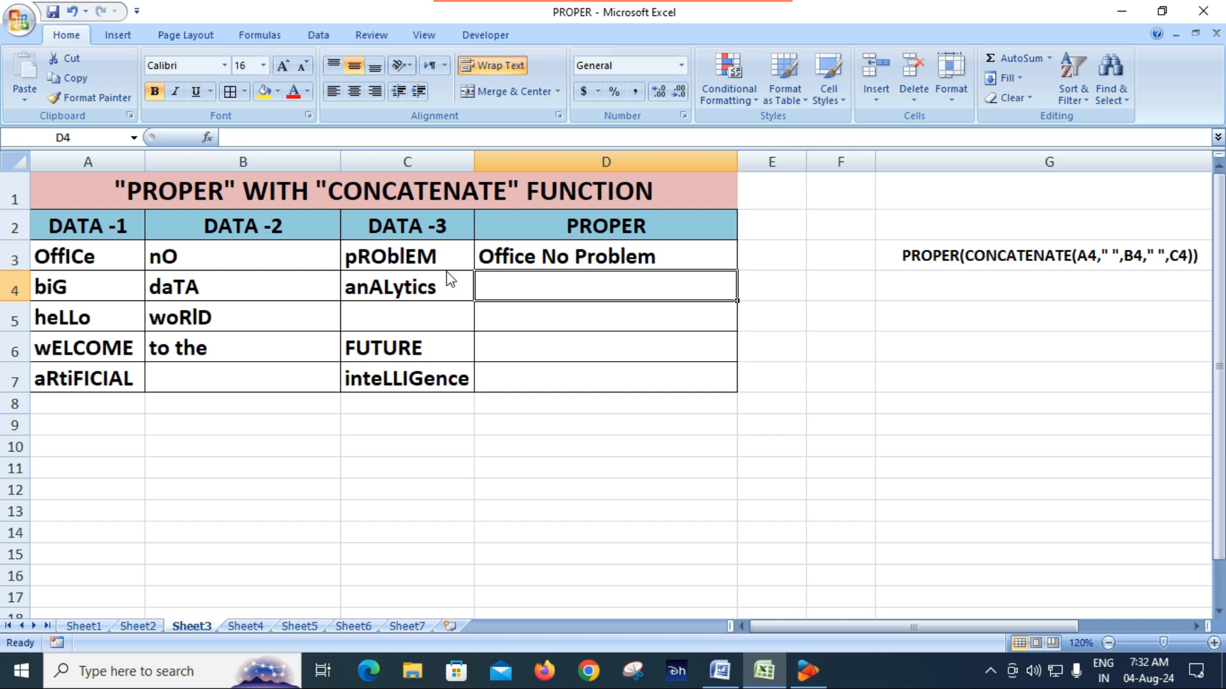
Step: Fill the PROPER and CONCATENATE formula from D3 down to D7
{"action": "left_click", "coordinate": [592, 258]}
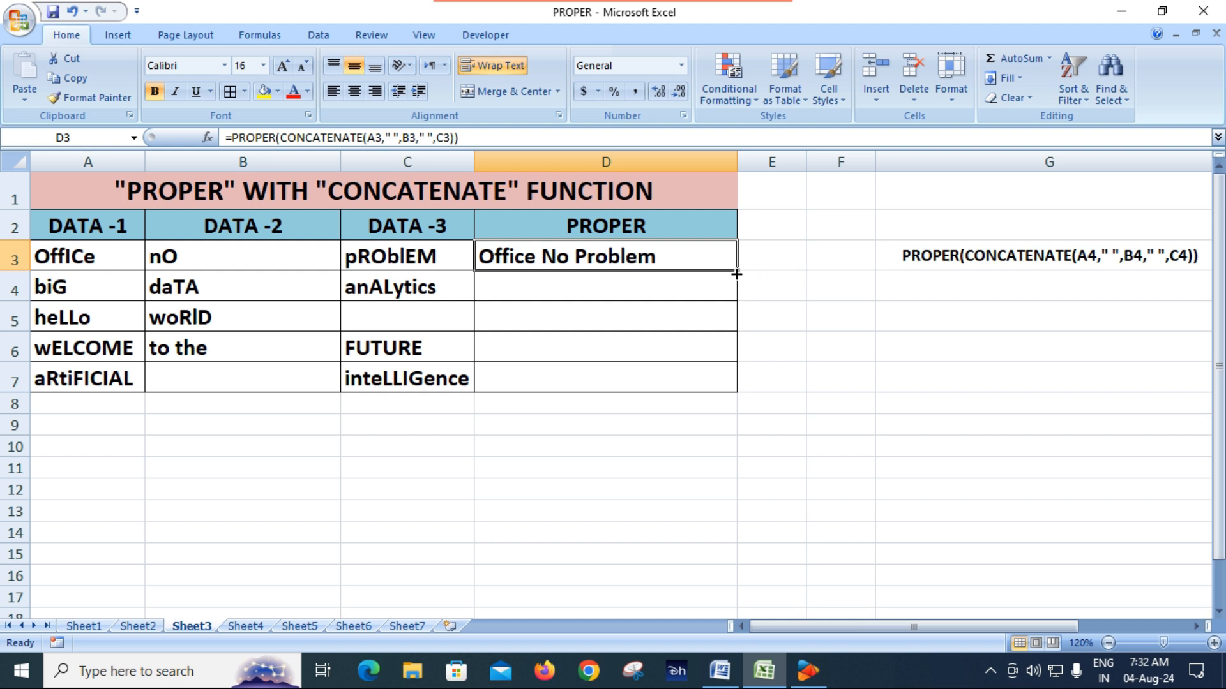
{"action": "left_click_drag", "start_coordinate": [736, 271], "coordinate": [730, 383]}
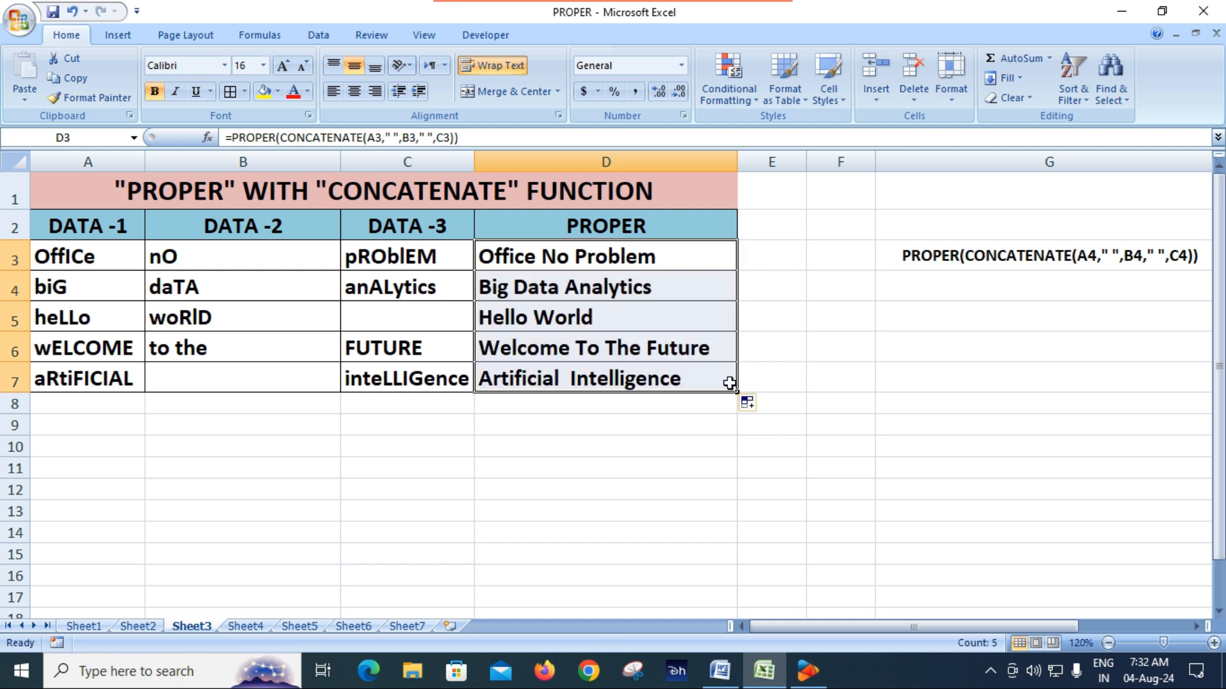
{"action": "left_click", "coordinate": [670, 466]}
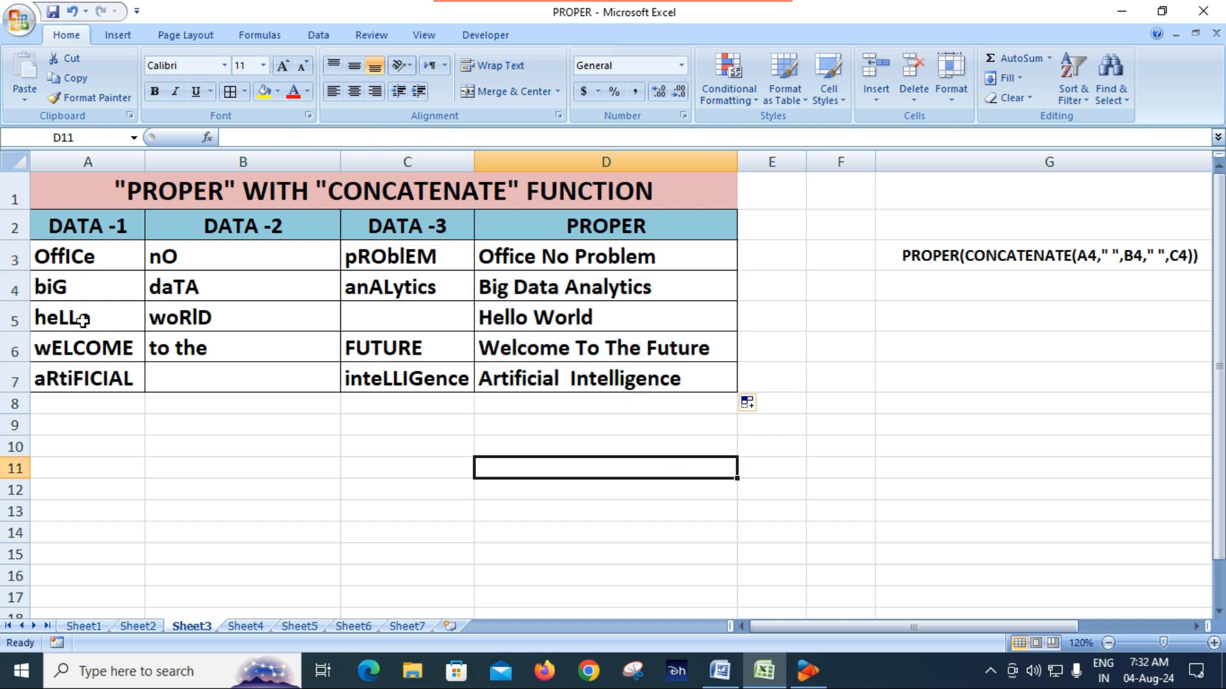
Step: Check the filled formulas in D4 and D5 against their source rows
{"action": "left_click", "coordinate": [555, 294]}
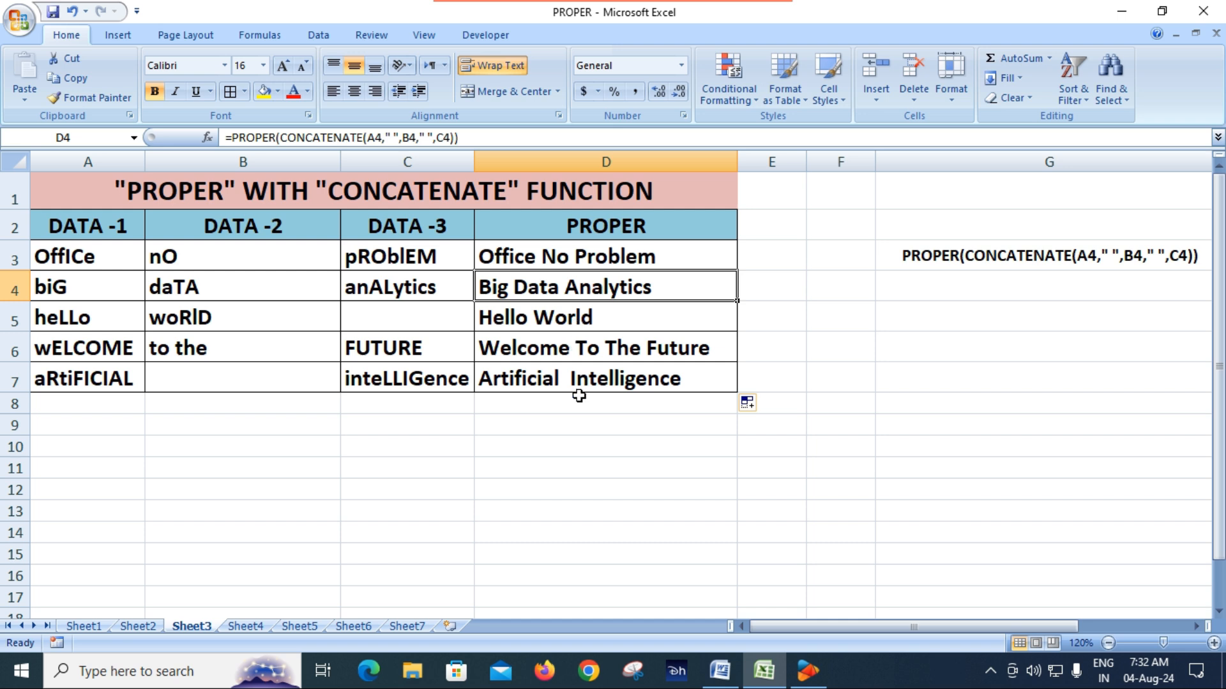
{"action": "left_click", "coordinate": [577, 418]}
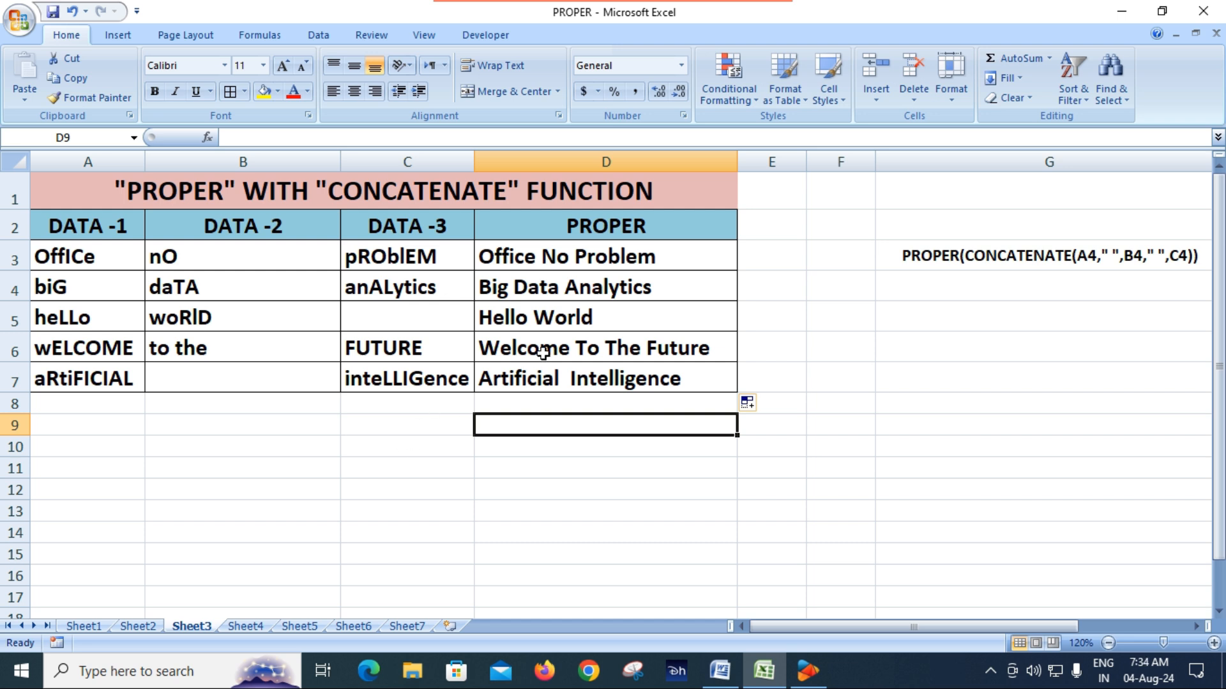
{"action": "left_click", "coordinate": [632, 312]}
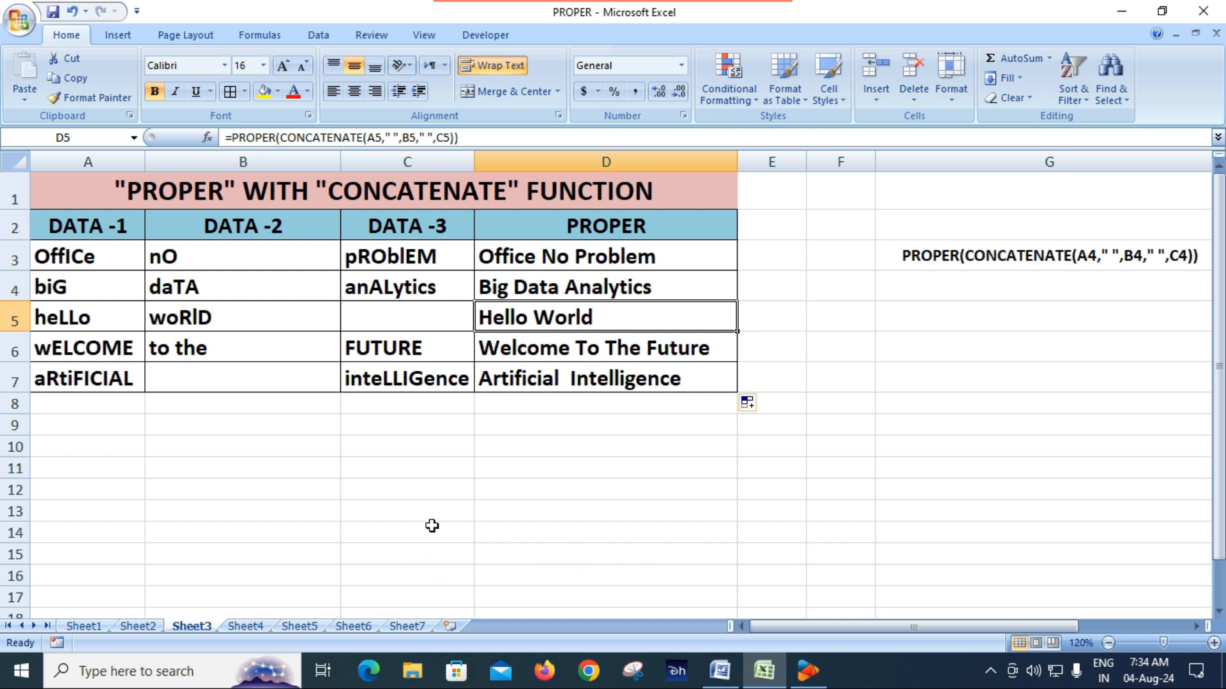
Step: Switch to Sheet4 with the PROPER and SUBSTITUTE table and enlarge its view to 120%
{"action": "left_click", "coordinate": [241, 627]}
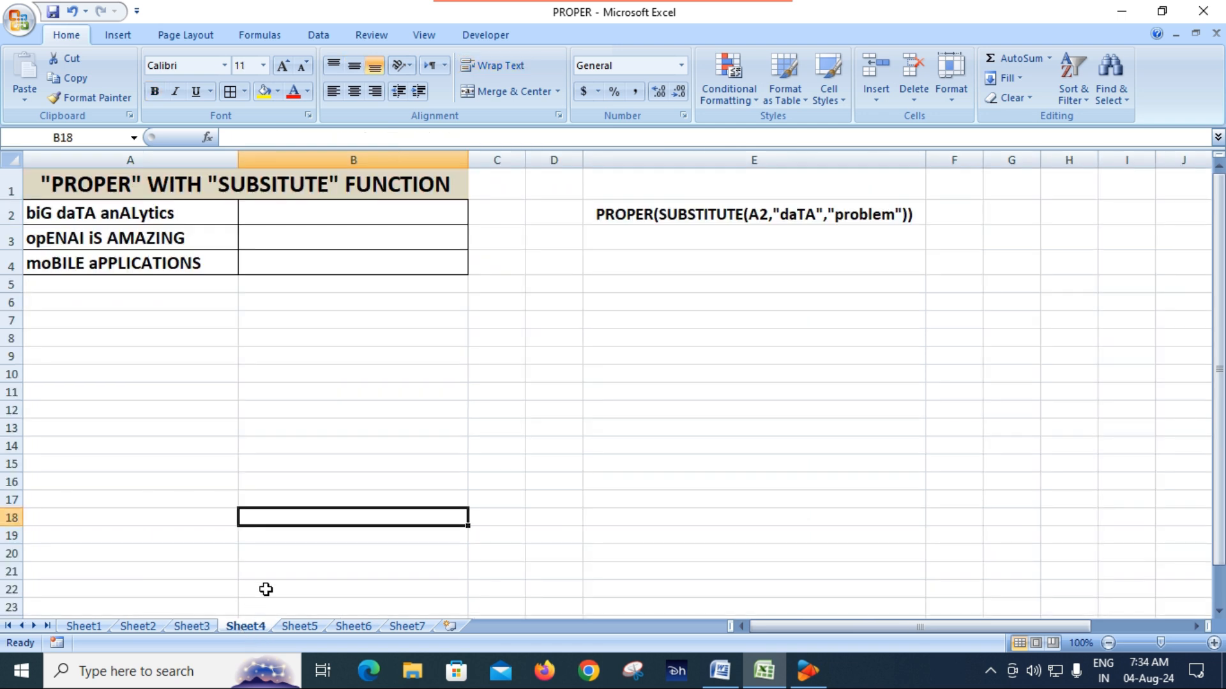
{"action": "left_click", "coordinate": [356, 403]}
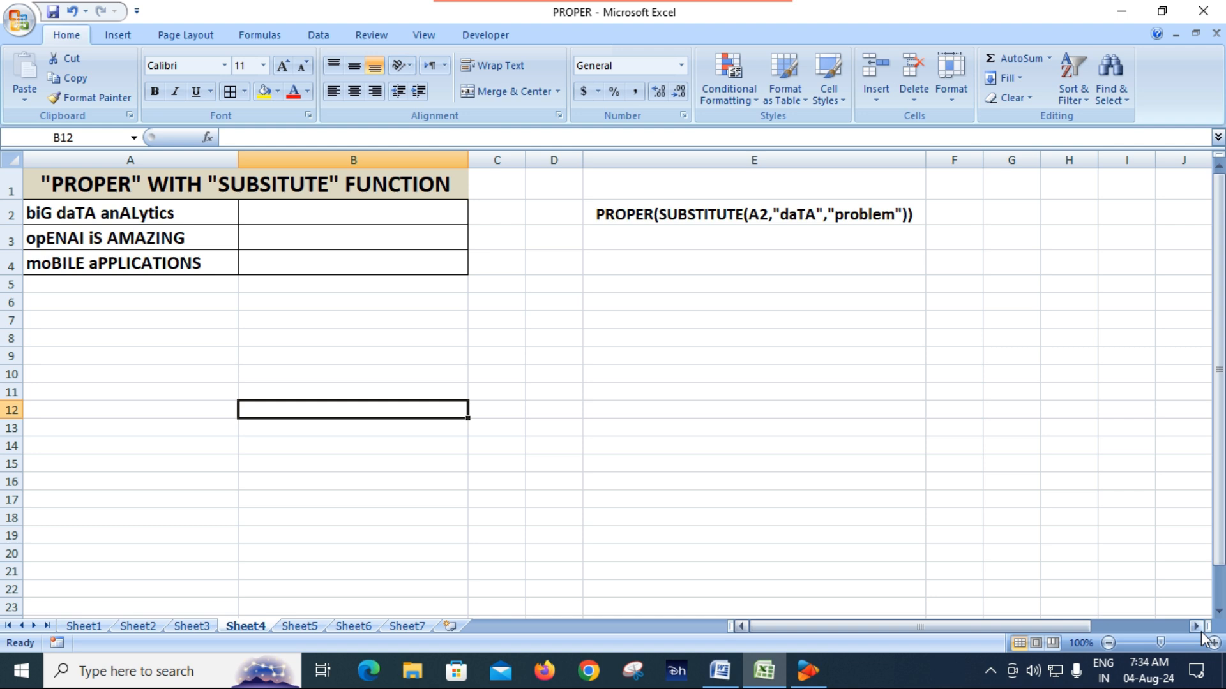
{"action": "left_click_drag", "start_coordinate": [383, 217], "coordinate": [382, 251]}
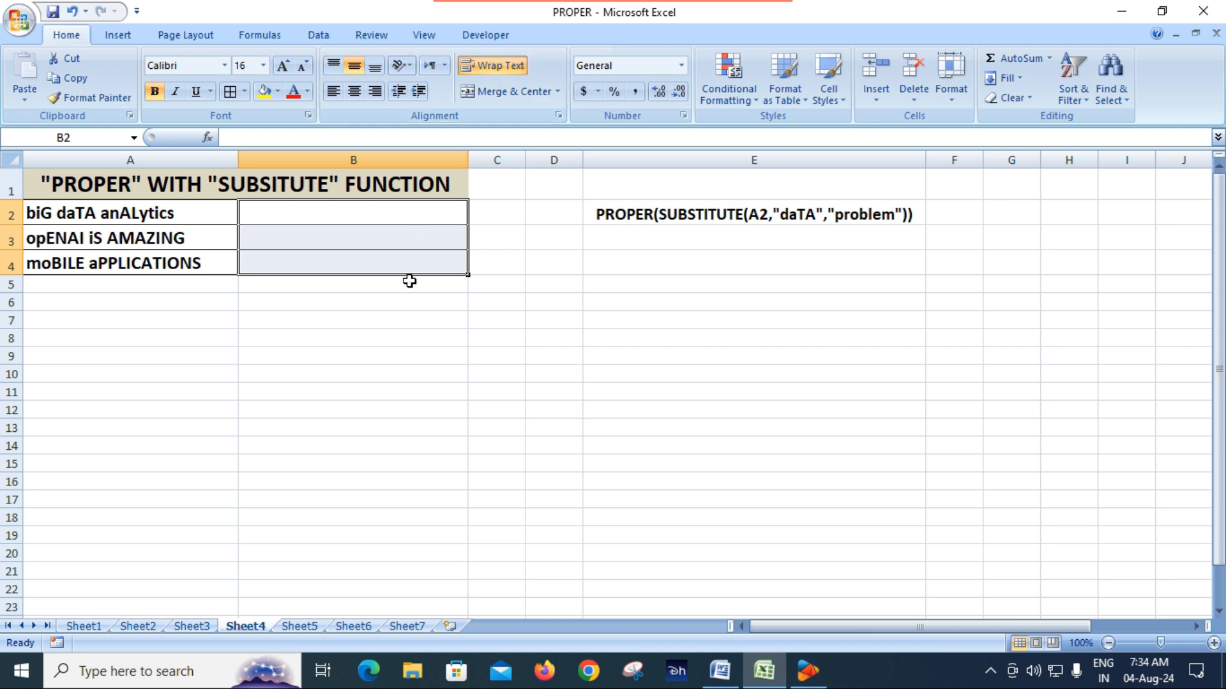
{"action": "left_click", "coordinate": [701, 531]}
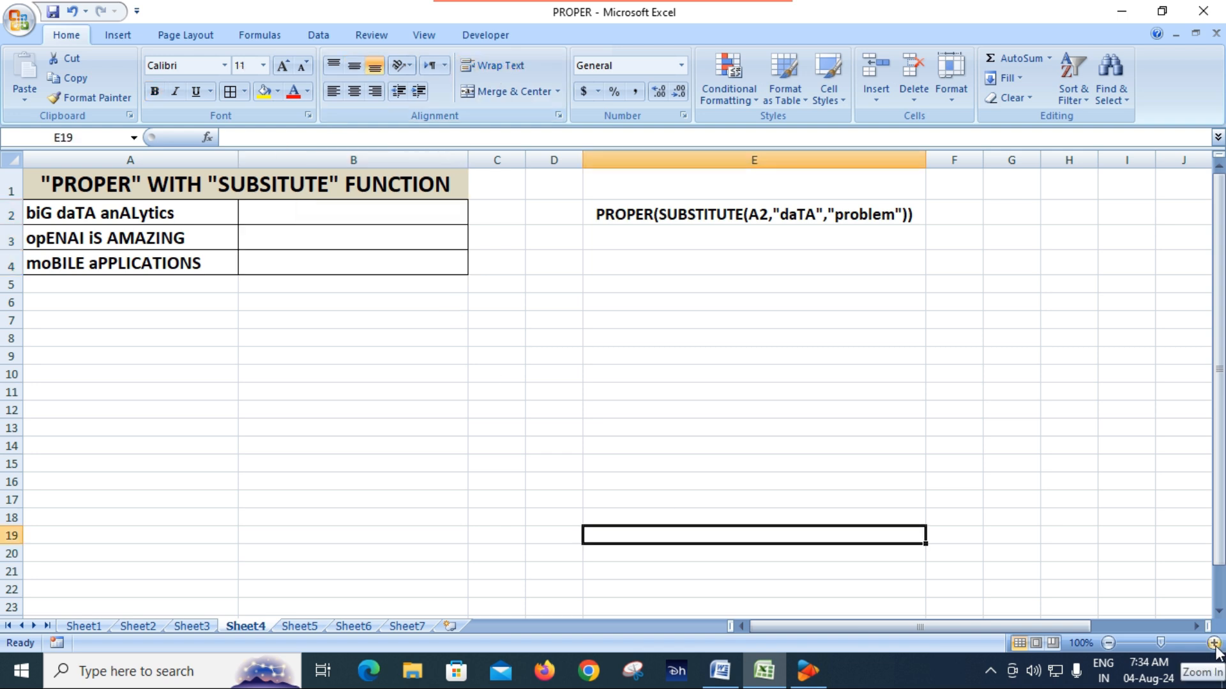
{"action": "left_click", "coordinate": [1214, 643]}
{"action": "left_click", "coordinate": [1214, 644]}
{"action": "scroll", "coordinate": [358, 415], "scroll_direction": "up", "scroll_amount": 1}
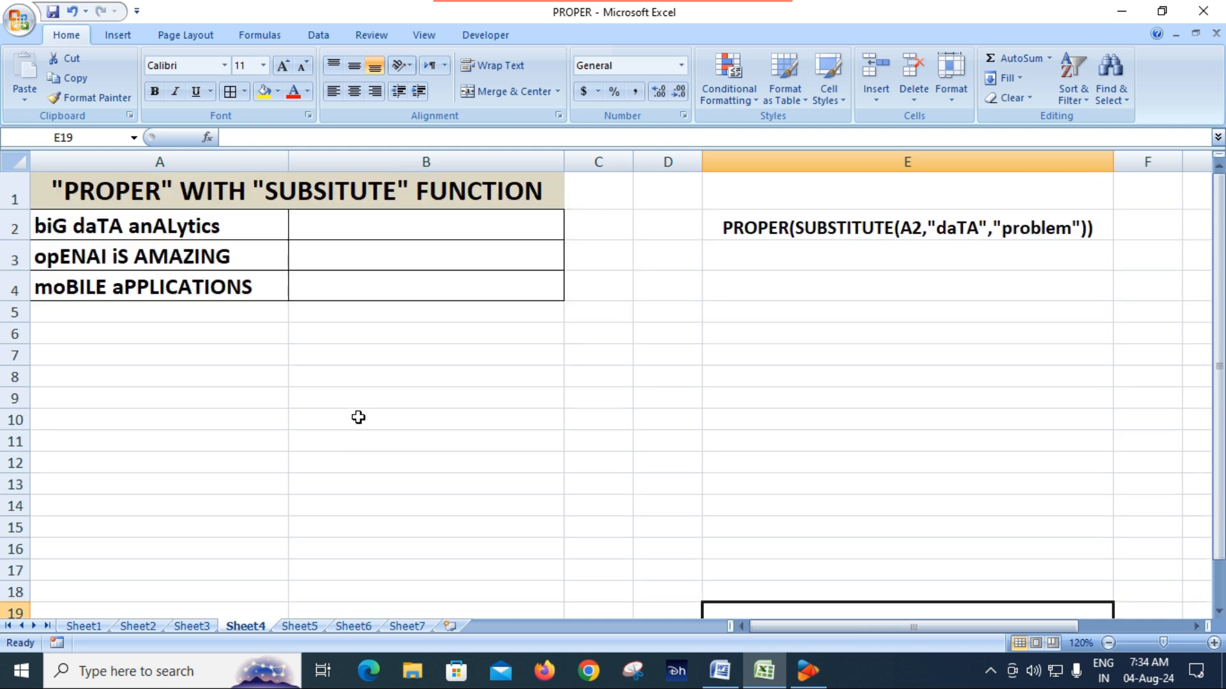
Step: Begin the formula =PROPER(SUBSTITUTE(A2, in cell B2, using A2 as the source text
{"action": "left_click", "coordinate": [367, 221]}
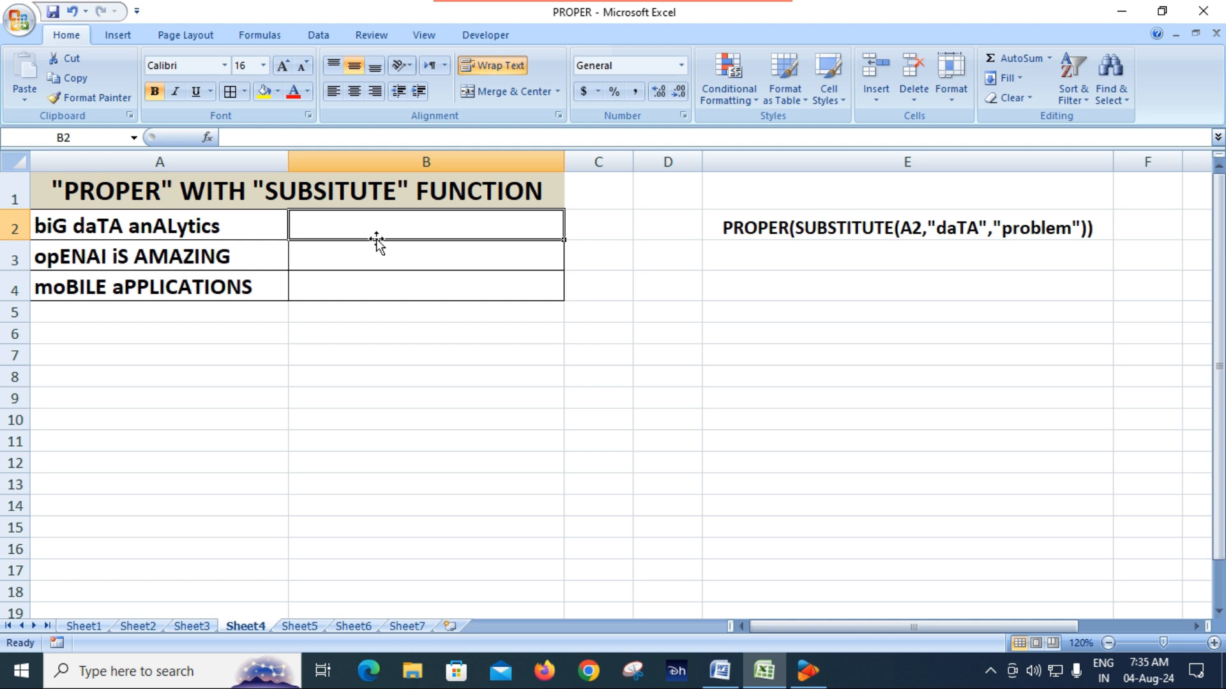
{"action": "type", "text": "="}
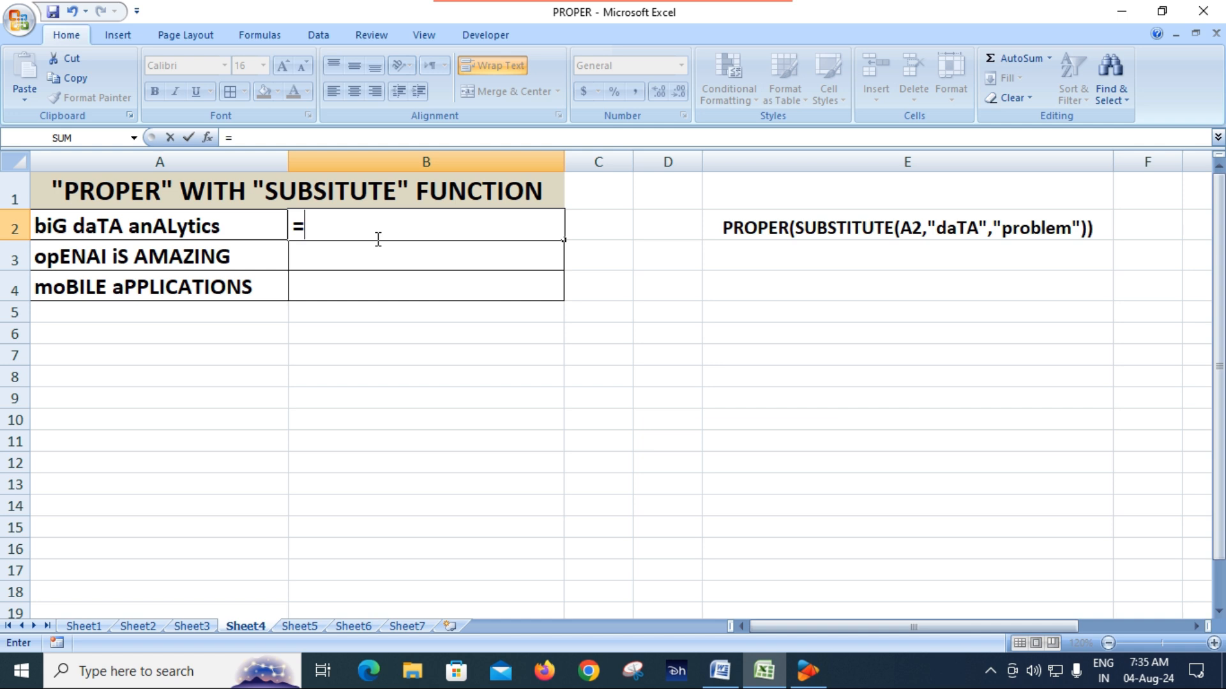
{"action": "type", "text": "prop"}
{"action": "key", "text": "Tab"}
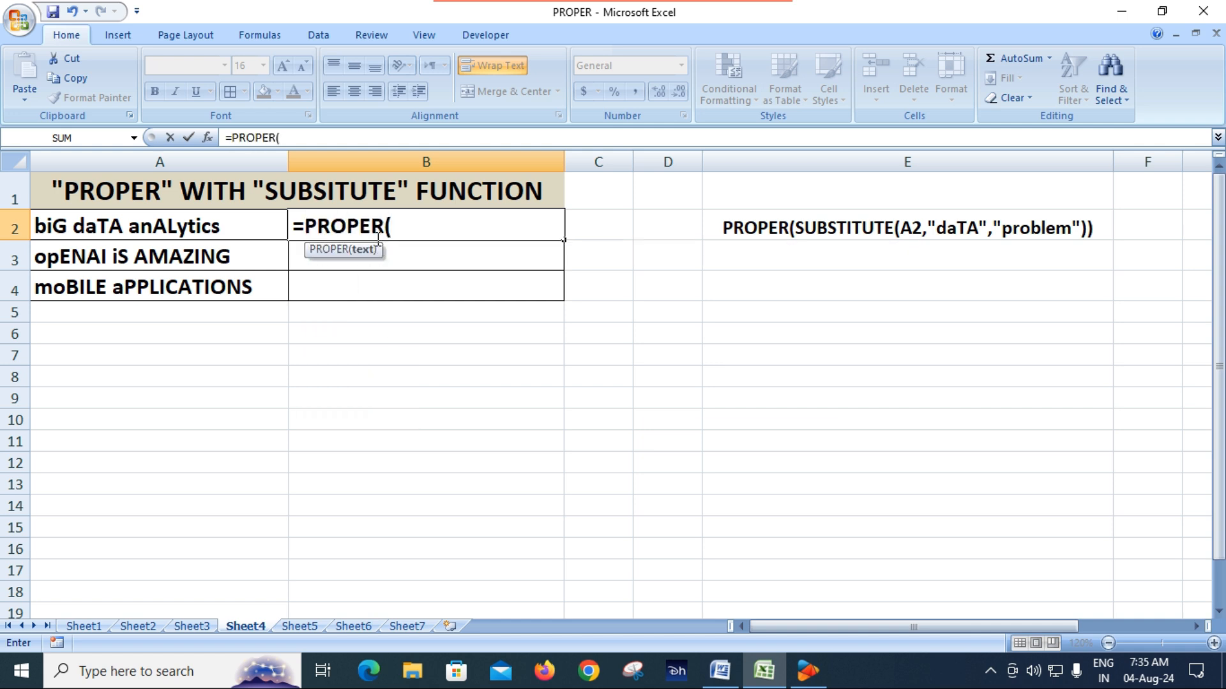
{"action": "type", "text": "sub"}
{"action": "key", "text": "Tab"}
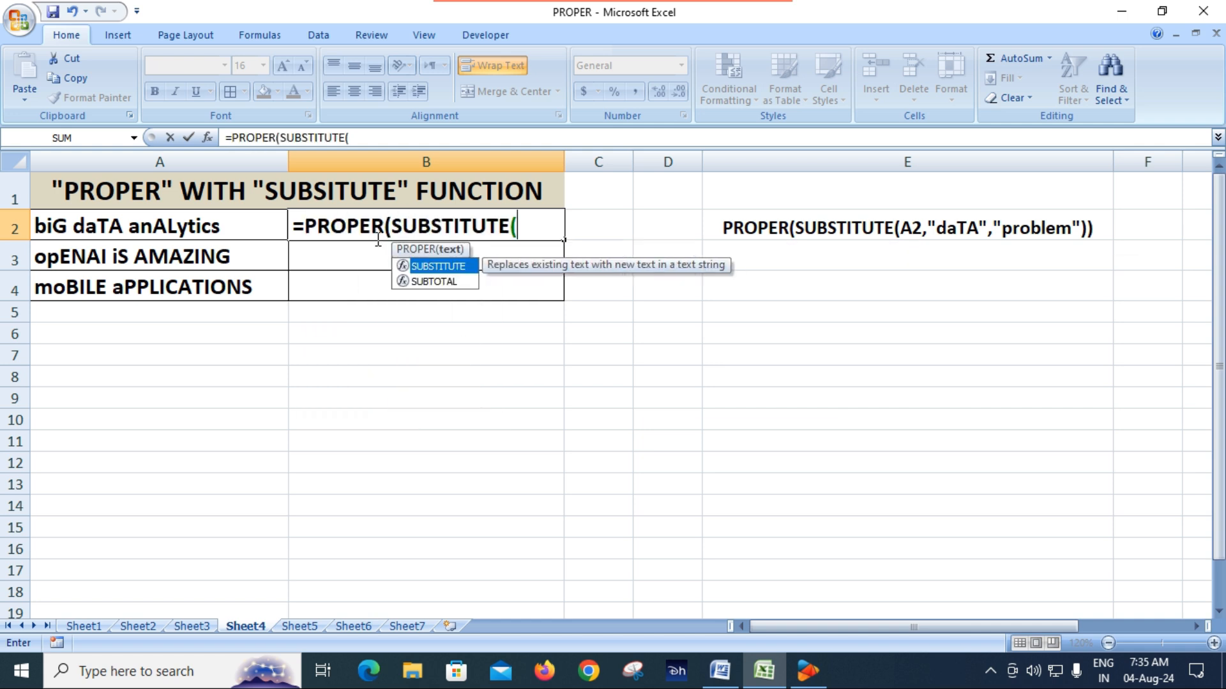
{"action": "left_click", "coordinate": [223, 231]}
{"action": "type", "text": ","}
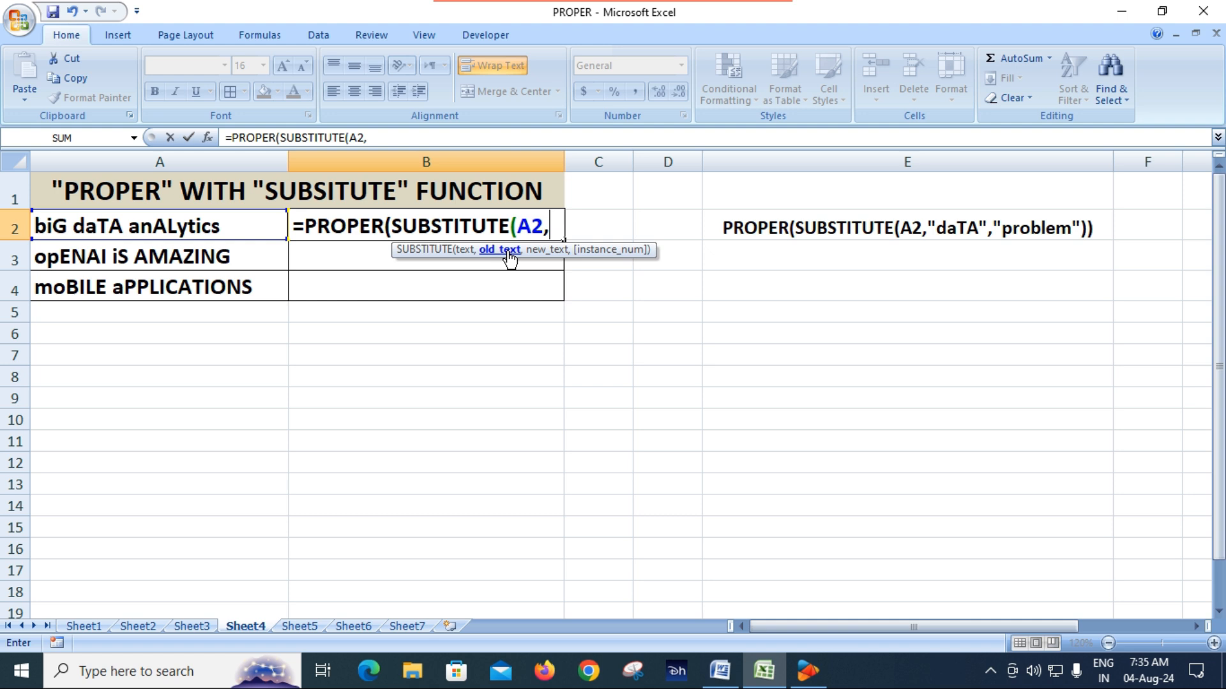
Step: Enter "analytics" as the old text argument of the SUBSTITUTE formula in B2
{"action": "type", "text": "\""}
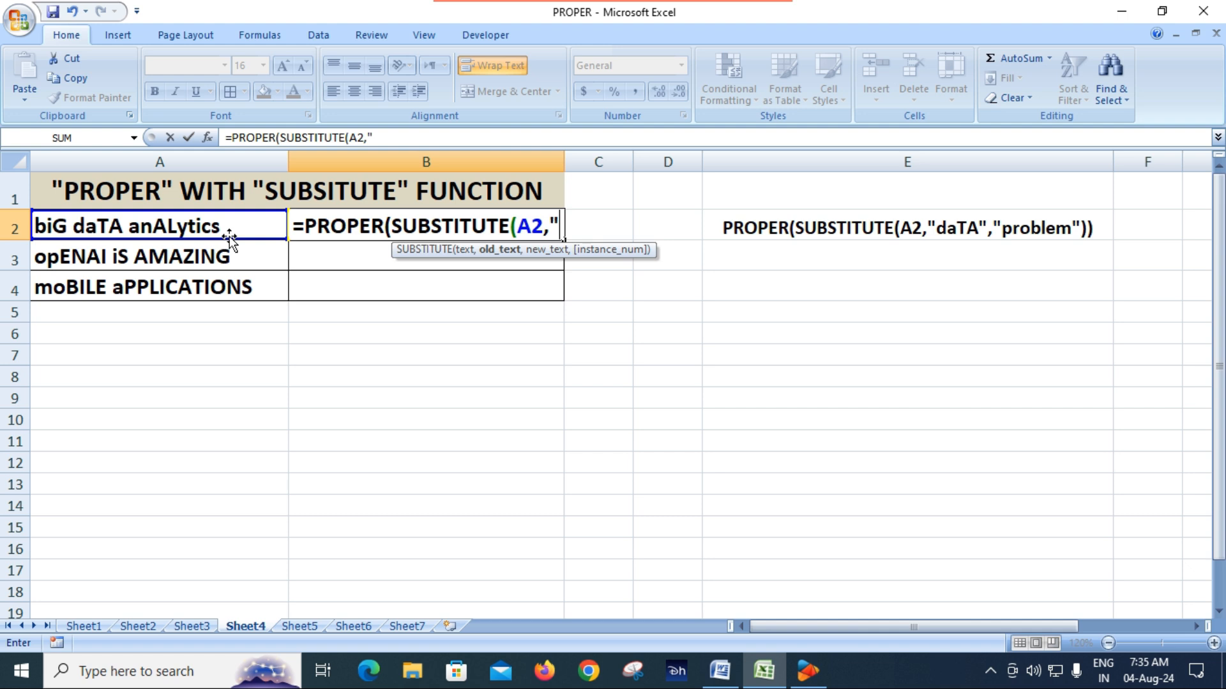
{"action": "type", "text": "ana"}
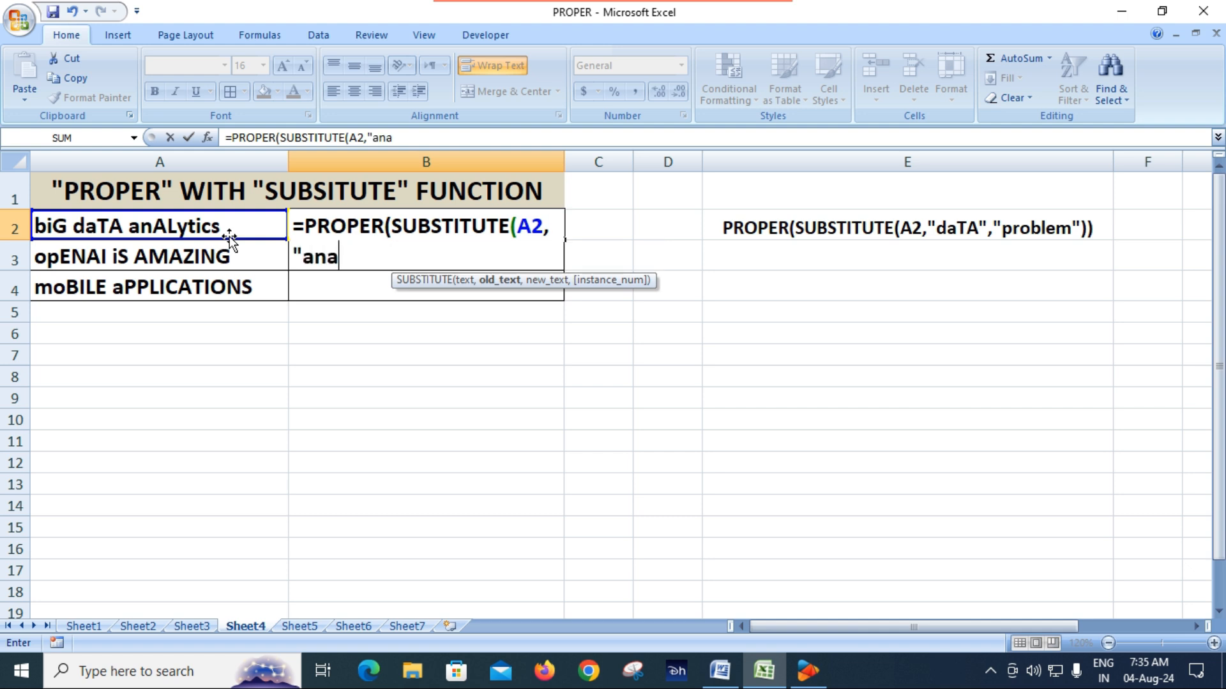
{"action": "type", "text": "ly"}
{"action": "type", "text": "ticcccs"}
{"action": "key", "text": "BackSpace"}
{"action": "key", "text": "BackSpace"}
{"action": "key", "text": "BackSpace"}
{"action": "key", "text": "BackSpace"}
{"action": "type", "text": "s"}
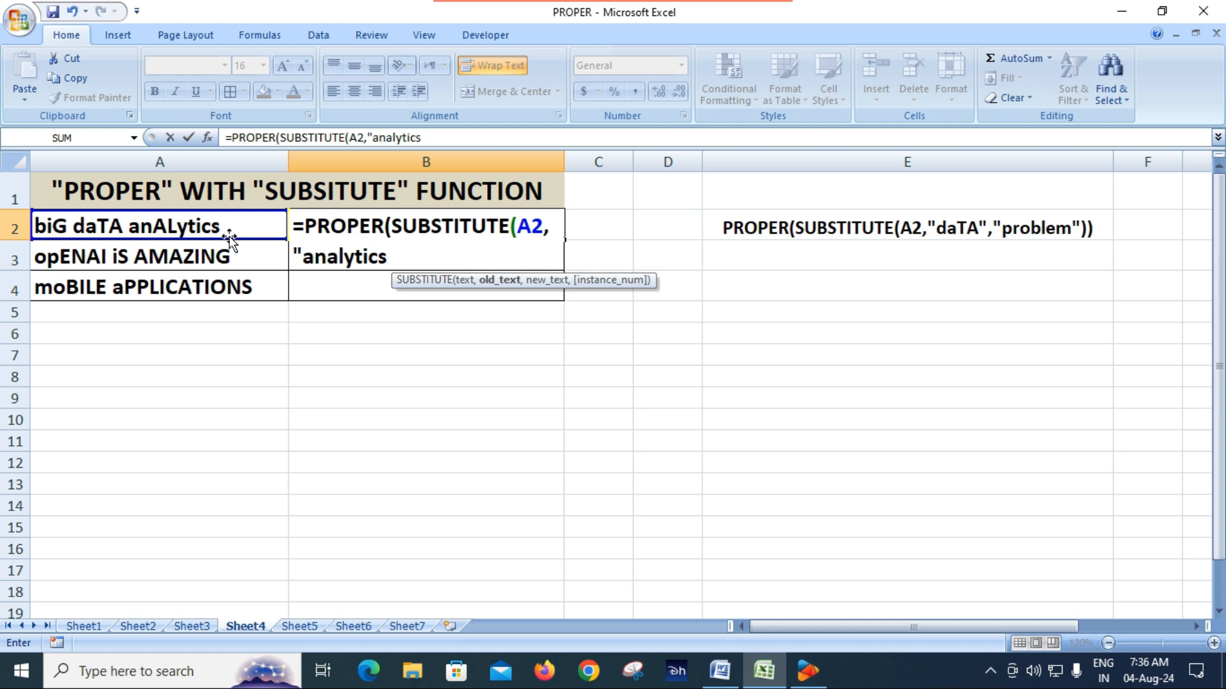
{"action": "type", "text": "\",\""}
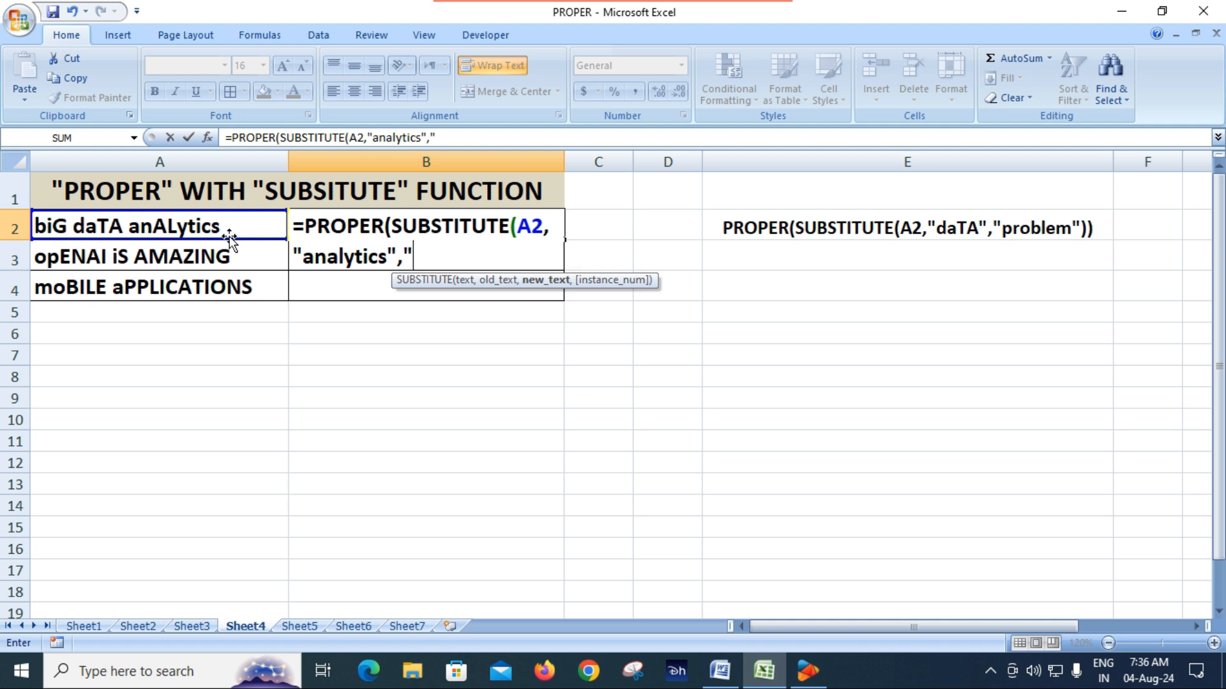
{"action": "type", "text": "problem\""}
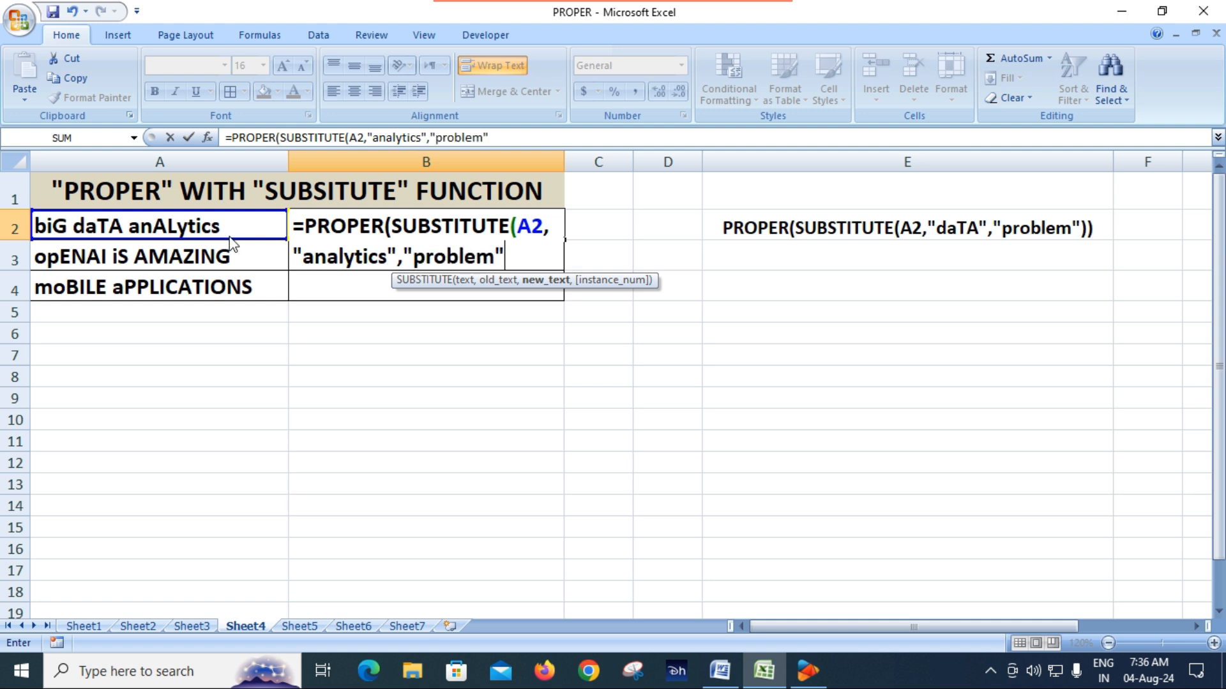
{"action": "type", "text": "))"}
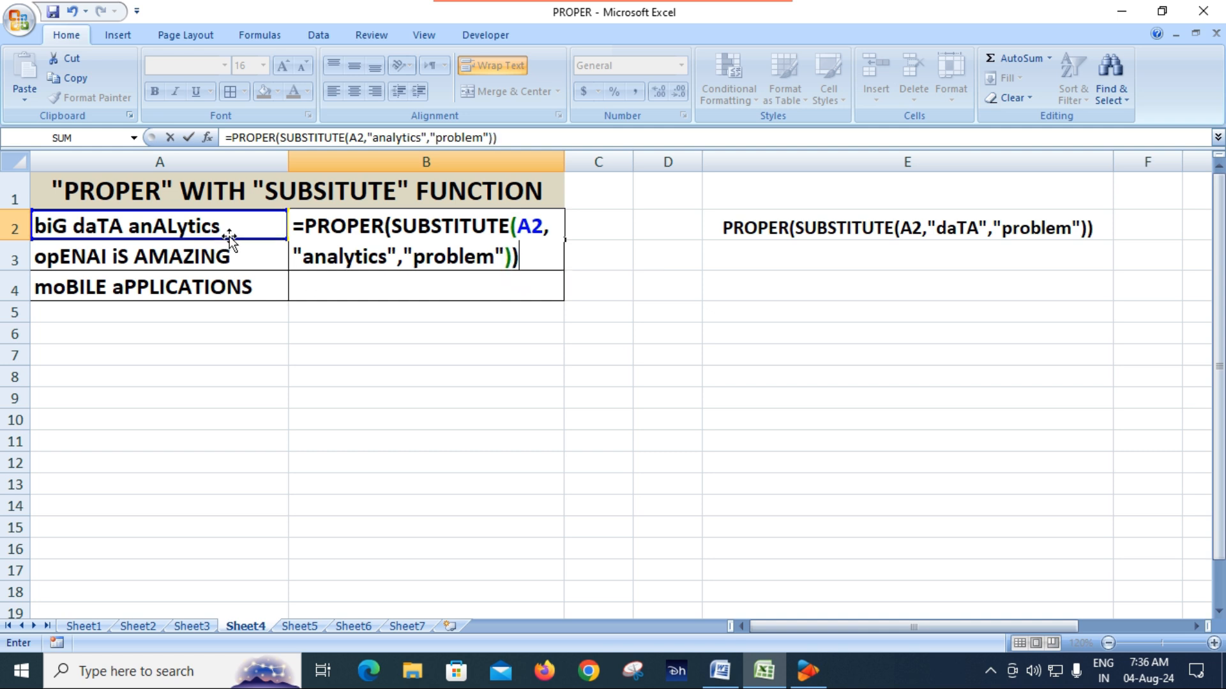
Step: Add "problem" as the new text argument and complete the PROPER and SUBSTITUTE formula in B2
{"action": "key", "text": "Return"}
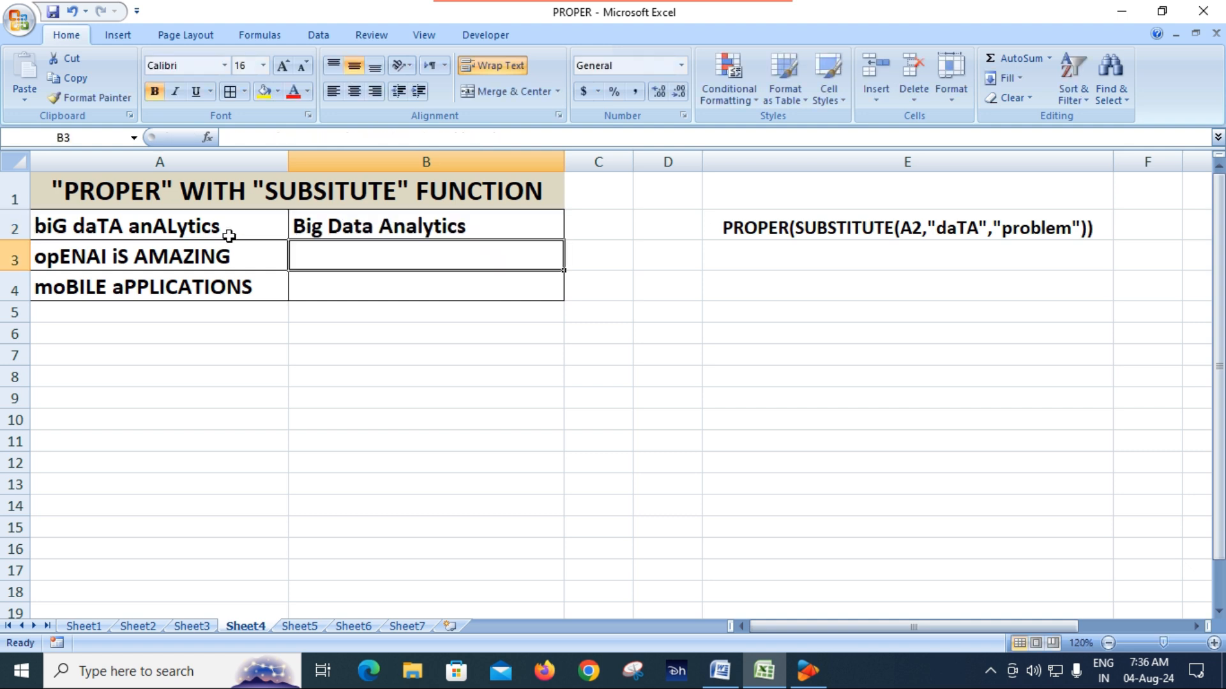
Step: Change the old text in the B2 formula to "anALytics" to match the letter case of A2
{"action": "left_click", "coordinate": [475, 222]}
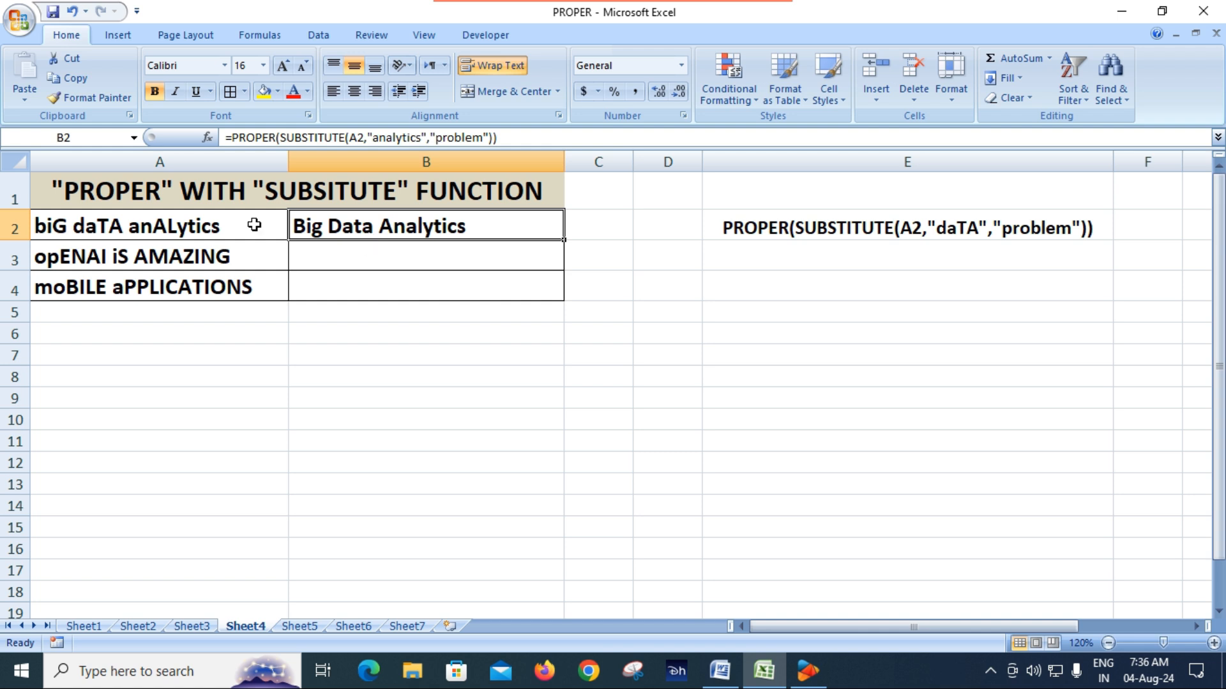
{"action": "left_click", "coordinate": [194, 226]}
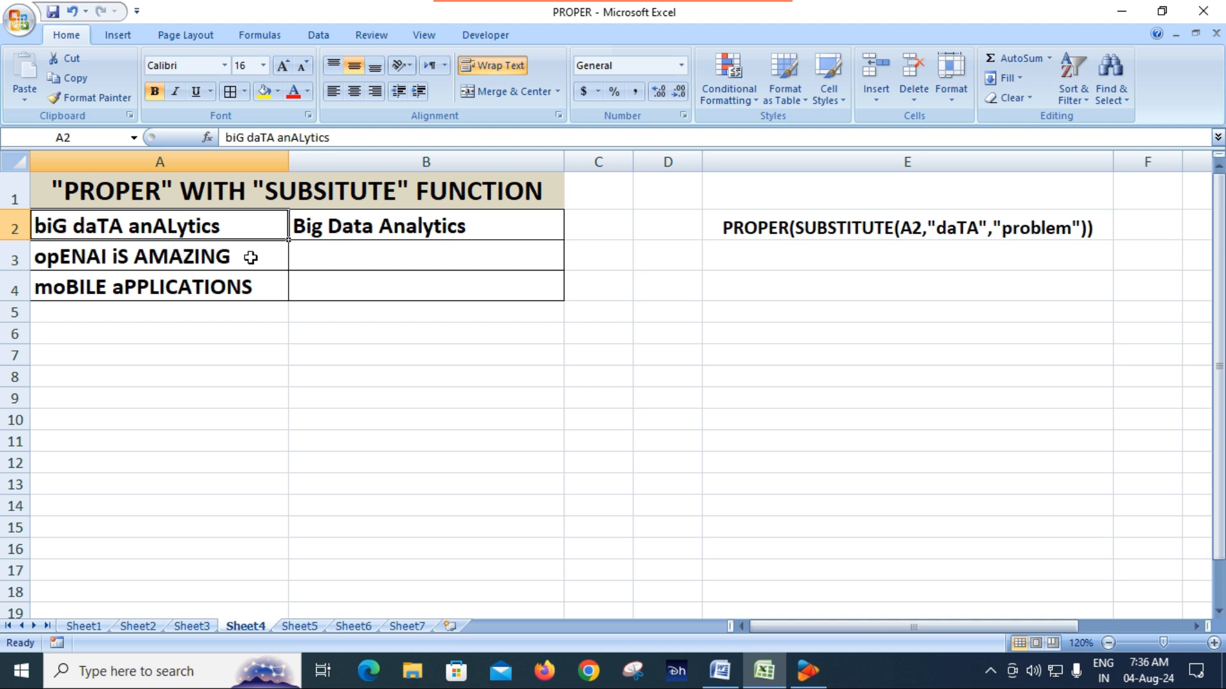
{"action": "double_click", "coordinate": [406, 231]}
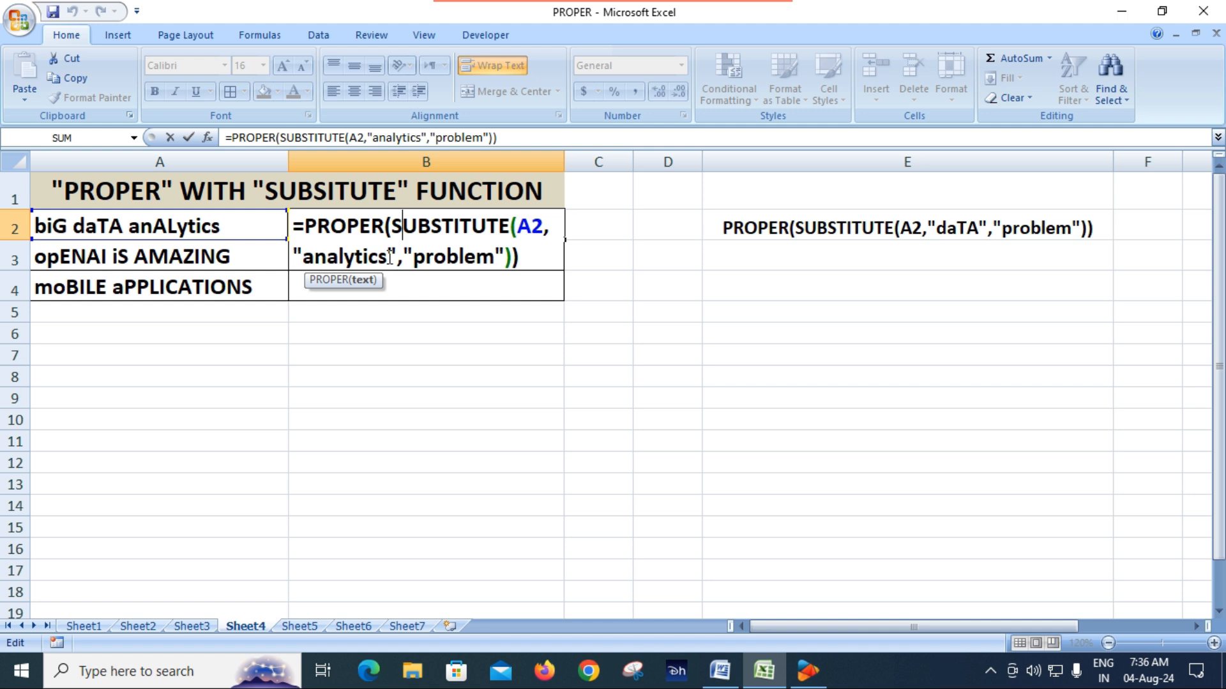
{"action": "left_click", "coordinate": [388, 257]}
{"action": "key", "text": "BackSpace"}
{"action": "key", "text": "BackSpace"}
{"action": "key", "text": "BackSpace"}
{"action": "key", "text": "BackSpace"}
{"action": "key", "text": "BackSpace"}
{"action": "key", "text": "BackSpace"}
{"action": "key", "text": "BackSpace"}
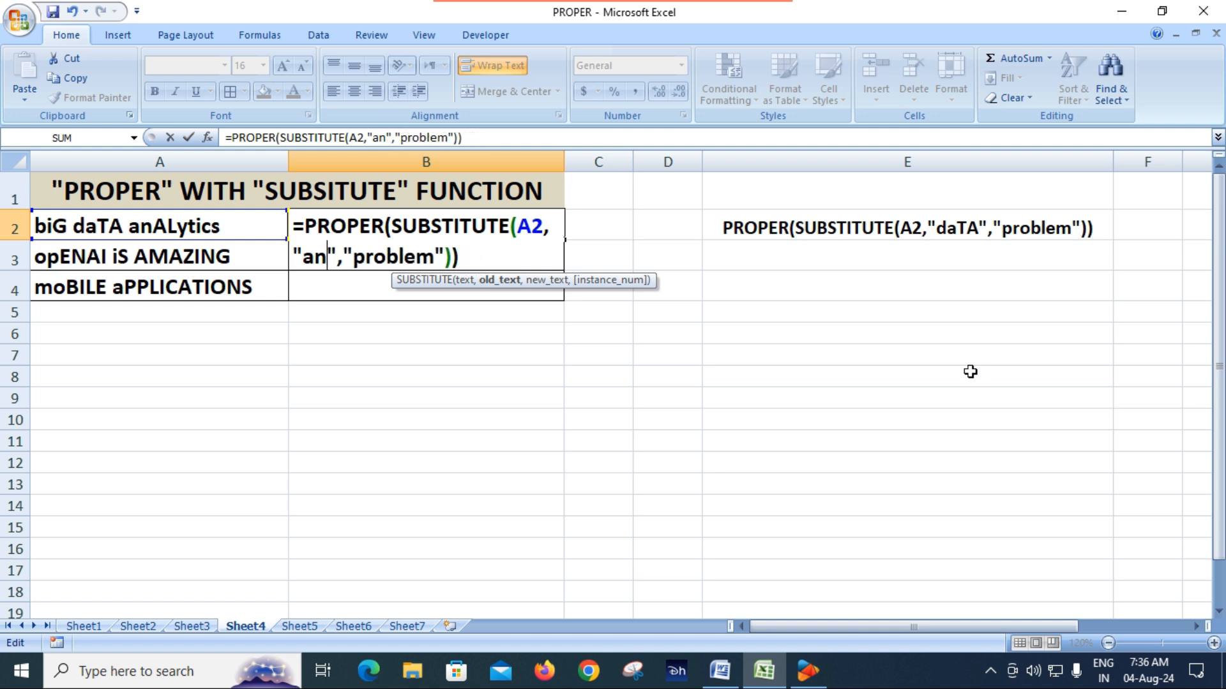
{"action": "type", "text": "AL"}
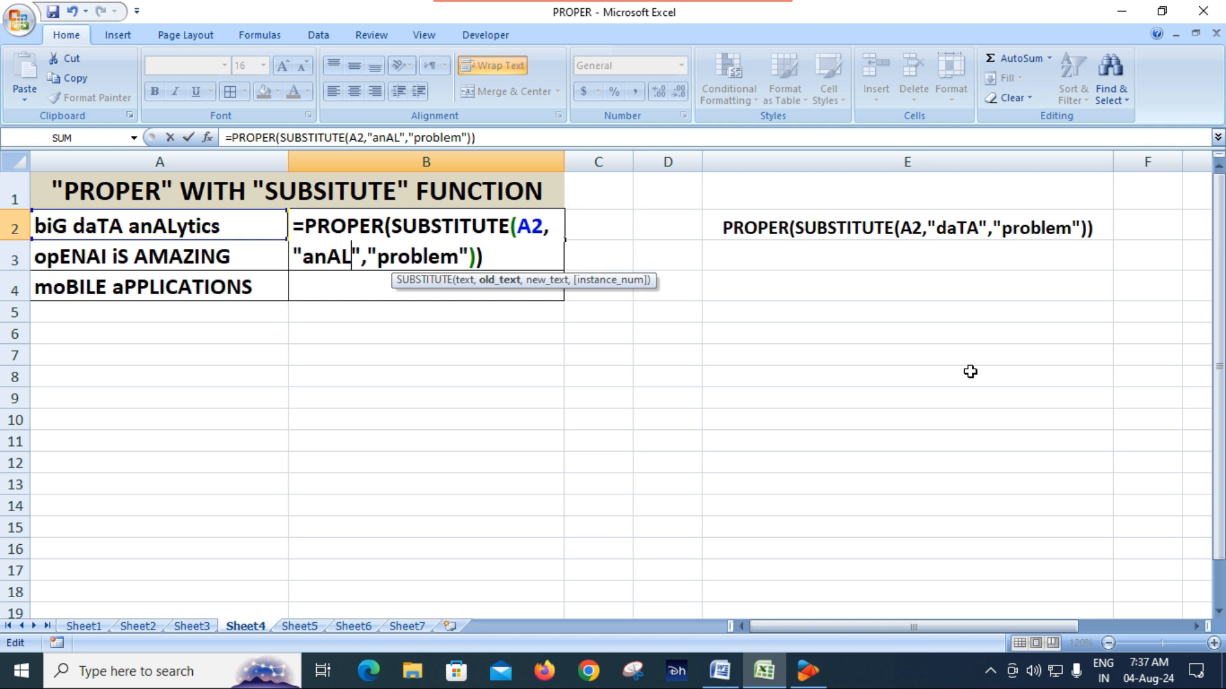
{"action": "type", "text": "ytics"}
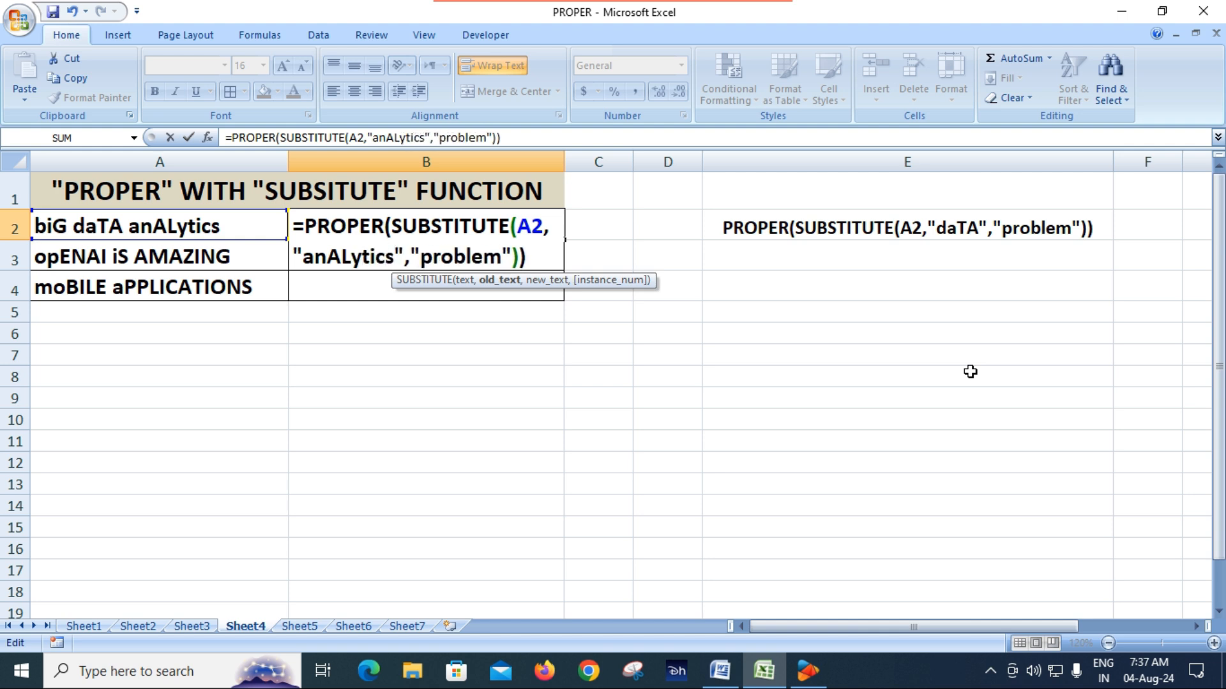
{"action": "key", "text": "Return"}
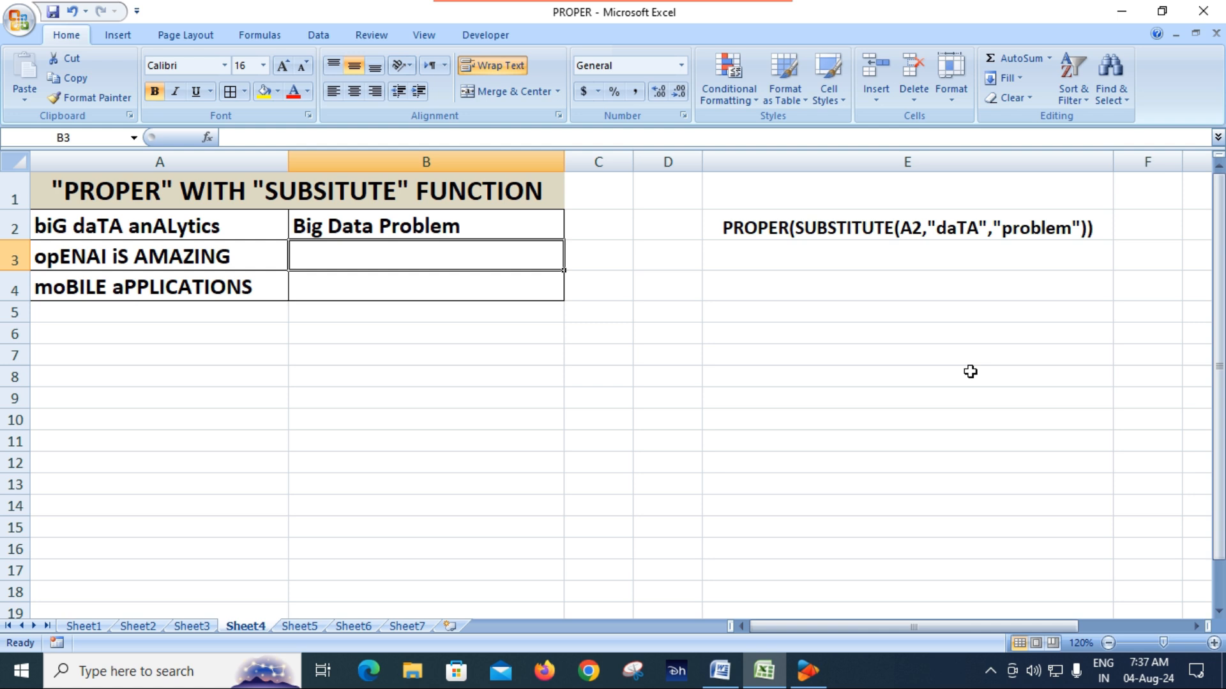
Step: Compare the source text in A2 with the B2 formula and the sample formula in E2
{"action": "left_click", "coordinate": [198, 231]}
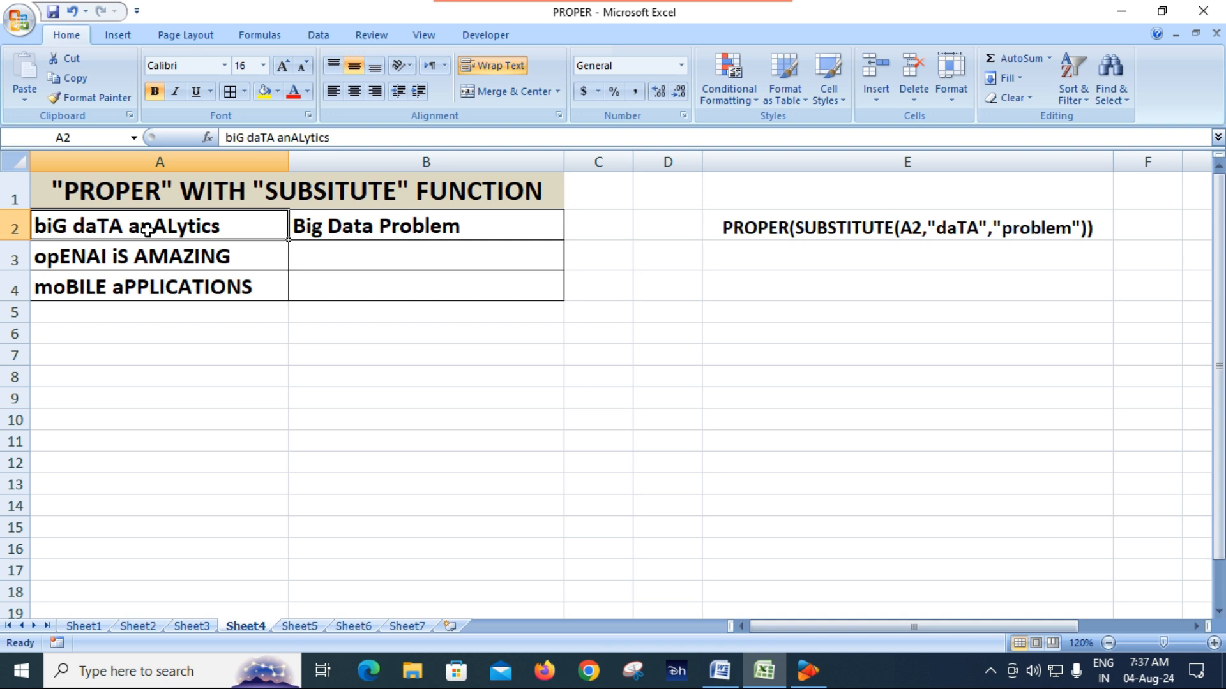
{"action": "left_click", "coordinate": [464, 236]}
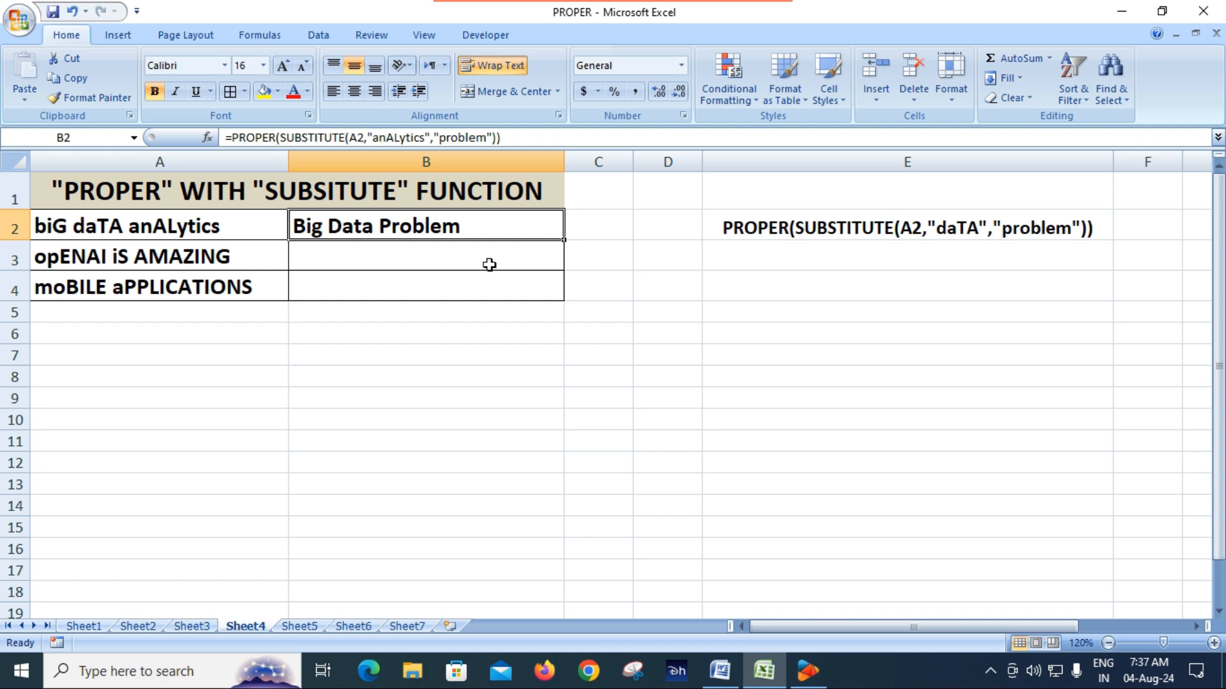
{"action": "left_click", "coordinate": [759, 235]}
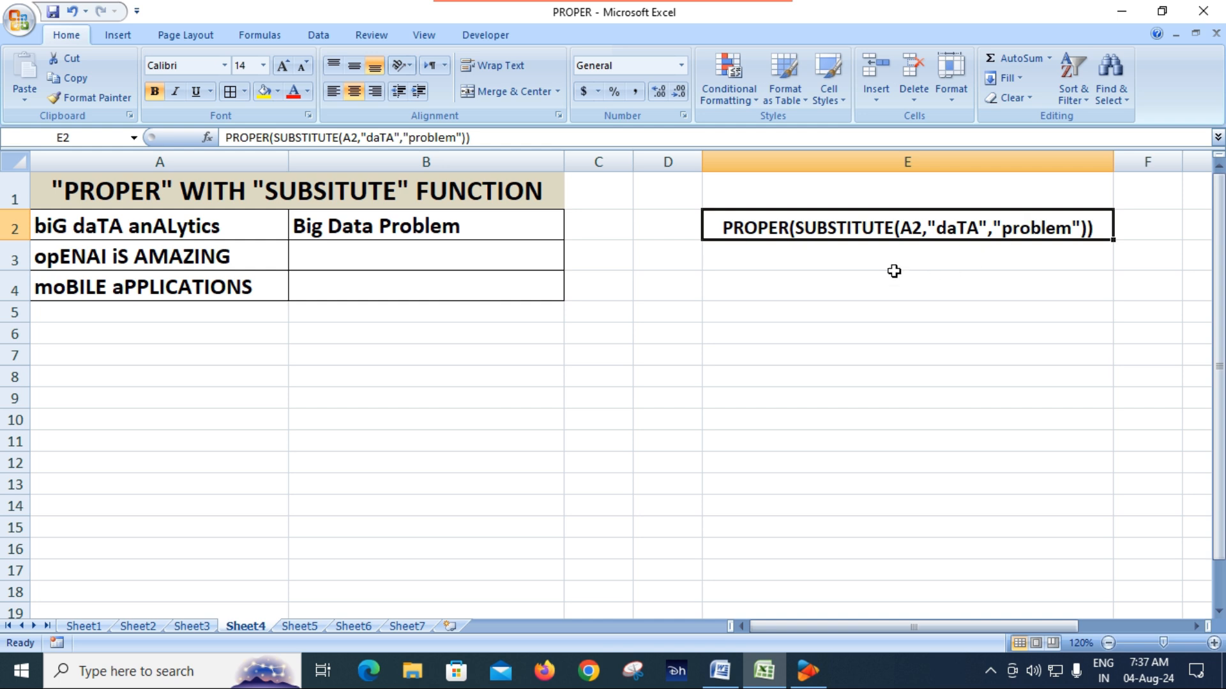
Step: Fill the PROPER and SUBSTITUTE formula from B2 down to B4 and check B4
{"action": "left_click", "coordinate": [350, 257]}
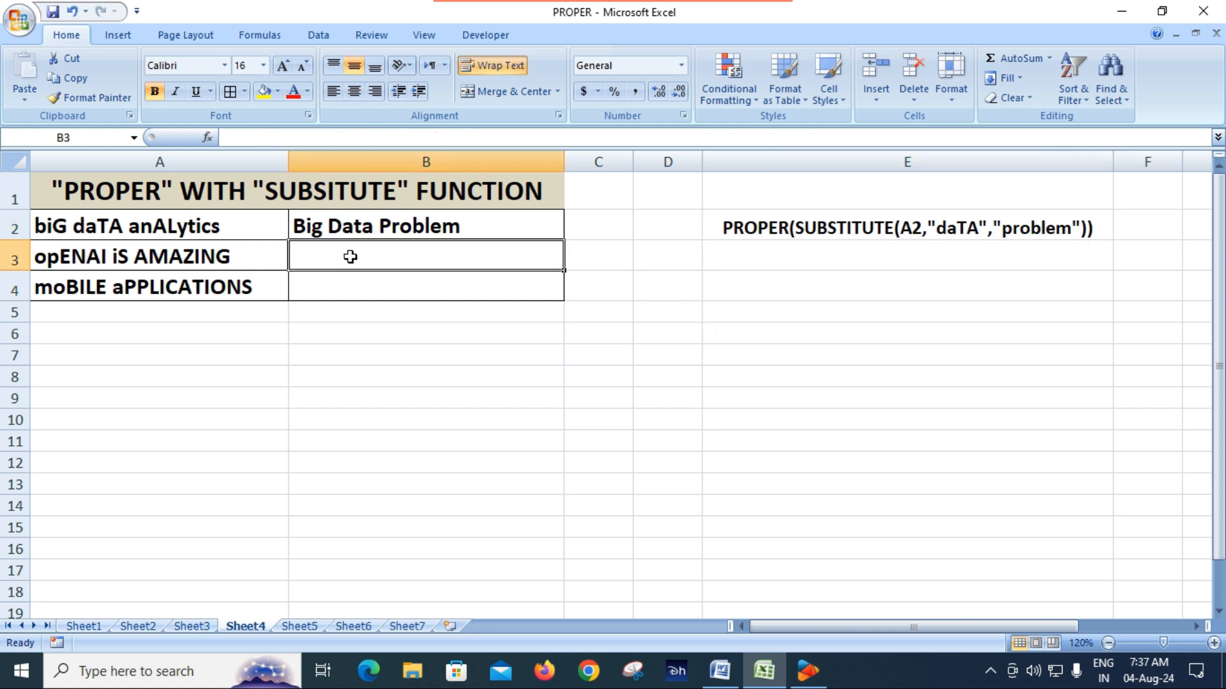
{"action": "left_click", "coordinate": [429, 234]}
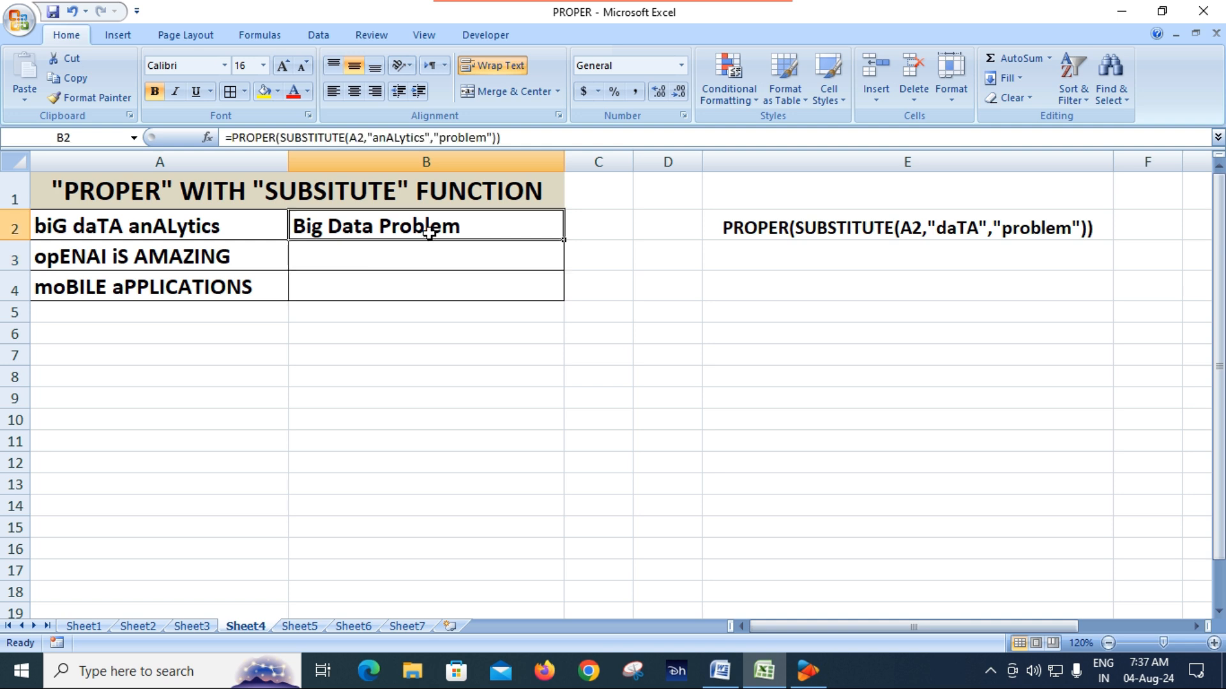
{"action": "left_click_drag", "start_coordinate": [567, 244], "coordinate": [565, 269]}
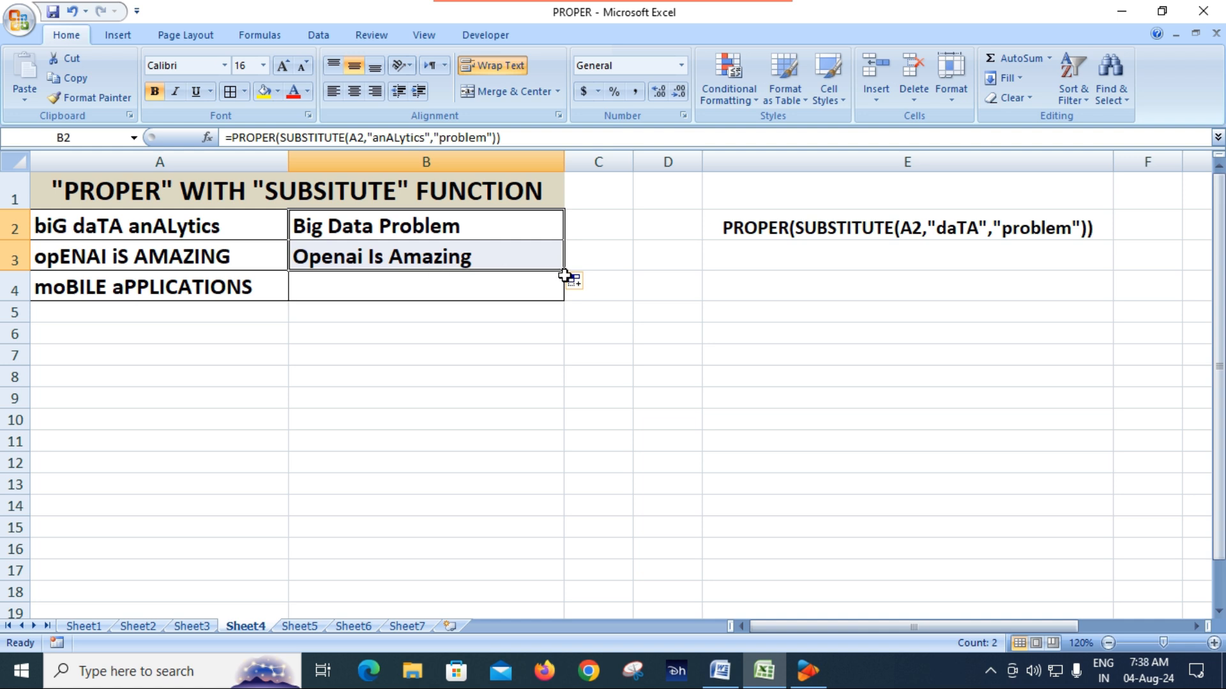
{"action": "left_click_drag", "start_coordinate": [564, 275], "coordinate": [566, 295]}
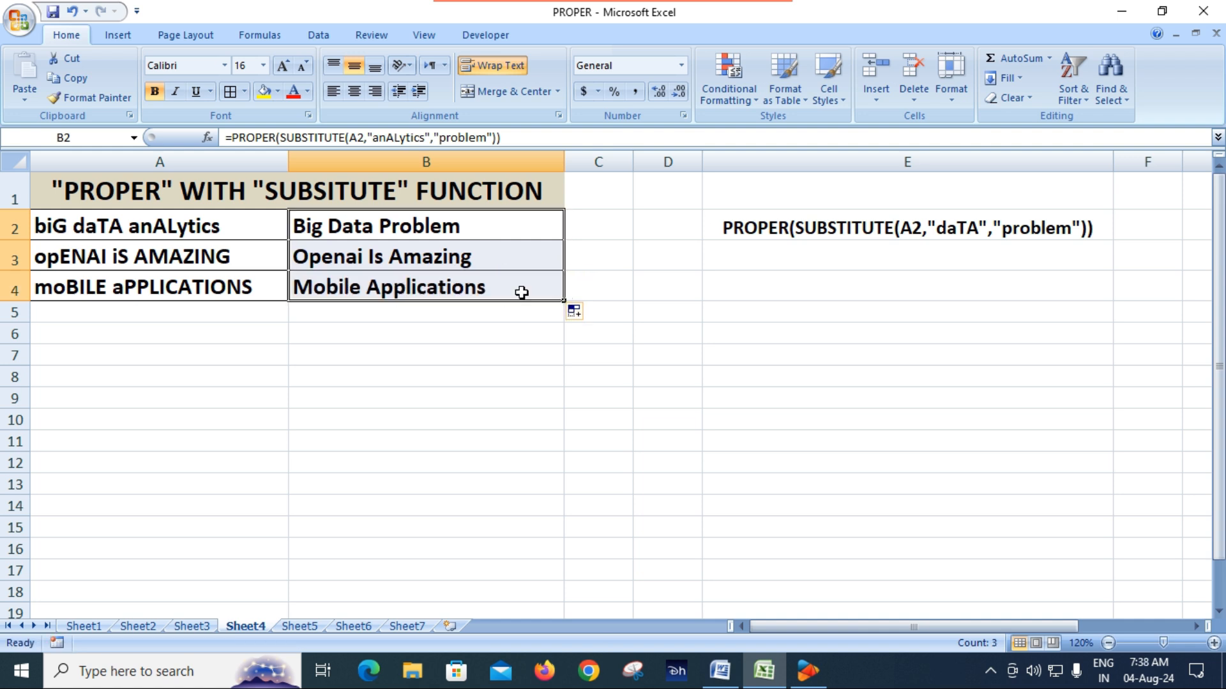
{"action": "left_click", "coordinate": [424, 283]}
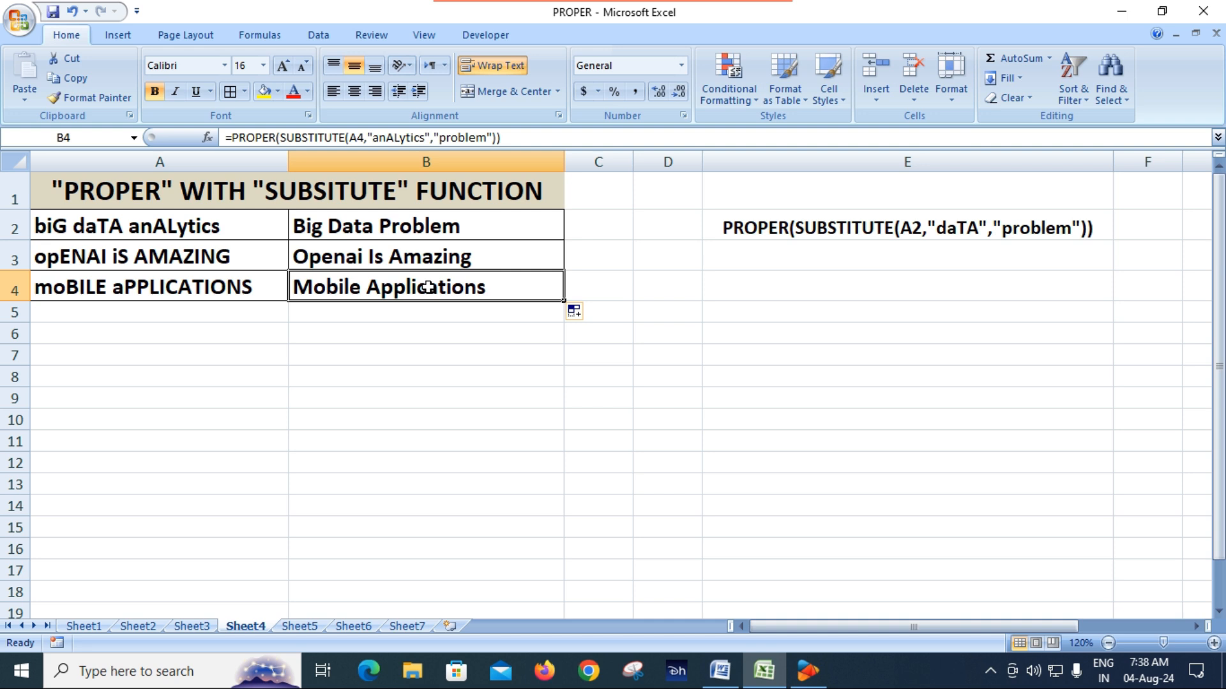
Step: Replace the old text argument in the B3 formula with "AMAZING"
{"action": "left_click", "coordinate": [416, 256]}
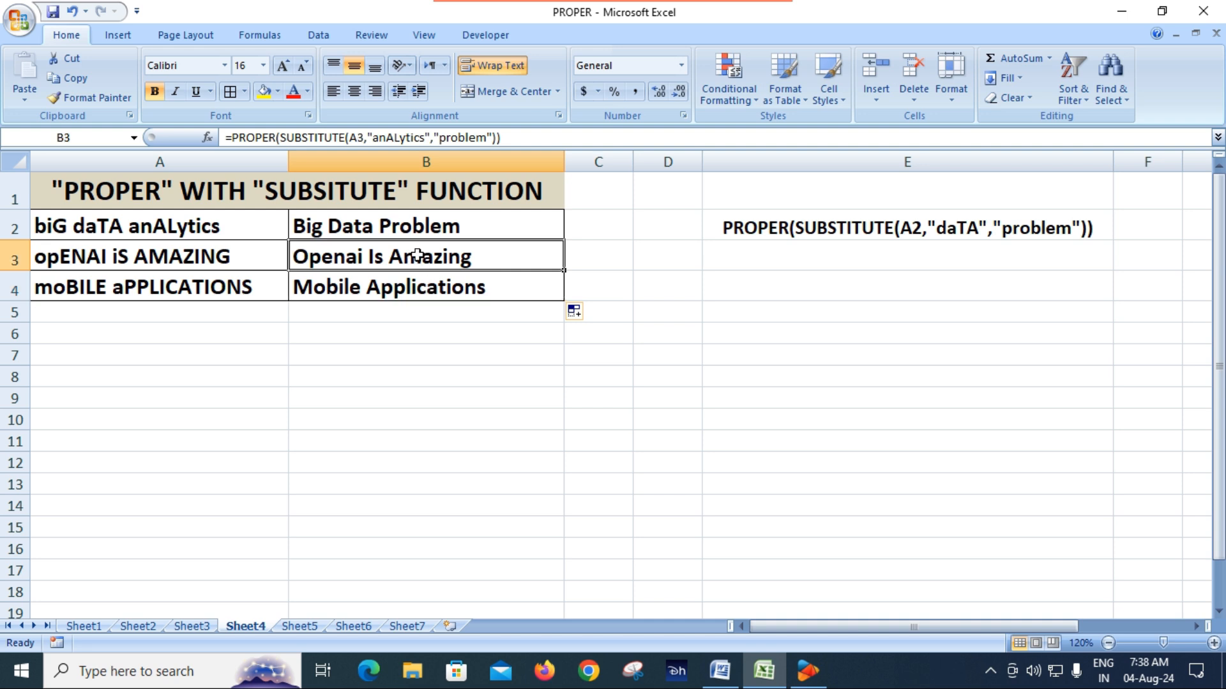
{"action": "double_click", "coordinate": [416, 256]}
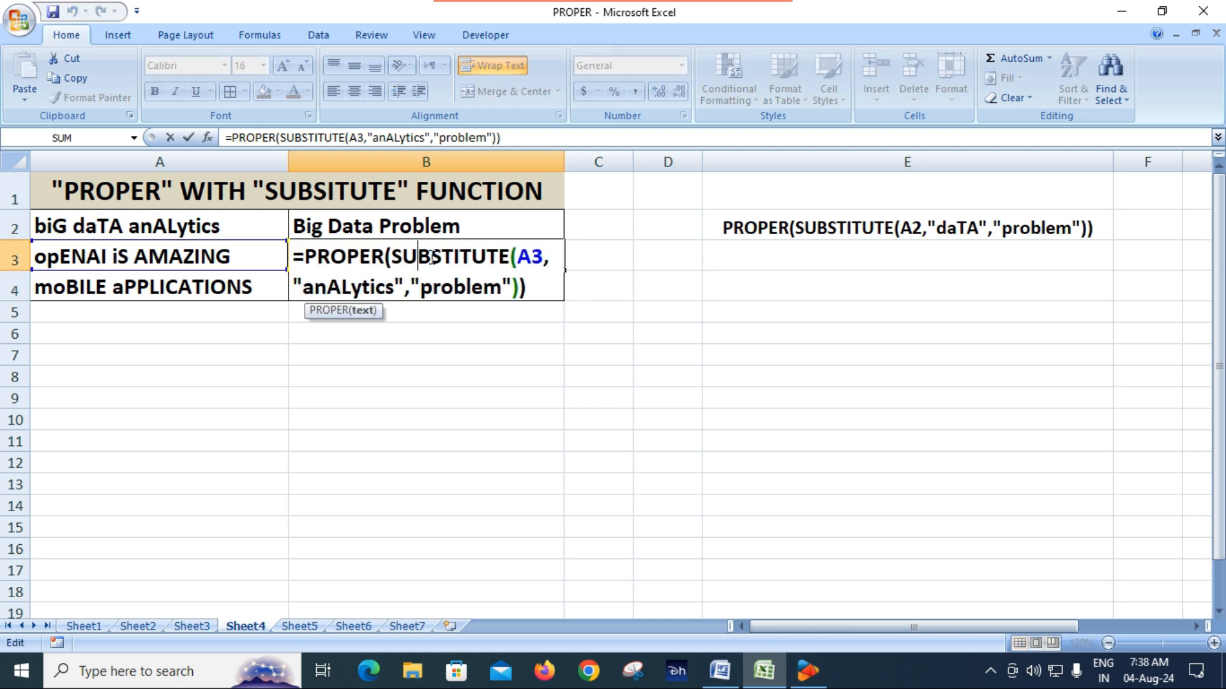
{"action": "left_click", "coordinate": [395, 293]}
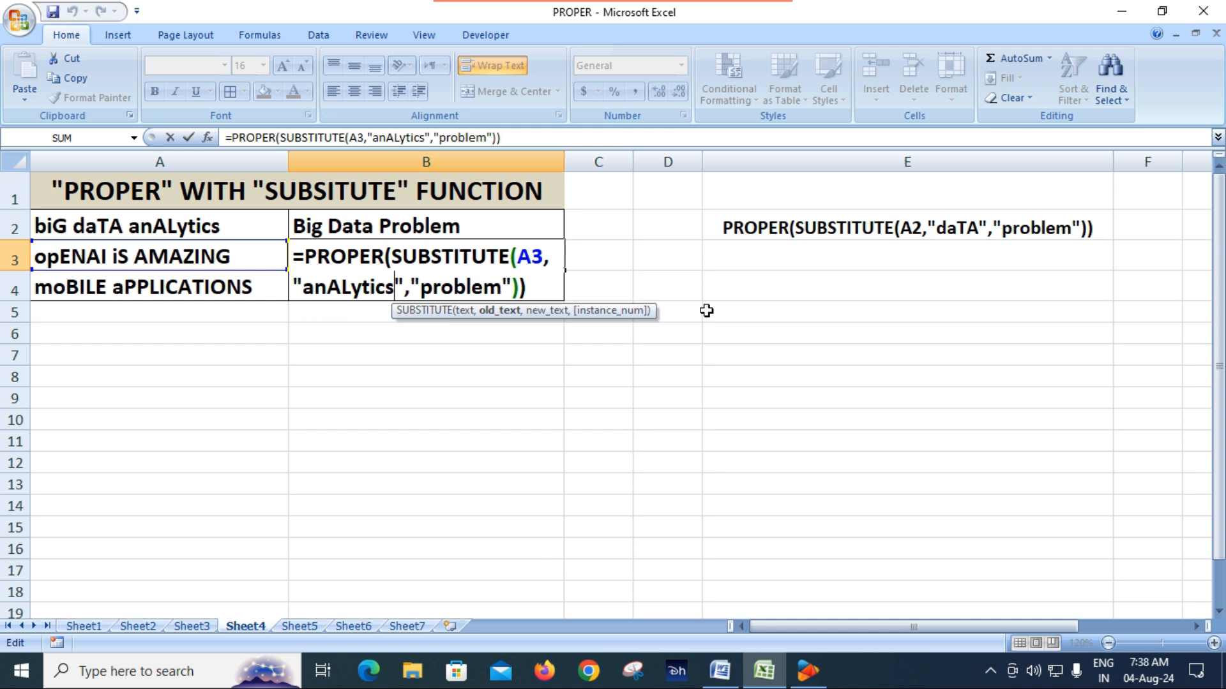
{"action": "key", "text": "BackSpace"}
{"action": "key", "text": "BackSpace"}
{"action": "key", "text": "BackSpace"}
{"action": "key", "text": "BackSpace"}
{"action": "key", "text": "BackSpace"}
{"action": "key", "text": "BackSpace"}
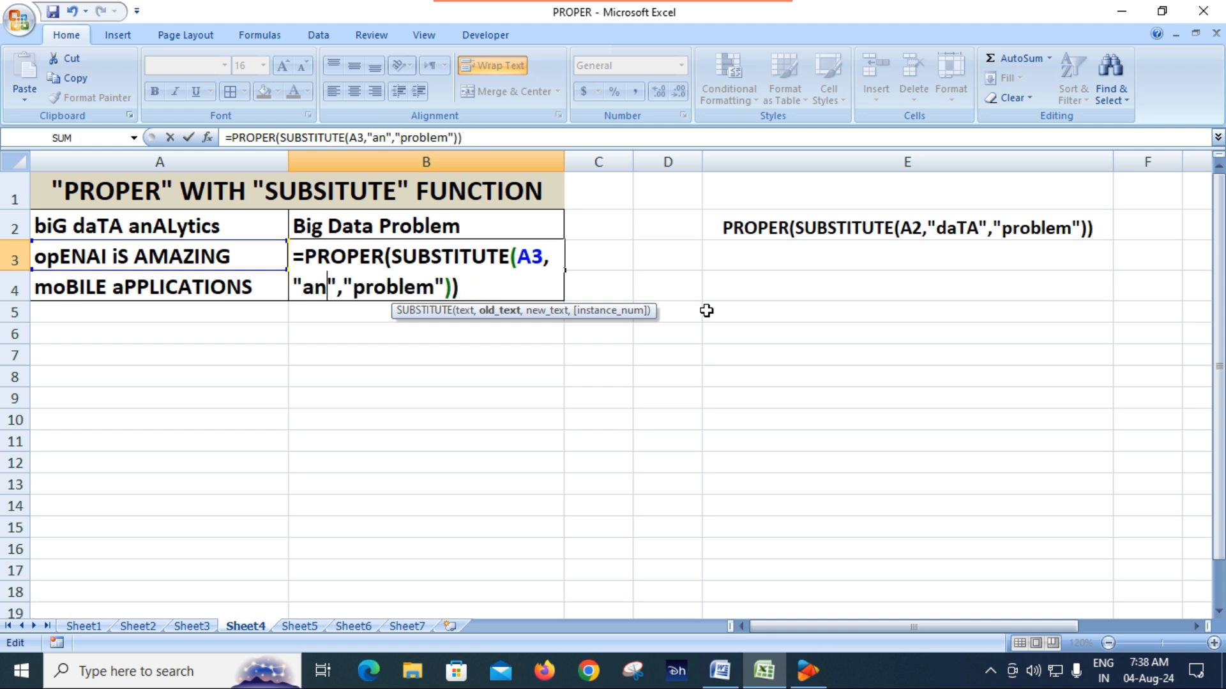
{"action": "key", "text": "BackSpace"}
{"action": "key", "text": "BackSpace"}
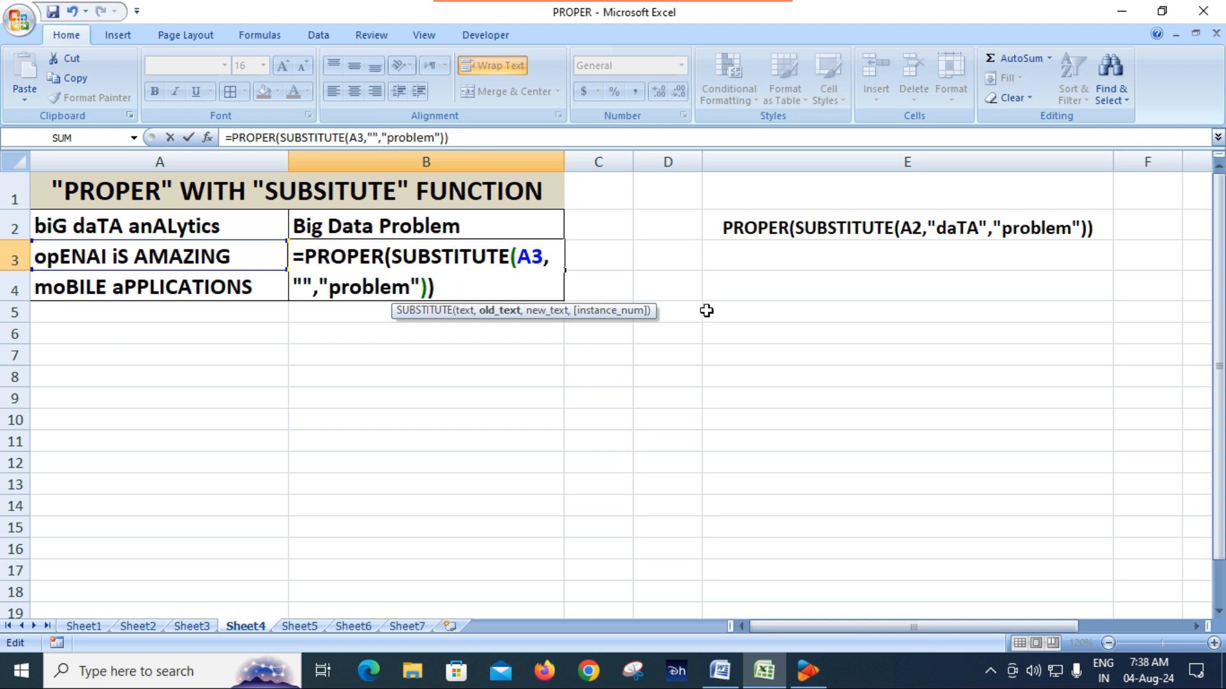
{"action": "type", "text": "AMAZ"}
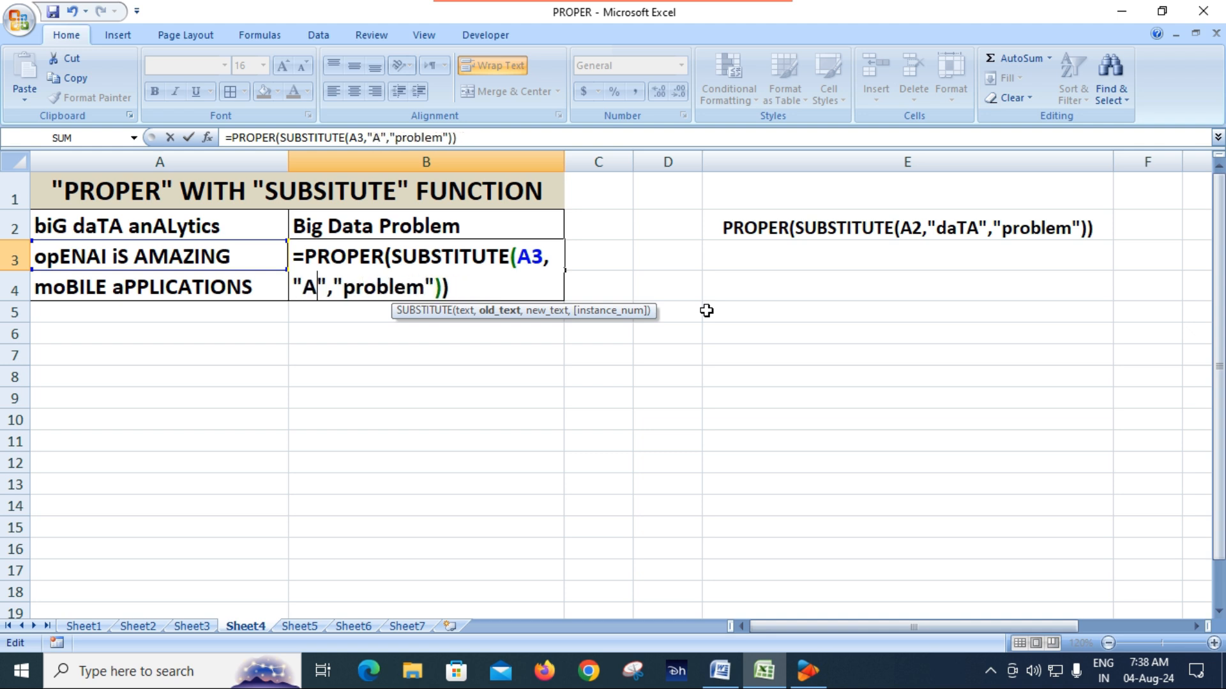
{"action": "type", "text": "ING"}
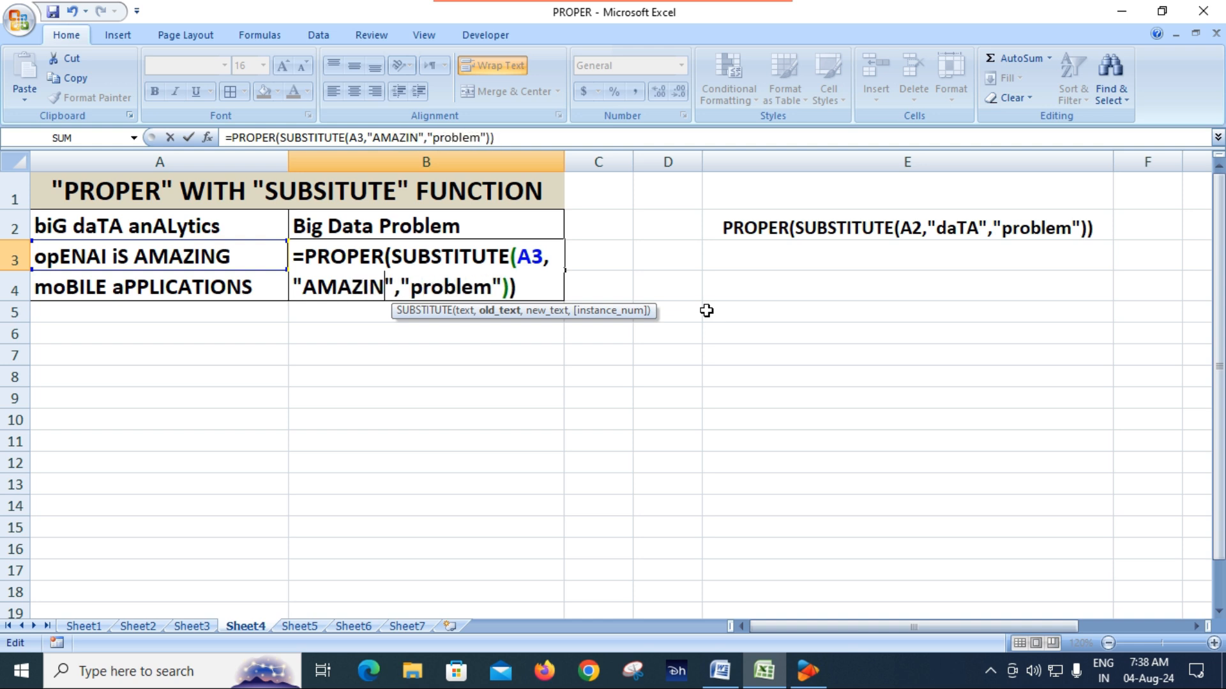
Step: Replace the new text argument in the B3 formula with "aweSOmE" and review the finished formula
{"action": "left_click", "coordinate": [430, 286]}
{"action": "key", "text": "Delete"}
{"action": "key", "text": "Delete"}
{"action": "key", "text": "Delete"}
{"action": "key", "text": "Delete"}
{"action": "key", "text": "Delete"}
{"action": "key", "text": "Delete"}
{"action": "key", "text": "Delete"}
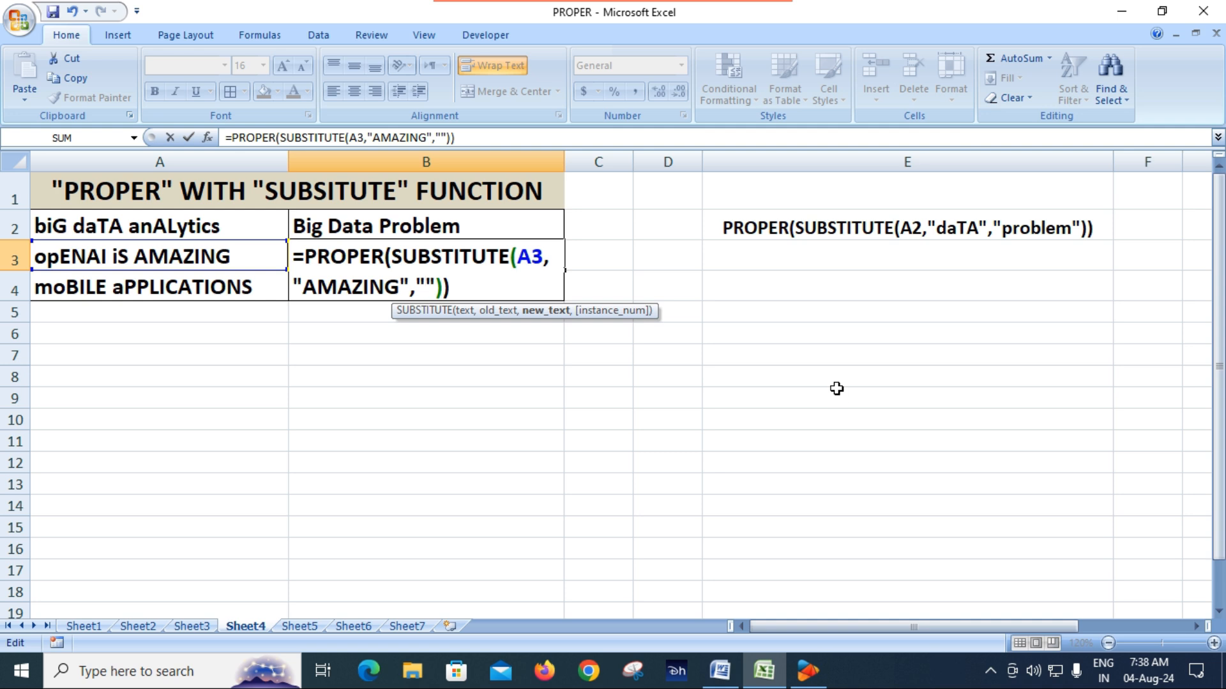
{"action": "type", "text": "aw"}
{"action": "type", "text": "eSO"}
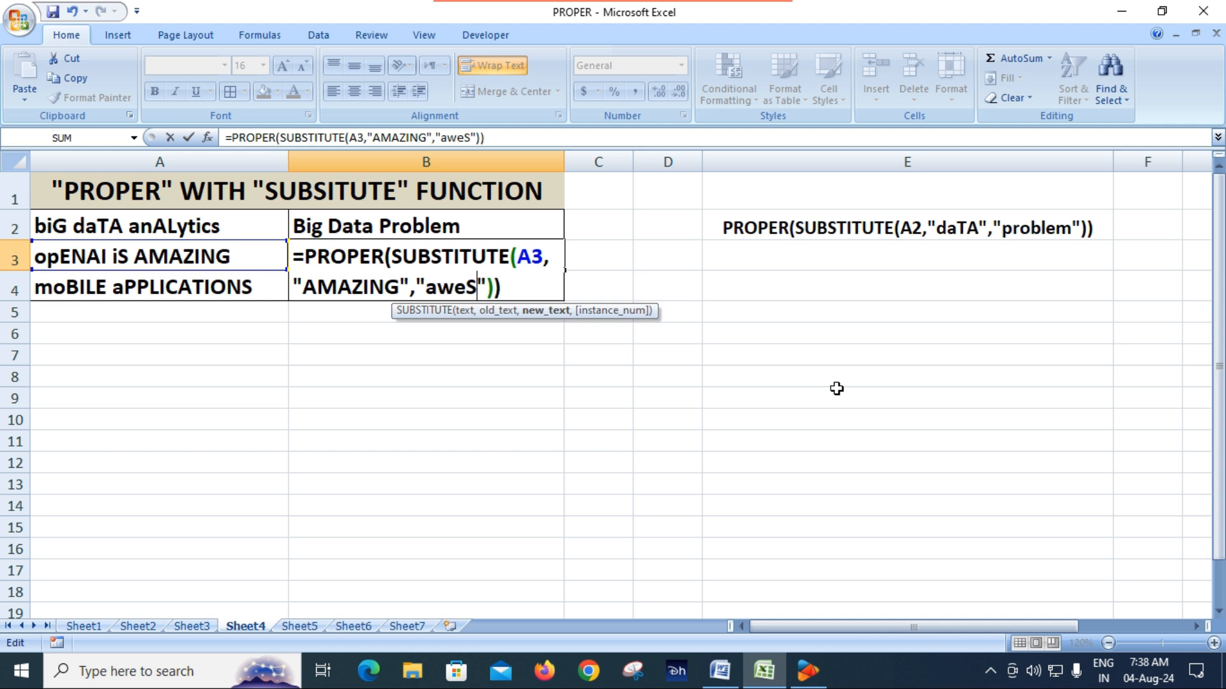
{"action": "type", "text": "mE"}
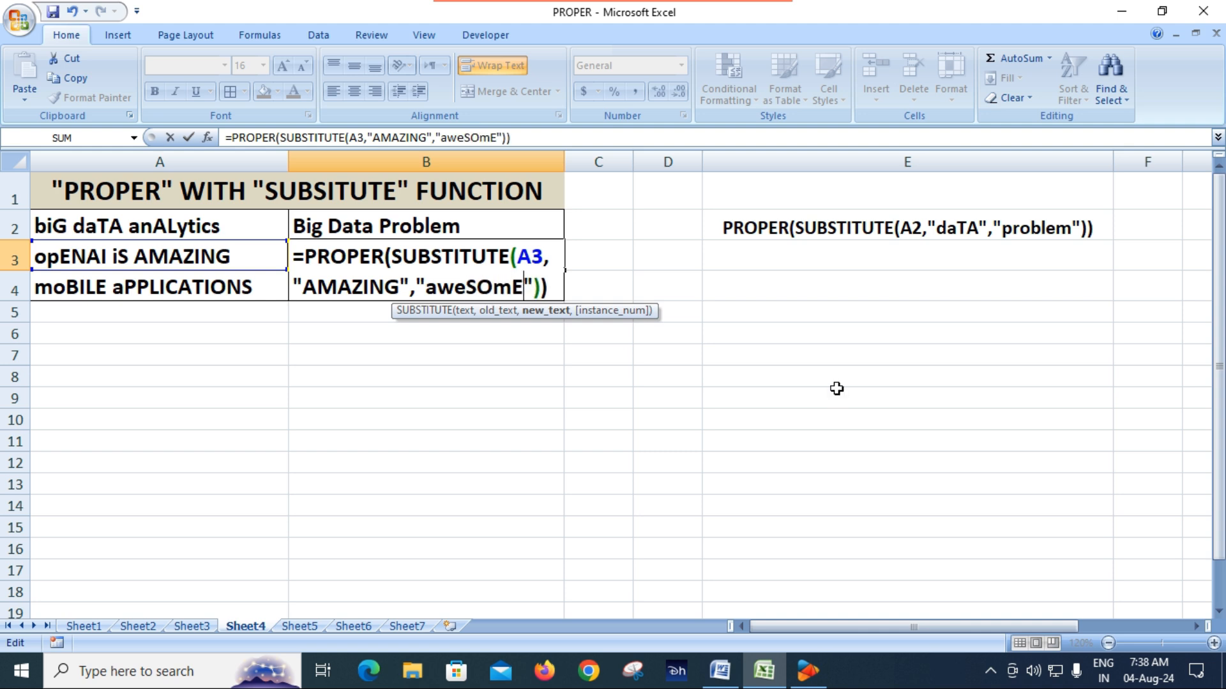
{"action": "key", "text": "Return"}
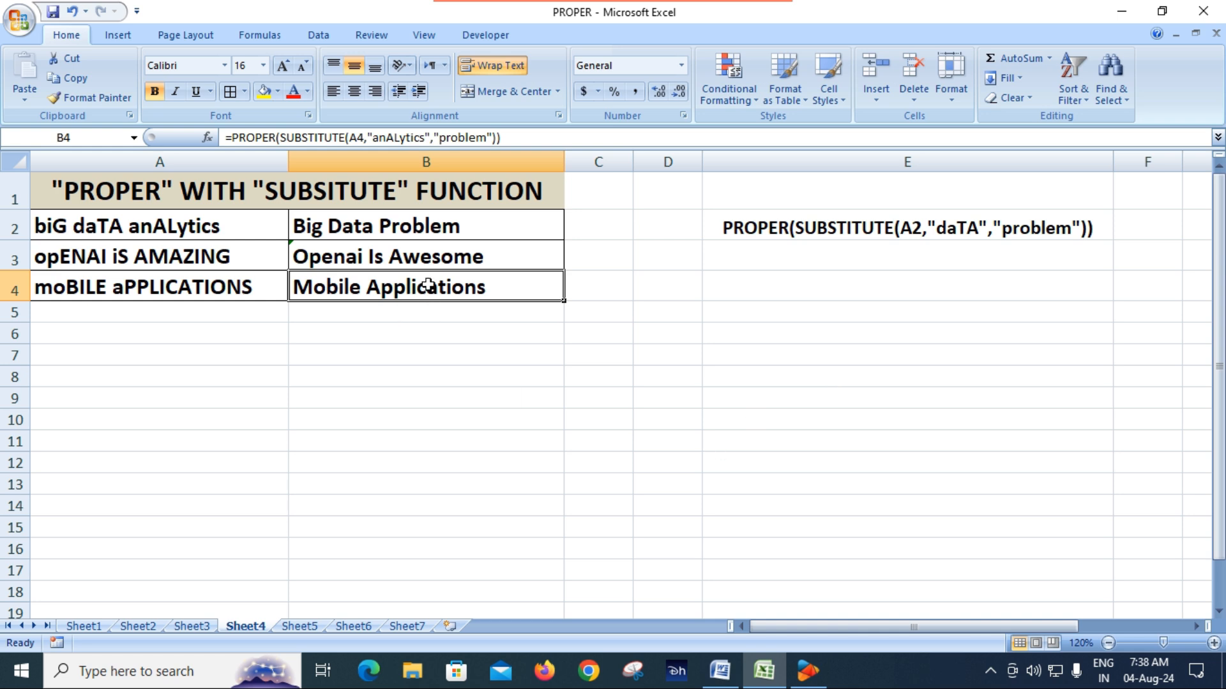
{"action": "left_click", "coordinate": [438, 252]}
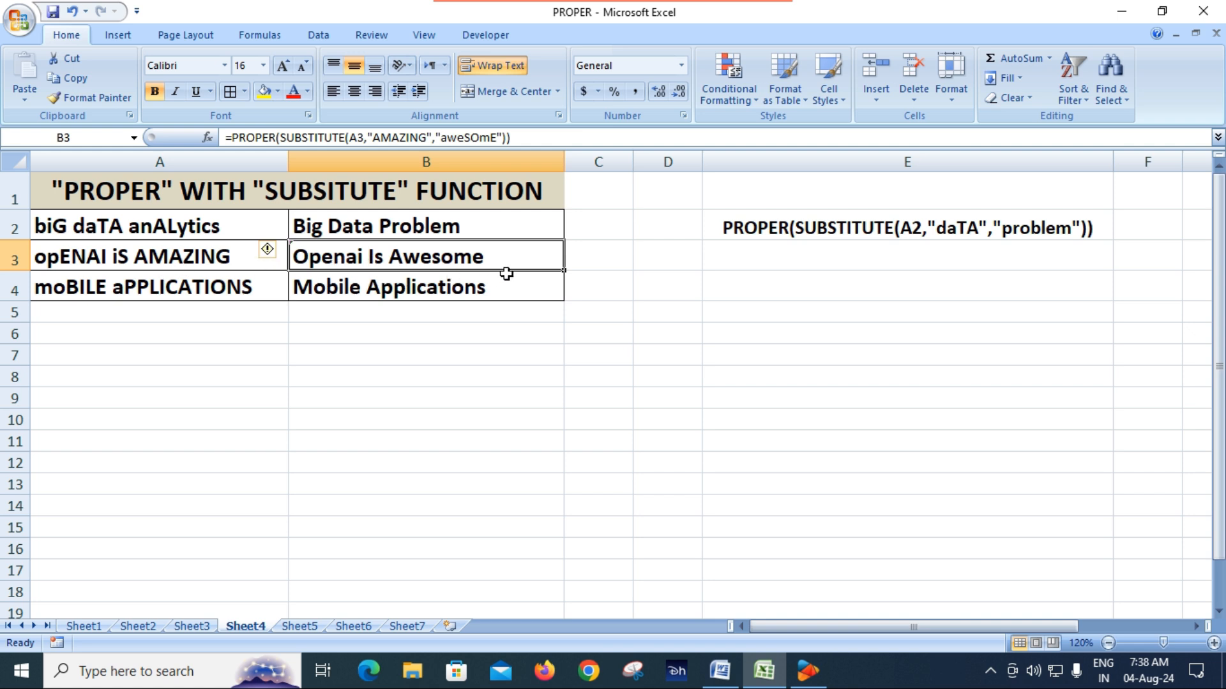
{"action": "left_click", "coordinate": [484, 350]}
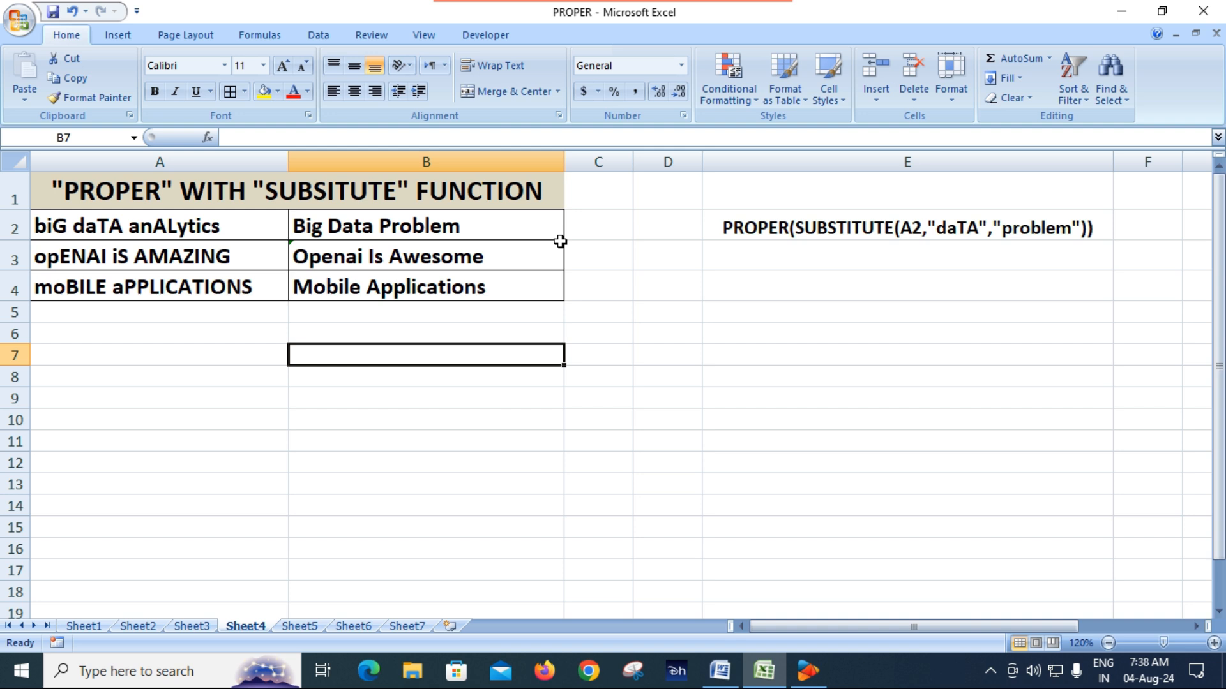
Step: Open Sheet5 and examine the lookup value cell and the product name and price headings of the result block
{"action": "left_click", "coordinate": [303, 628]}
{"action": "left_click", "coordinate": [554, 429]}
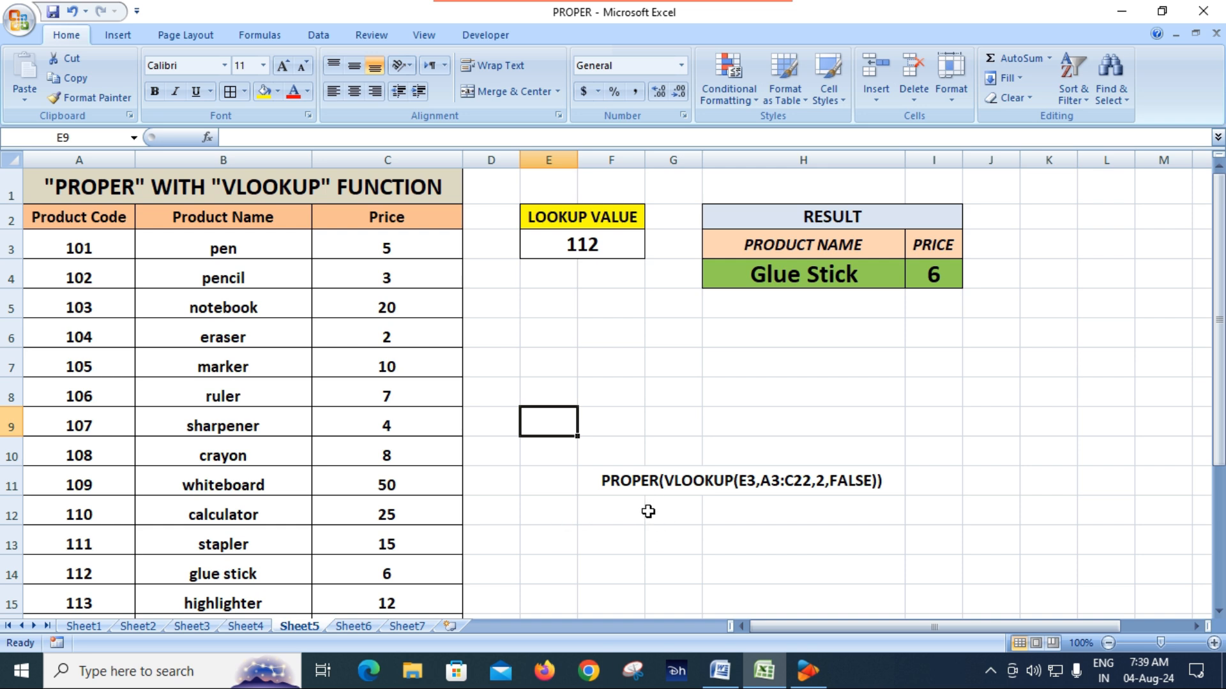
{"action": "left_click", "coordinate": [573, 249]}
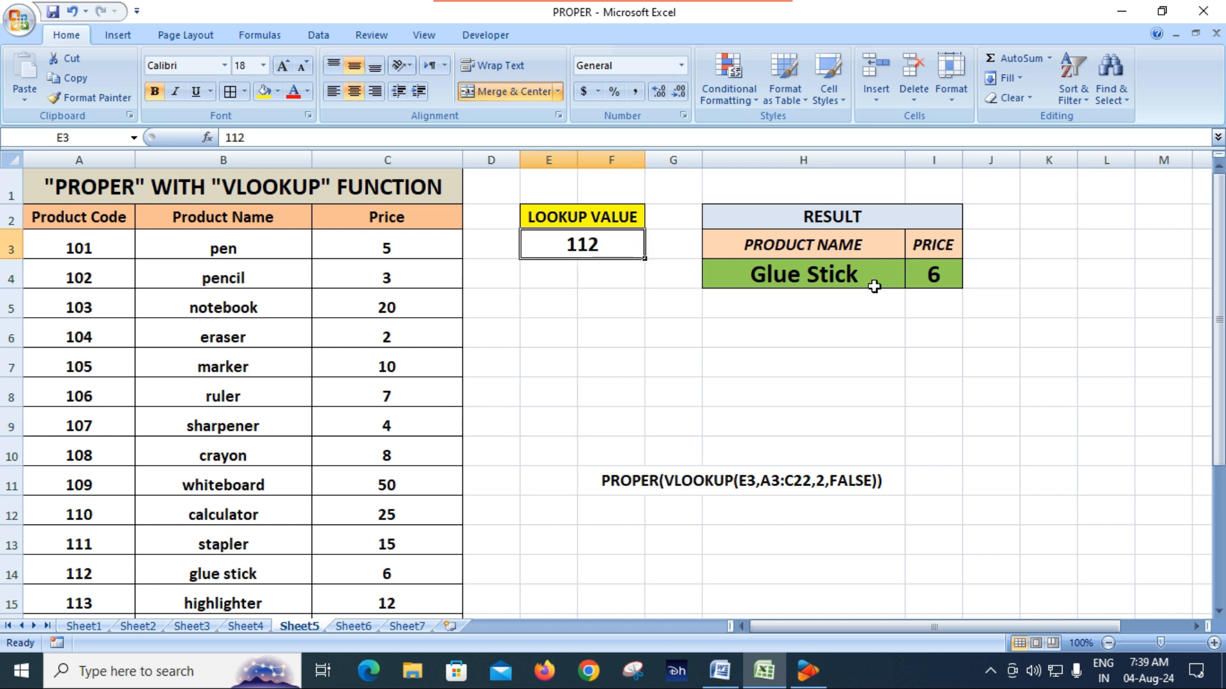
{"action": "left_click", "coordinate": [843, 220]}
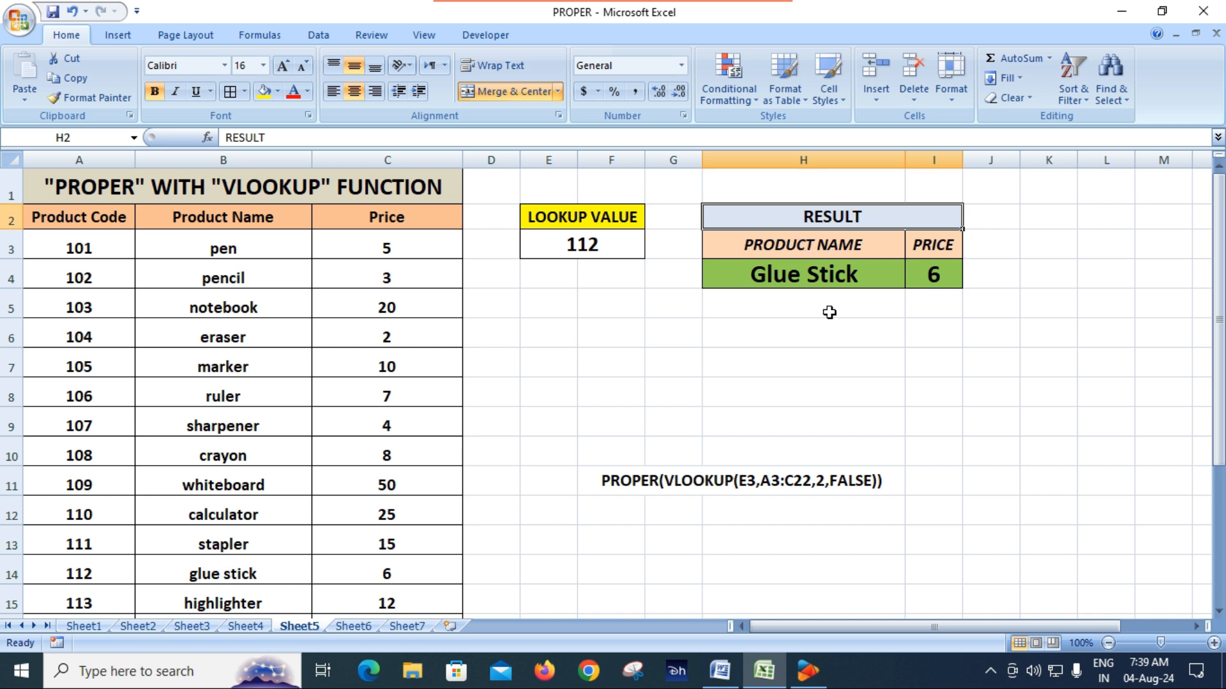
{"action": "left_click", "coordinate": [811, 245]}
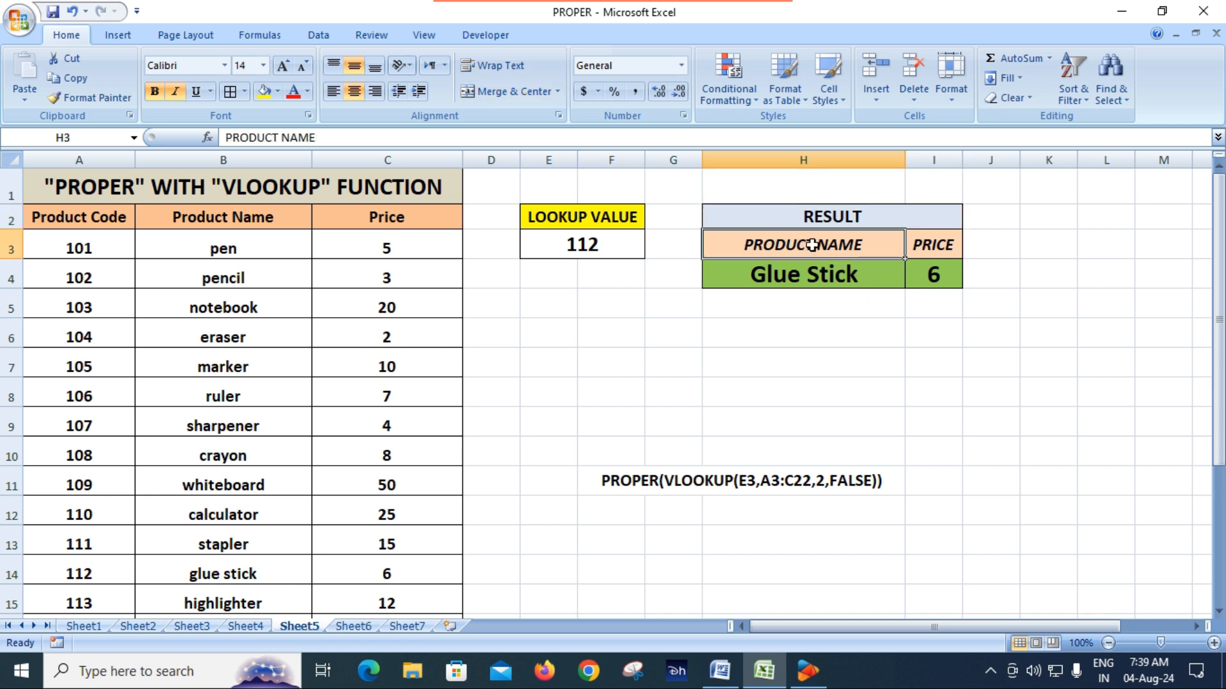
{"action": "left_click", "coordinate": [924, 254]}
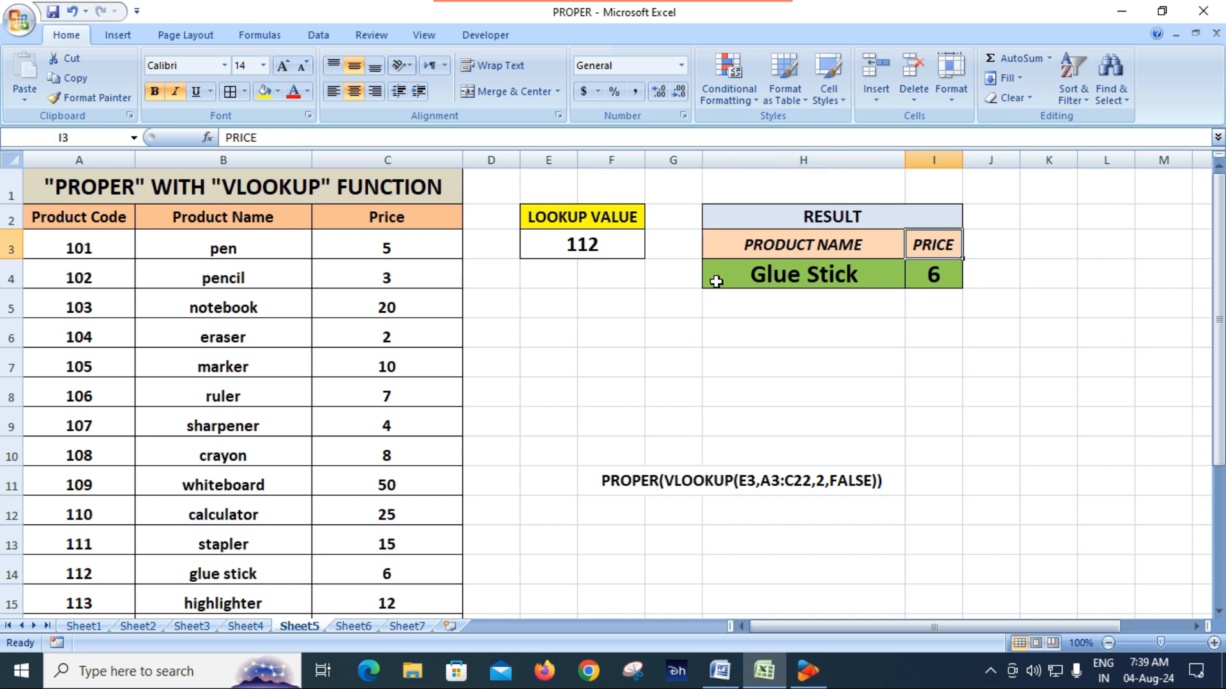
Step: Review the product table's column headings and the product names in B3:B22
{"action": "left_click", "coordinate": [406, 299]}
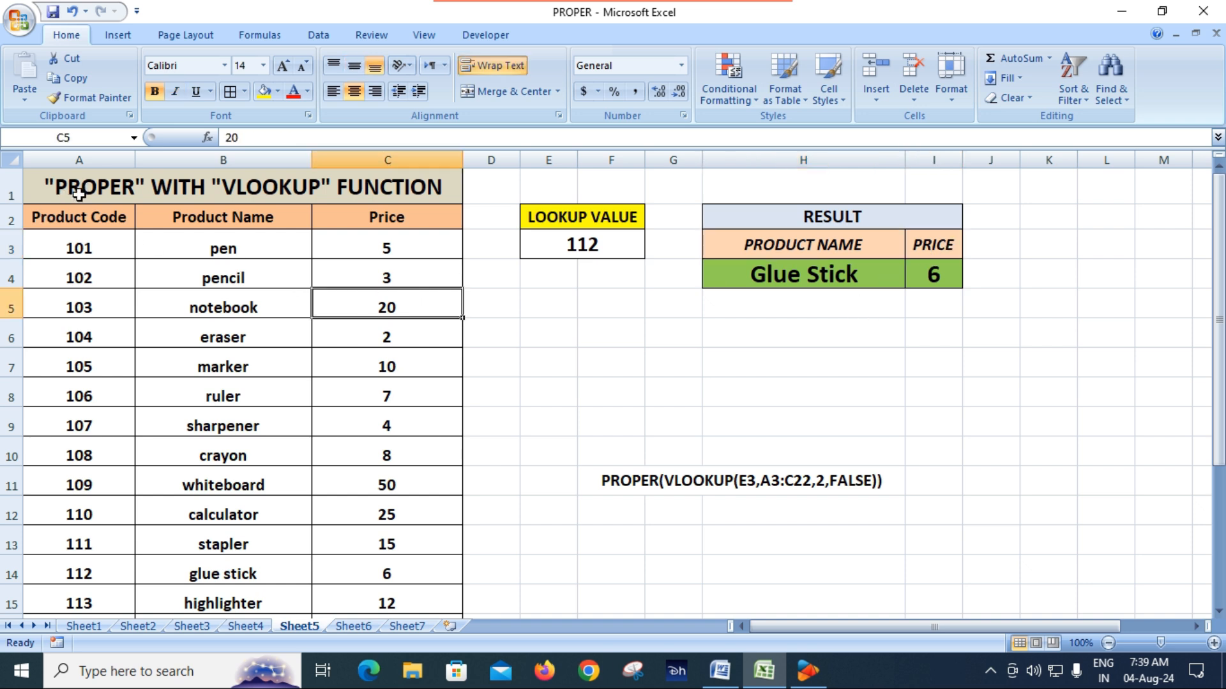
{"action": "left_click", "coordinate": [79, 219]}
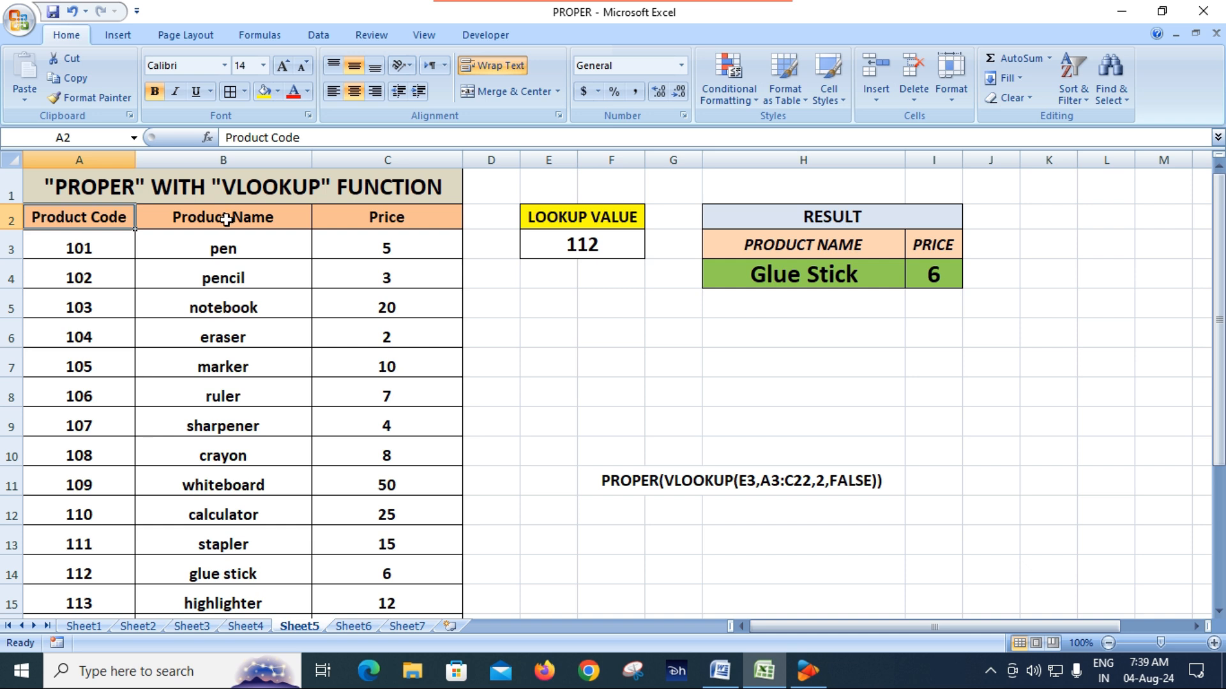
{"action": "left_click", "coordinate": [248, 223]}
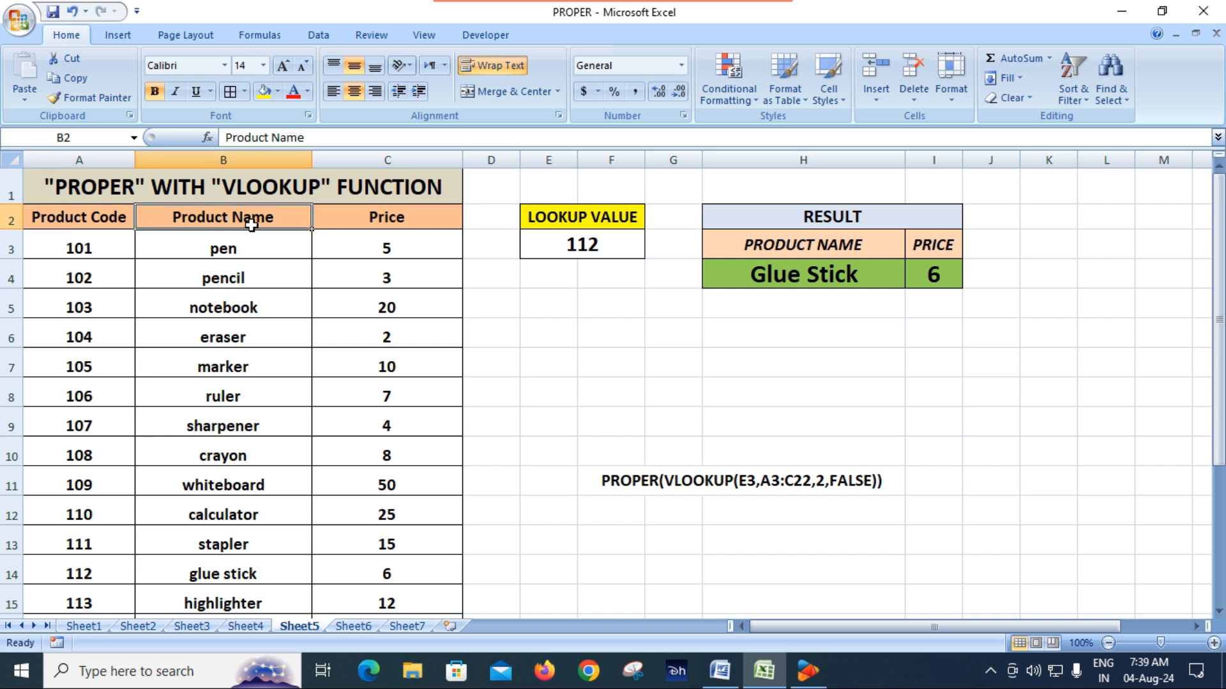
{"action": "left_click", "coordinate": [379, 218]}
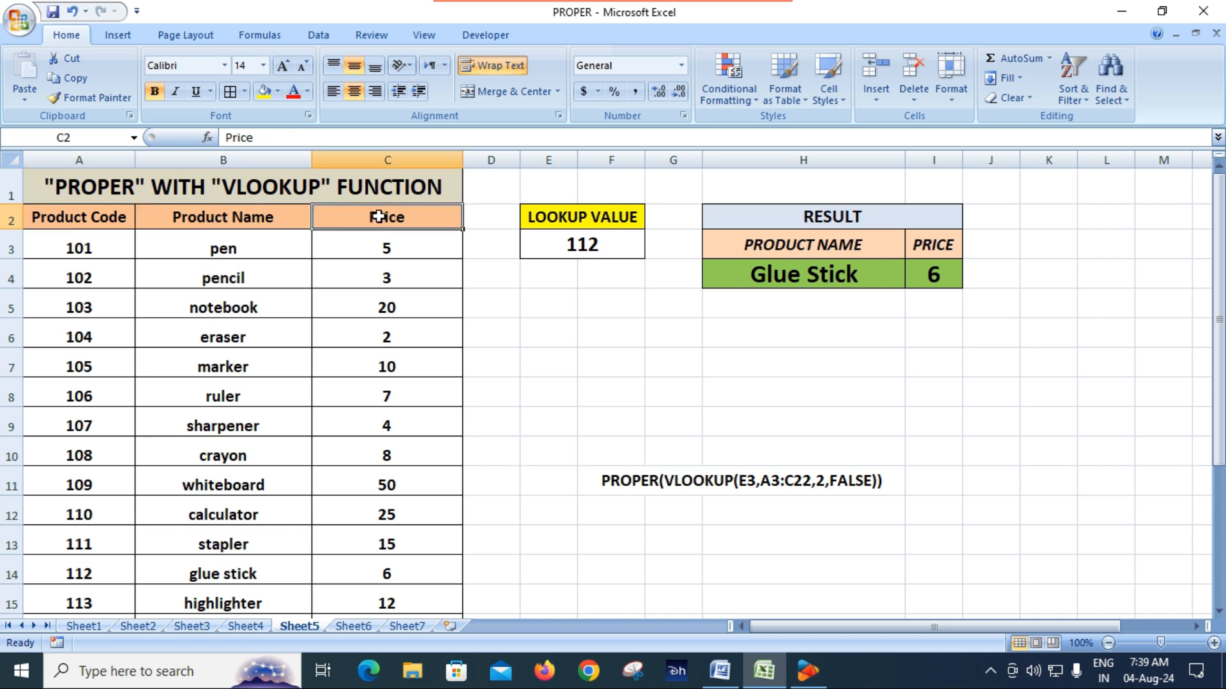
{"action": "left_click", "coordinate": [237, 238]}
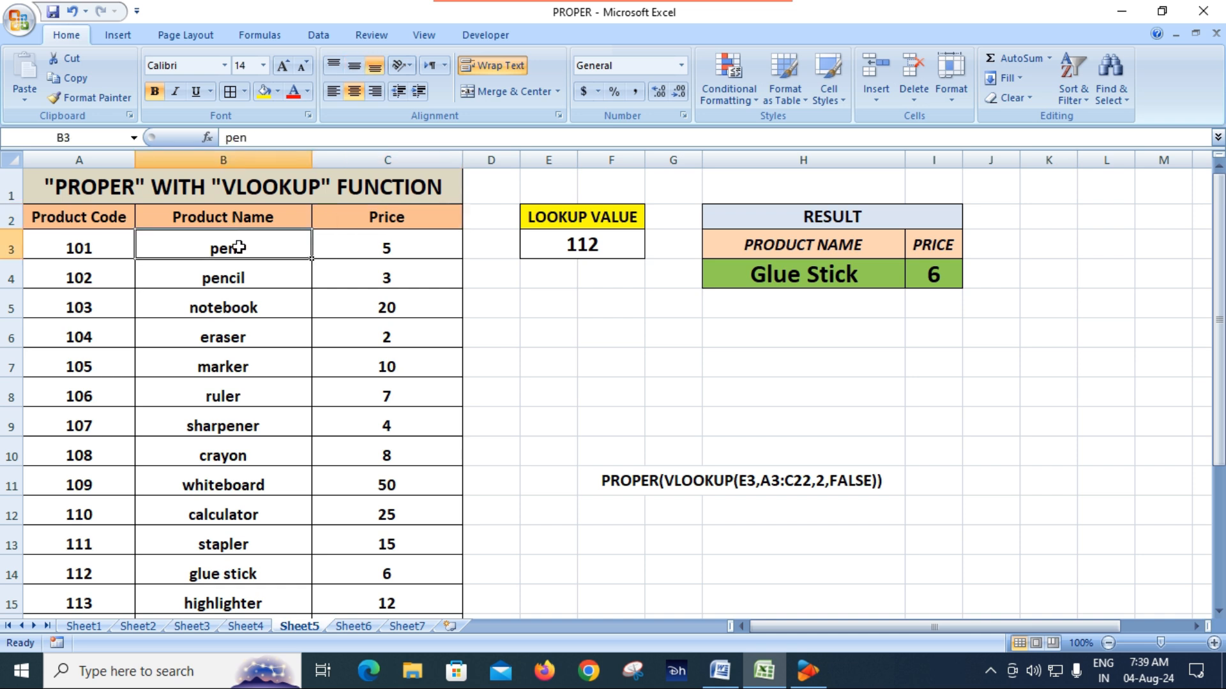
{"action": "left_click_drag", "start_coordinate": [238, 247], "coordinate": [266, 566]}
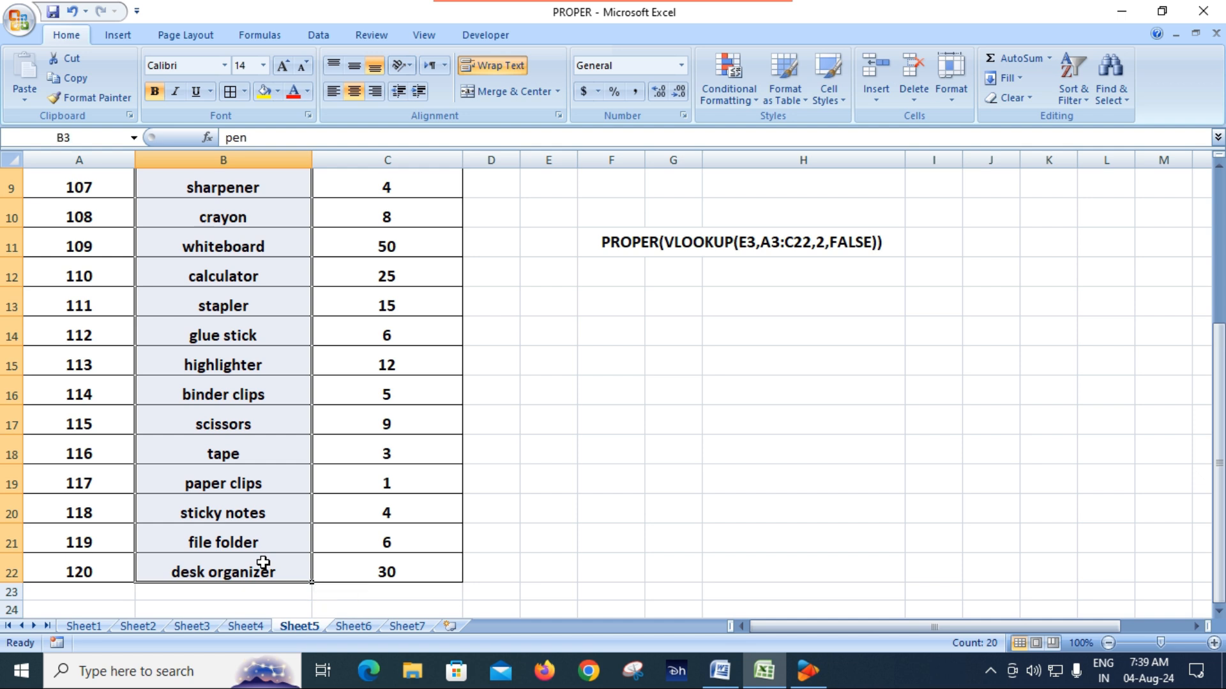
{"action": "scroll", "coordinate": [255, 450], "scroll_direction": "up", "scroll_amount": 3}
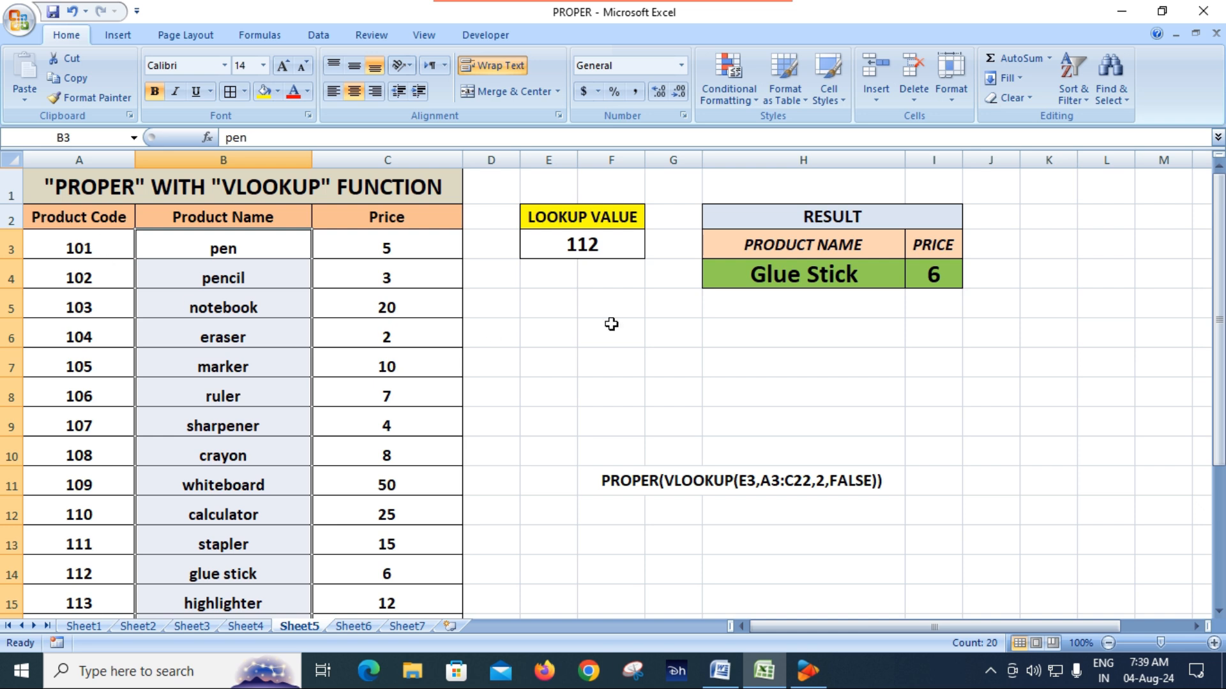
Step: Compare the lookup value in E3 and the H4 formula with the matching product code and name in row 14
{"action": "left_click", "coordinate": [594, 244]}
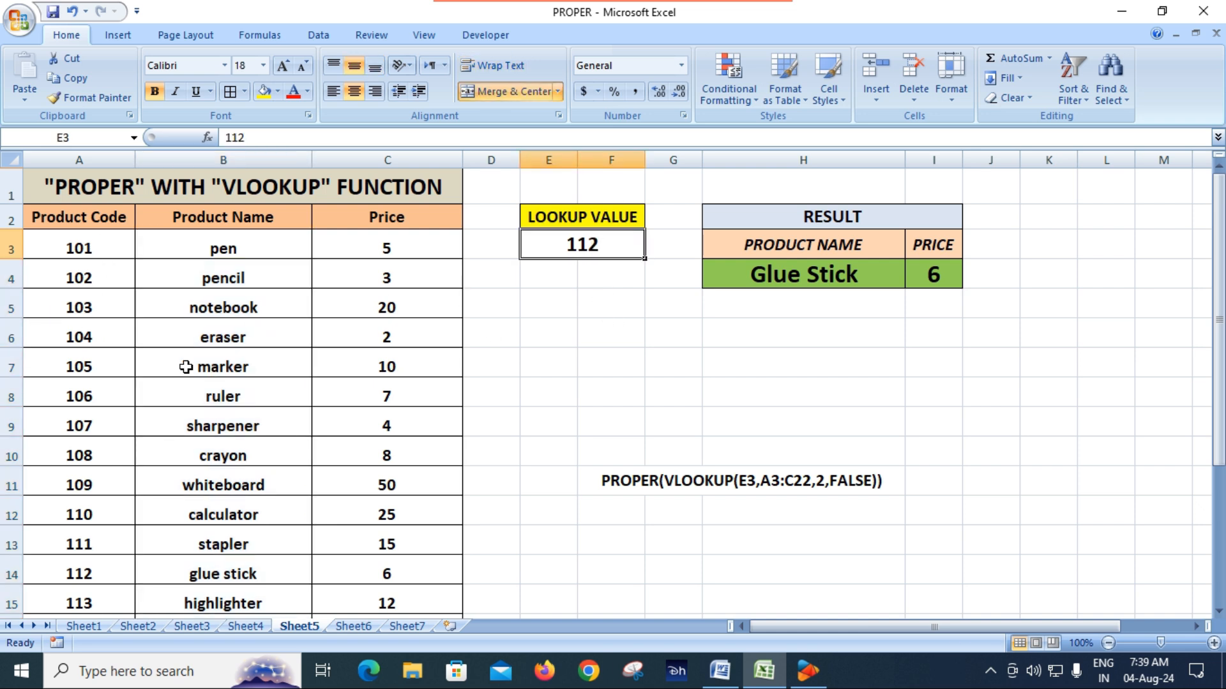
{"action": "left_click", "coordinate": [803, 277]}
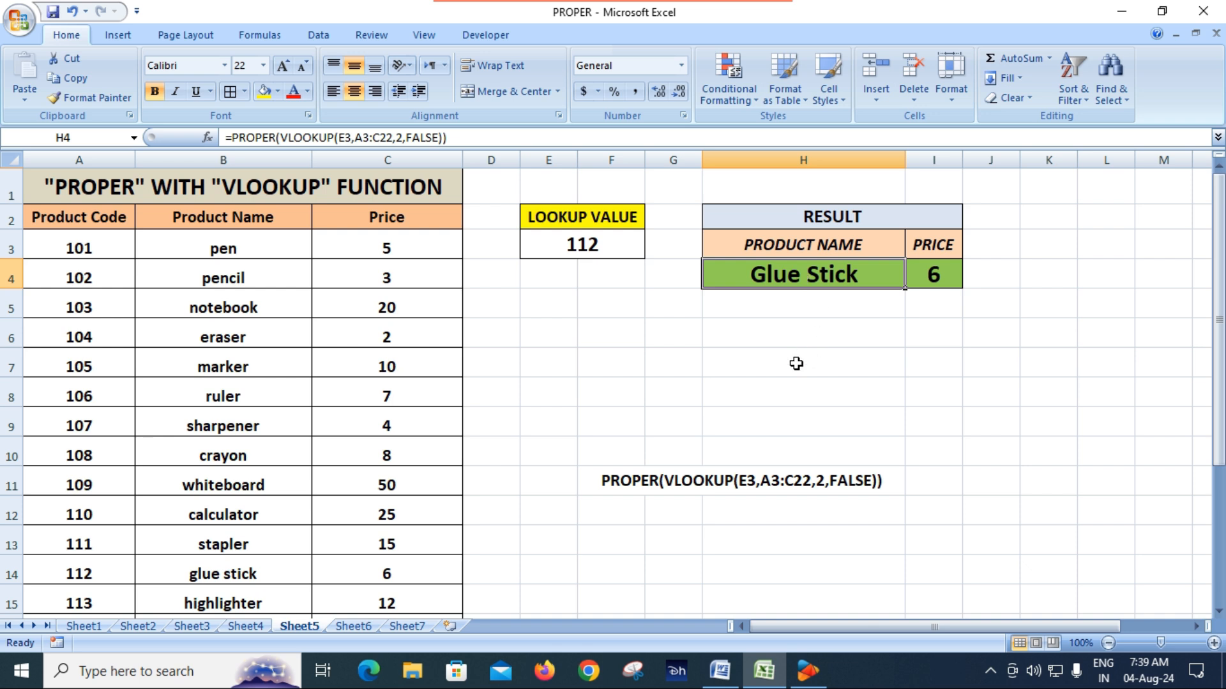
{"action": "left_click", "coordinate": [636, 254]}
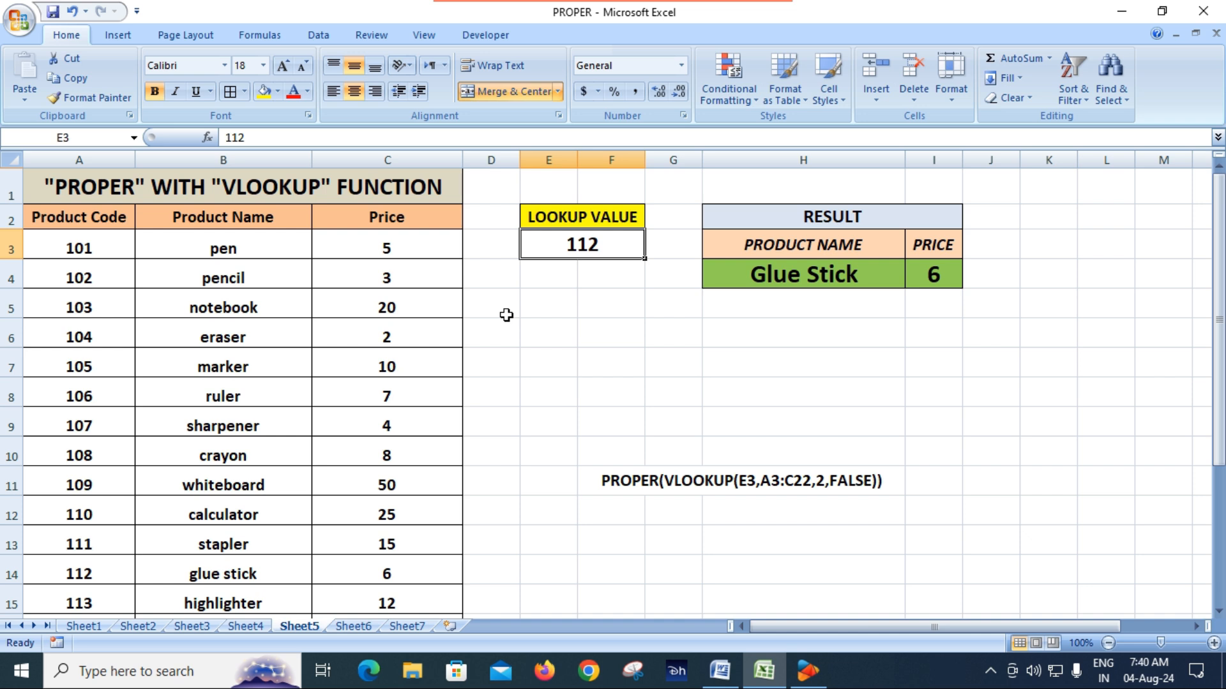
{"action": "scroll", "coordinate": [506, 314], "scroll_direction": "down", "scroll_amount": 1}
{"action": "scroll", "coordinate": [358, 416], "scroll_direction": "up", "scroll_amount": 1}
{"action": "left_click", "coordinate": [102, 577]}
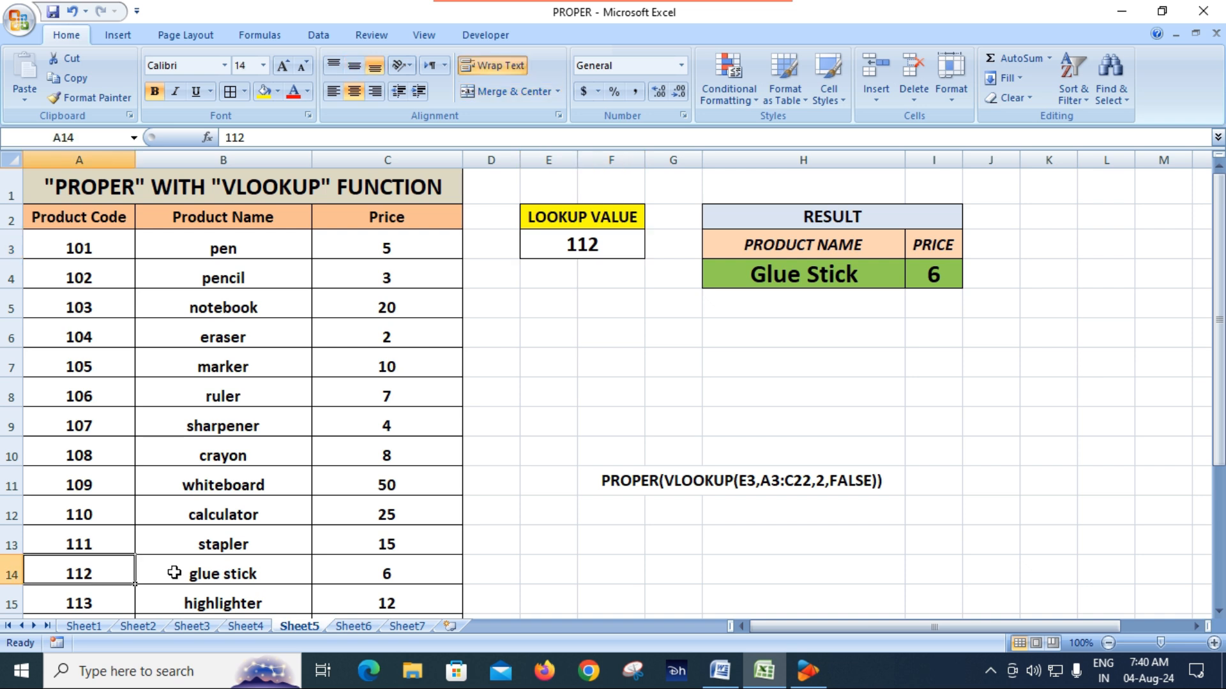
{"action": "left_click", "coordinate": [204, 571]}
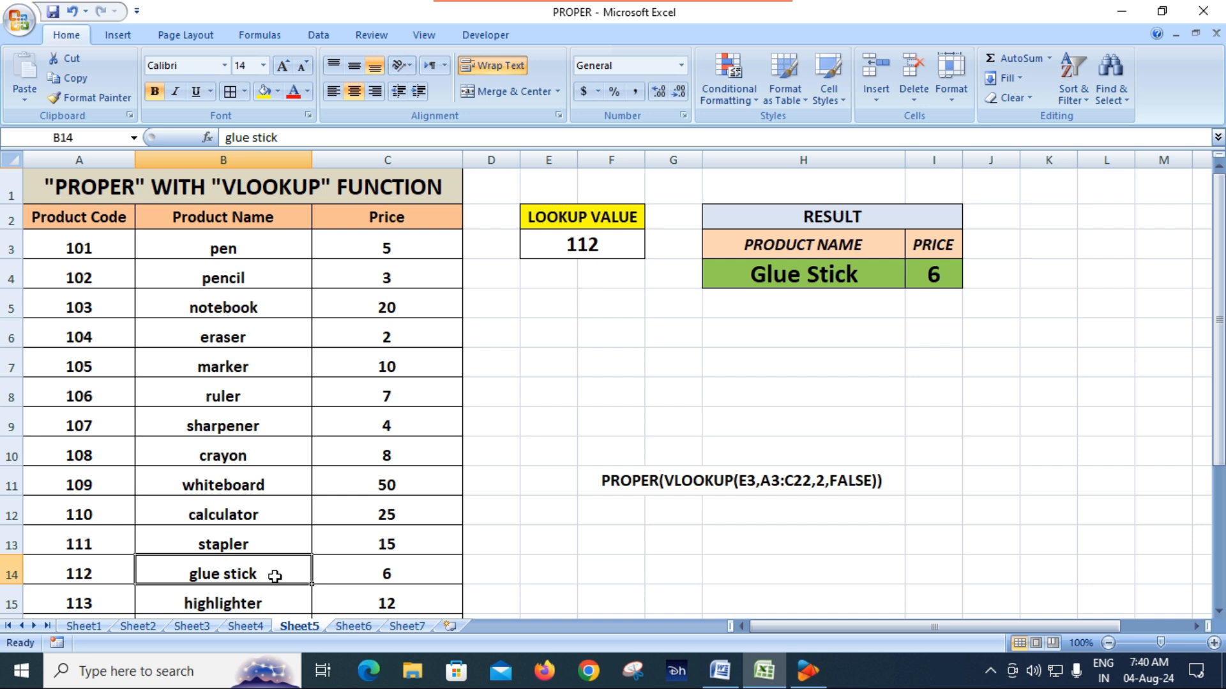
{"action": "left_click", "coordinate": [779, 275]}
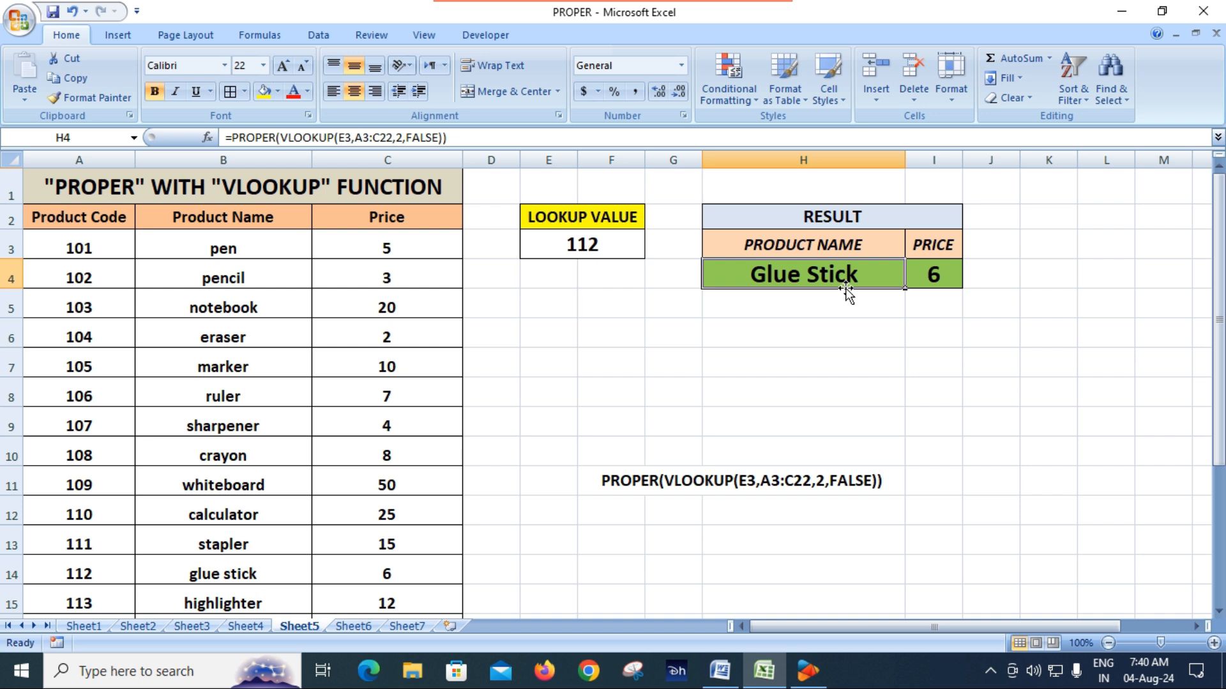
Step: Set the lookup value in E3 to 103
{"action": "left_click", "coordinate": [596, 245]}
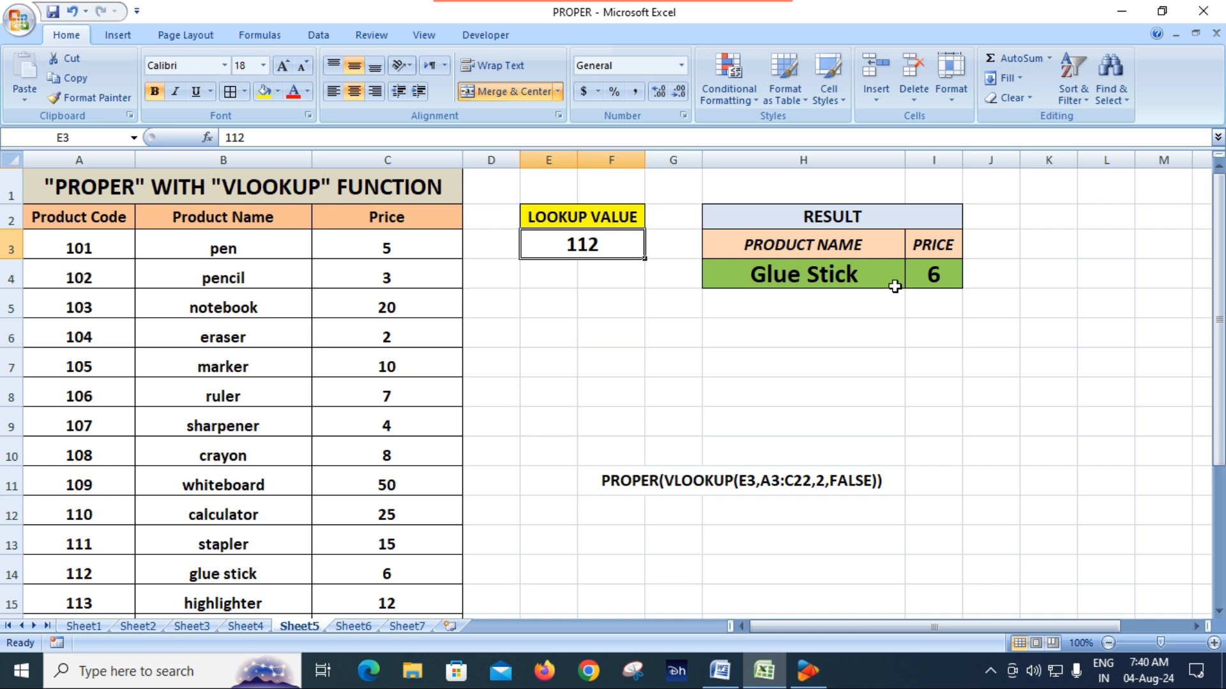
{"action": "type", "text": "103"}
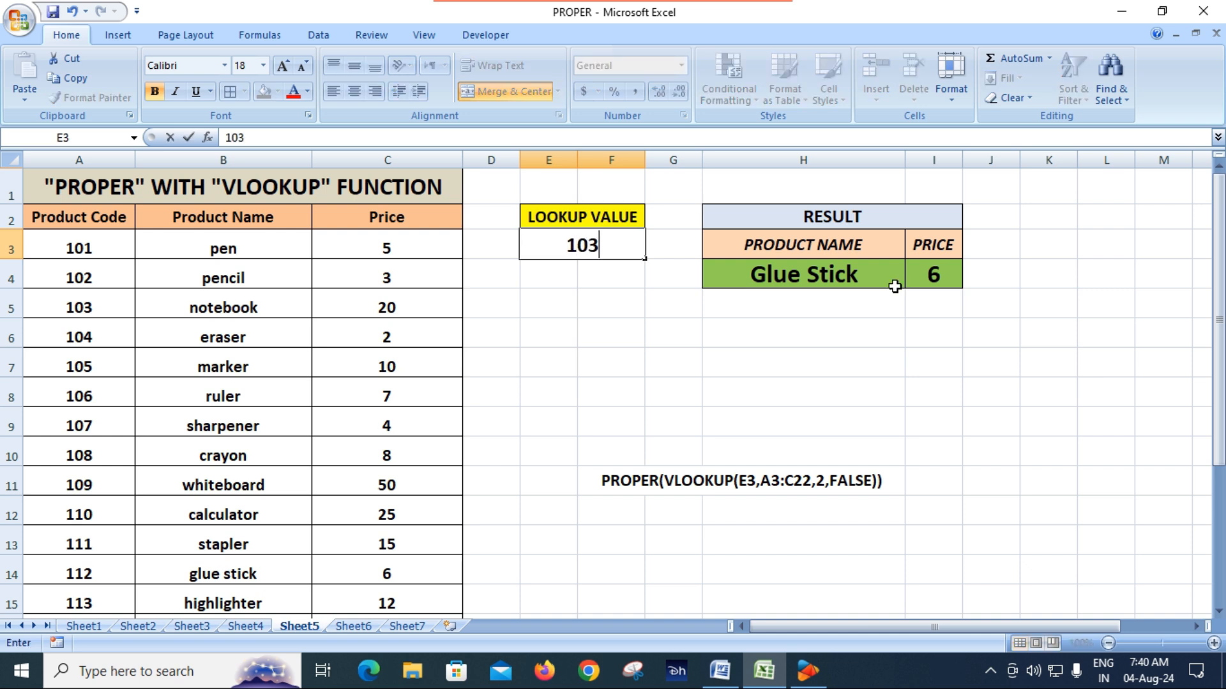
{"action": "key", "text": "Return"}
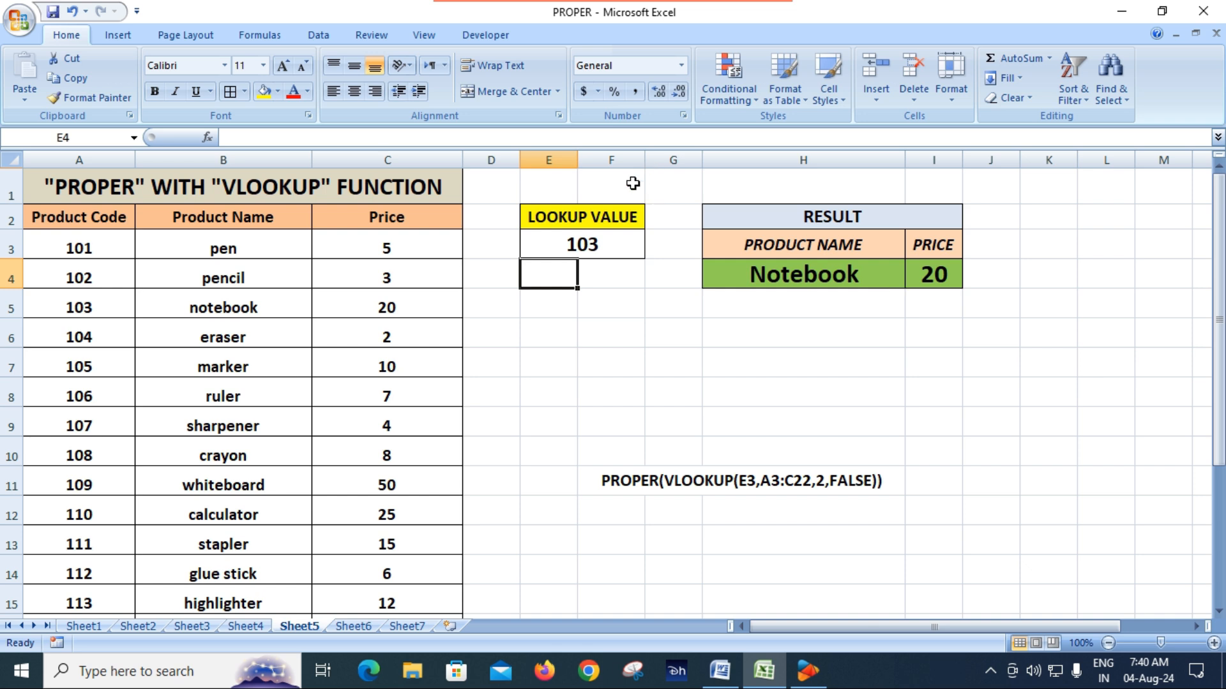
Step: Compare the product name and price results in H4 and I4 with the source entries in row 5
{"action": "left_click", "coordinate": [593, 243]}
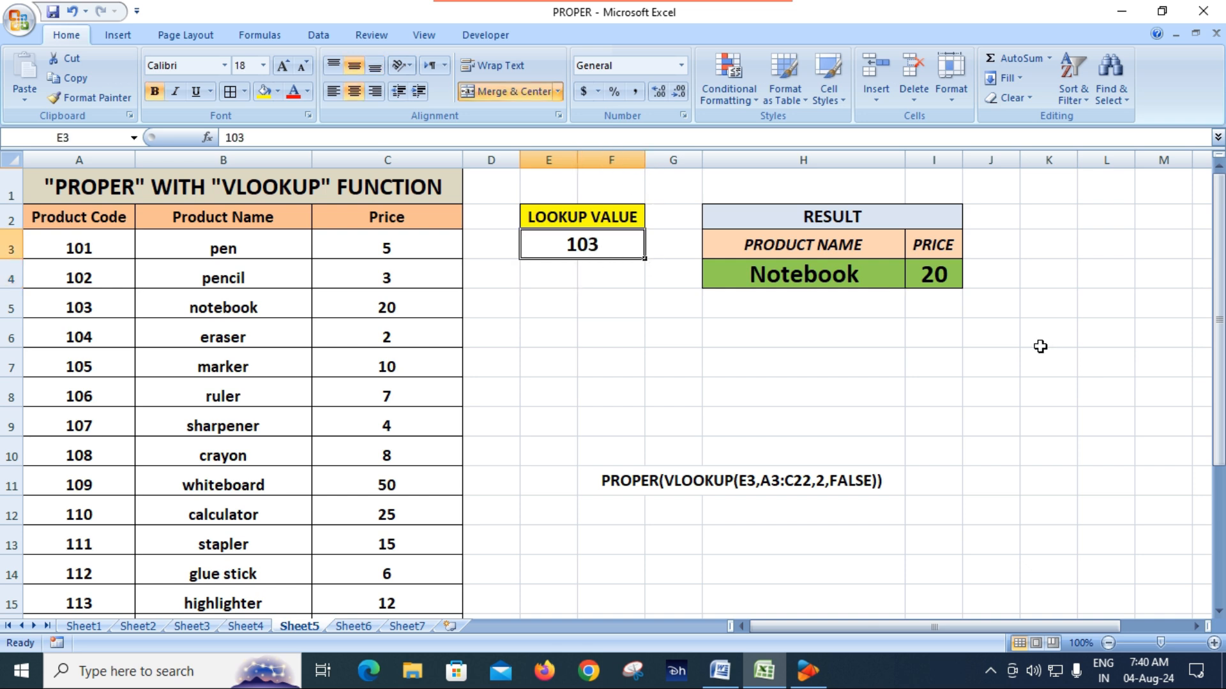
{"action": "left_click", "coordinate": [808, 281]}
{"action": "left_click", "coordinate": [74, 300]}
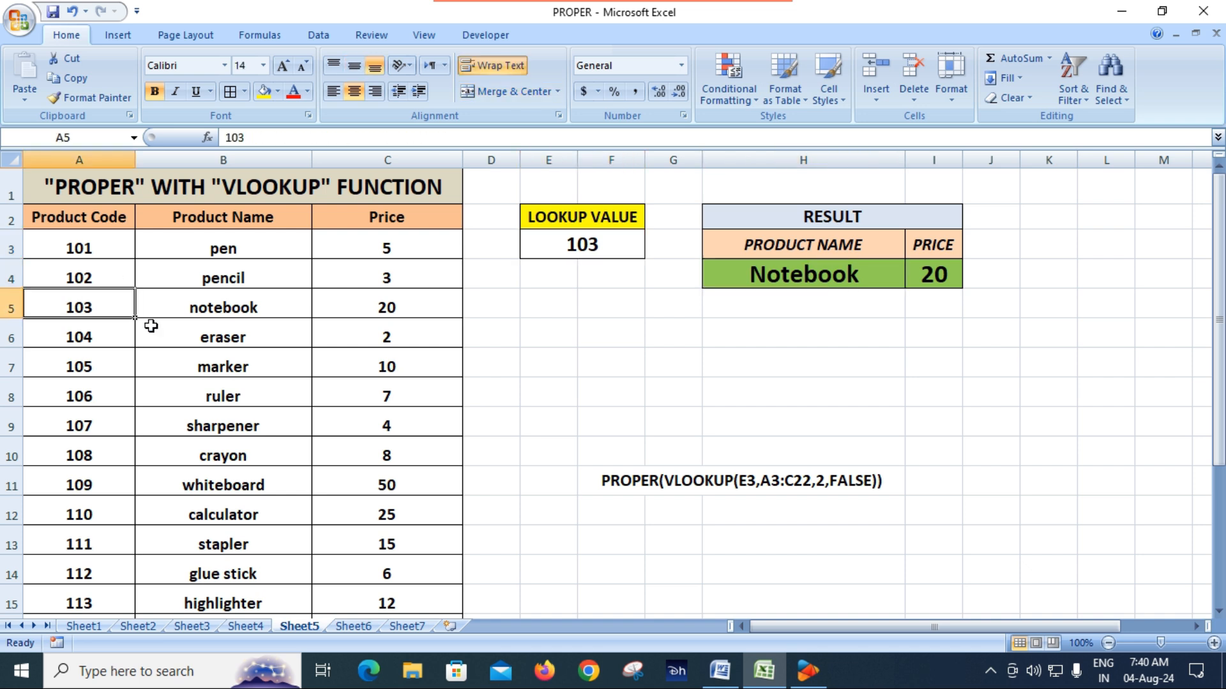
{"action": "left_click", "coordinate": [227, 307]}
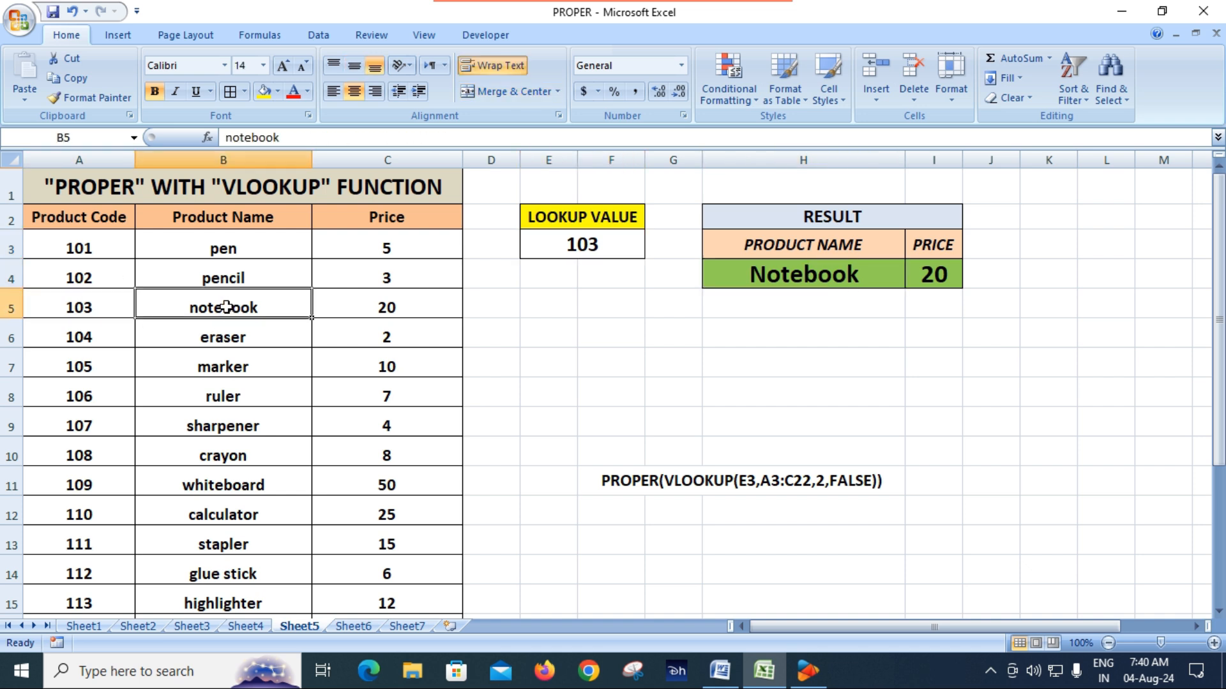
{"action": "left_click", "coordinate": [829, 276]}
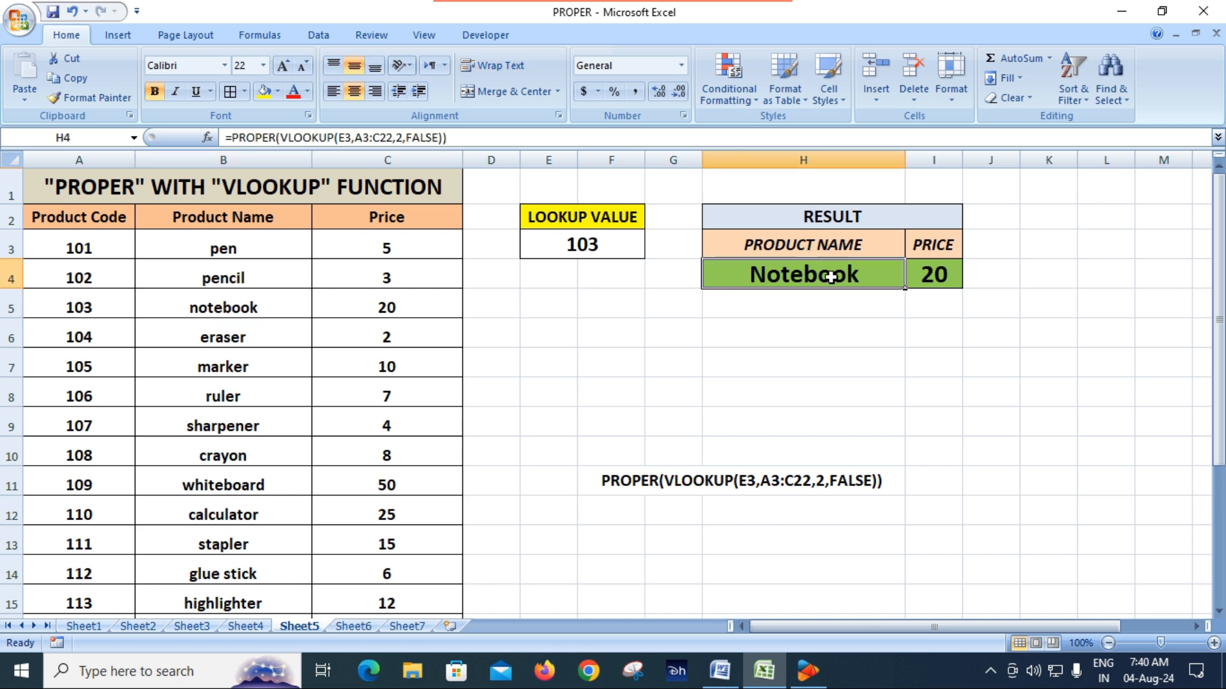
{"action": "left_click", "coordinate": [942, 274]}
{"action": "left_click", "coordinate": [385, 316]}
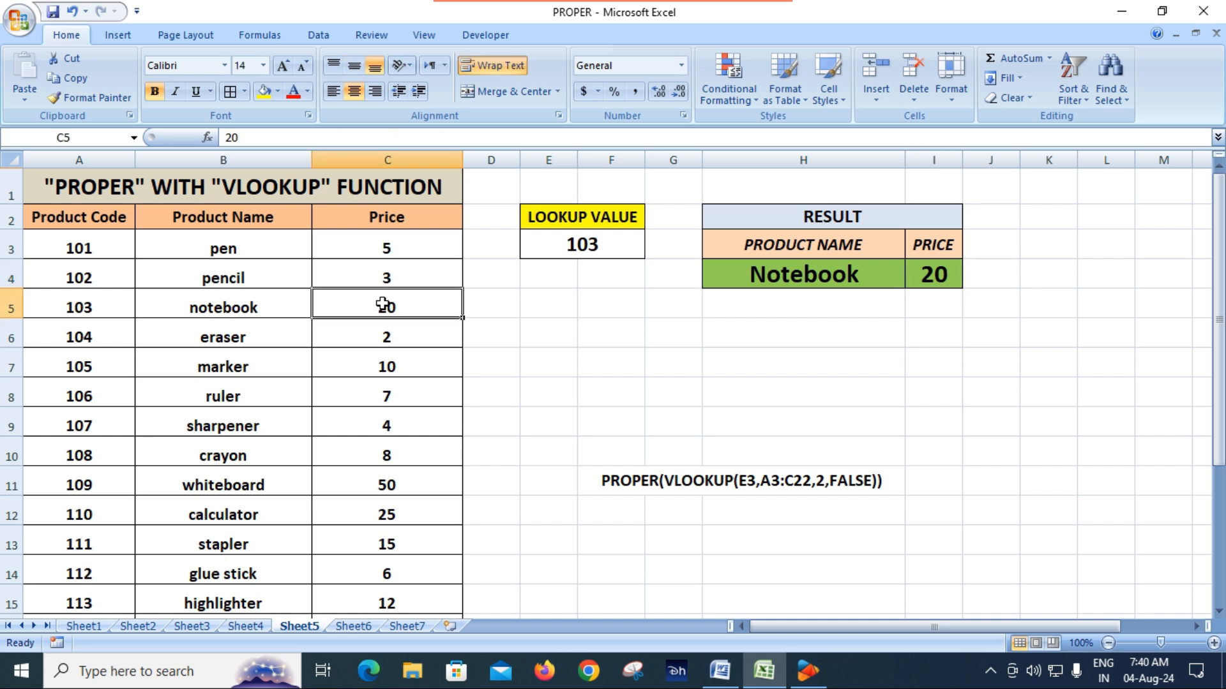
{"action": "left_click", "coordinate": [530, 342]}
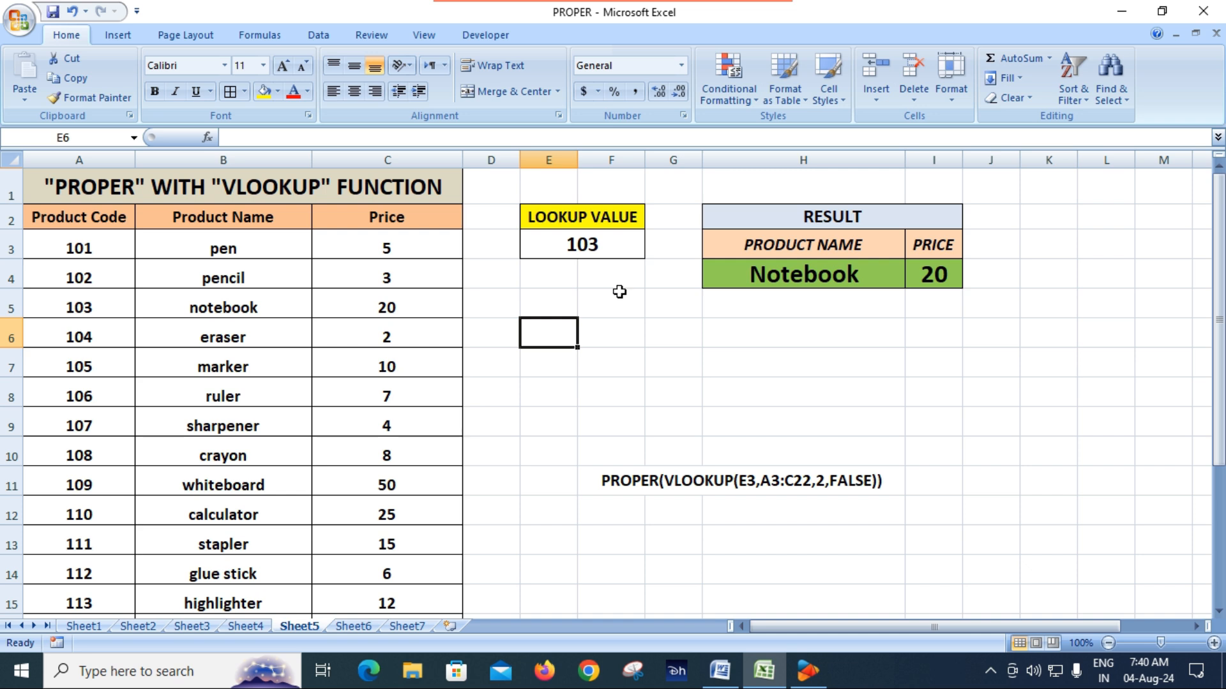
Step: Clear the product name and price result formulas from H4:I4
{"action": "left_click", "coordinate": [611, 246]}
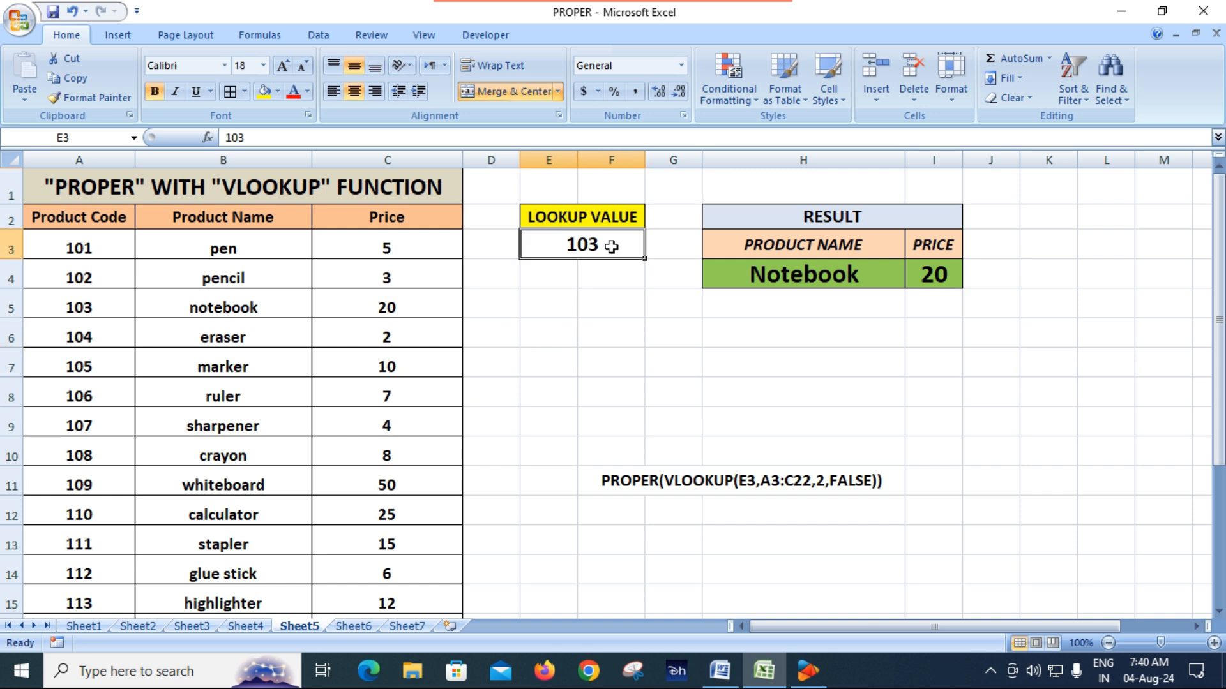
{"action": "left_click", "coordinate": [803, 276]}
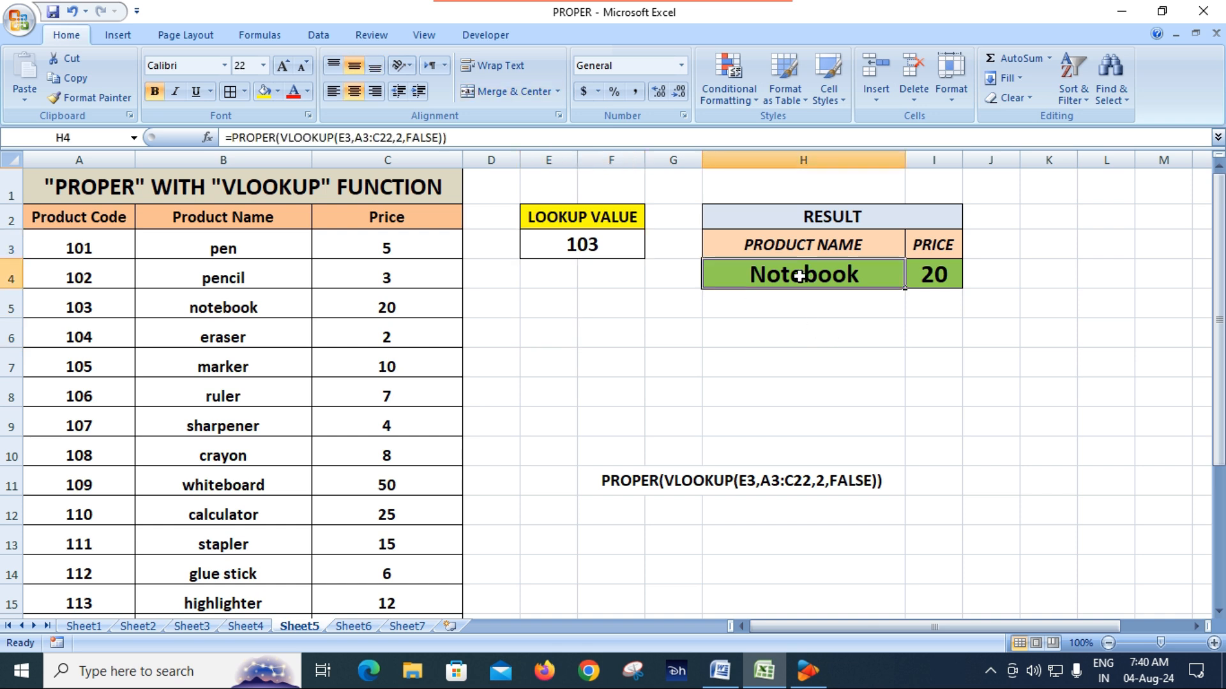
{"action": "left_click_drag", "start_coordinate": [800, 276], "coordinate": [935, 290]}
{"action": "key", "text": "Delete"}
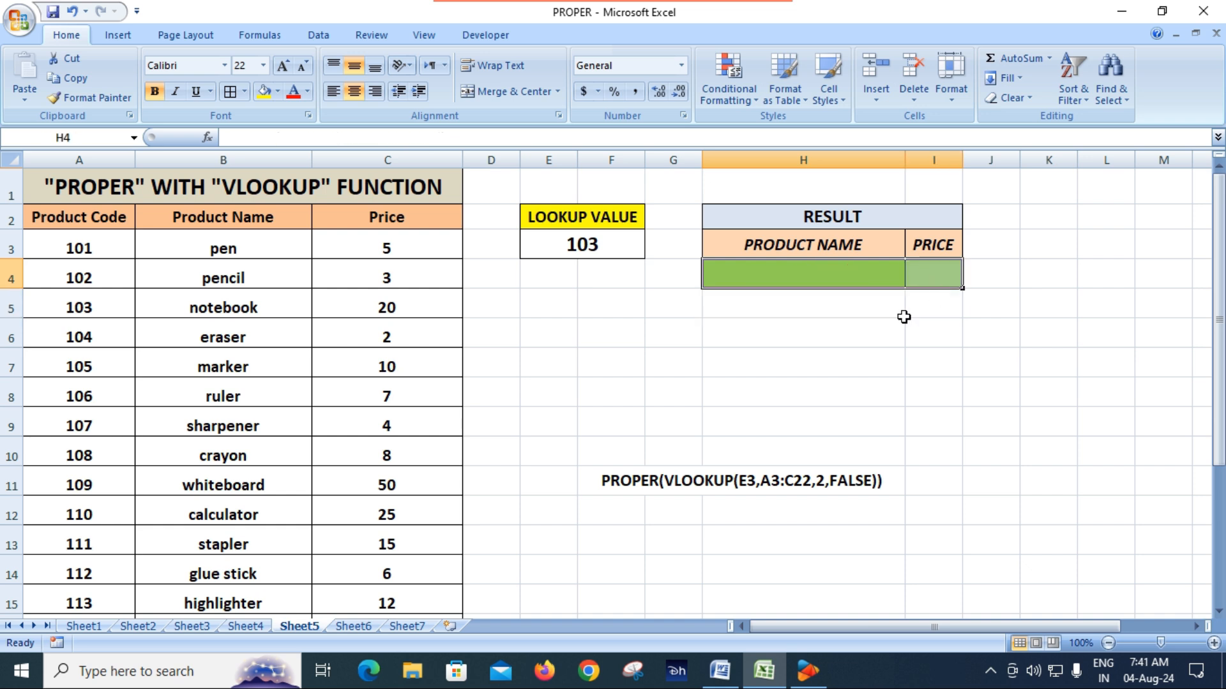
{"action": "left_click", "coordinate": [864, 344]}
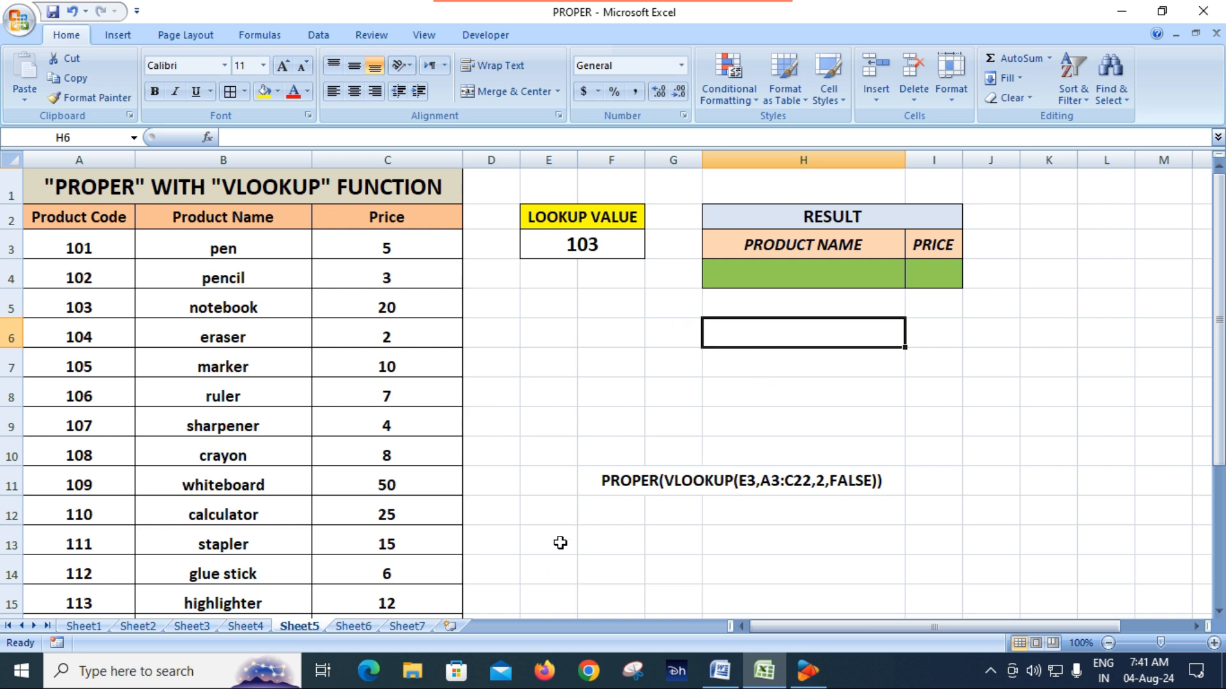
Step: Check the sample PROPER and VLOOKUP formula in F11 and clear the lookup value from E3
{"action": "left_click", "coordinate": [638, 485]}
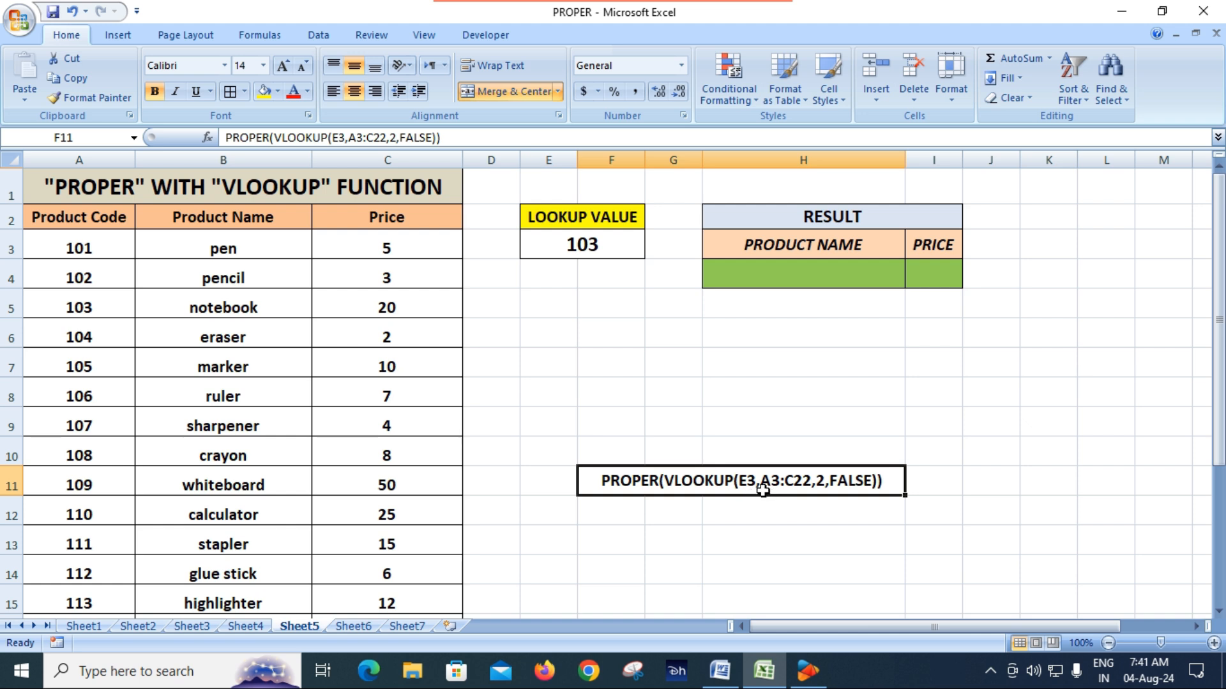
{"action": "left_click", "coordinate": [610, 249]}
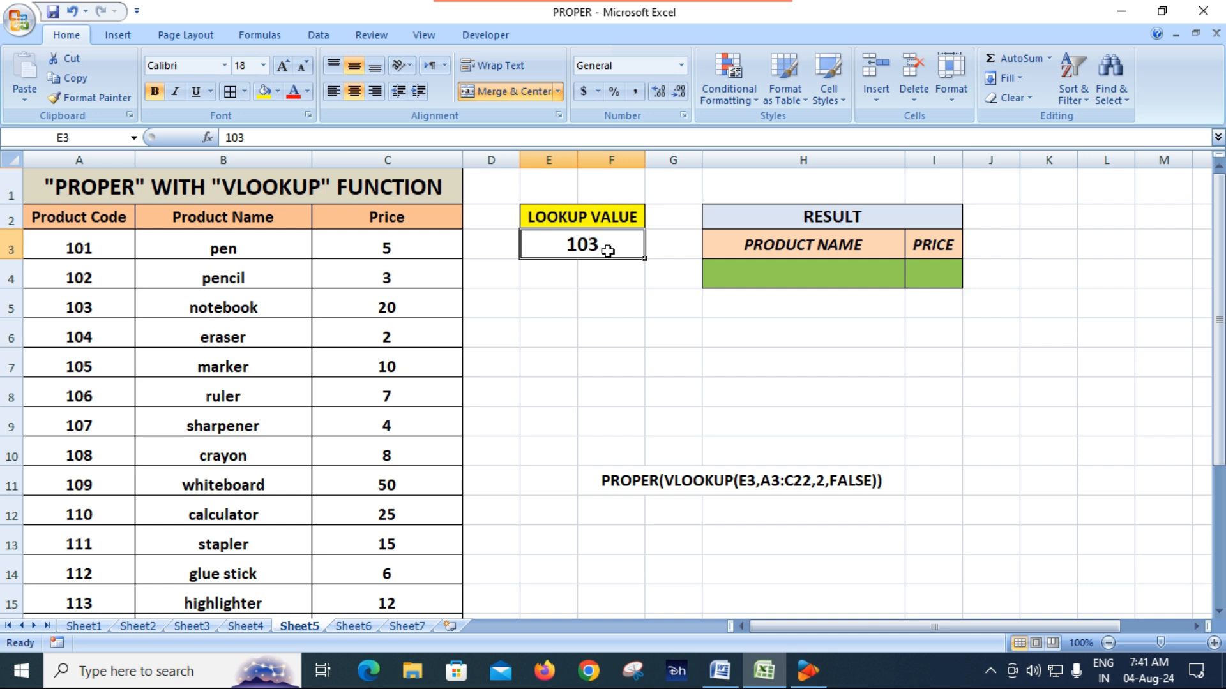
{"action": "key", "text": "Delete"}
{"action": "left_click", "coordinate": [595, 354]}
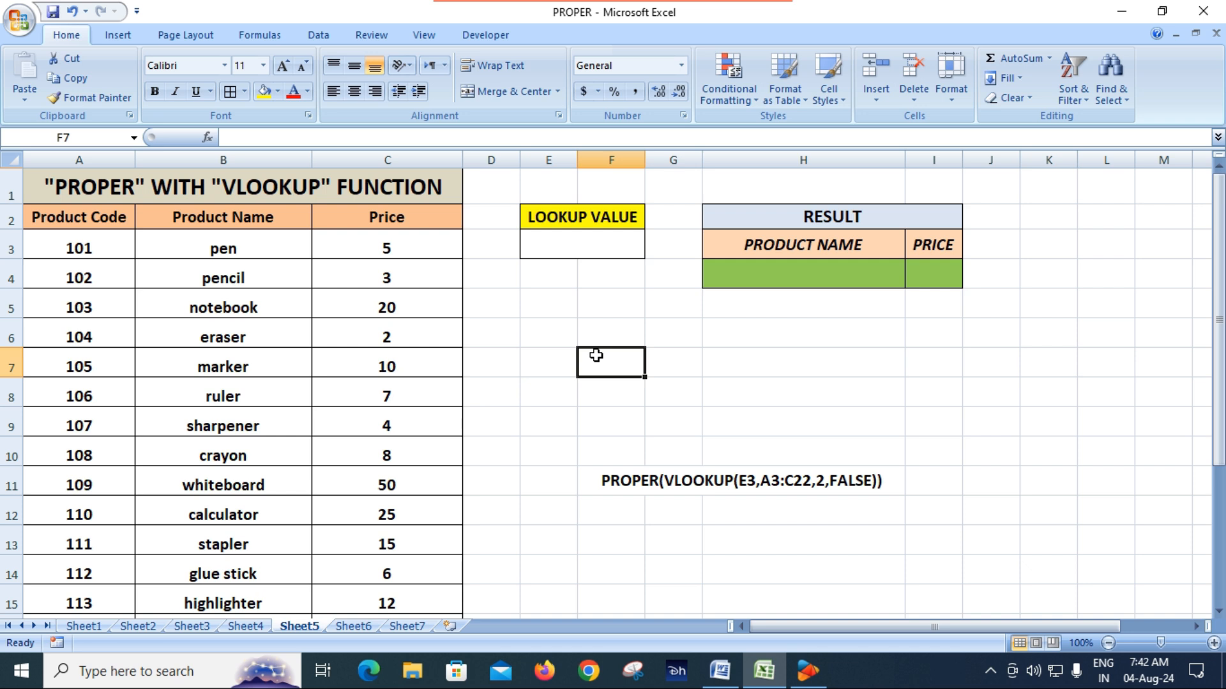
Step: Review the lookup cell E3, the product codes in column A and the product name result cell H4
{"action": "left_click", "coordinate": [582, 237]}
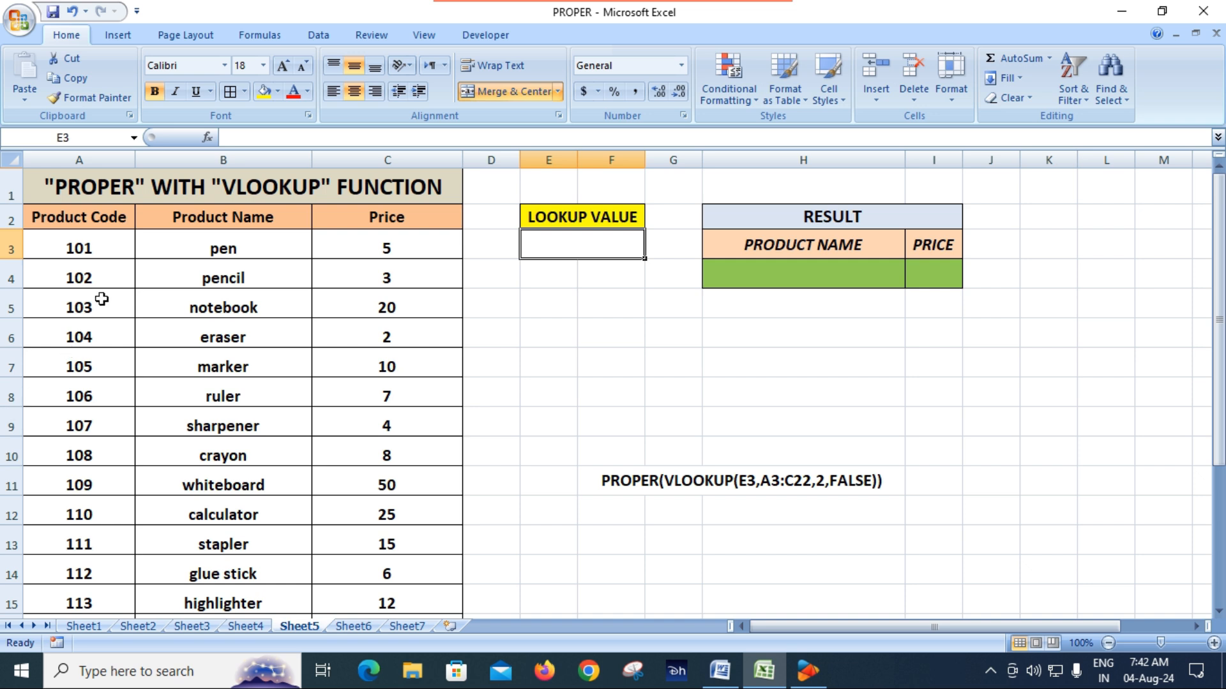
{"action": "left_click", "coordinate": [73, 335]}
{"action": "left_click", "coordinate": [83, 412]}
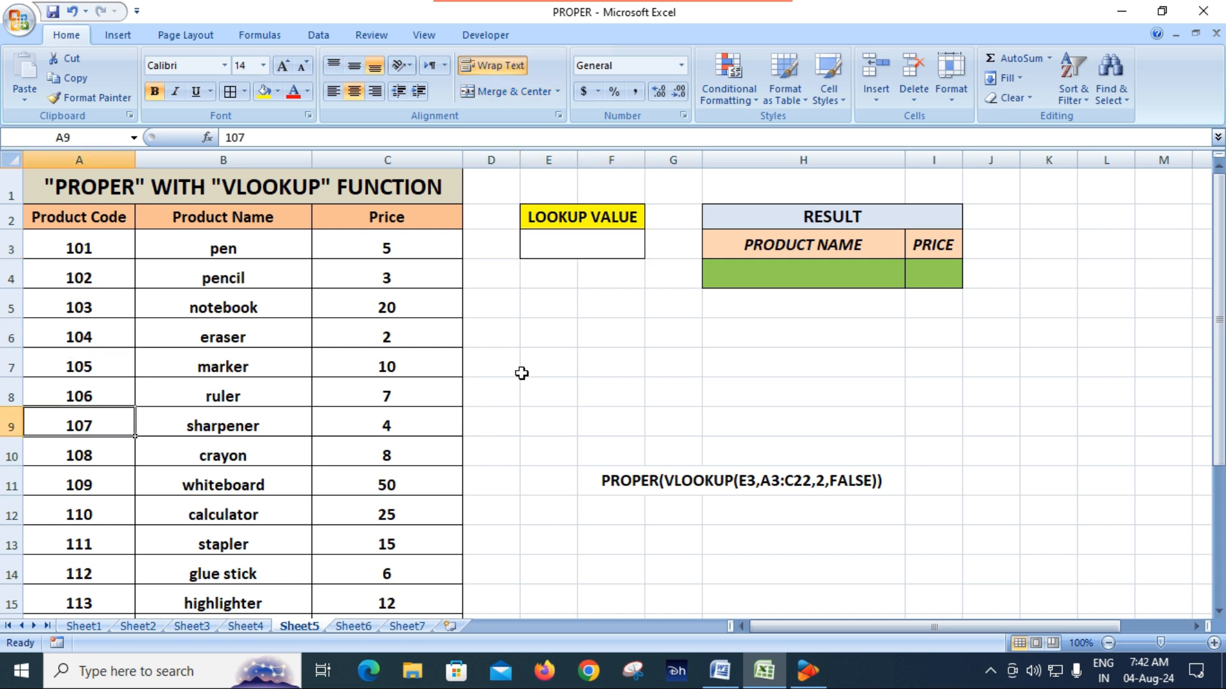
{"action": "left_click", "coordinate": [572, 242]}
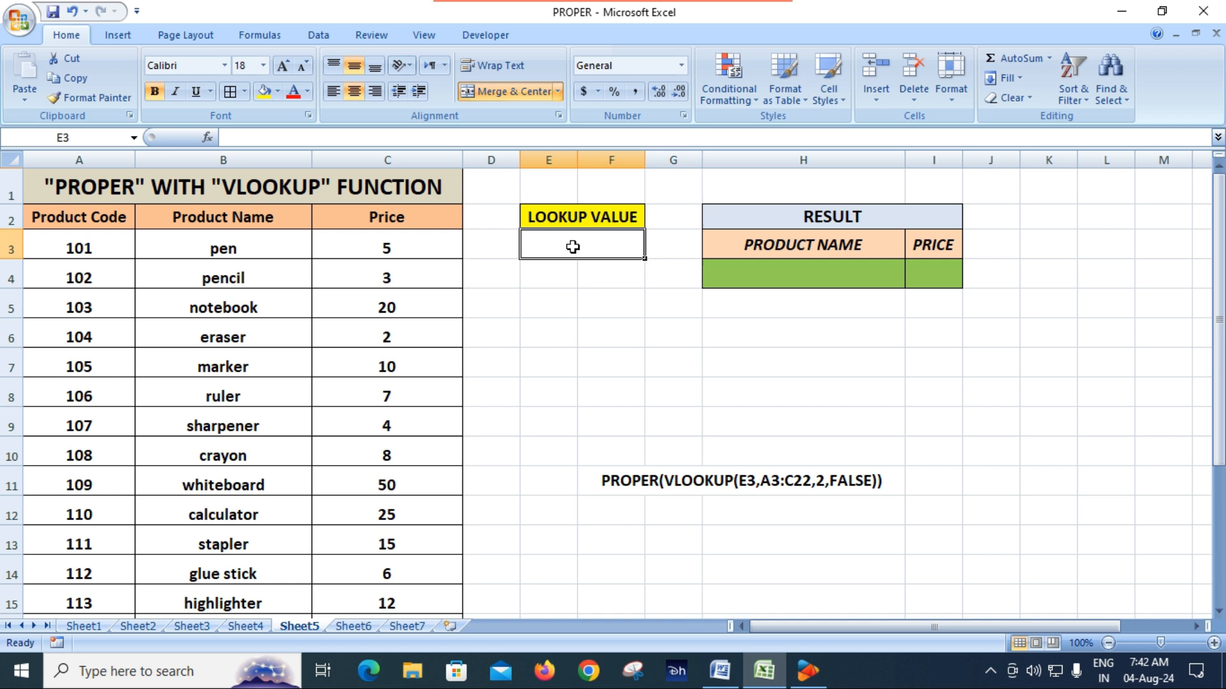
{"action": "left_click", "coordinate": [800, 281]}
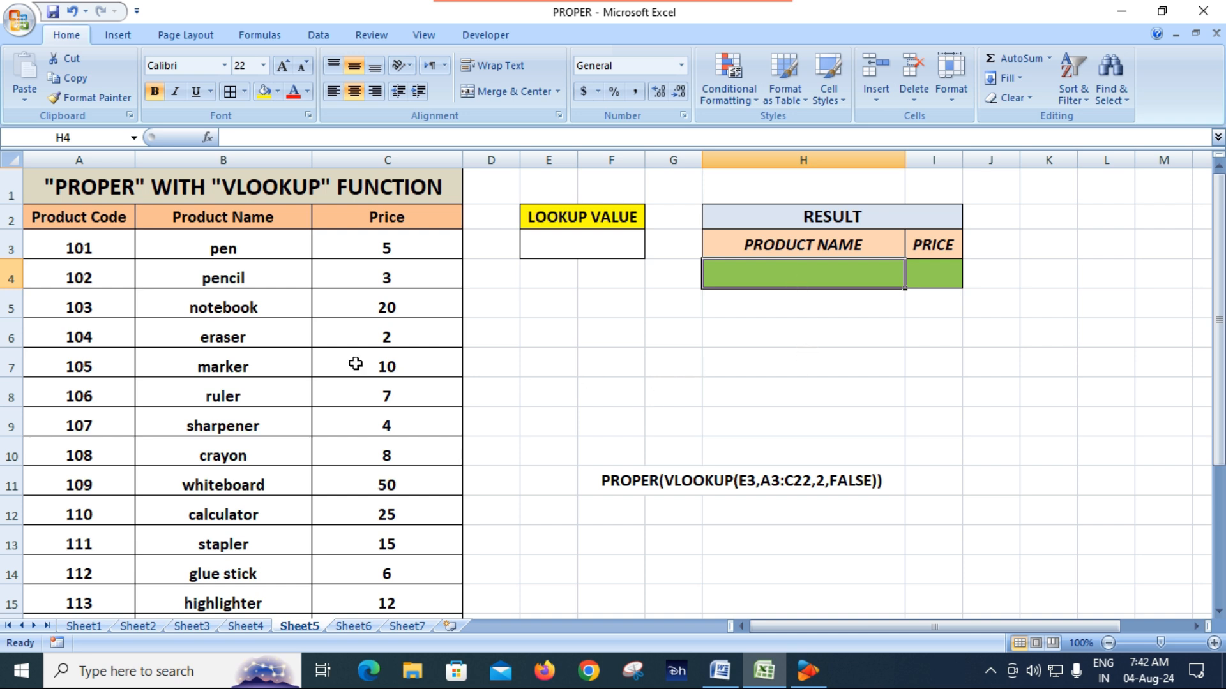
{"action": "left_click", "coordinate": [590, 243]}
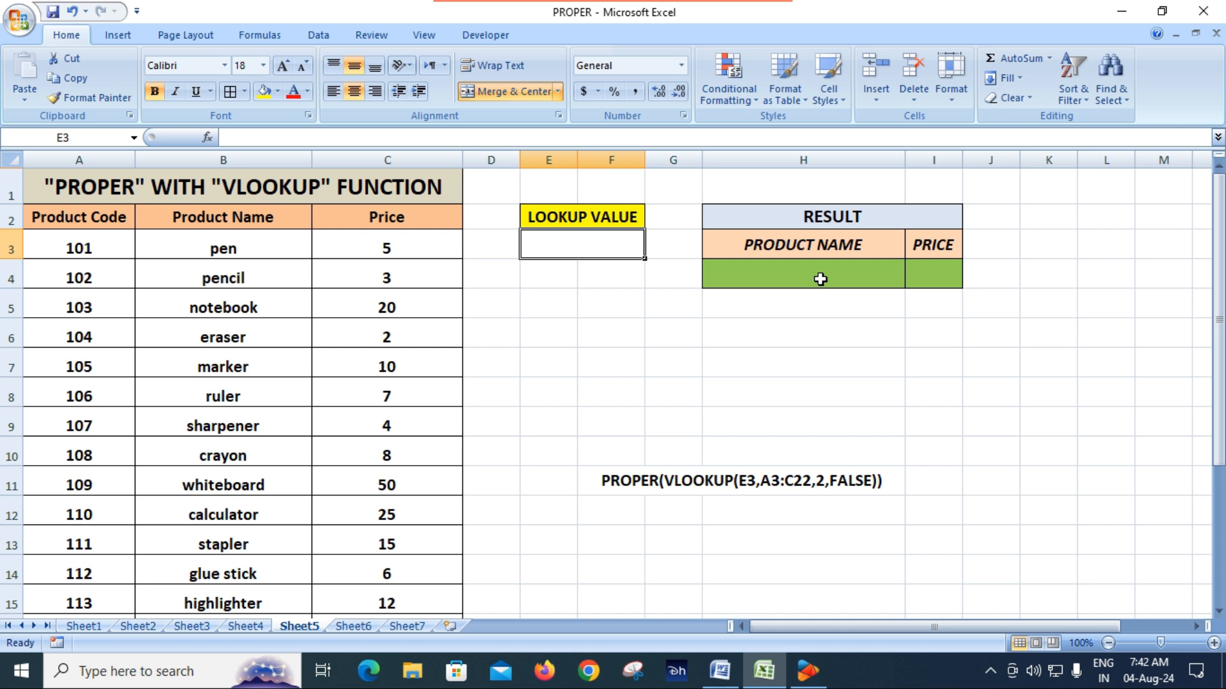
Step: Start a PROPER formula in H4 with a nested VLOOKUP that uses E3 as the lookup value
{"action": "left_click", "coordinate": [820, 279]}
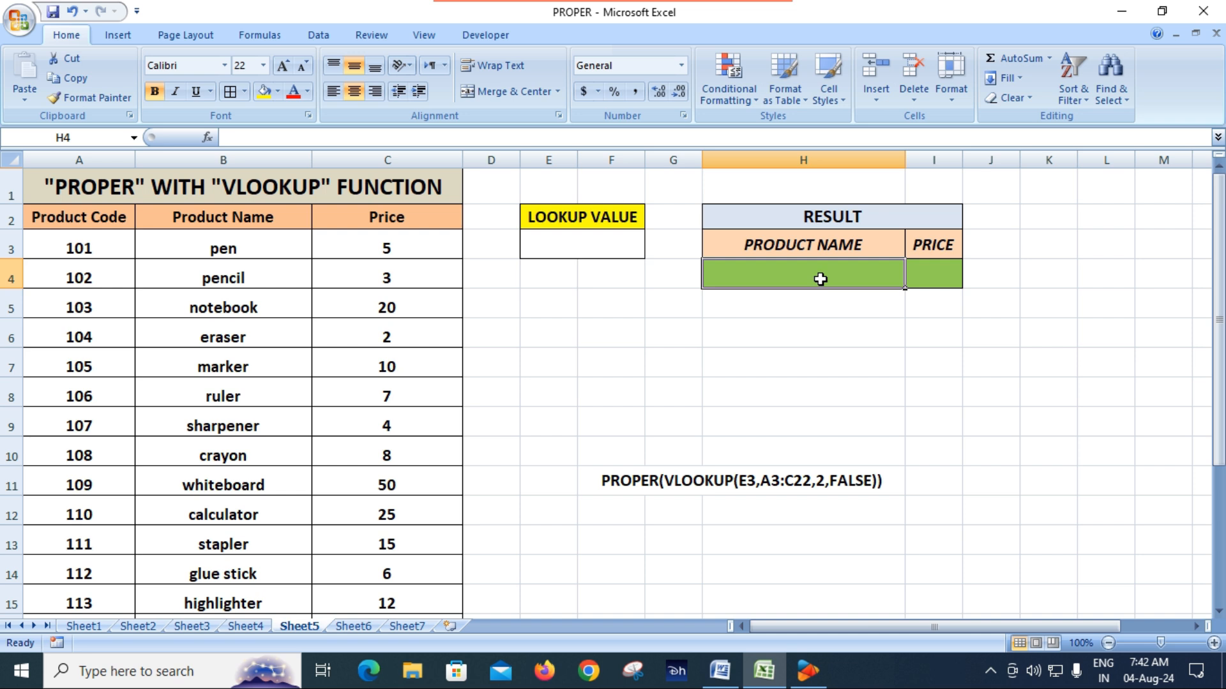
{"action": "type", "text": "="}
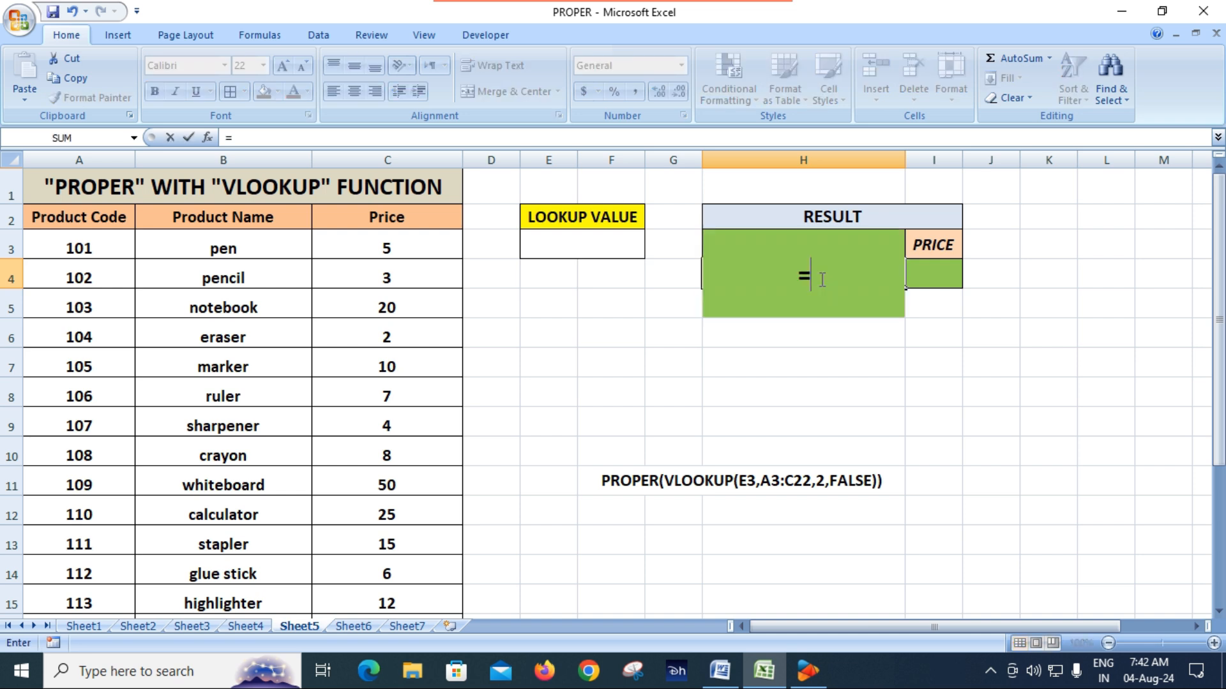
{"action": "type", "text": "p"}
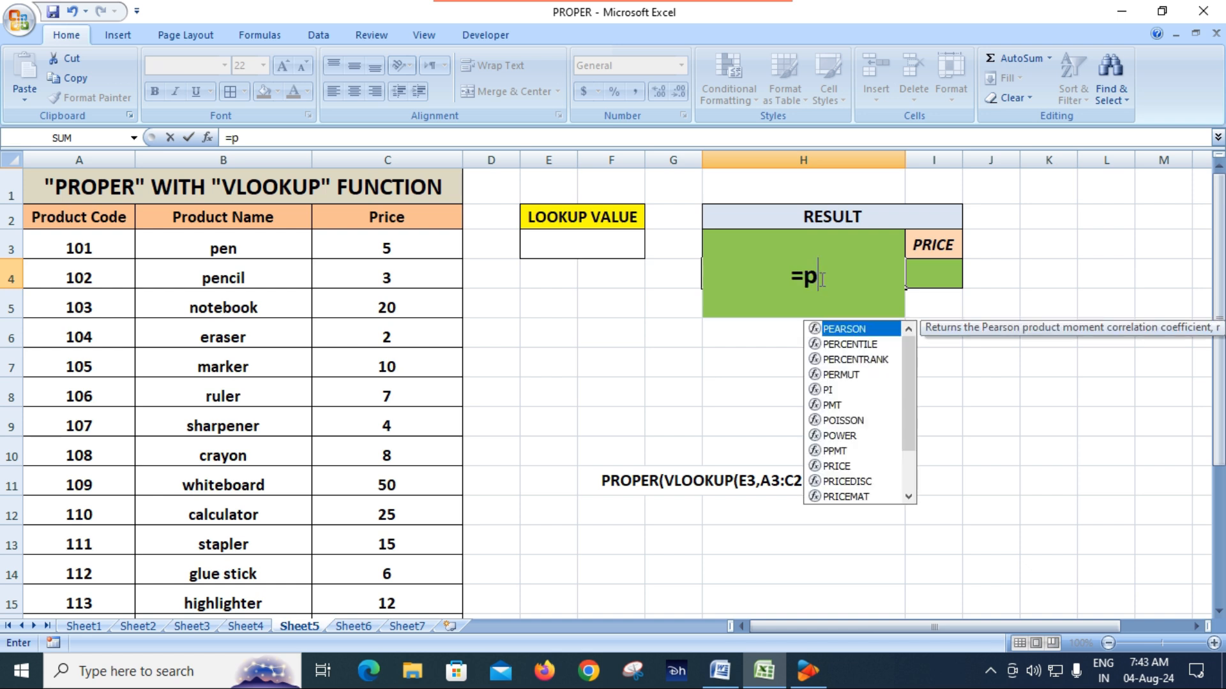
{"action": "type", "text": "rop"}
{"action": "key", "text": "Tab"}
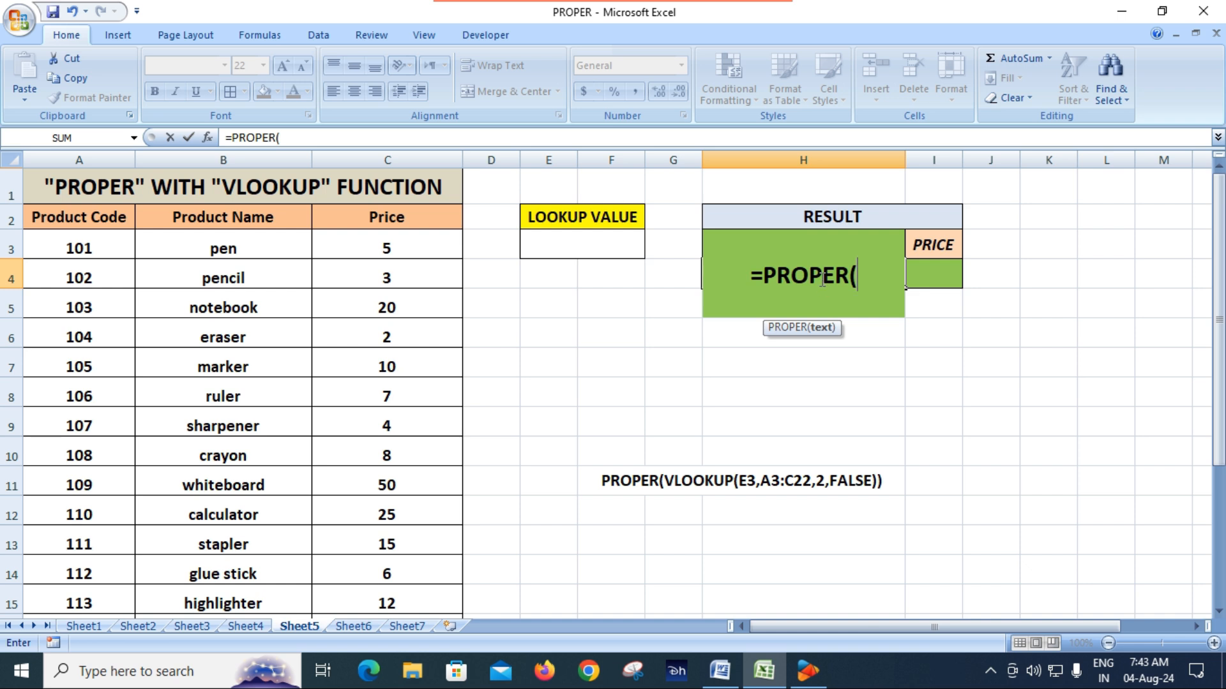
{"action": "type", "text": "vl"}
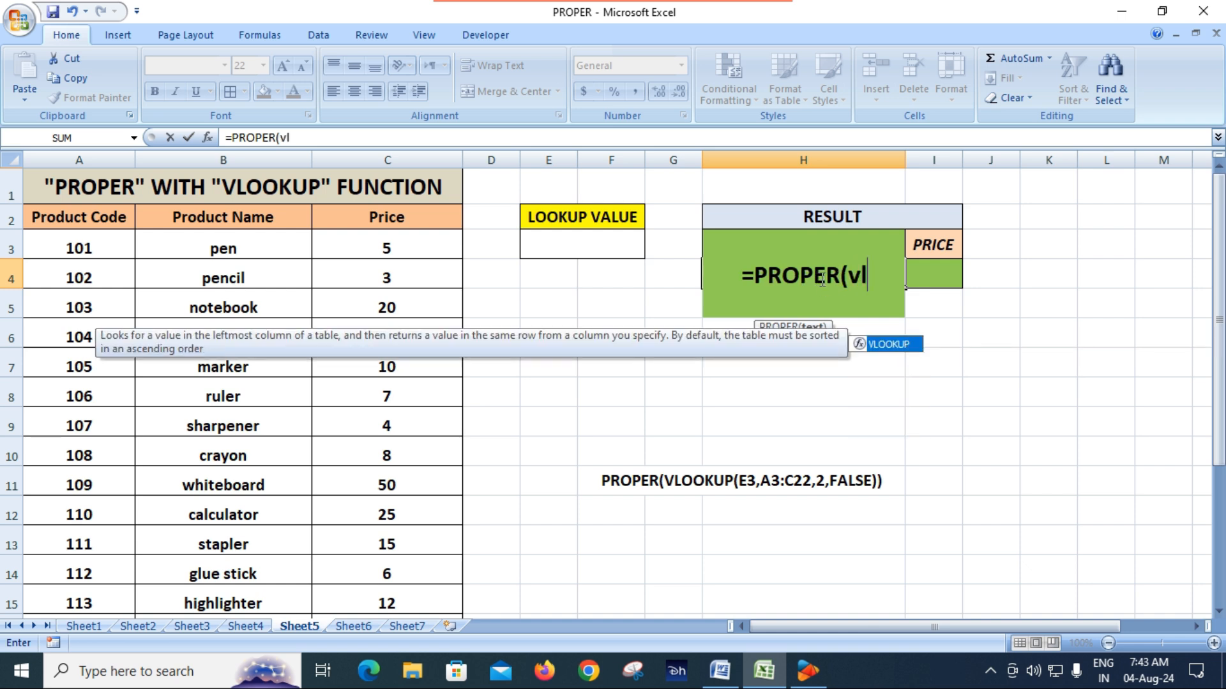
{"action": "key", "text": "Tab"}
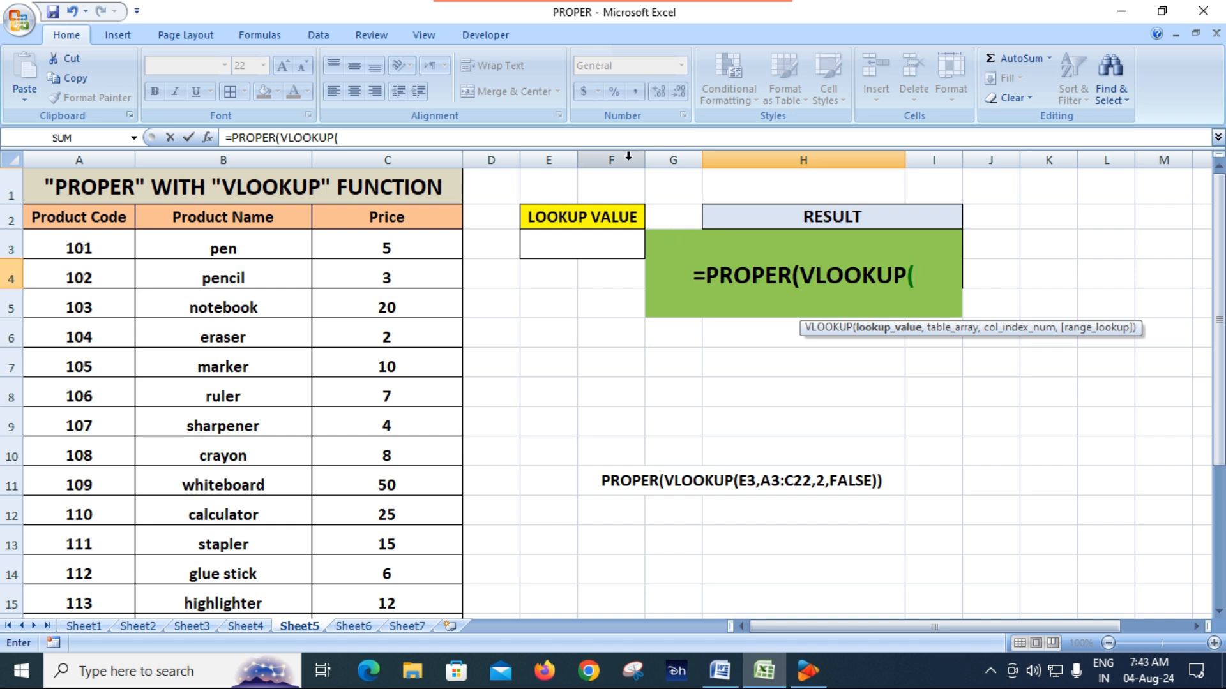
{"action": "left_click", "coordinate": [580, 246]}
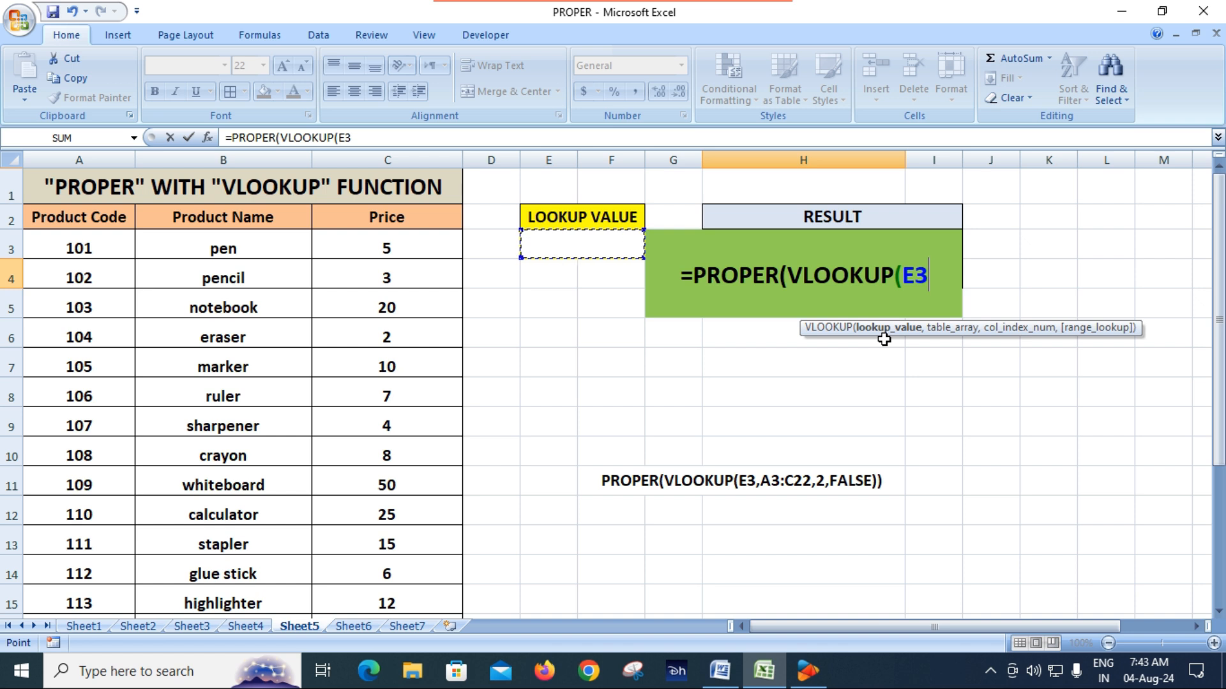
Step: Complete the H4 formula with table array A3:C22, column index 2 and FALSE for an exact match, closing both functions
{"action": "type", "text": ","}
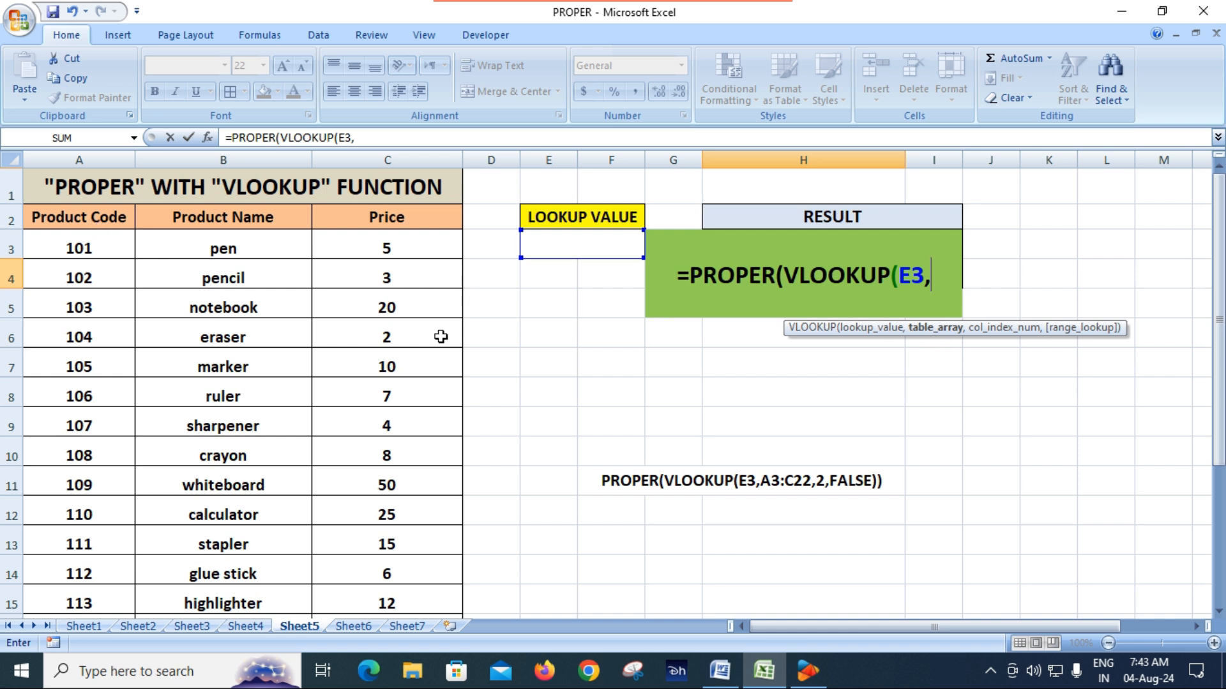
{"action": "left_click_drag", "start_coordinate": [57, 243], "coordinate": [367, 568]}
{"action": "scroll", "coordinate": [670, 541], "scroll_direction": "up", "scroll_amount": 3}
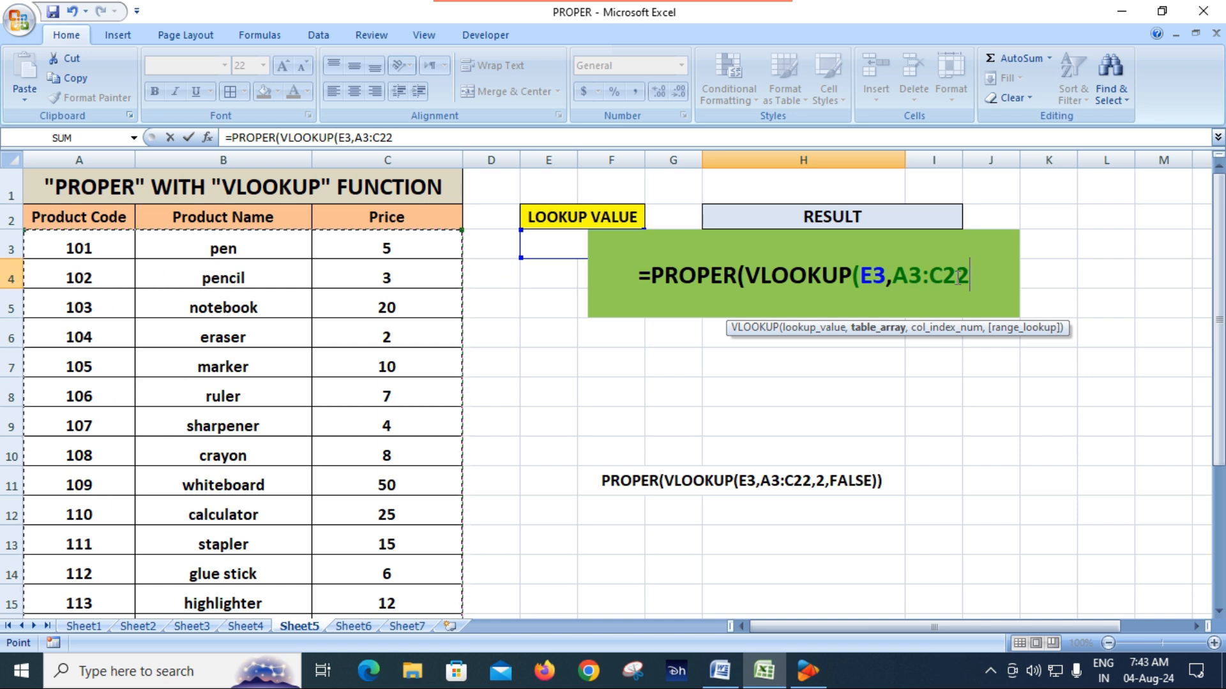
{"action": "type", "text": ","}
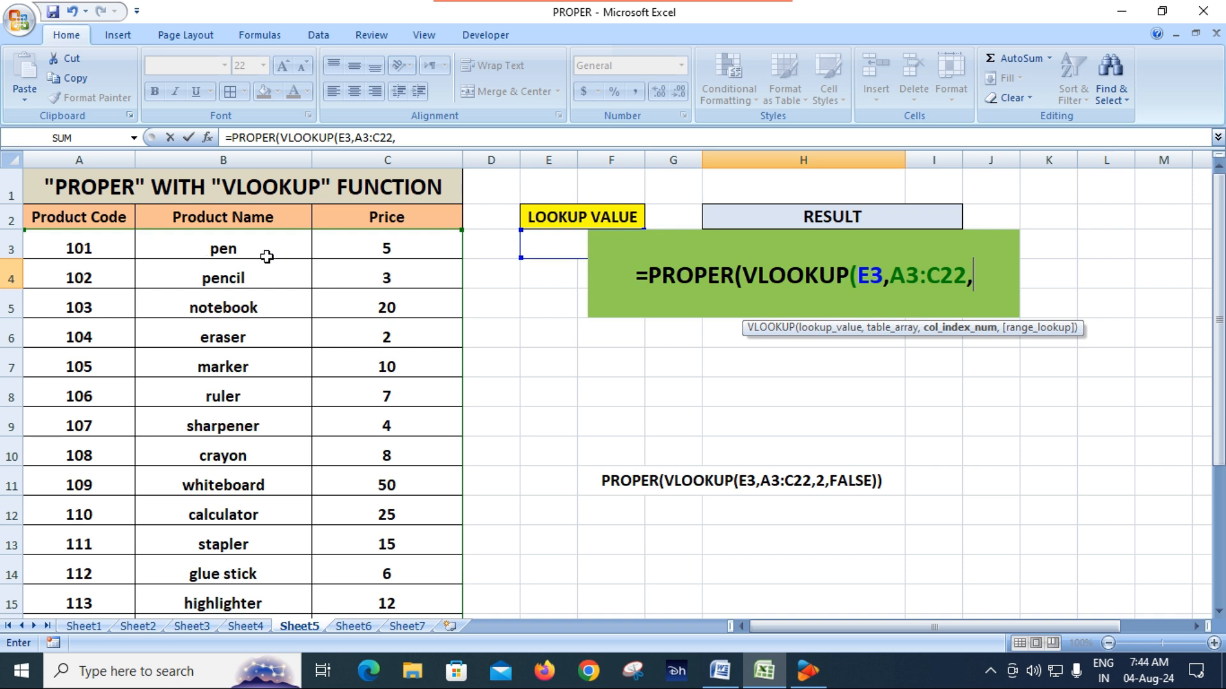
{"action": "type", "text": "2"}
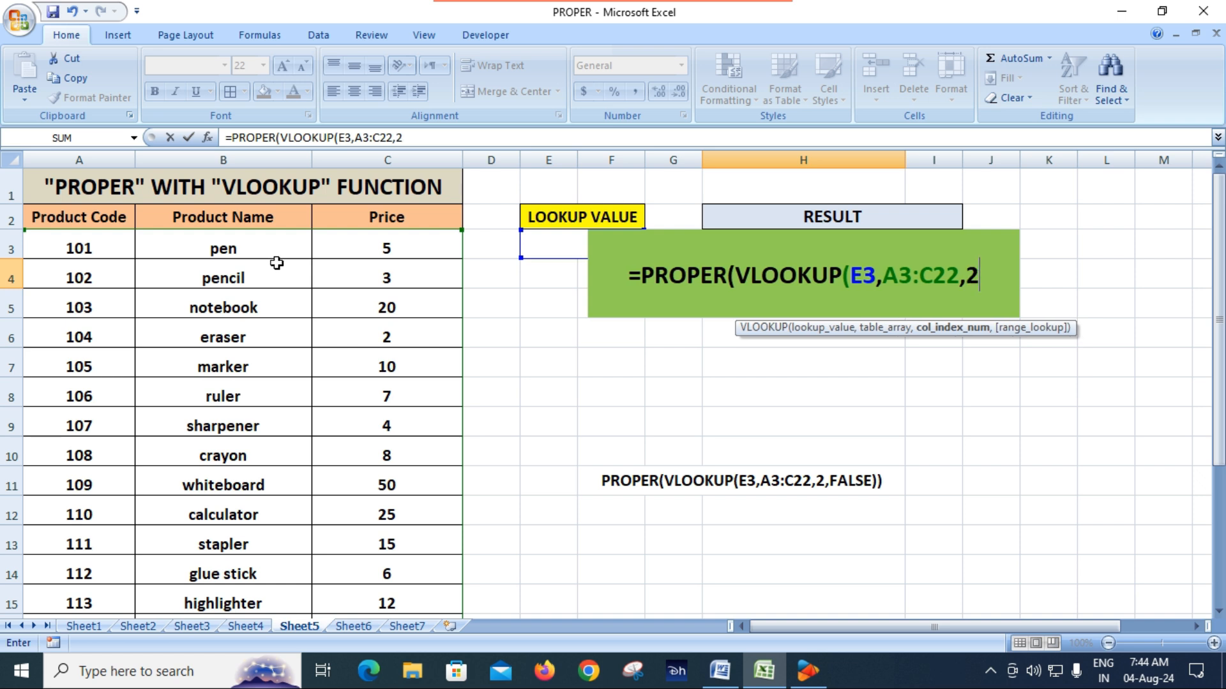
{"action": "type", "text": ","}
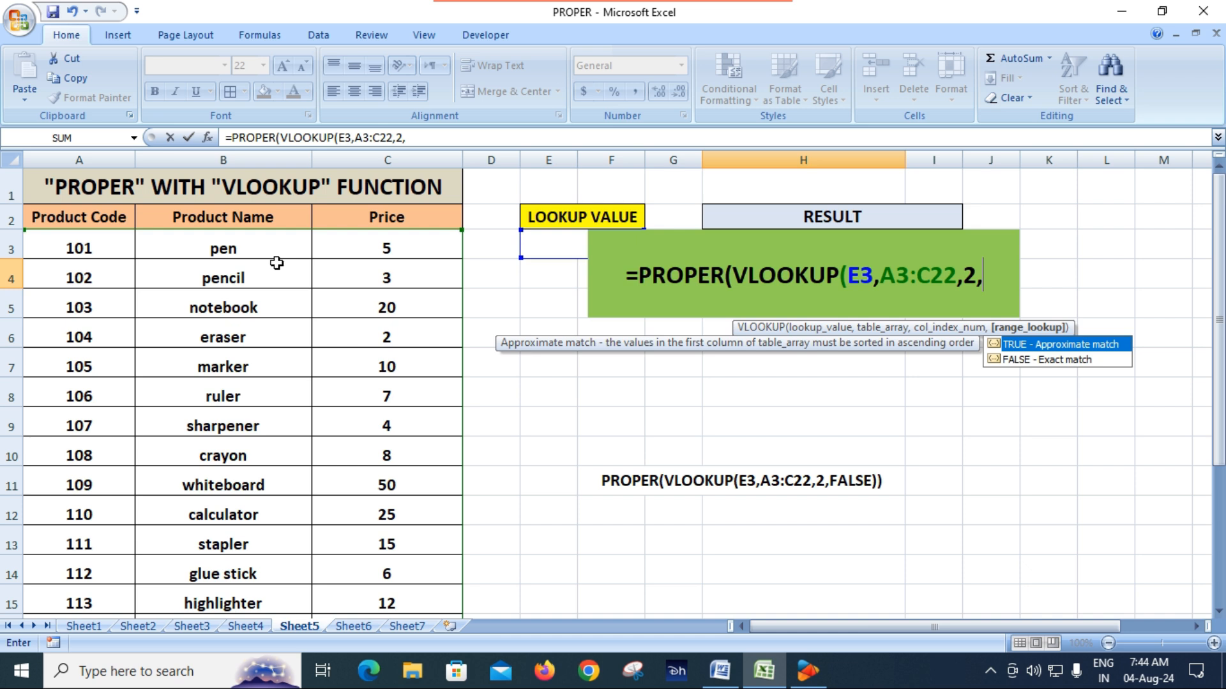
{"action": "key", "text": "Down"}
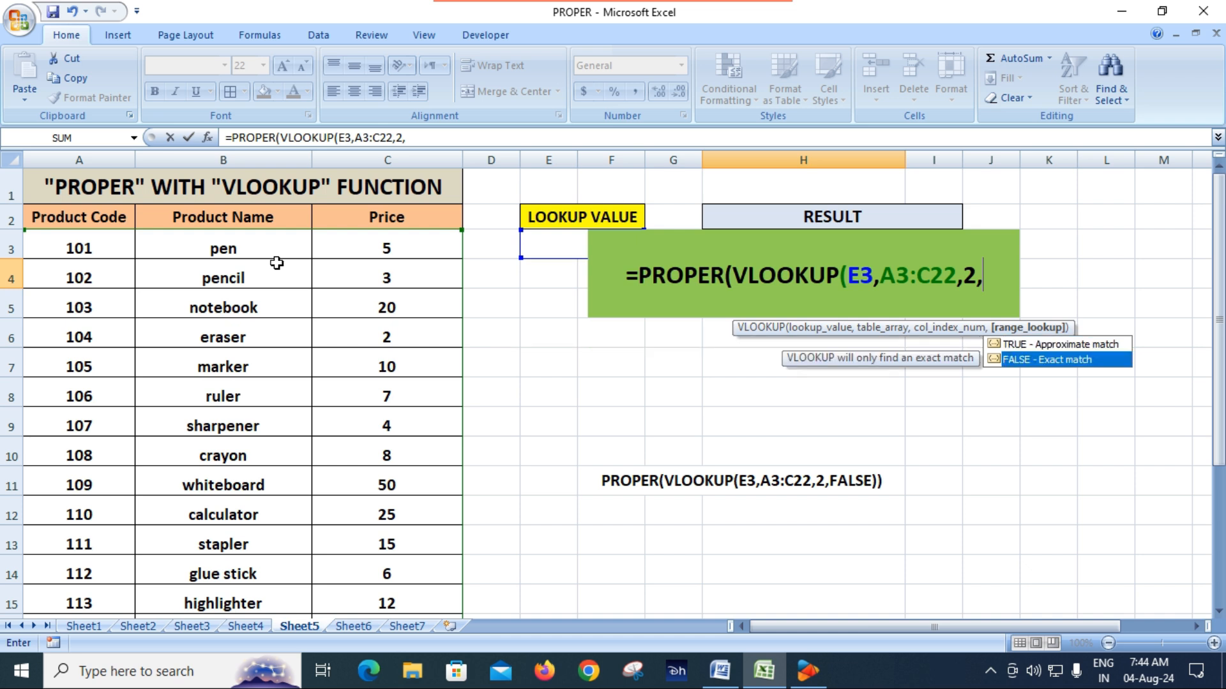
{"action": "key", "text": "Tab"}
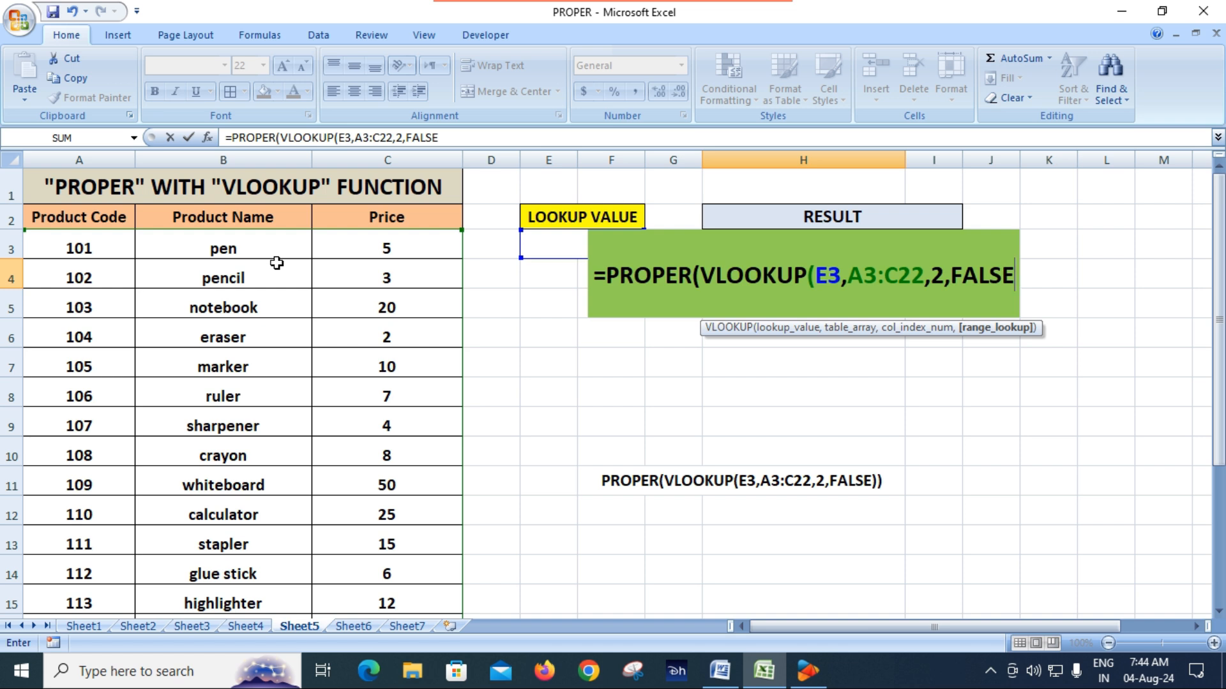
{"action": "type", "text": ")"}
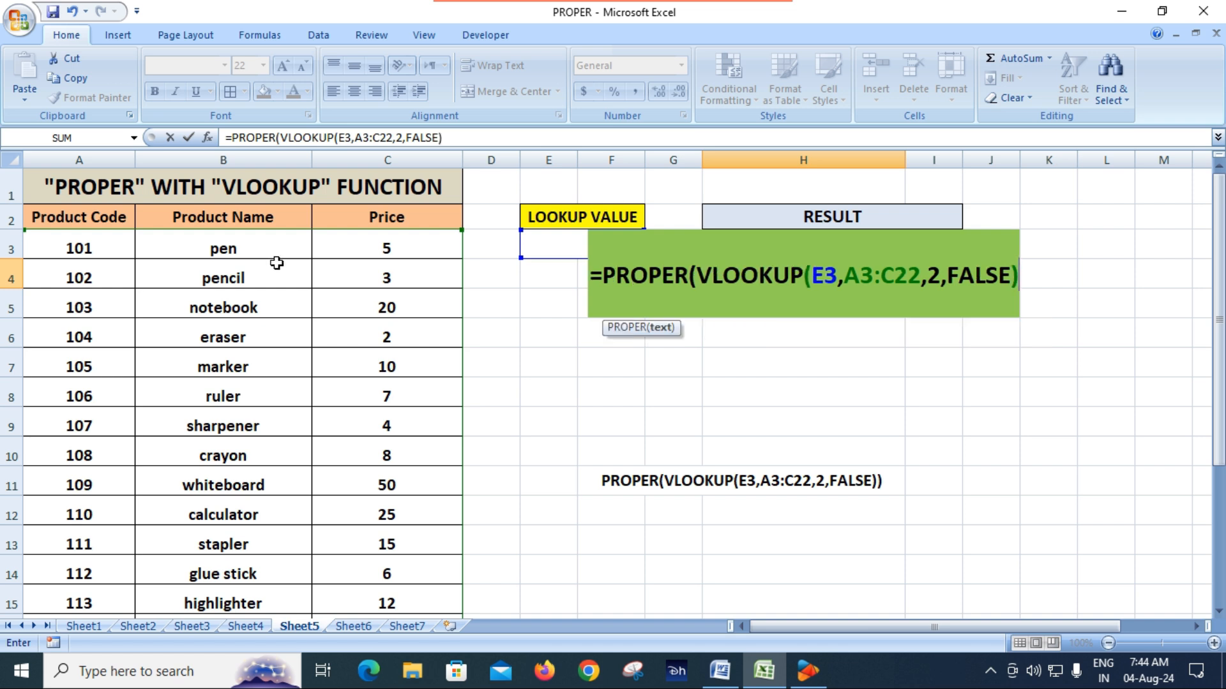
{"action": "type", "text": ")"}
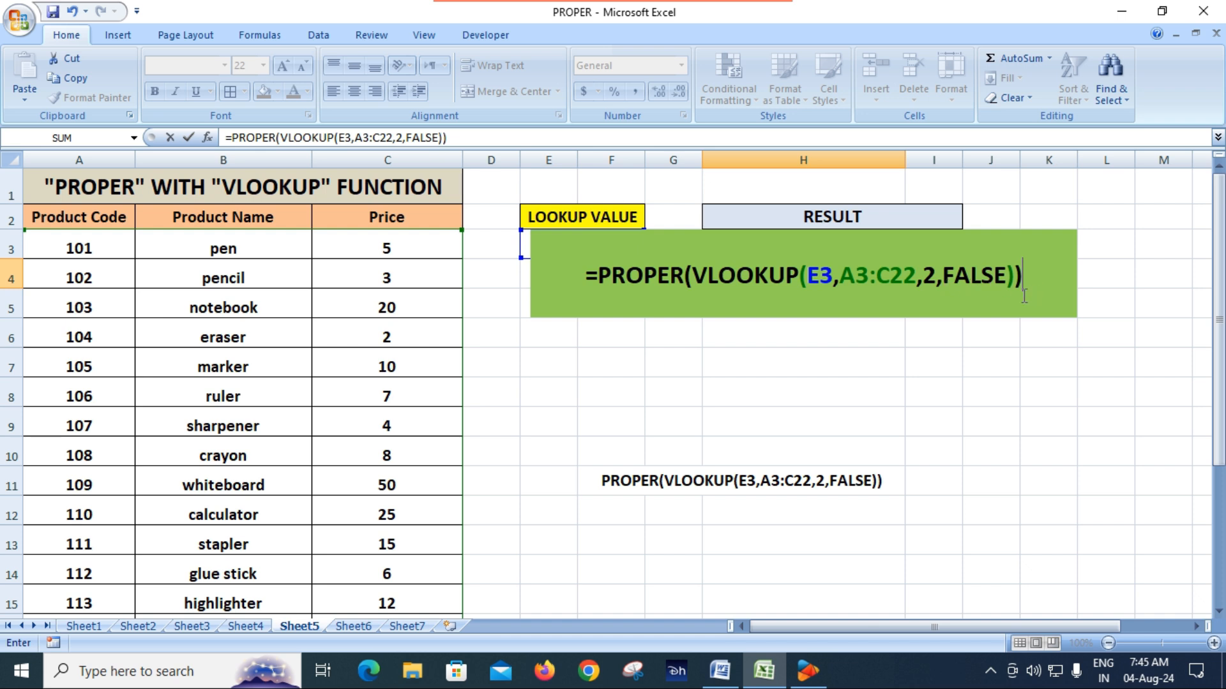
{"action": "key", "text": "Return"}
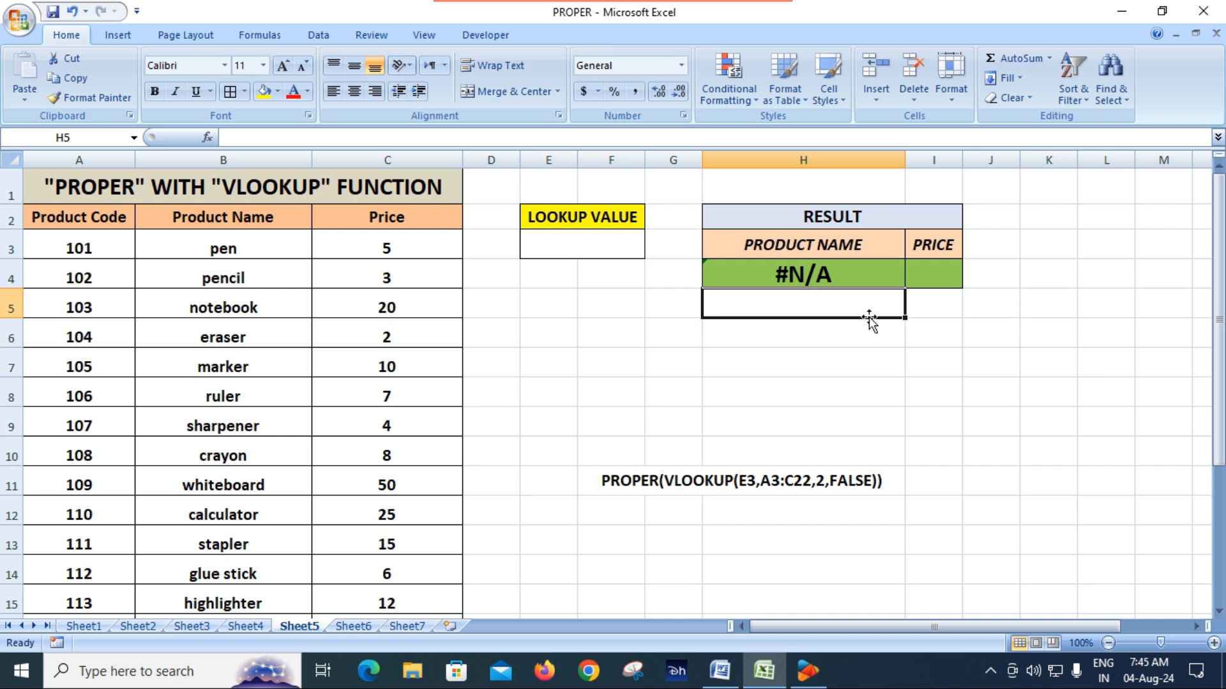
Step: Check the formula in H4 and set the lookup value in E3 to 101
{"action": "left_click", "coordinate": [822, 276]}
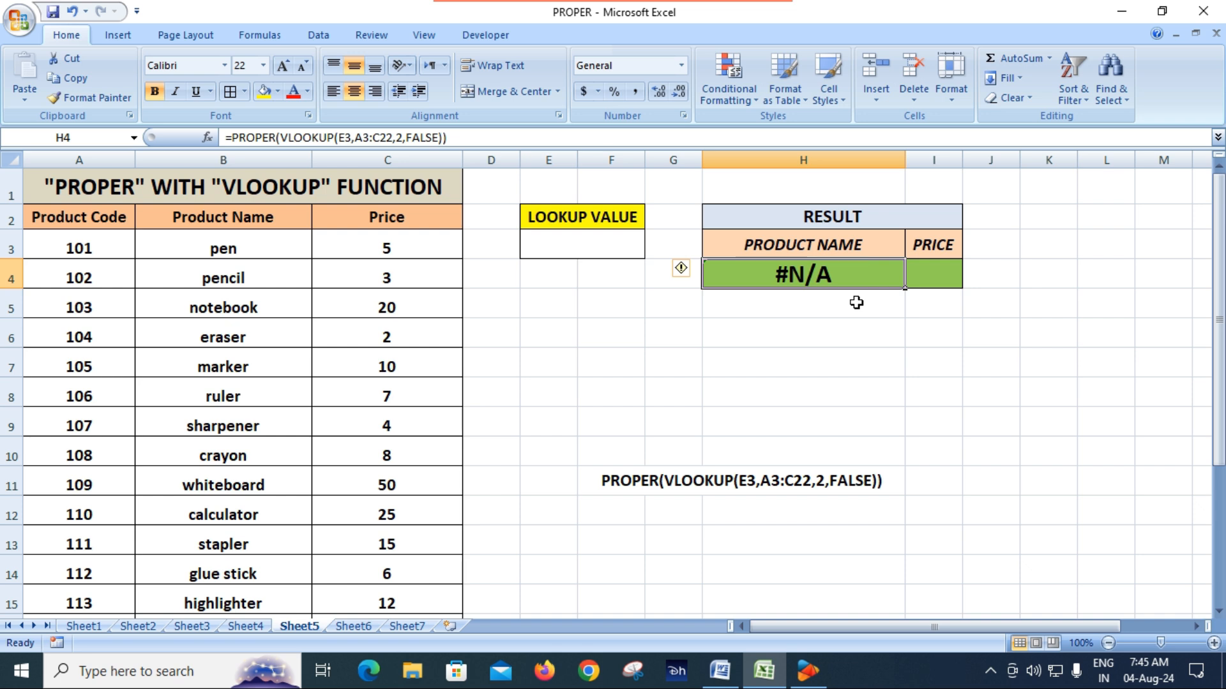
{"action": "left_click", "coordinate": [579, 243]}
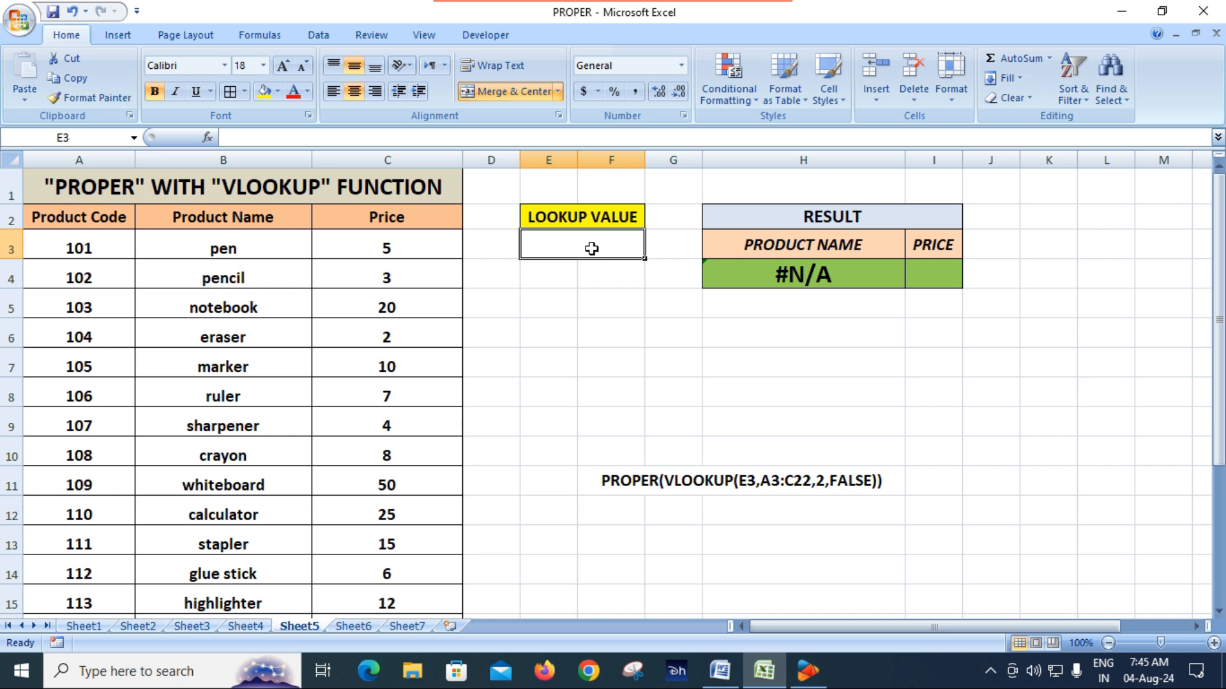
{"action": "type", "text": "101"}
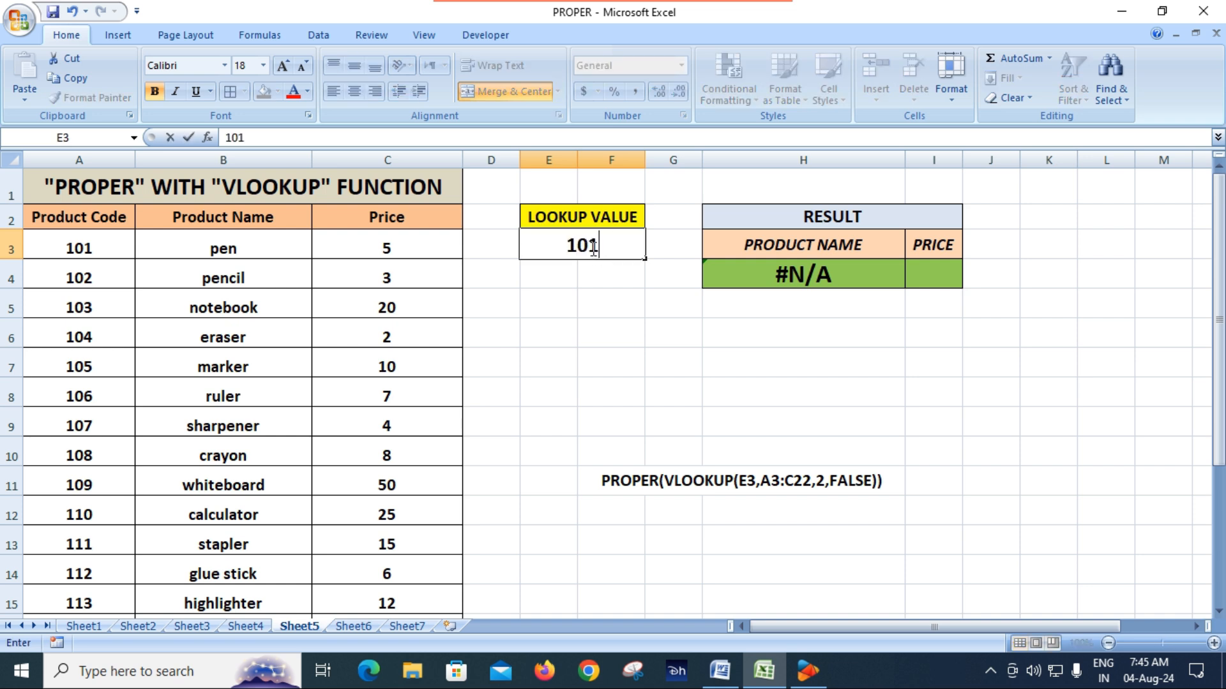
{"action": "key", "text": "Return"}
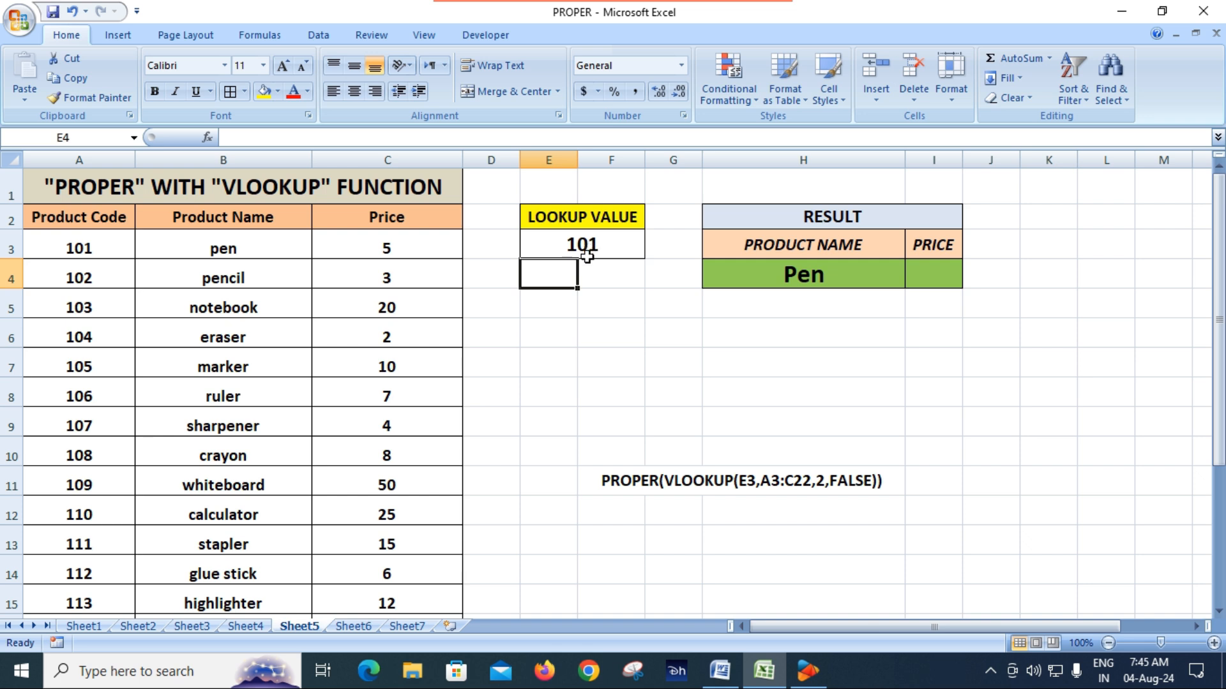
Step: Compare the product name result in H4 with the lookup value in E3 and the source name in B3
{"action": "left_click", "coordinate": [831, 279]}
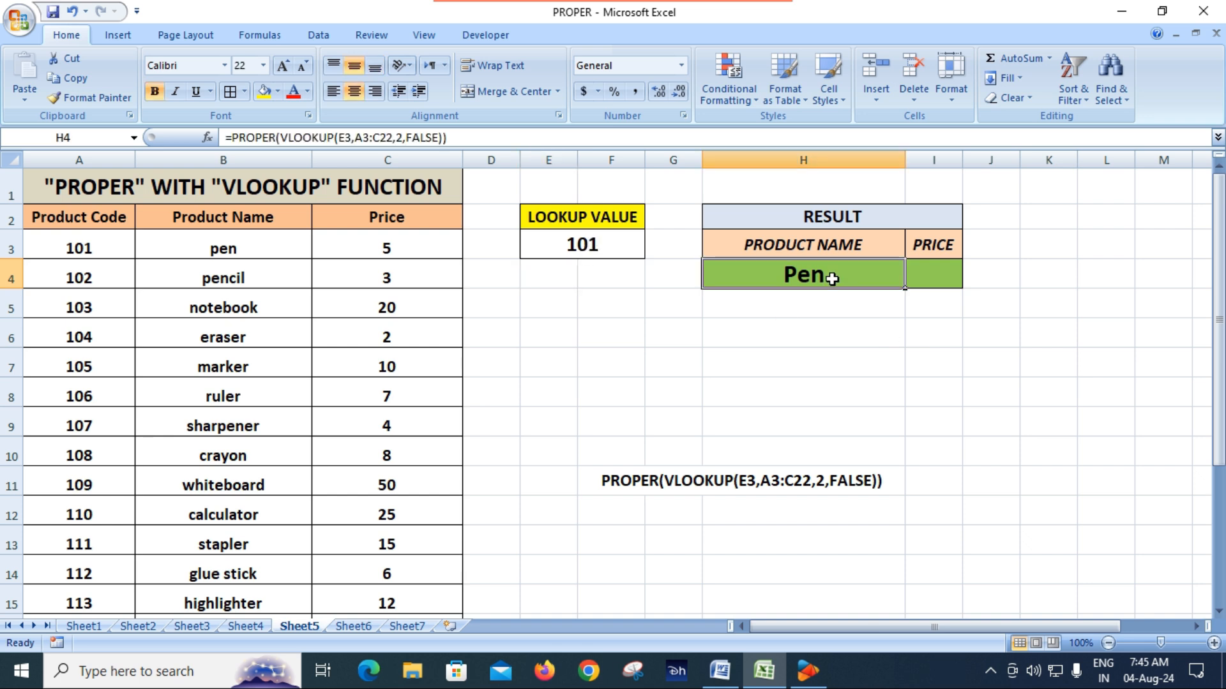
{"action": "left_click", "coordinate": [244, 256]}
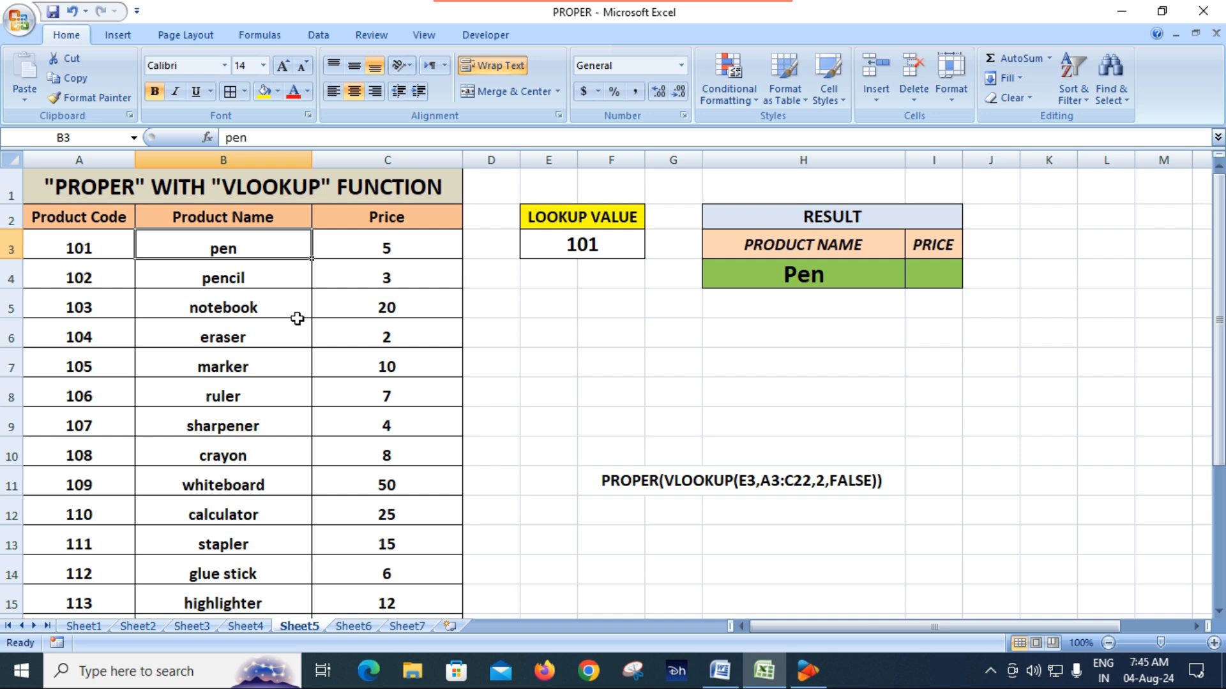
{"action": "left_click", "coordinate": [811, 274]}
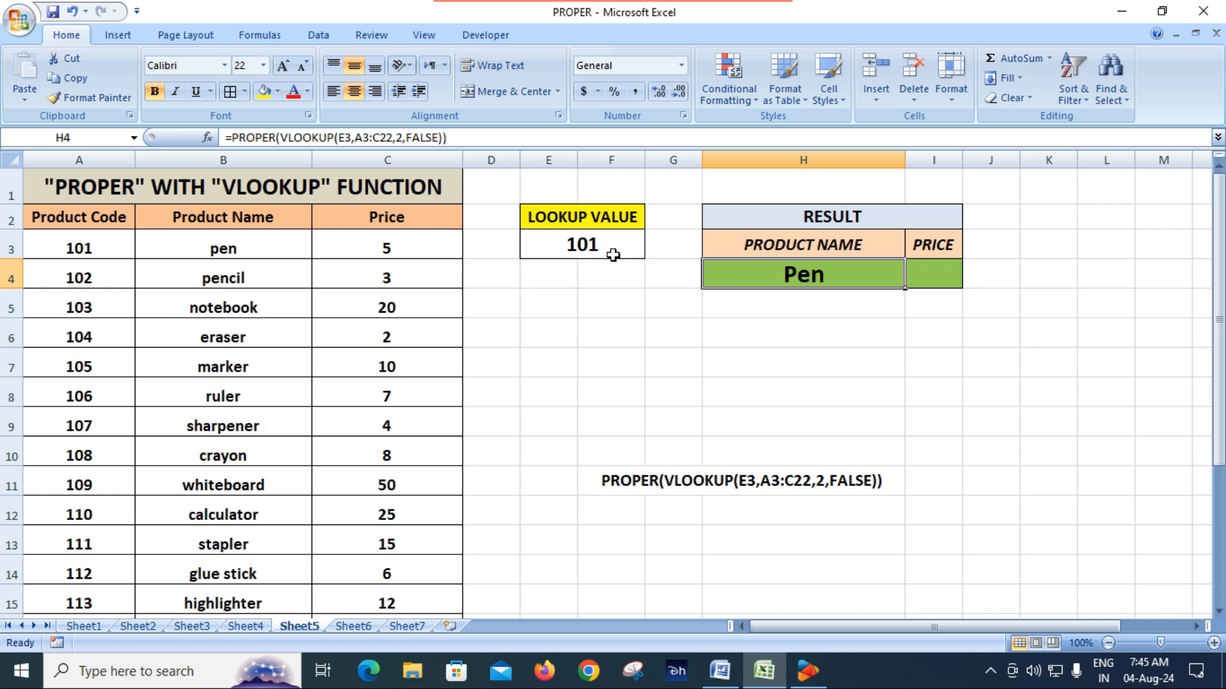
{"action": "left_click", "coordinate": [566, 243]}
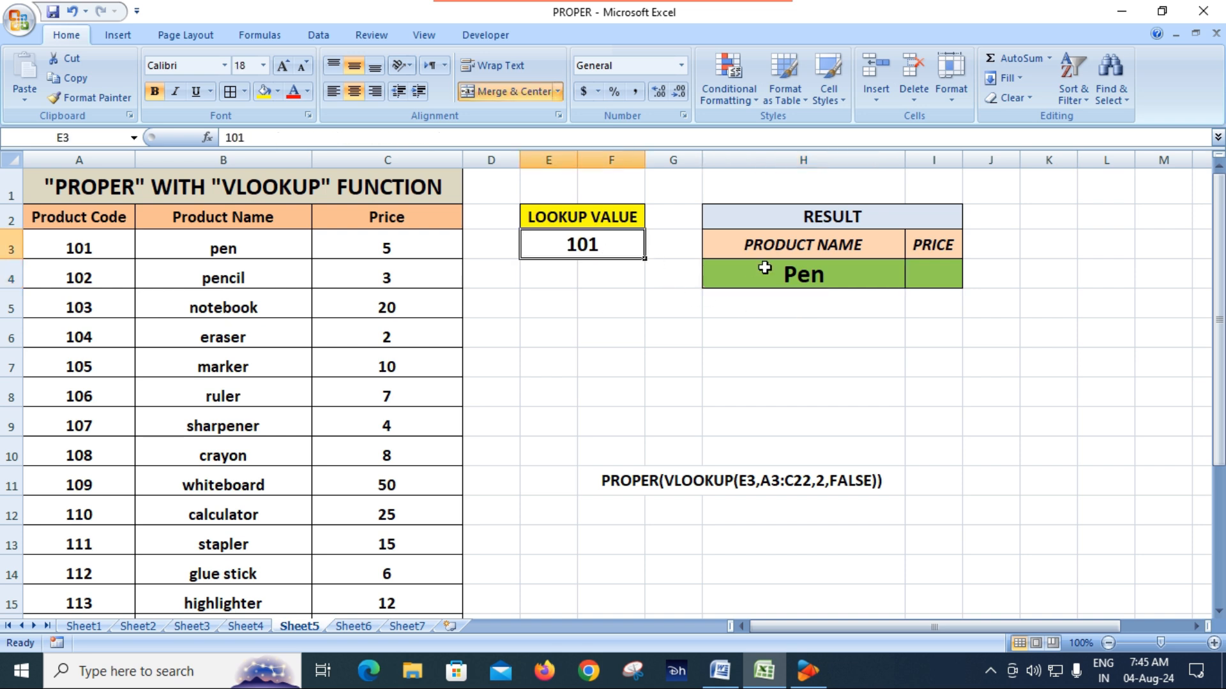
{"action": "left_click", "coordinate": [245, 252]}
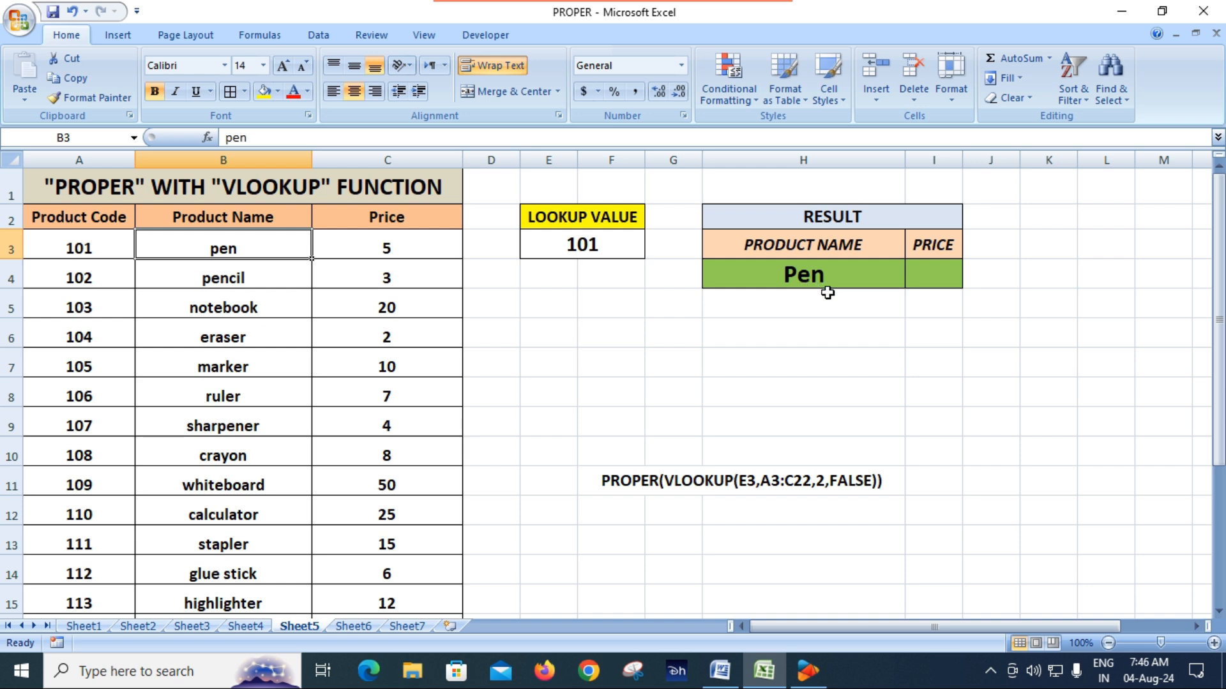
Step: Start a PROPER formula in I4 with a nested VLOOKUP that uses E3 as the lookup value
{"action": "left_click", "coordinate": [935, 274]}
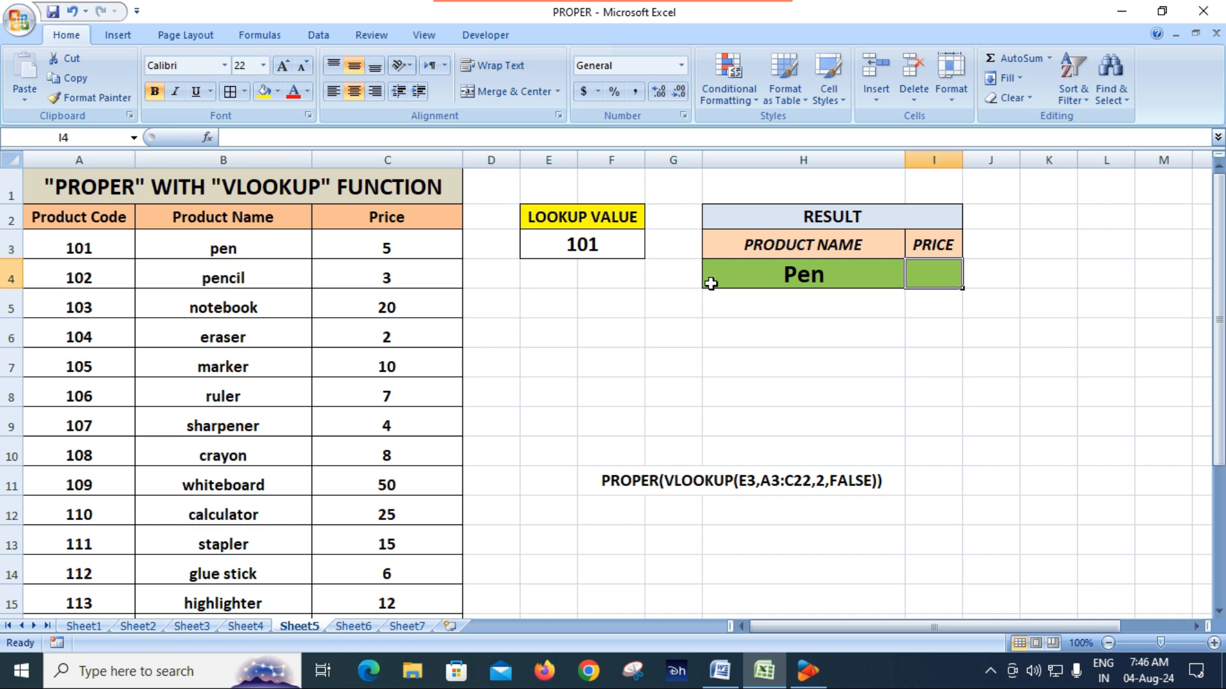
{"action": "left_click", "coordinate": [794, 275]}
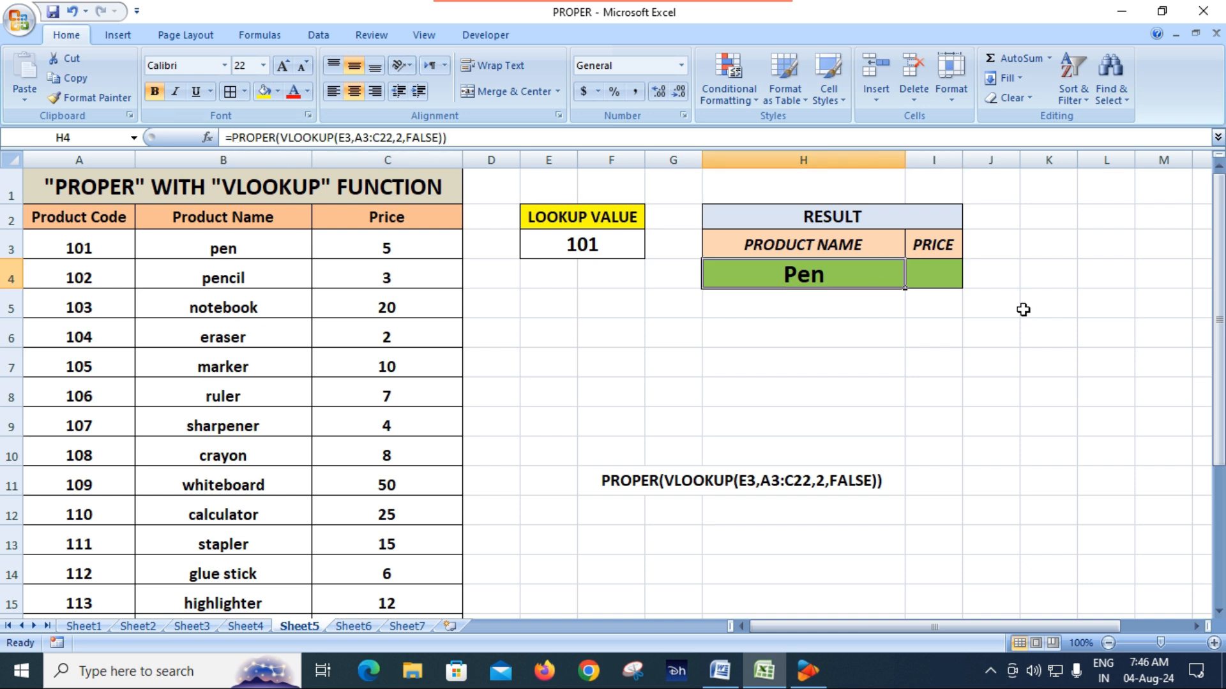
{"action": "left_click", "coordinate": [915, 273]}
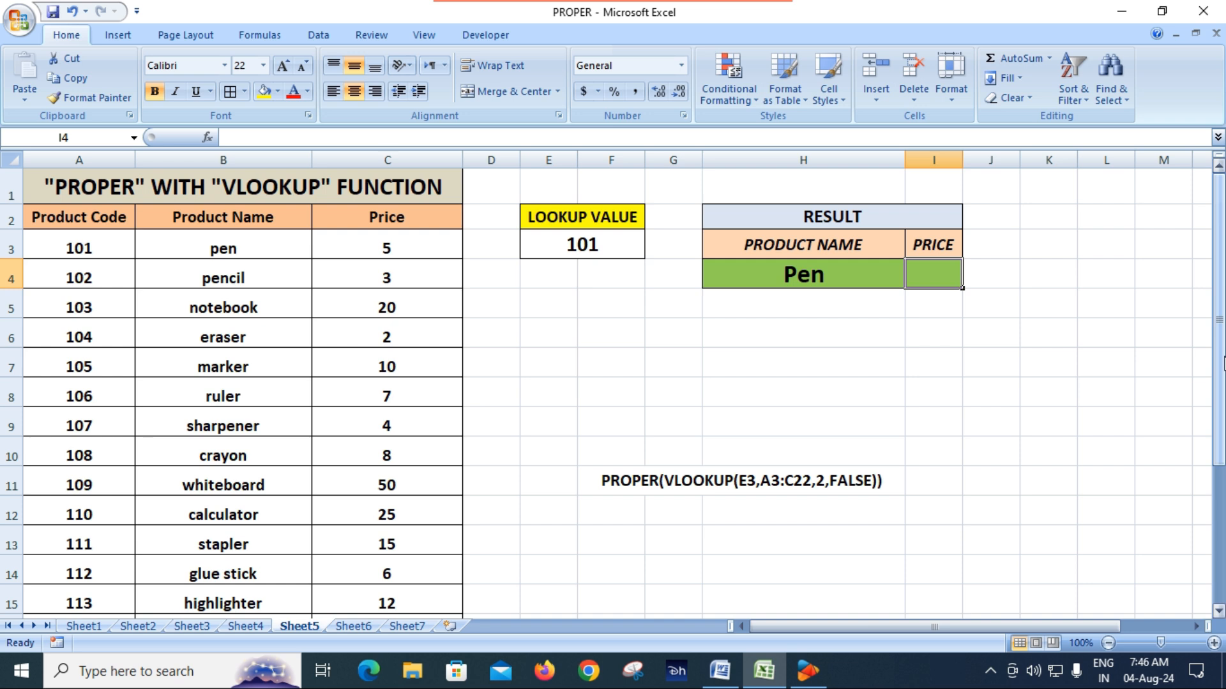
{"action": "type", "text": "=prop"}
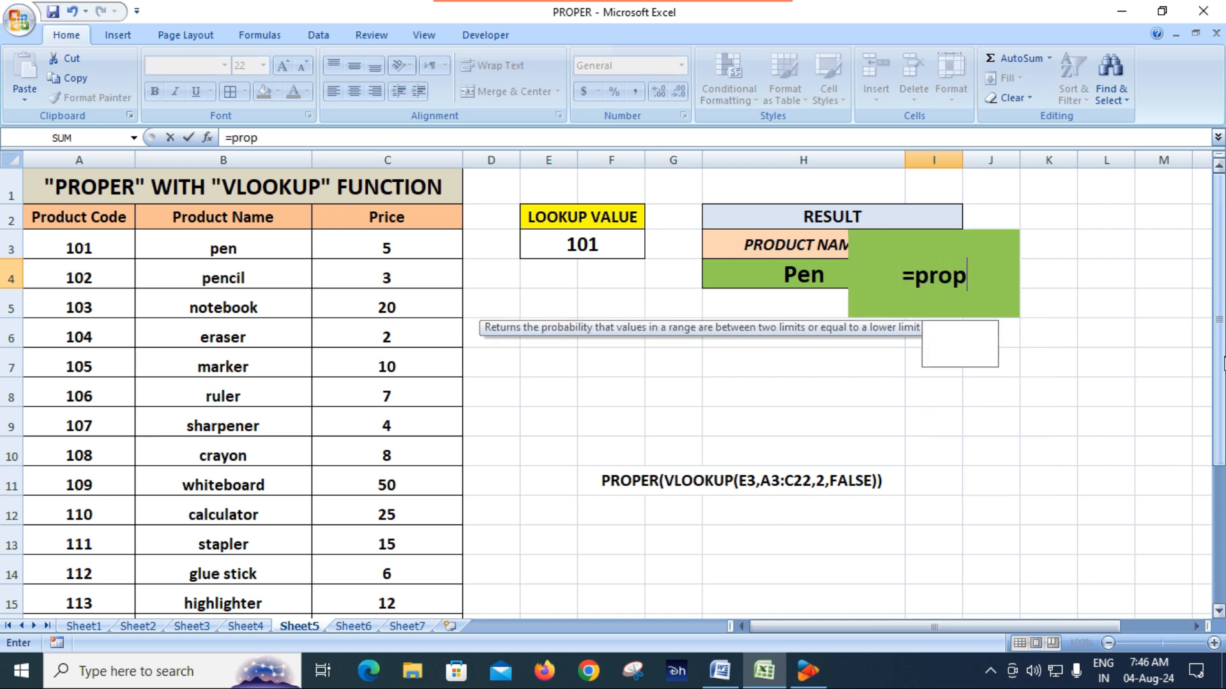
{"action": "key", "text": "Tab"}
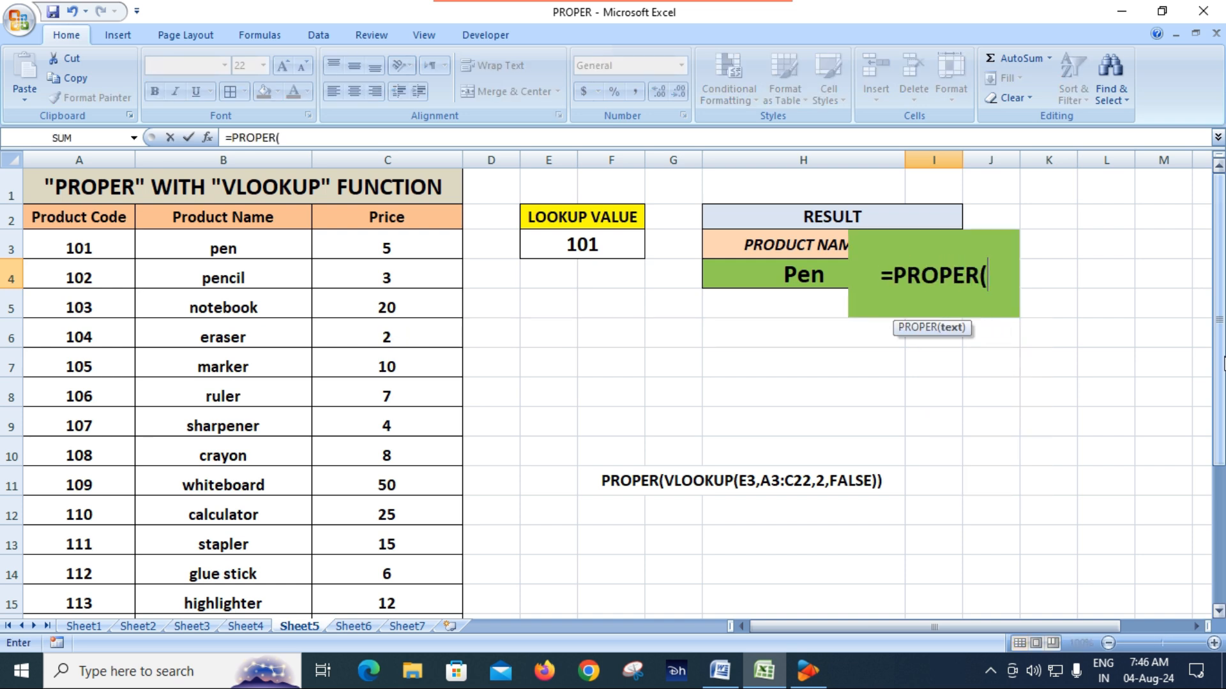
{"action": "type", "text": "vl"}
{"action": "key", "text": "Tab"}
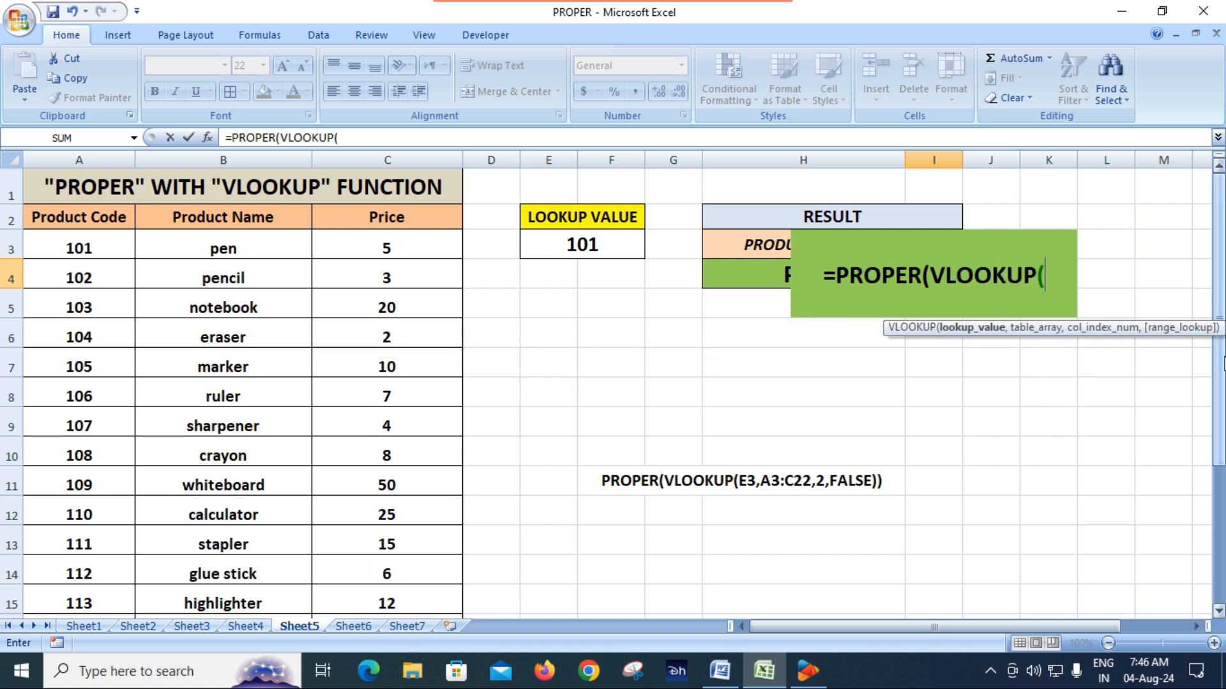
{"action": "left_click", "coordinate": [587, 243]}
{"action": "type", "text": ","}
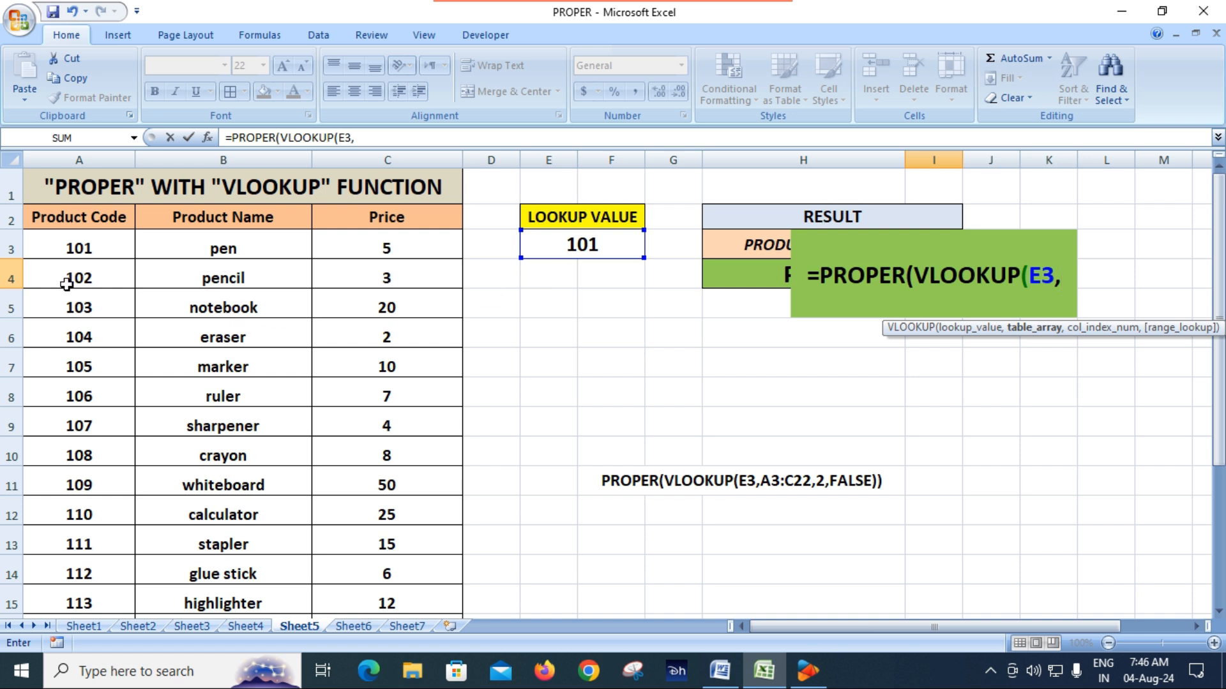
Step: Complete the I4 formula with table array A3:C22, column index 3 and FALSE for an exact match, closing both functions
{"action": "left_click_drag", "start_coordinate": [90, 248], "coordinate": [383, 575]}
{"action": "left_click_drag", "start_coordinate": [332, 606], "coordinate": [332, 570]}
{"action": "scroll", "coordinate": [753, 504], "scroll_direction": "up", "scroll_amount": 3}
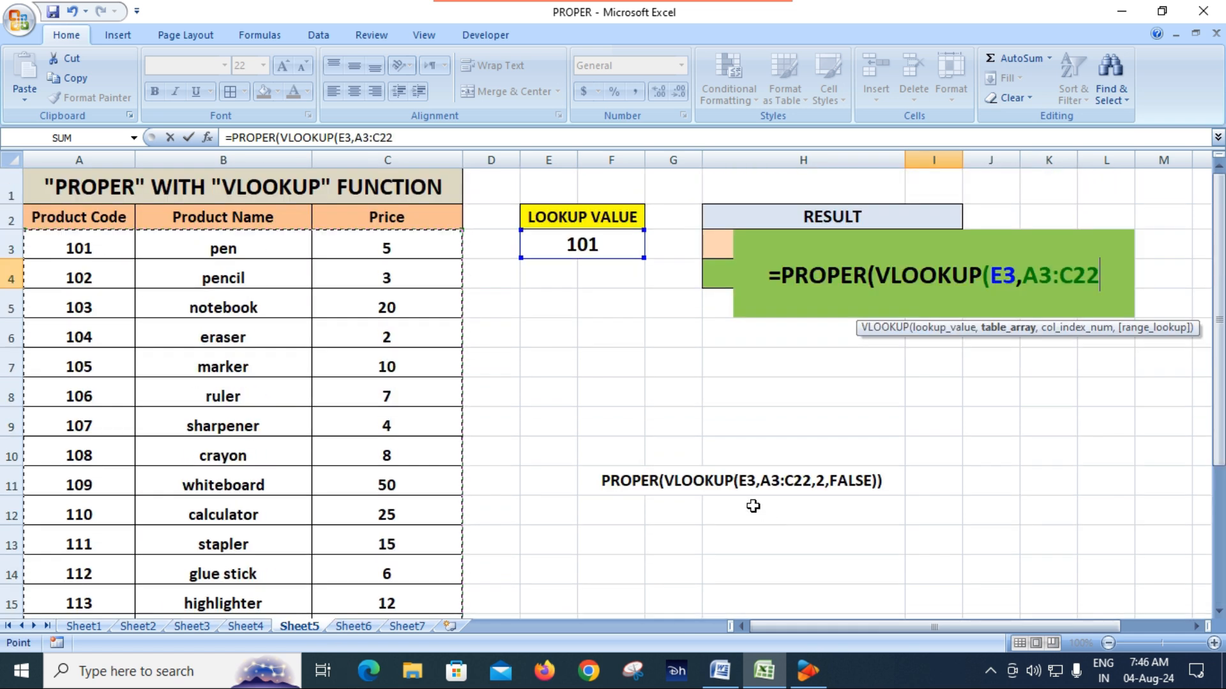
{"action": "type", "text": ","}
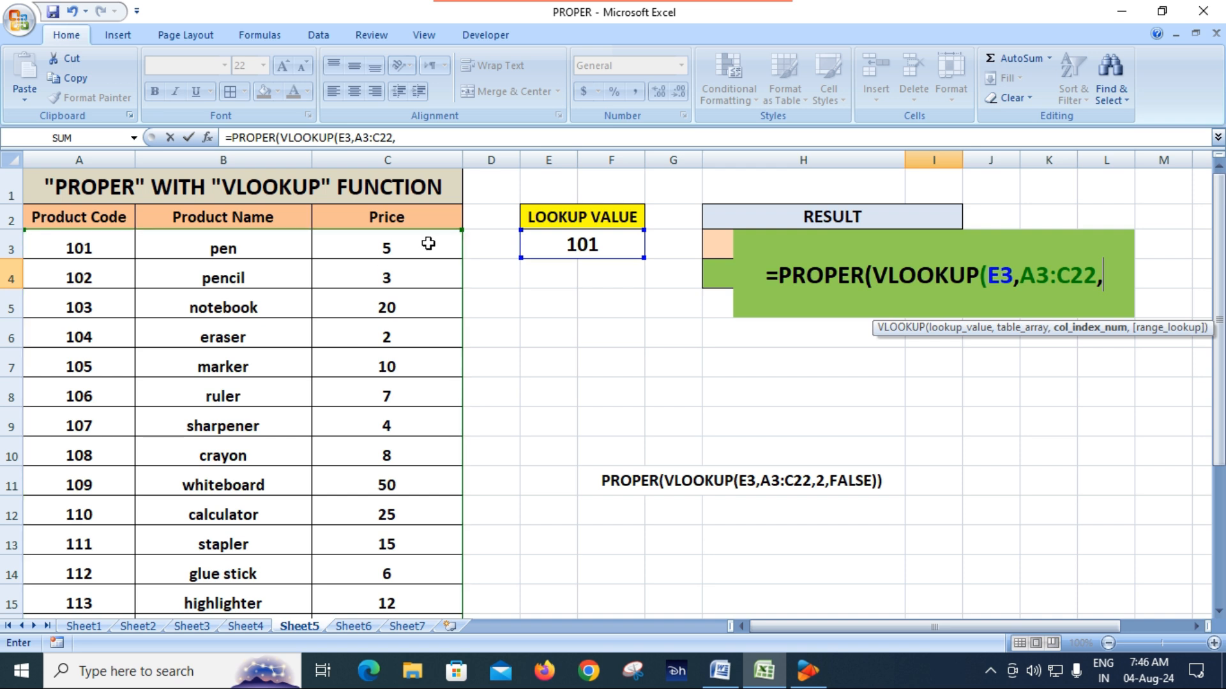
{"action": "type", "text": "3"}
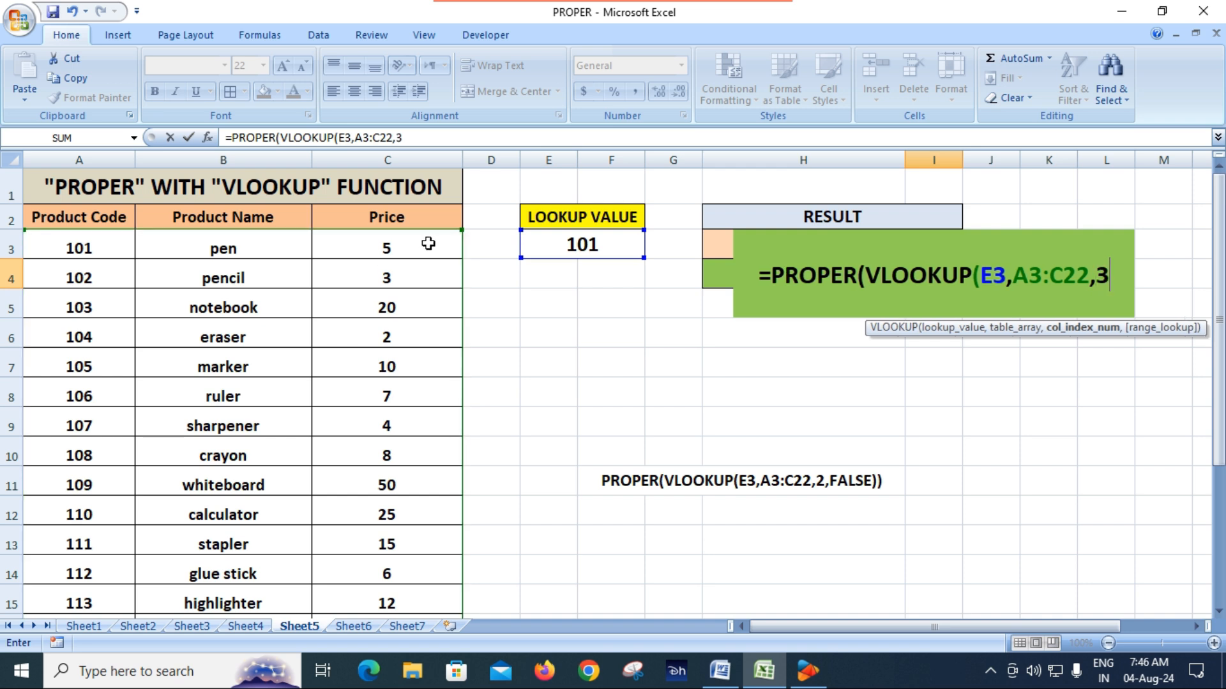
{"action": "type", "text": ","}
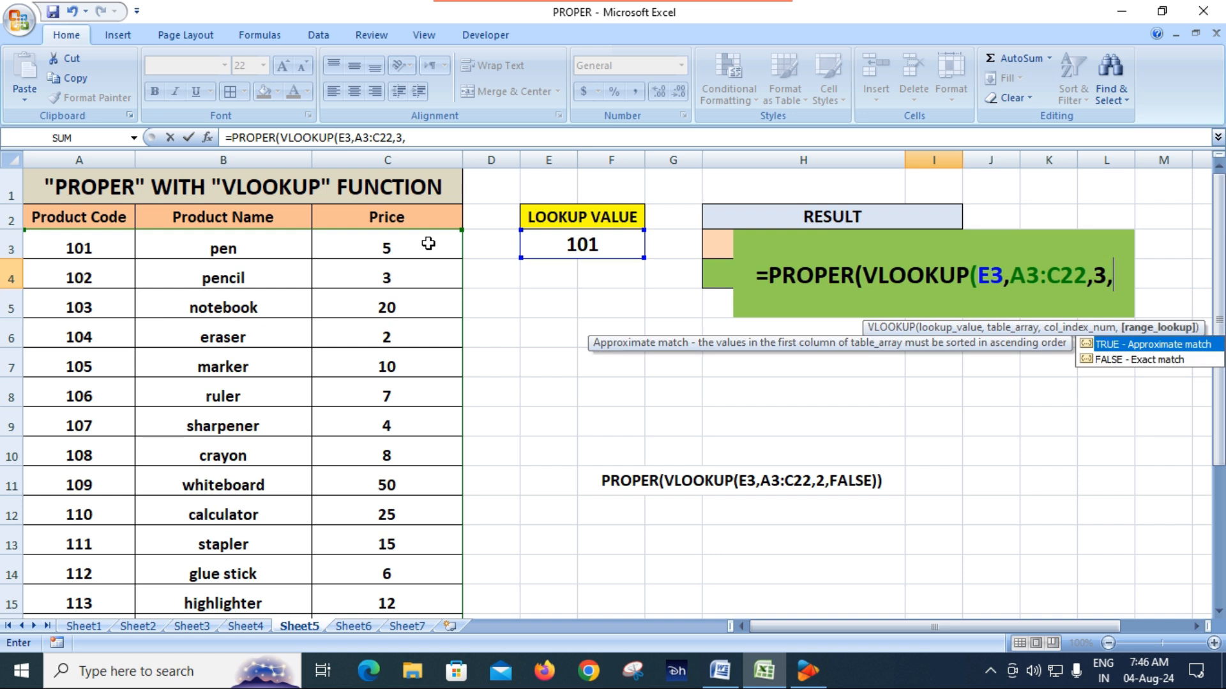
{"action": "key", "text": "Down"}
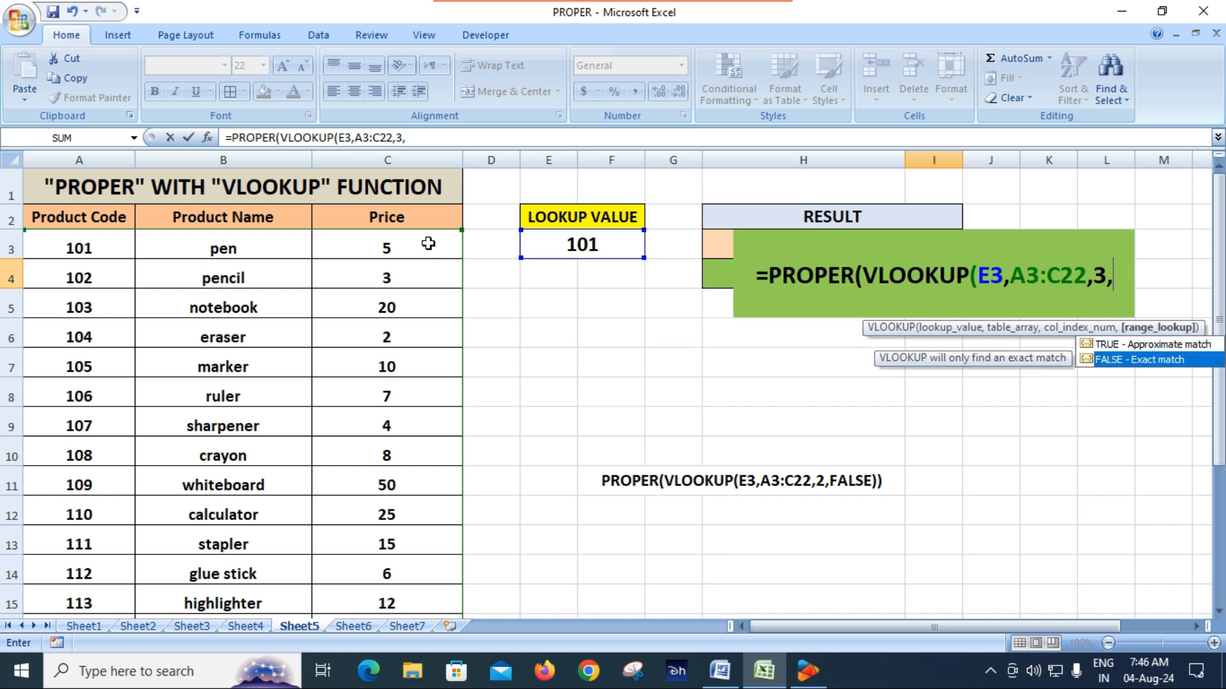
{"action": "key", "text": "Tab"}
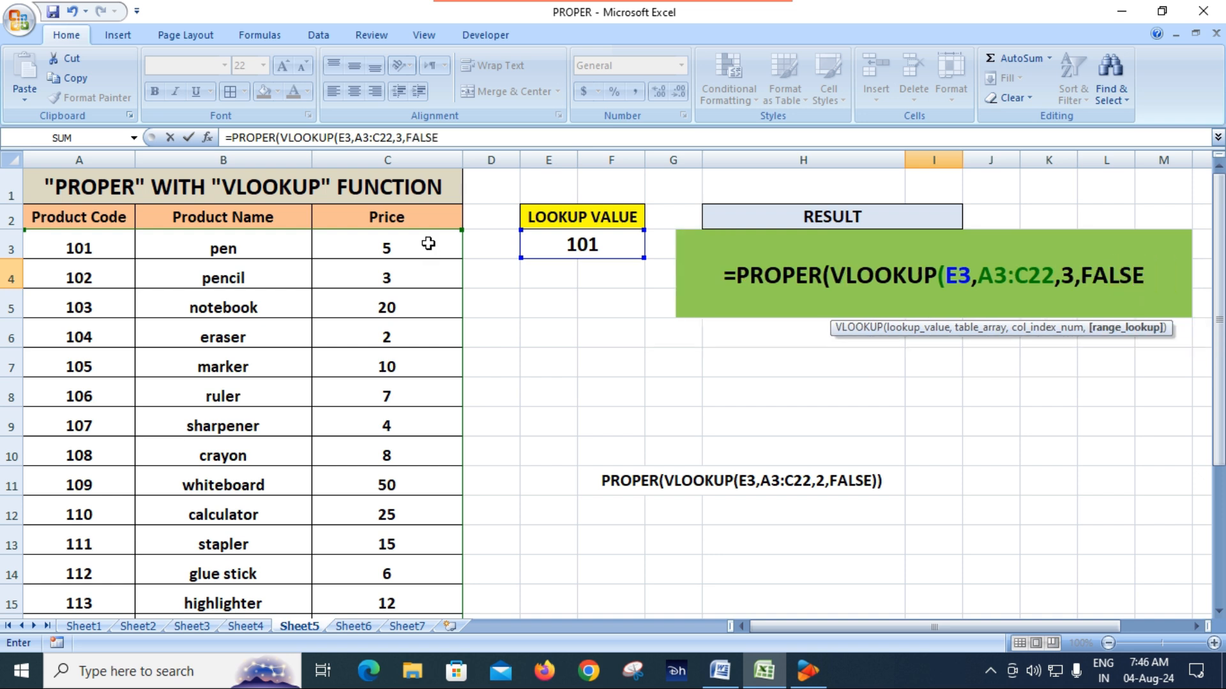
{"action": "type", "text": "))"}
{"action": "key", "text": "Return"}
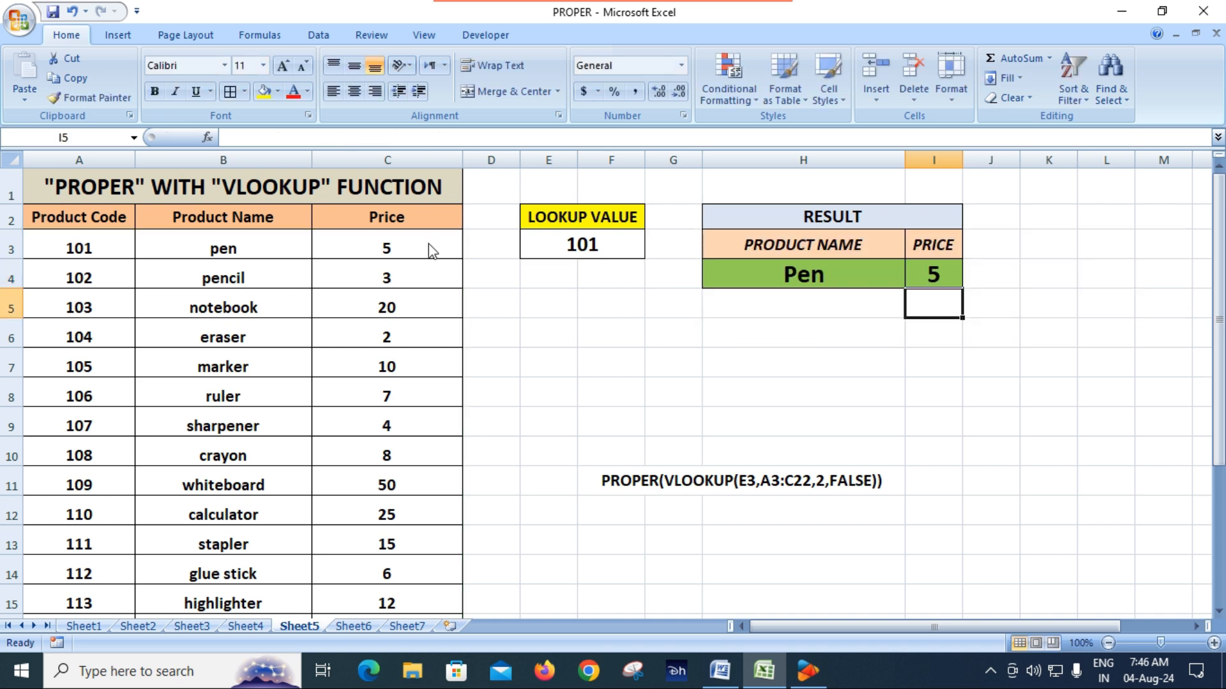
Step: Set the lookup value in E3 to 120, the last product code in the table
{"action": "left_click", "coordinate": [805, 284]}
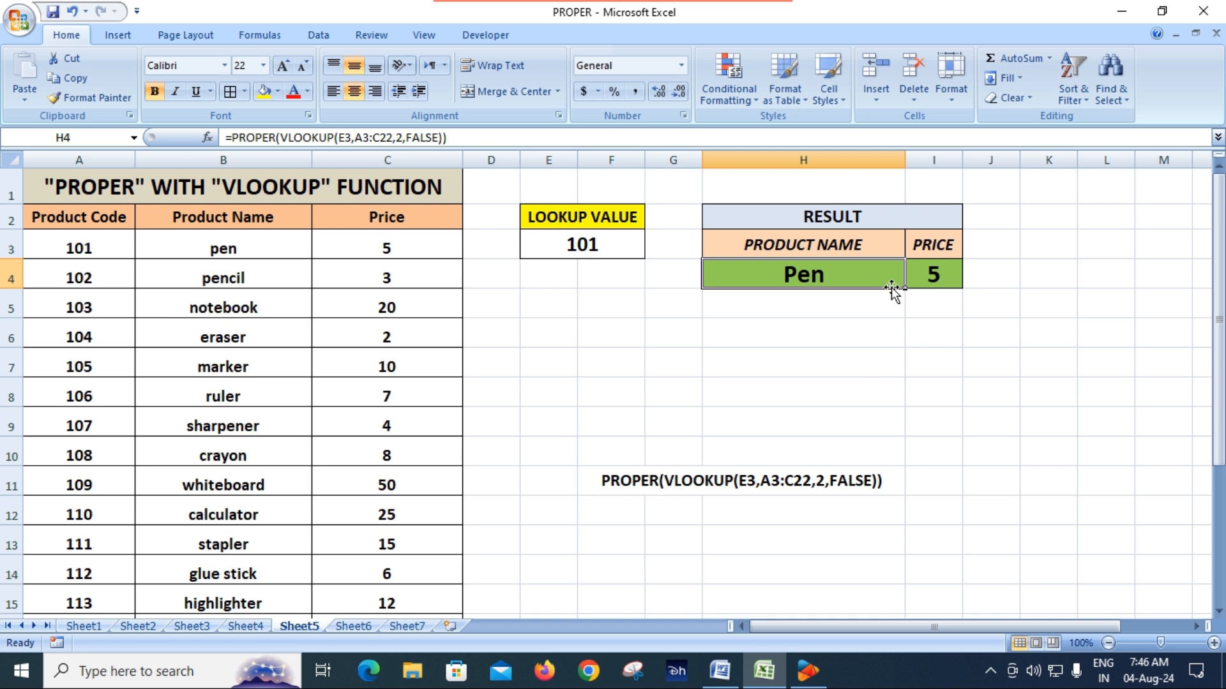
{"action": "left_click", "coordinate": [607, 245]}
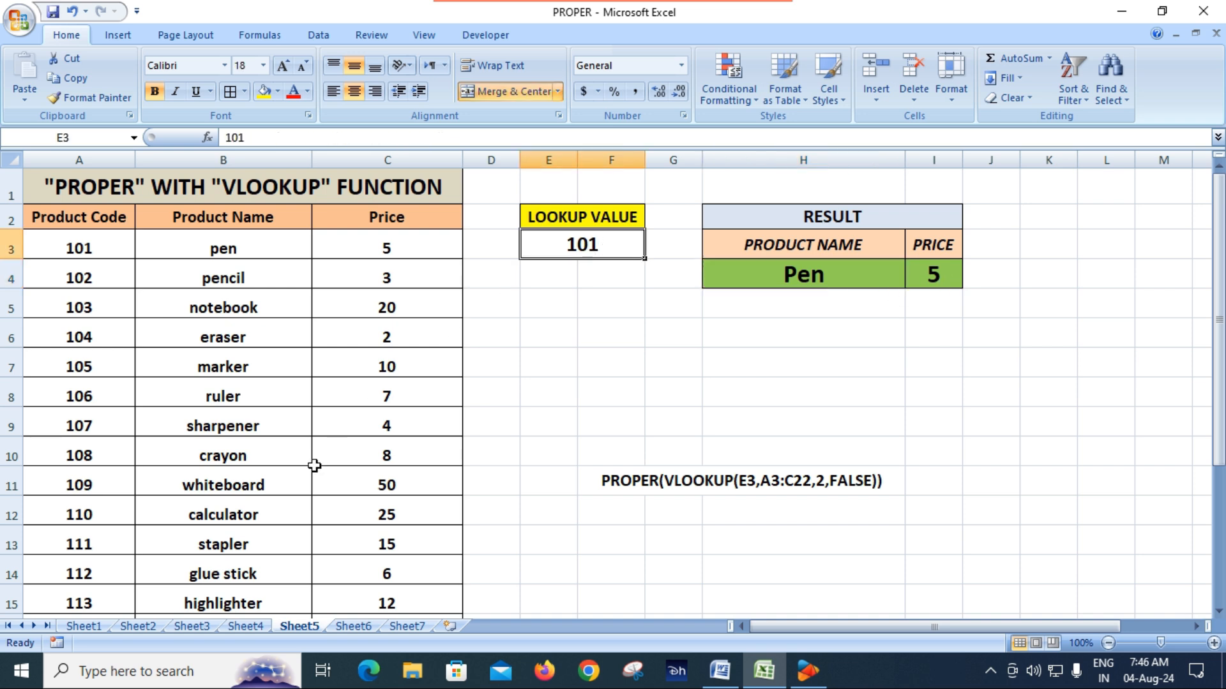
{"action": "scroll", "coordinate": [307, 469], "scroll_direction": "down", "scroll_amount": 3}
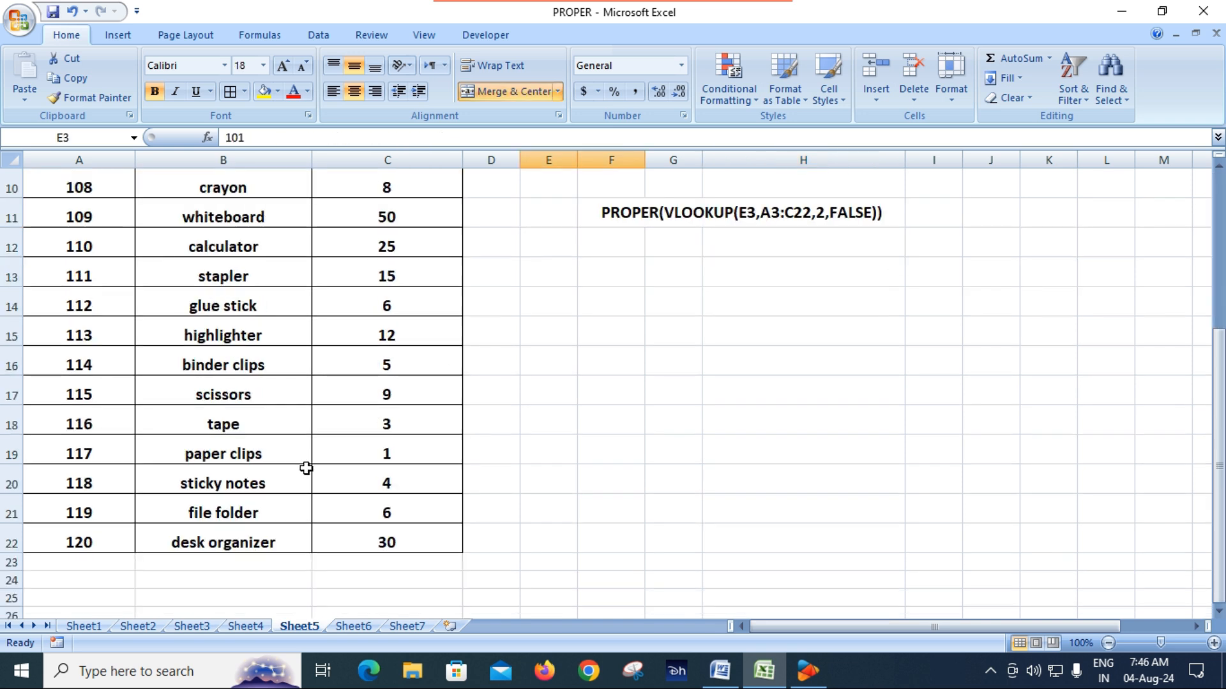
{"action": "scroll", "coordinate": [307, 468], "scroll_direction": "up", "scroll_amount": 3}
{"action": "type", "text": "120"}
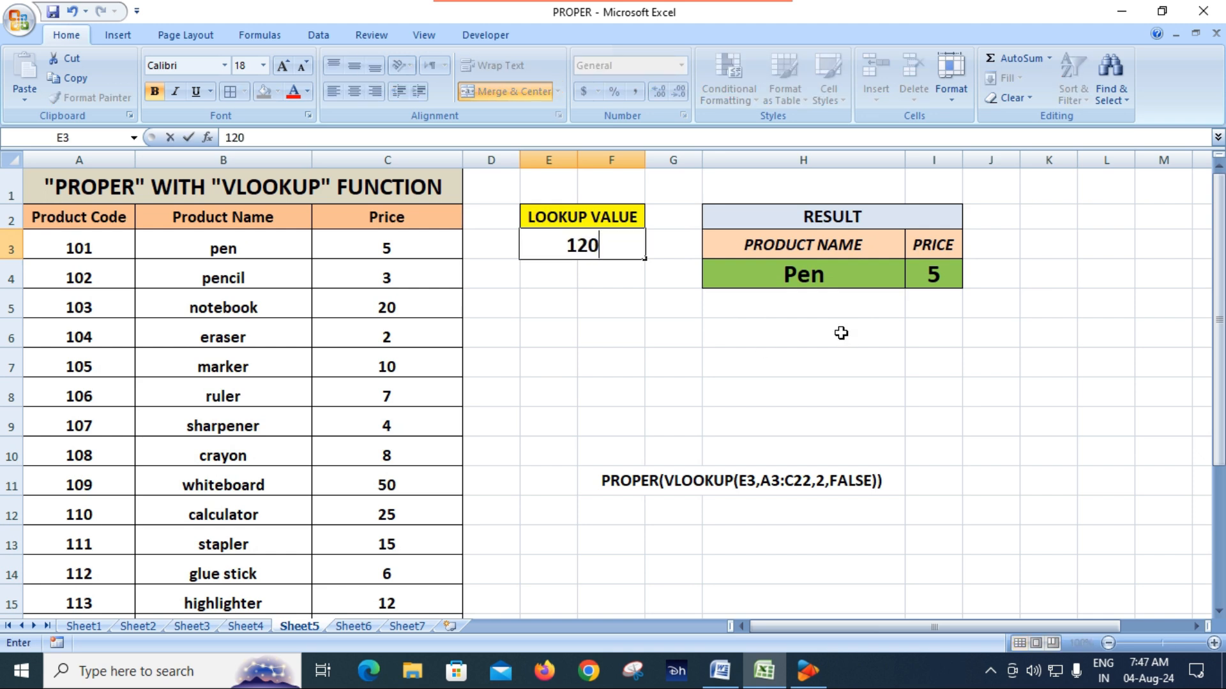
{"action": "key", "text": "Return"}
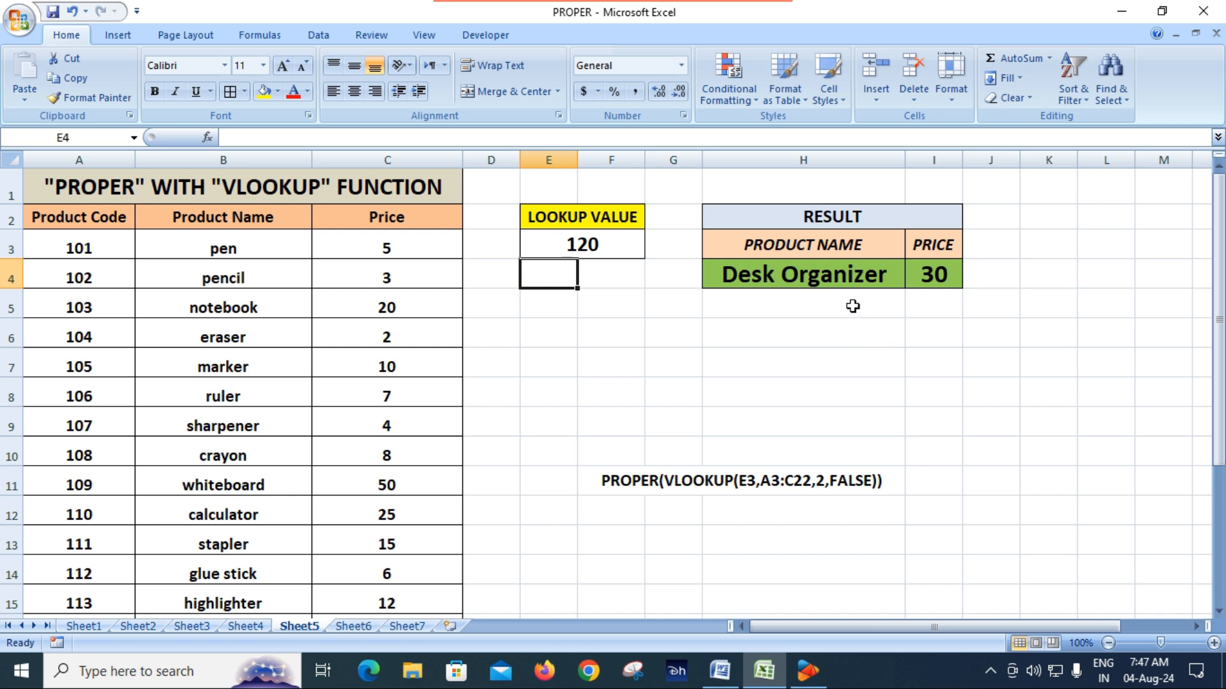
Step: Compare the source name and price in B22 and C22 with the results in H4 and I4
{"action": "scroll", "coordinate": [200, 445], "scroll_direction": "down", "scroll_amount": 5}
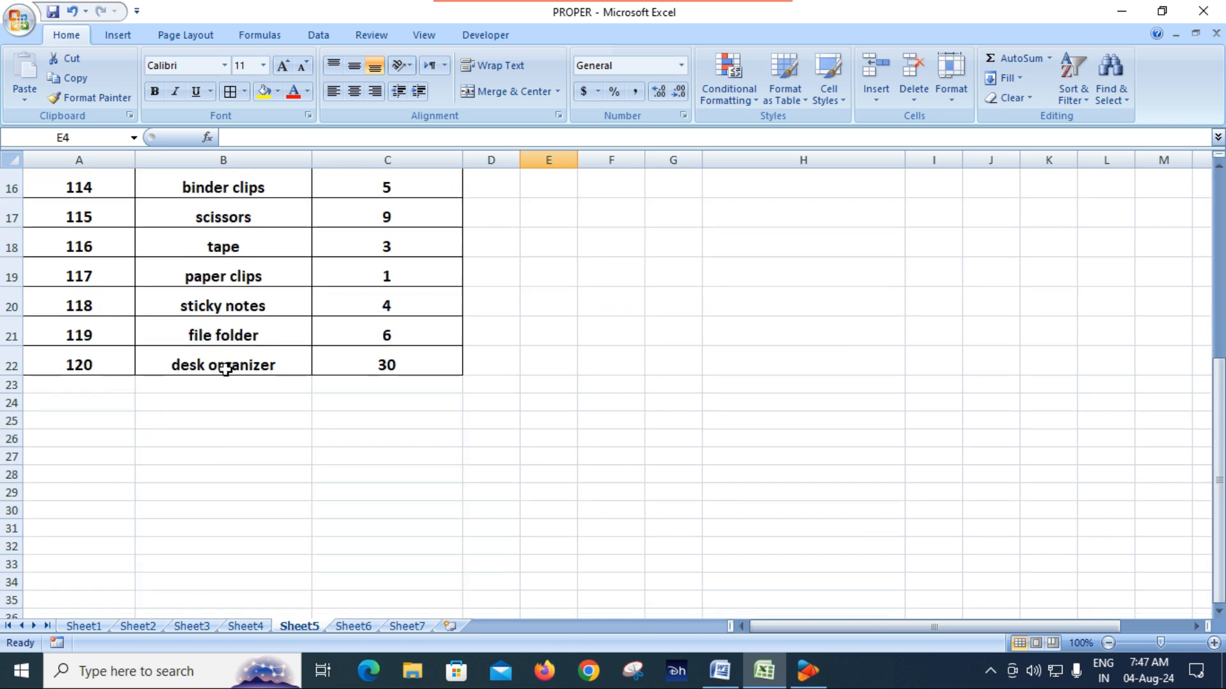
{"action": "left_click", "coordinate": [248, 364]}
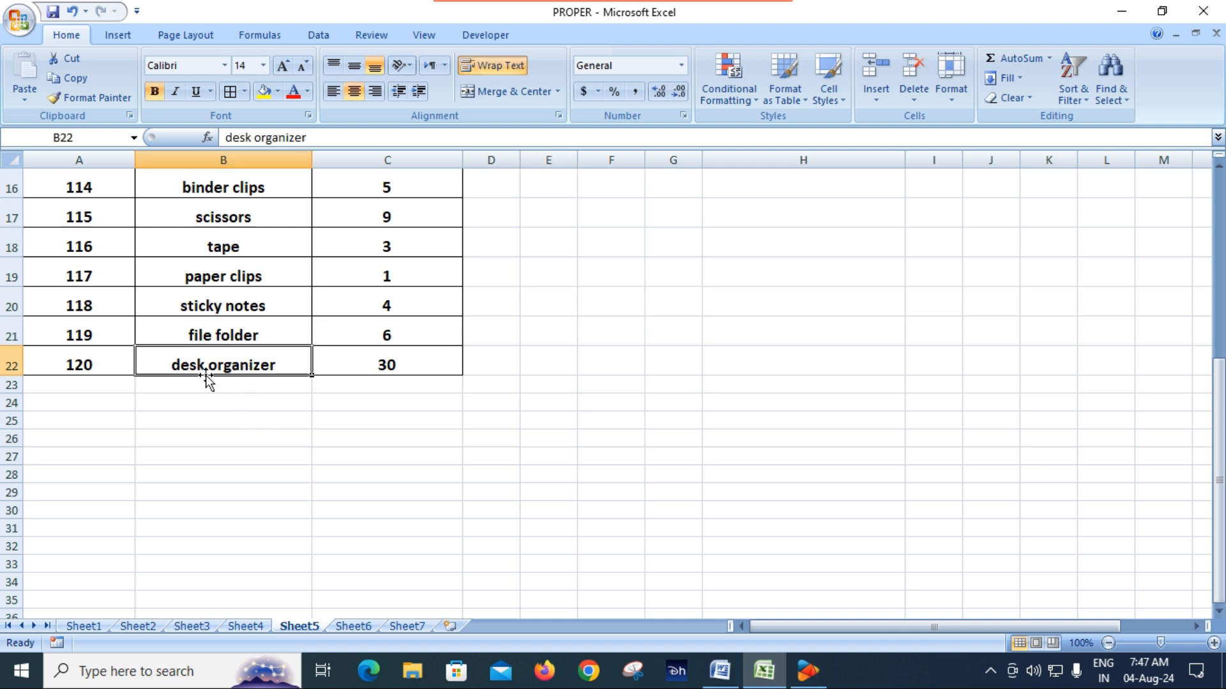
{"action": "left_click", "coordinate": [391, 368]}
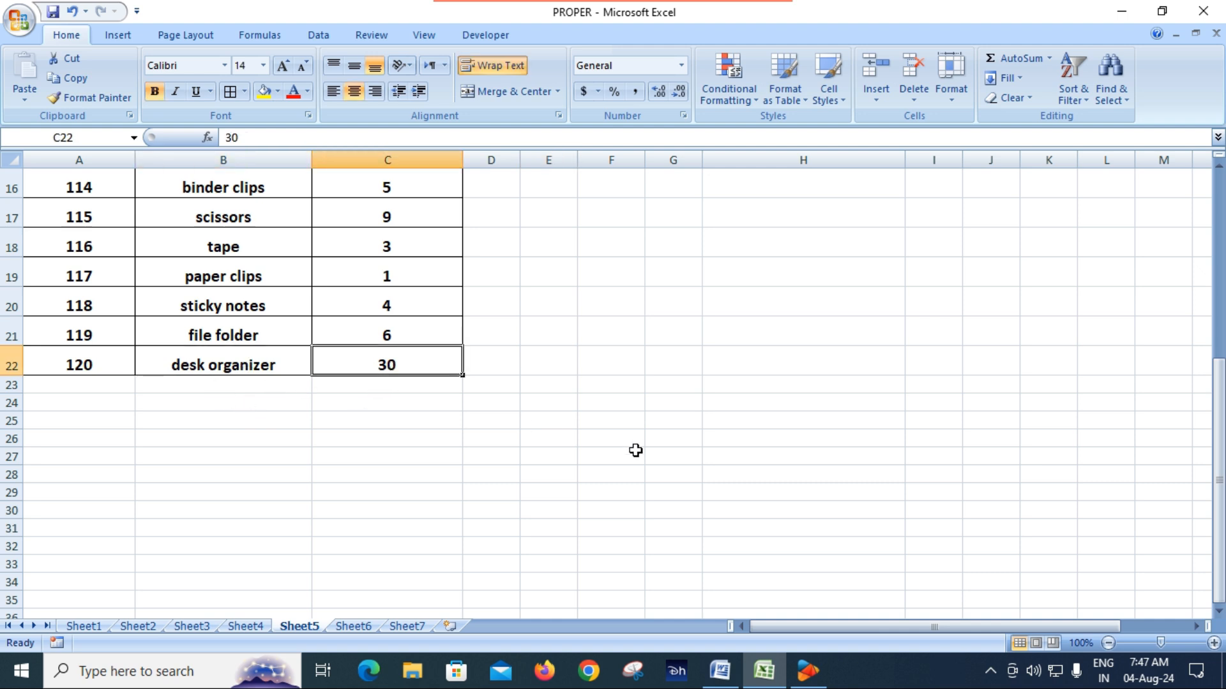
{"action": "scroll", "coordinate": [632, 444], "scroll_direction": "up", "scroll_amount": 5}
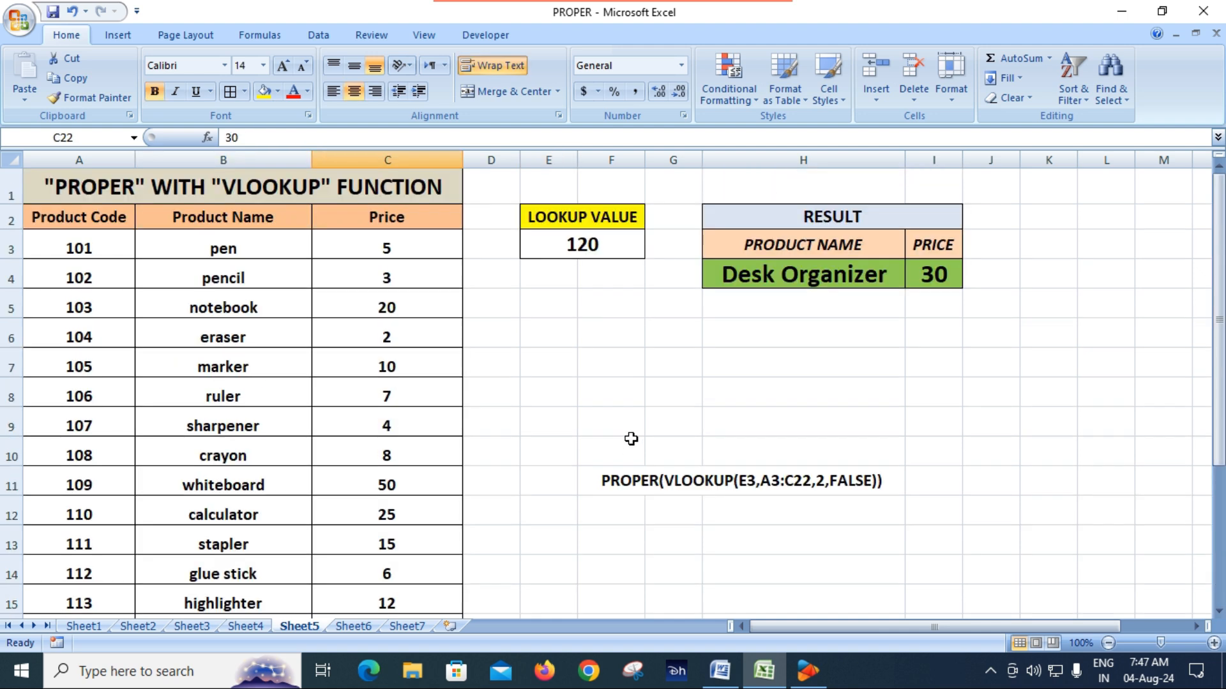
{"action": "left_click", "coordinate": [761, 276]}
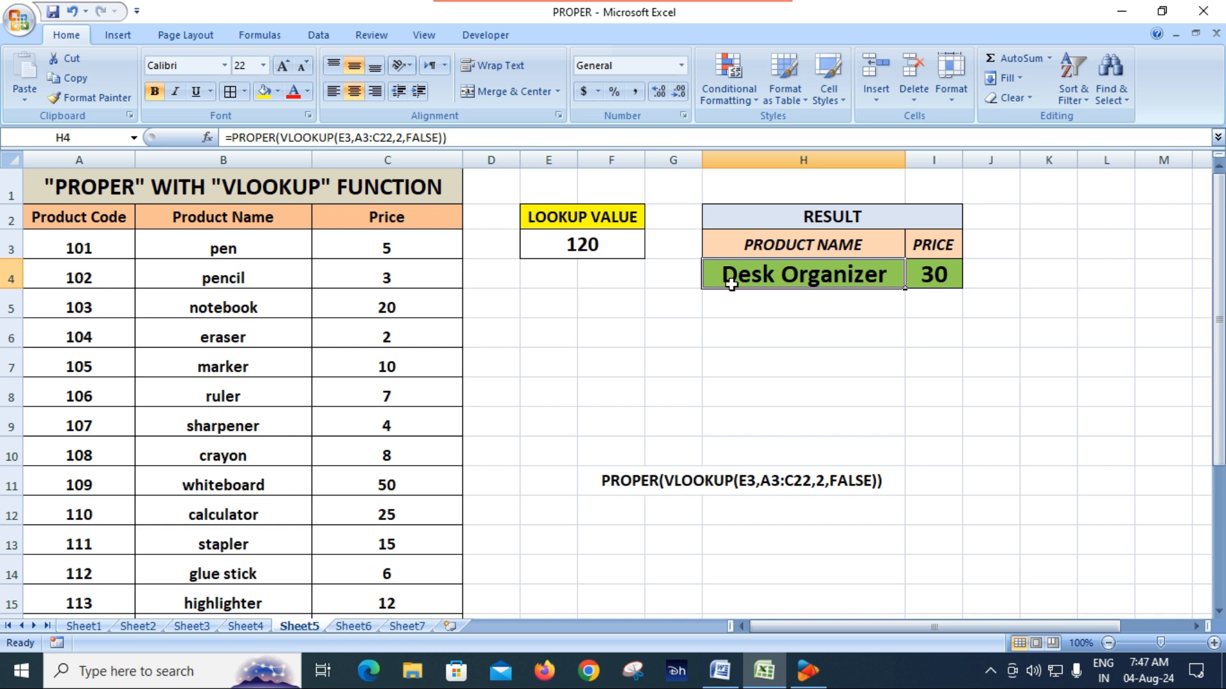
{"action": "left_click", "coordinate": [948, 280]}
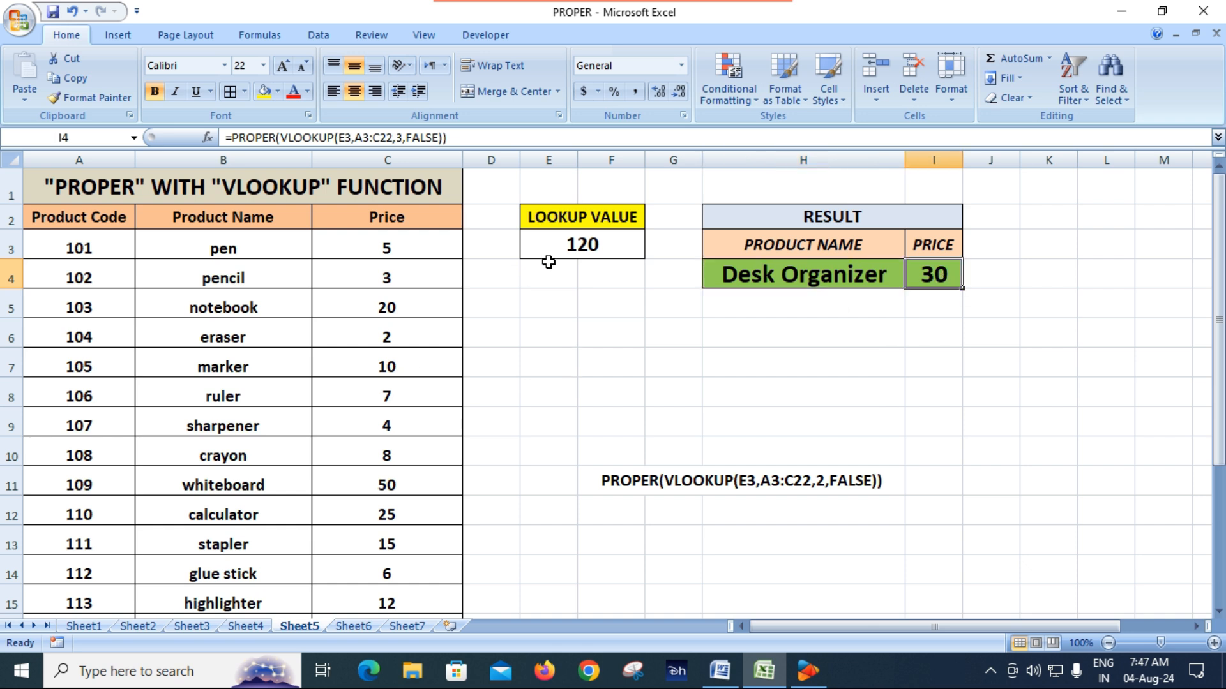
Step: Set the lookup value in E3 to 113
{"action": "left_click", "coordinate": [566, 247]}
{"action": "type", "text": "113"}
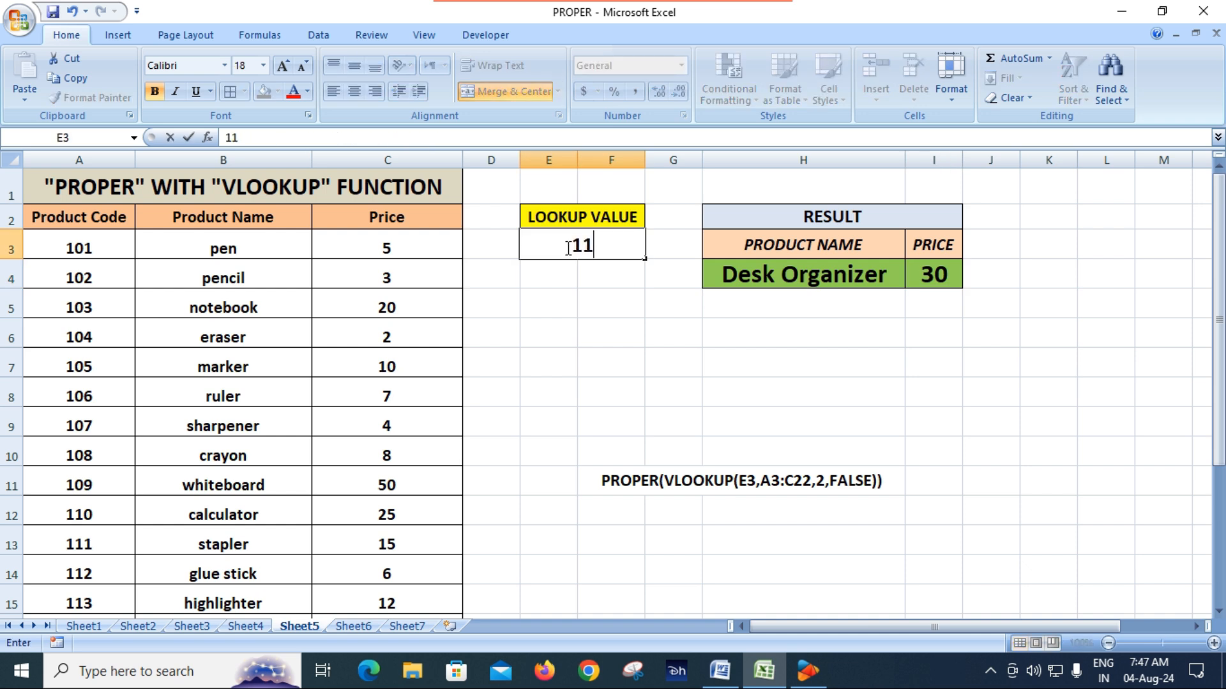
{"action": "key", "text": "Return"}
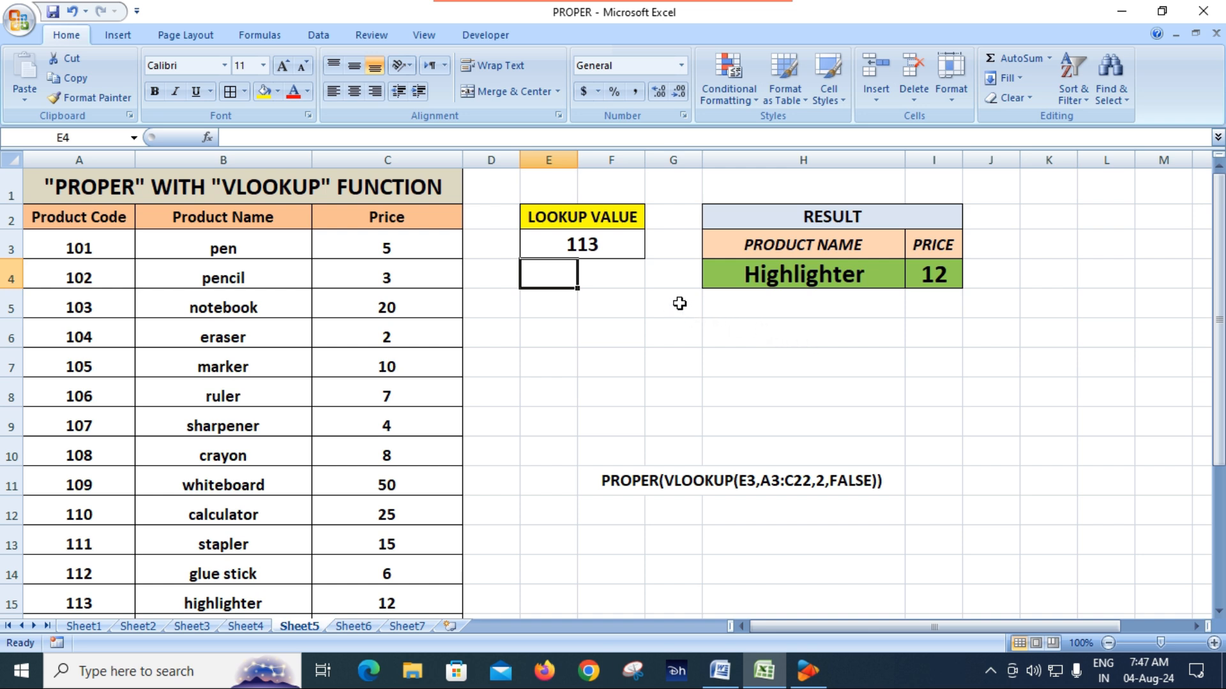
Step: Add list data validation to the lookup value cell E3, using the product codes in A3:A22 as the source
{"action": "left_click", "coordinate": [581, 251]}
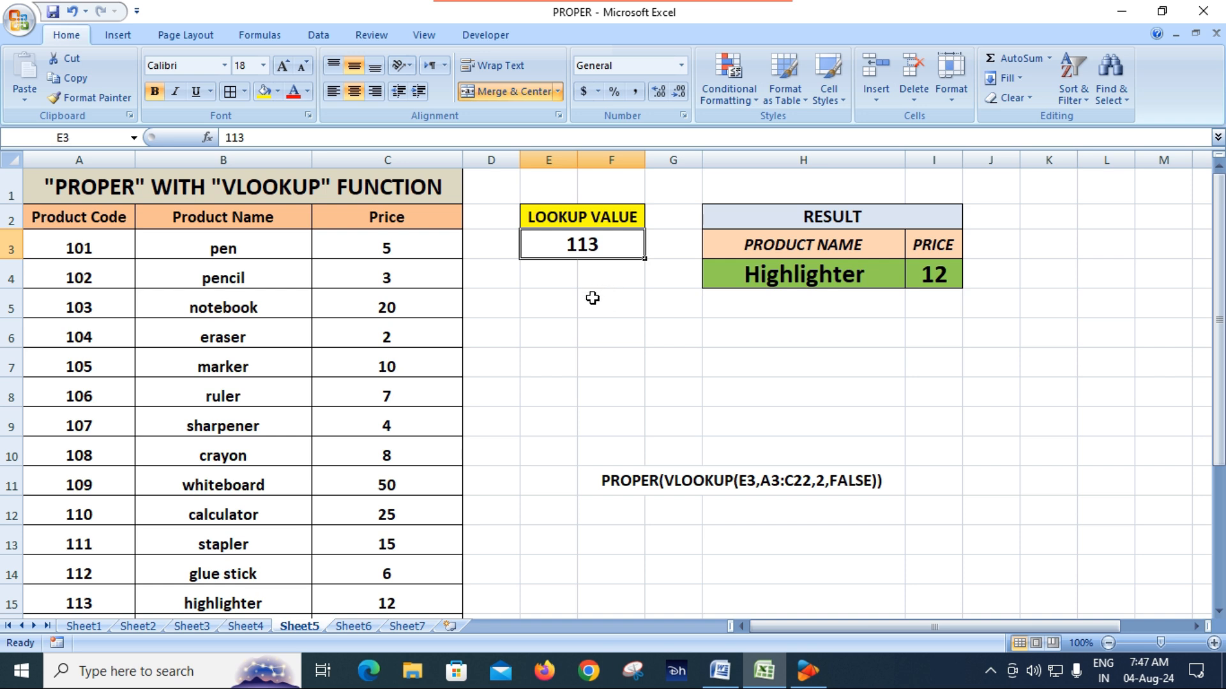
{"action": "left_click", "coordinate": [319, 35]}
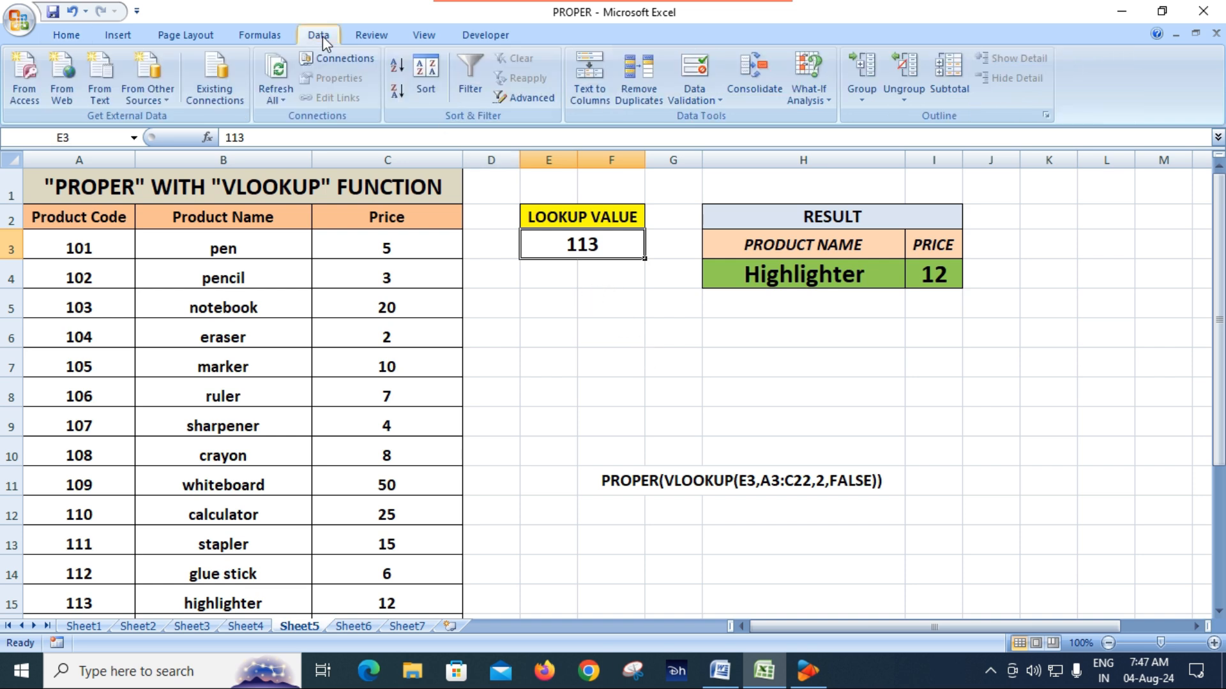
{"action": "left_click", "coordinate": [696, 102]}
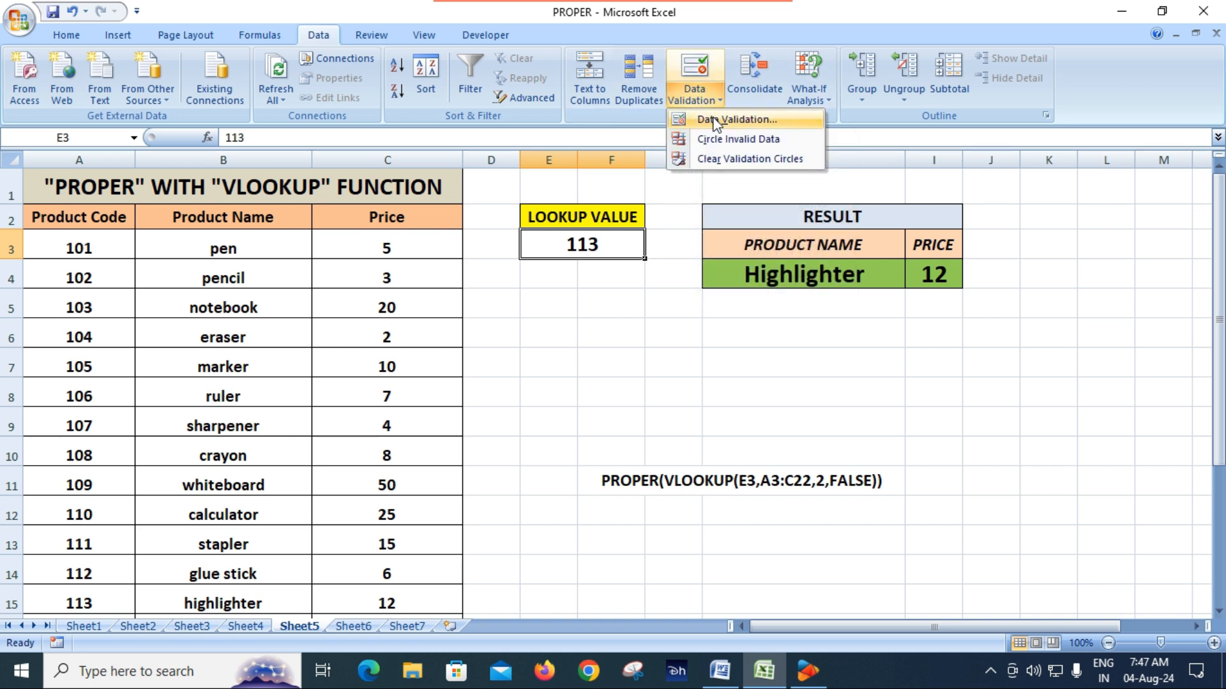
{"action": "left_click", "coordinate": [715, 122]}
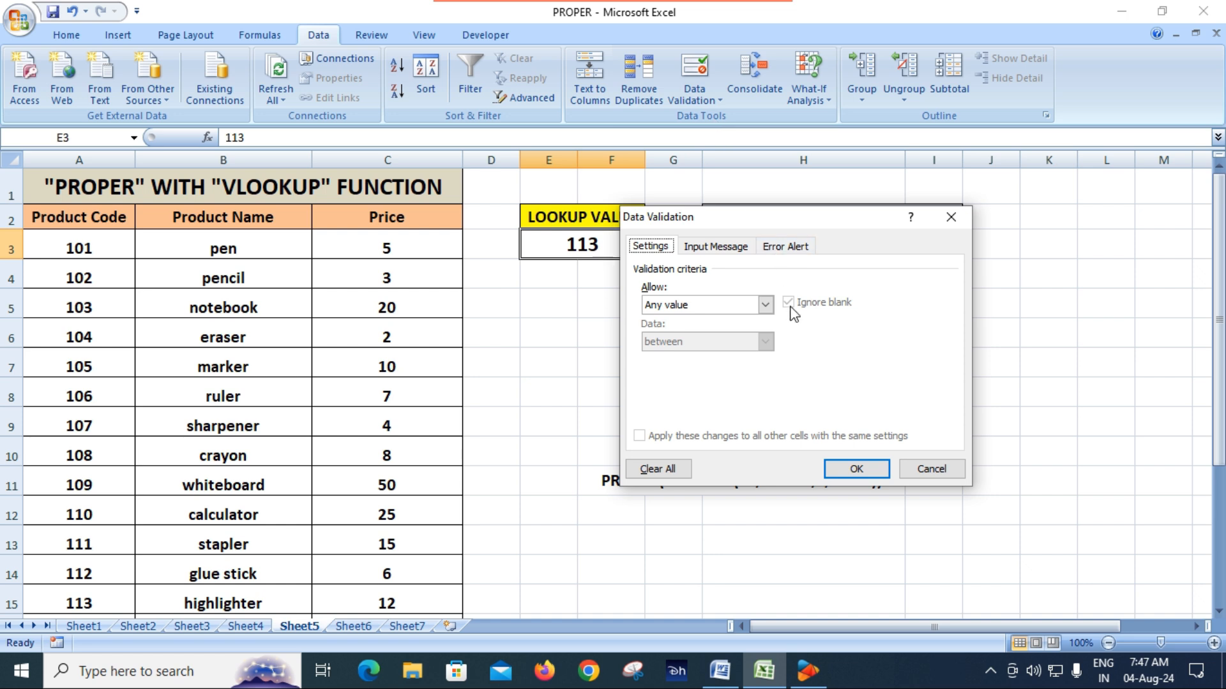
{"action": "left_click", "coordinate": [765, 306]}
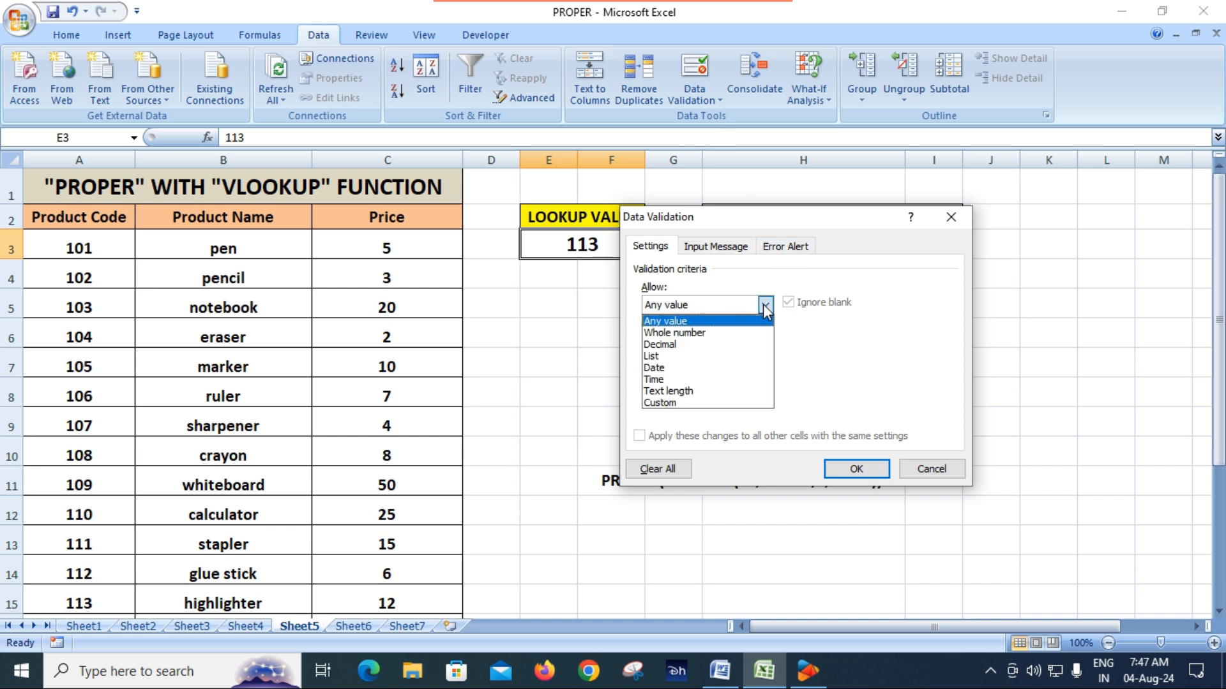
{"action": "left_click", "coordinate": [685, 356]}
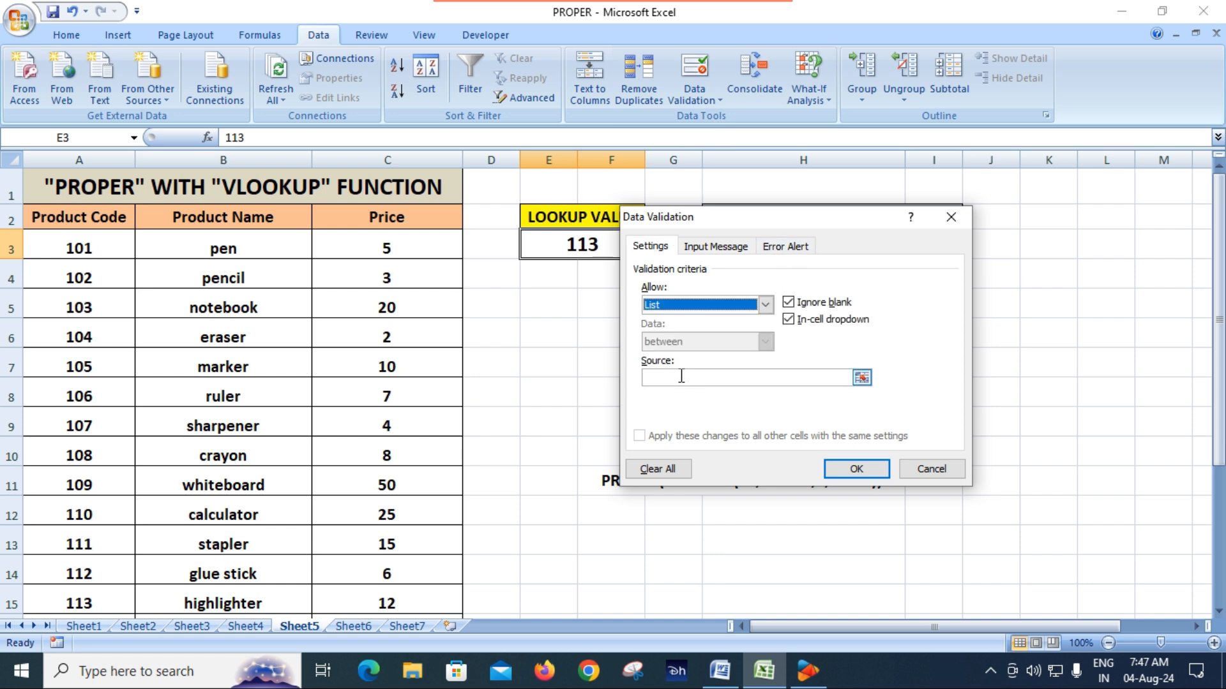
{"action": "left_click", "coordinate": [741, 383]}
{"action": "left_click", "coordinate": [862, 377]}
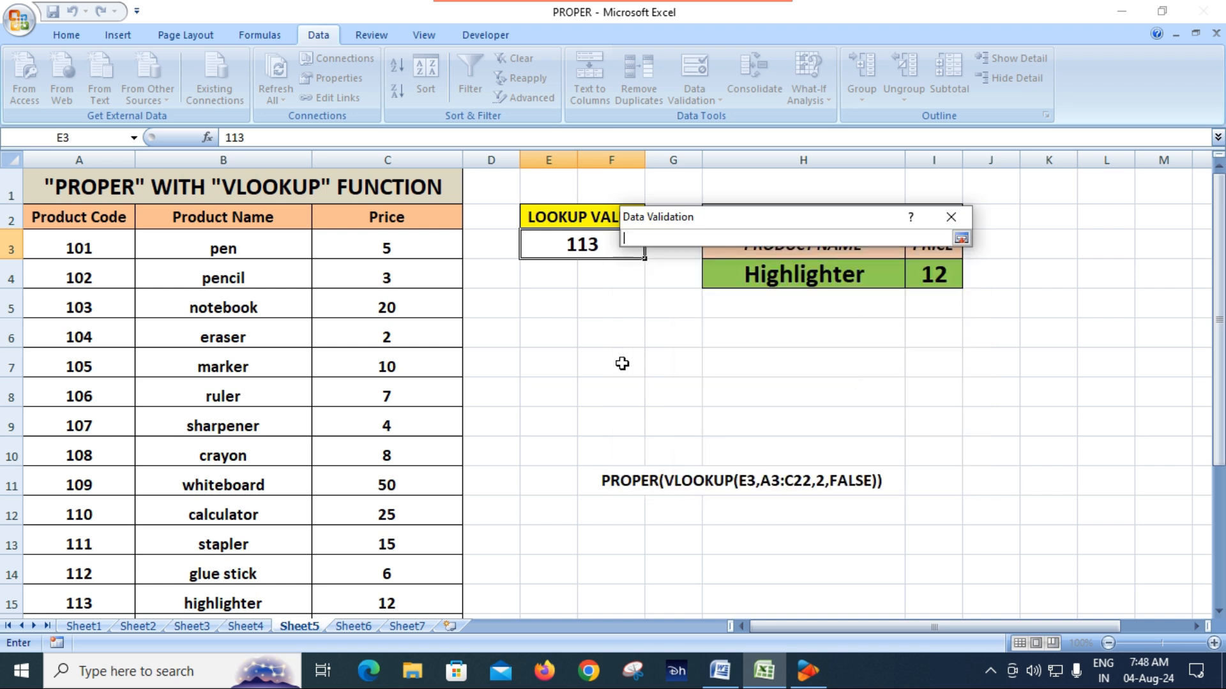
{"action": "left_click_drag", "start_coordinate": [55, 248], "coordinate": [87, 570]}
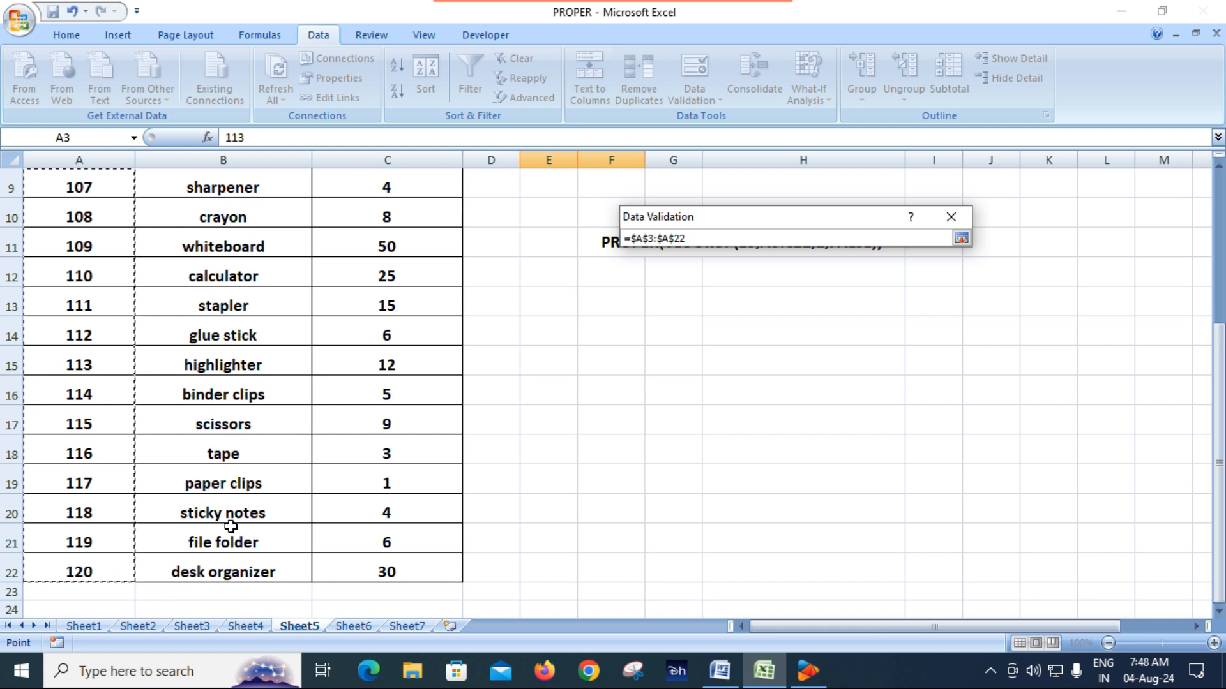
{"action": "left_click", "coordinate": [962, 240]}
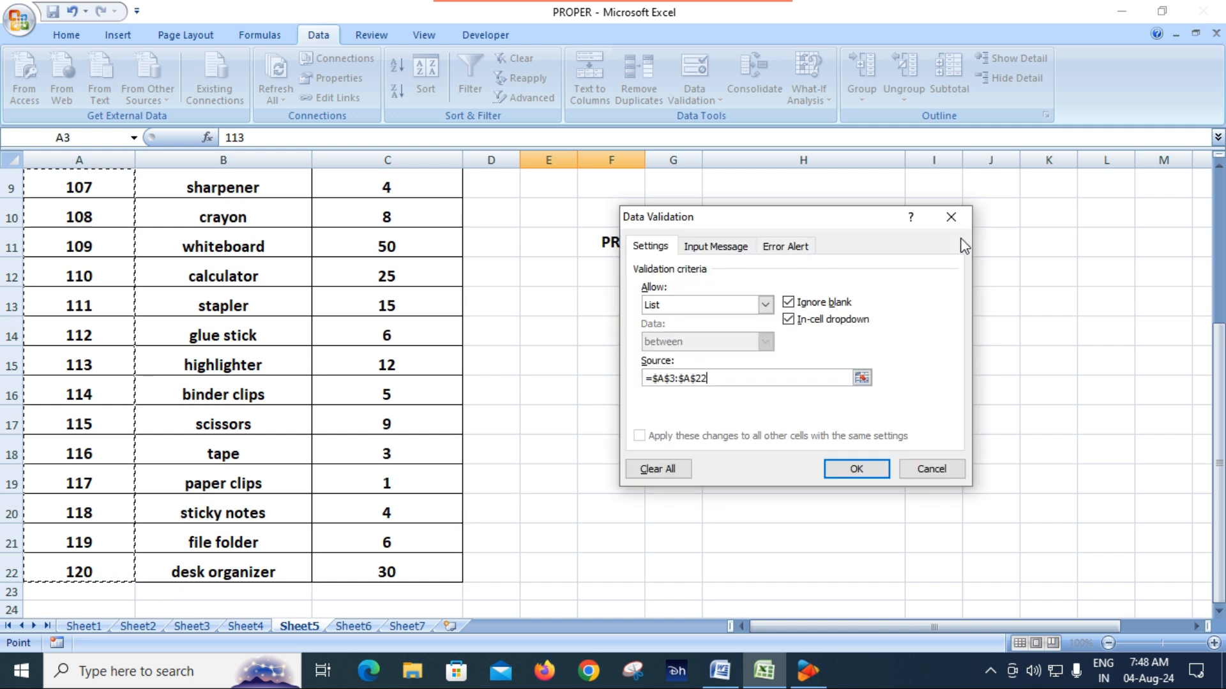
{"action": "left_click", "coordinate": [856, 471]}
Step: Test the E3 drop-down list by choosing product codes 115, 119 and 115 again
{"action": "scroll", "coordinate": [517, 372], "scroll_direction": "up", "scroll_amount": 3}
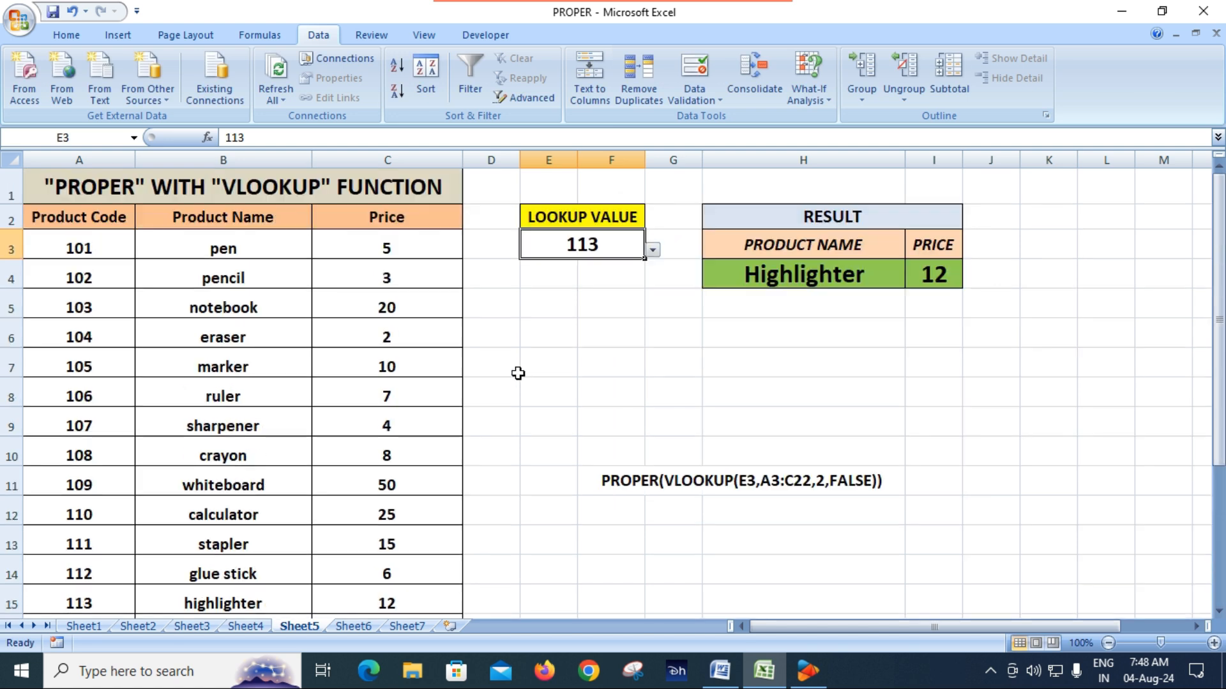
{"action": "left_click", "coordinate": [620, 307]}
{"action": "left_click", "coordinate": [618, 250]}
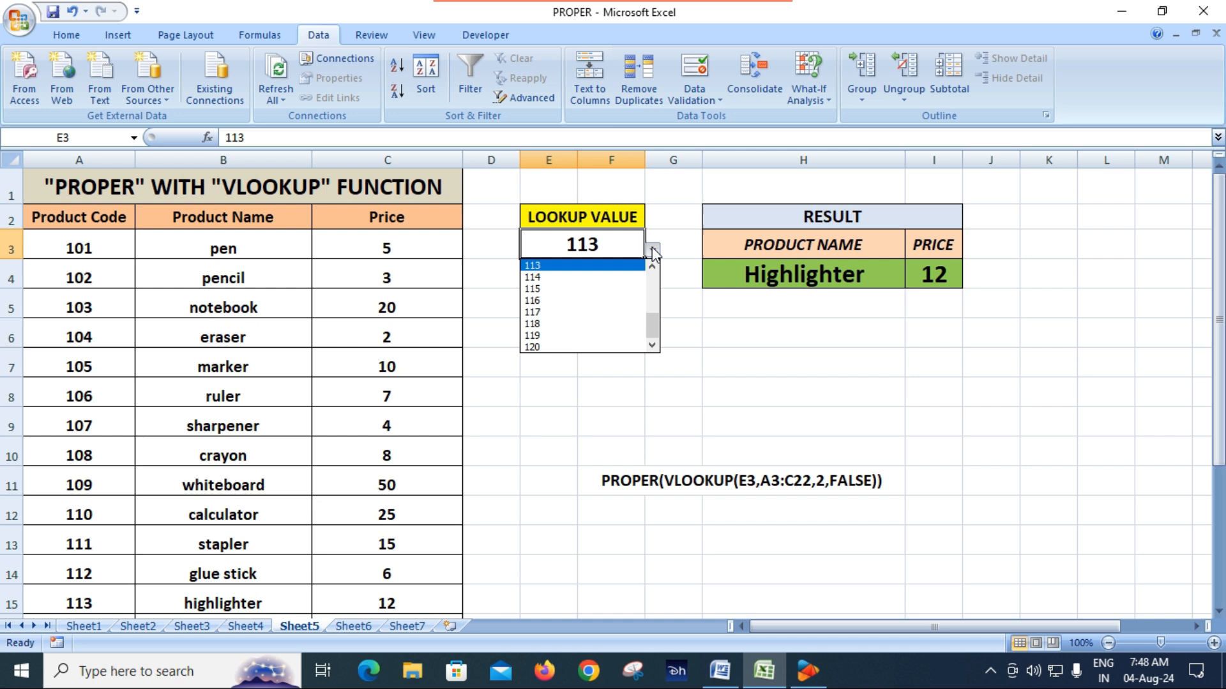
{"action": "left_click", "coordinate": [581, 290]}
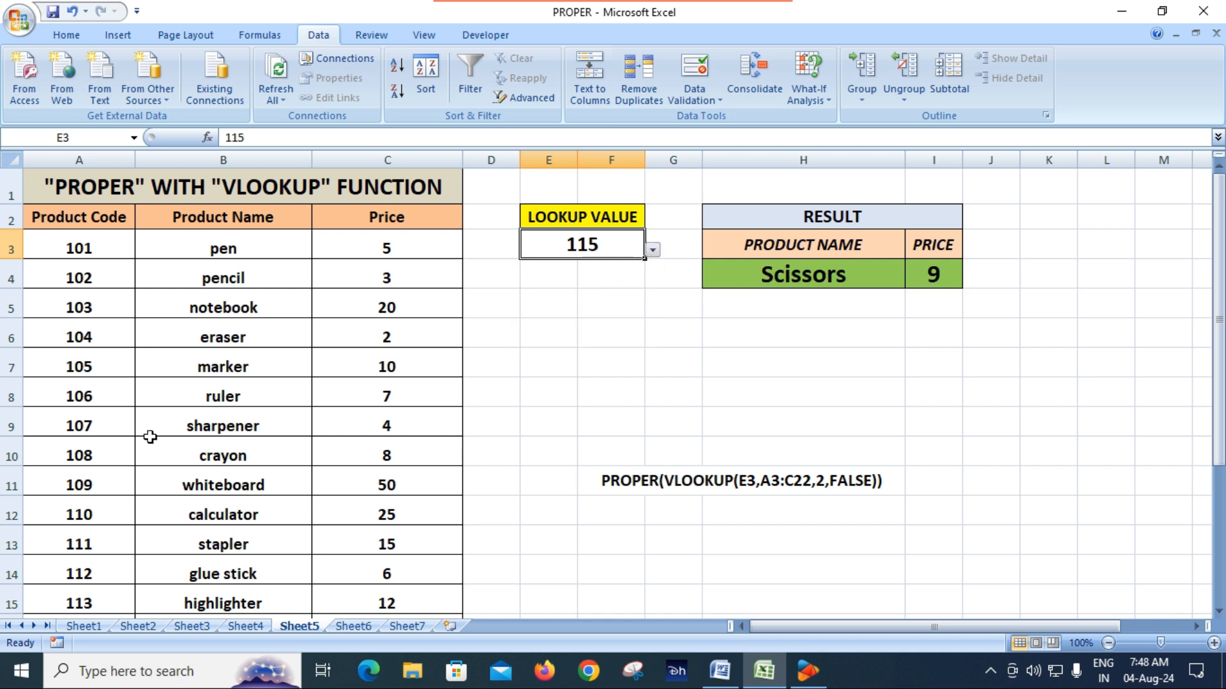
{"action": "left_click", "coordinate": [652, 250]}
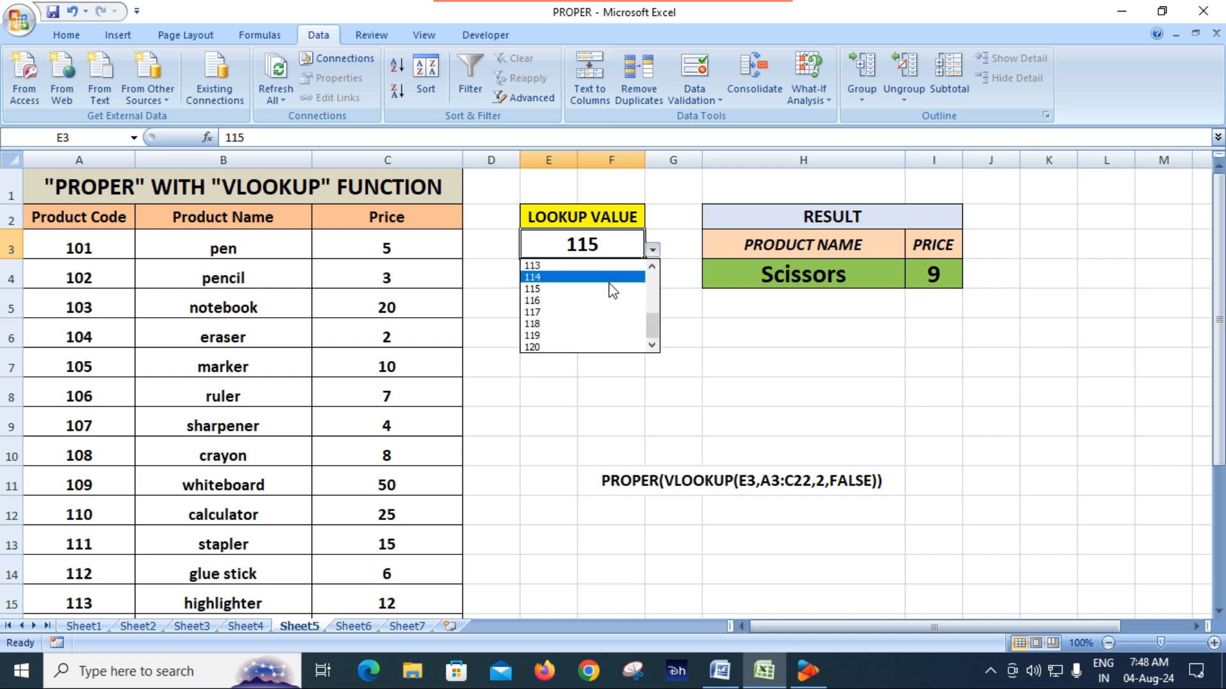
{"action": "left_click", "coordinate": [568, 335]}
{"action": "left_click", "coordinate": [653, 250]}
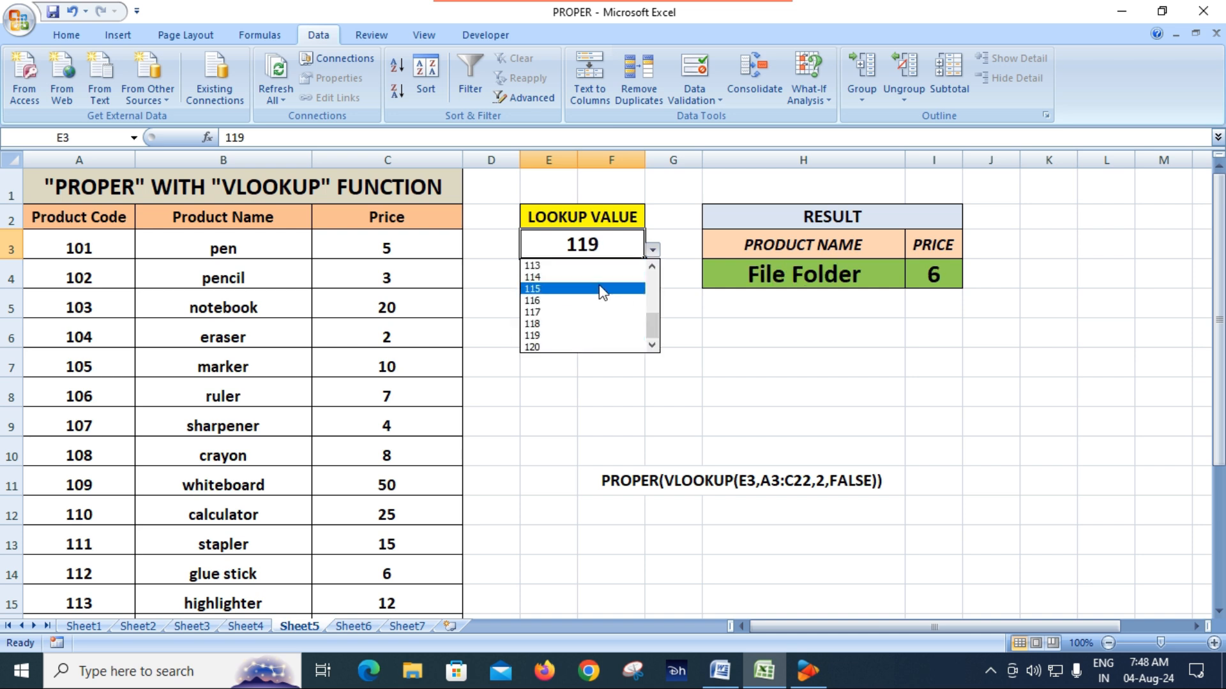
{"action": "left_click", "coordinate": [597, 288]}
Step: Choose product code 113, followed by 116, from the drop-down list in E3
{"action": "left_click", "coordinate": [646, 252]}
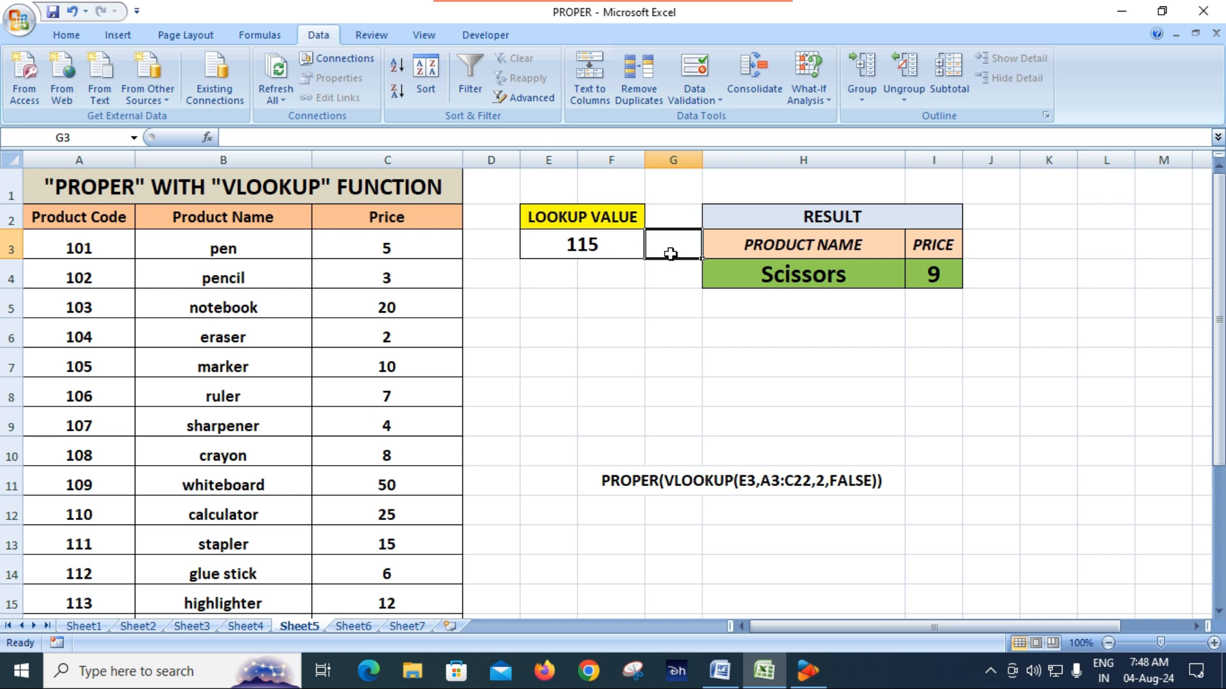
{"action": "left_click", "coordinate": [619, 254]}
{"action": "left_click", "coordinate": [652, 250]}
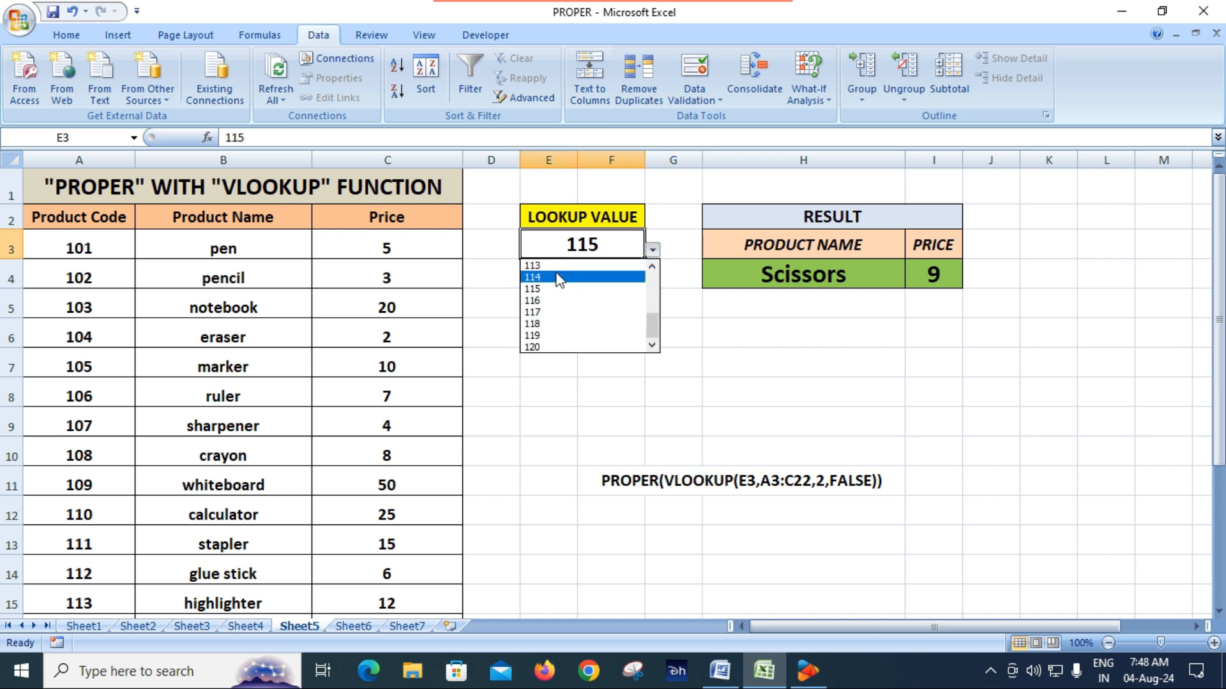
{"action": "left_click", "coordinate": [574, 265]}
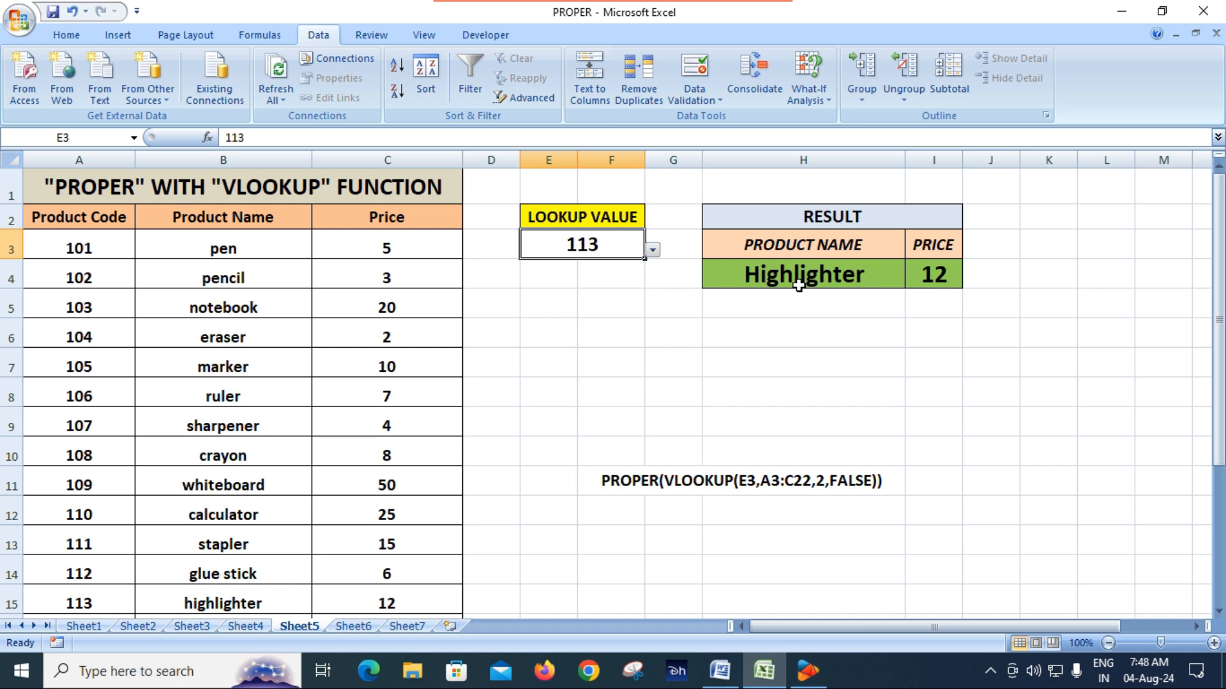
{"action": "left_click", "coordinate": [654, 250]}
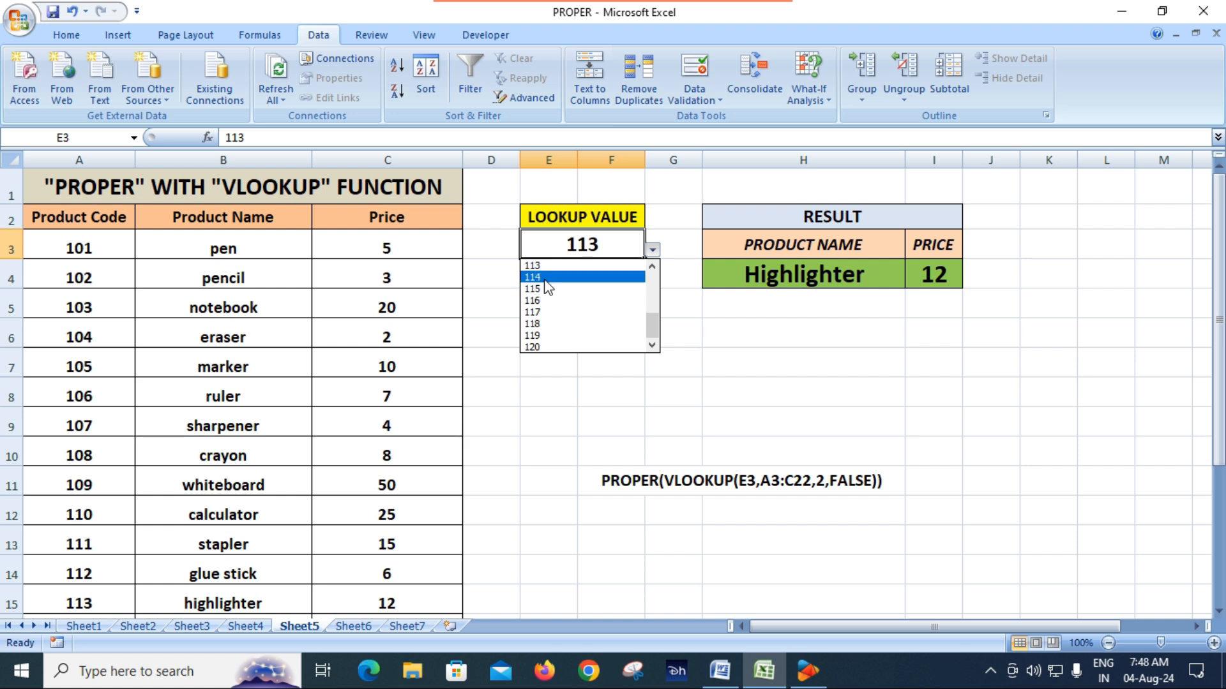
{"action": "left_click", "coordinate": [540, 301]}
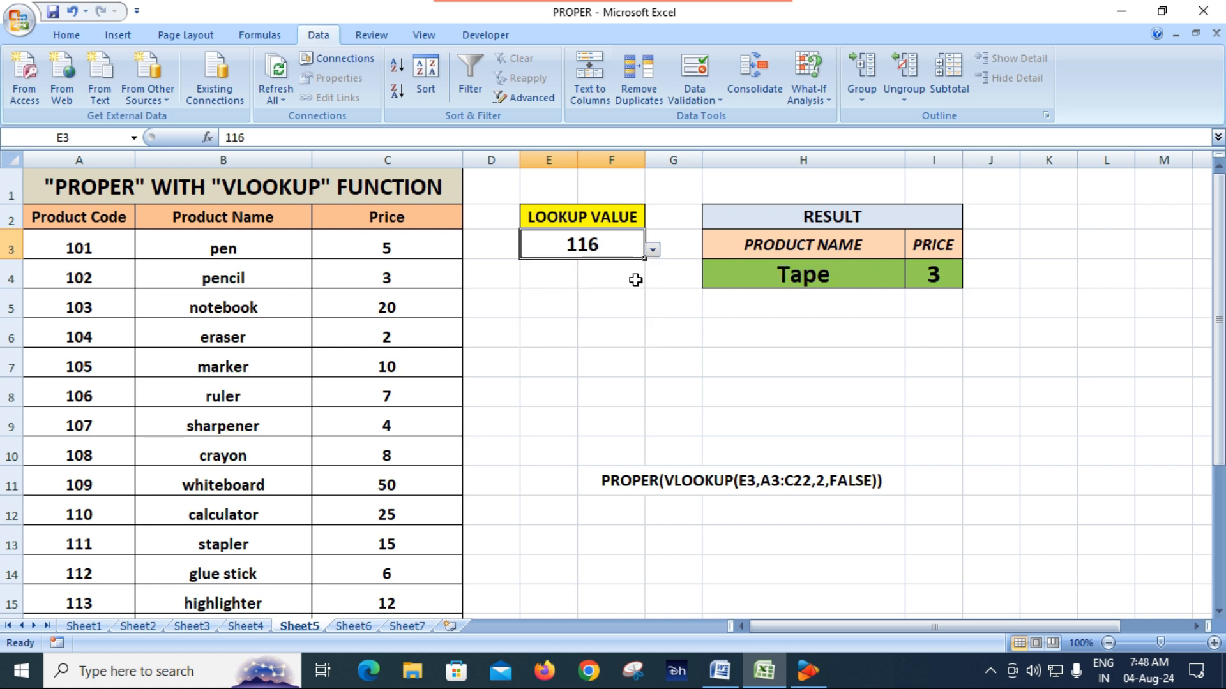
Step: Choose the first product codes 101, 102 and 103 in turn from the E3 drop-down list
{"action": "left_click", "coordinate": [653, 252]}
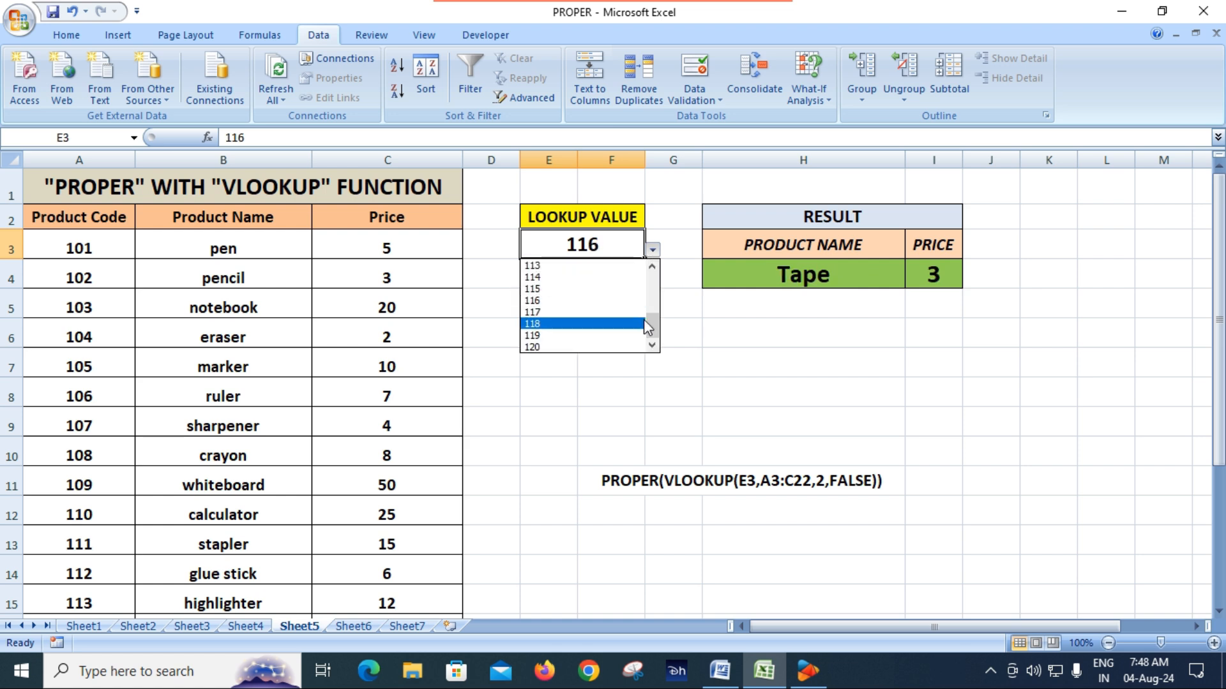
{"action": "left_click_drag", "start_coordinate": [653, 327], "coordinate": [654, 265]}
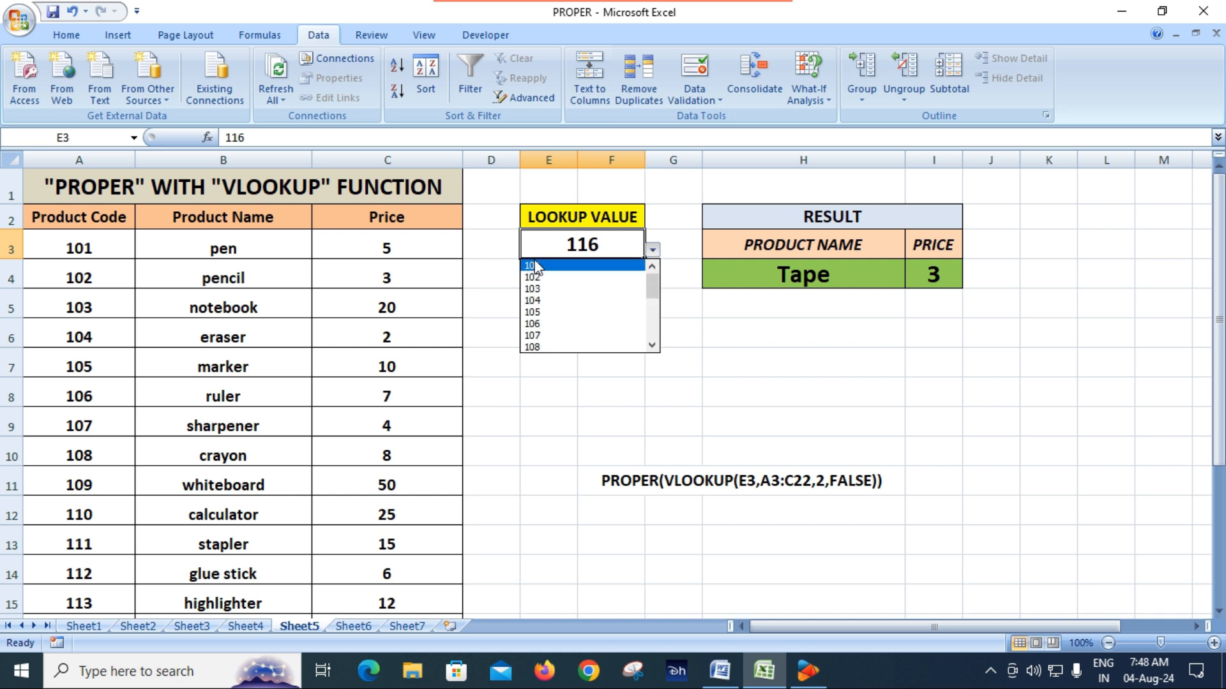
{"action": "left_click", "coordinate": [535, 265]}
{"action": "left_click", "coordinate": [652, 251]}
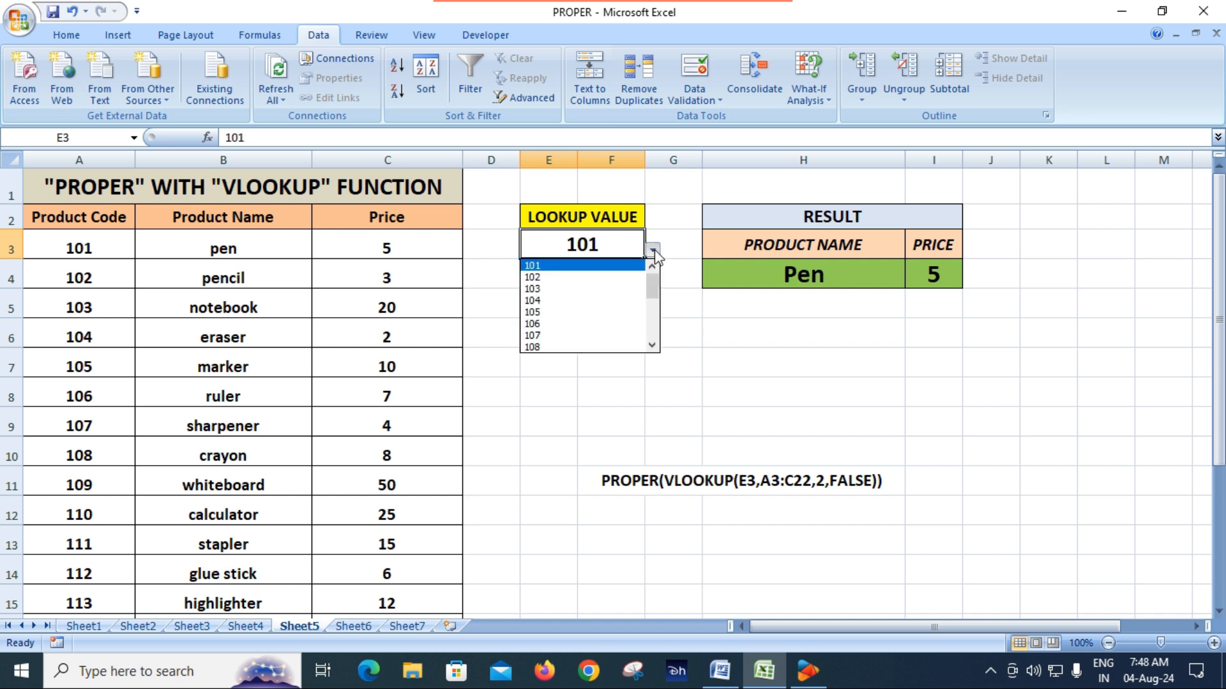
{"action": "left_click", "coordinate": [590, 275]}
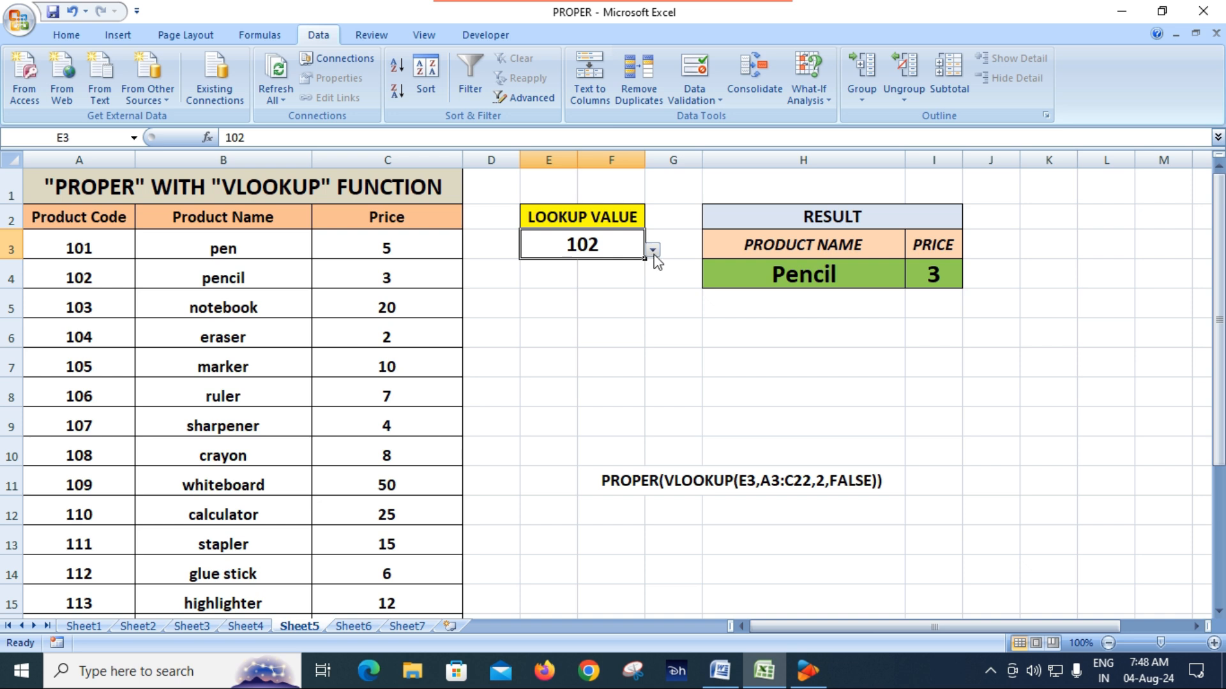
{"action": "left_click", "coordinate": [653, 250]}
{"action": "left_click", "coordinate": [550, 279]}
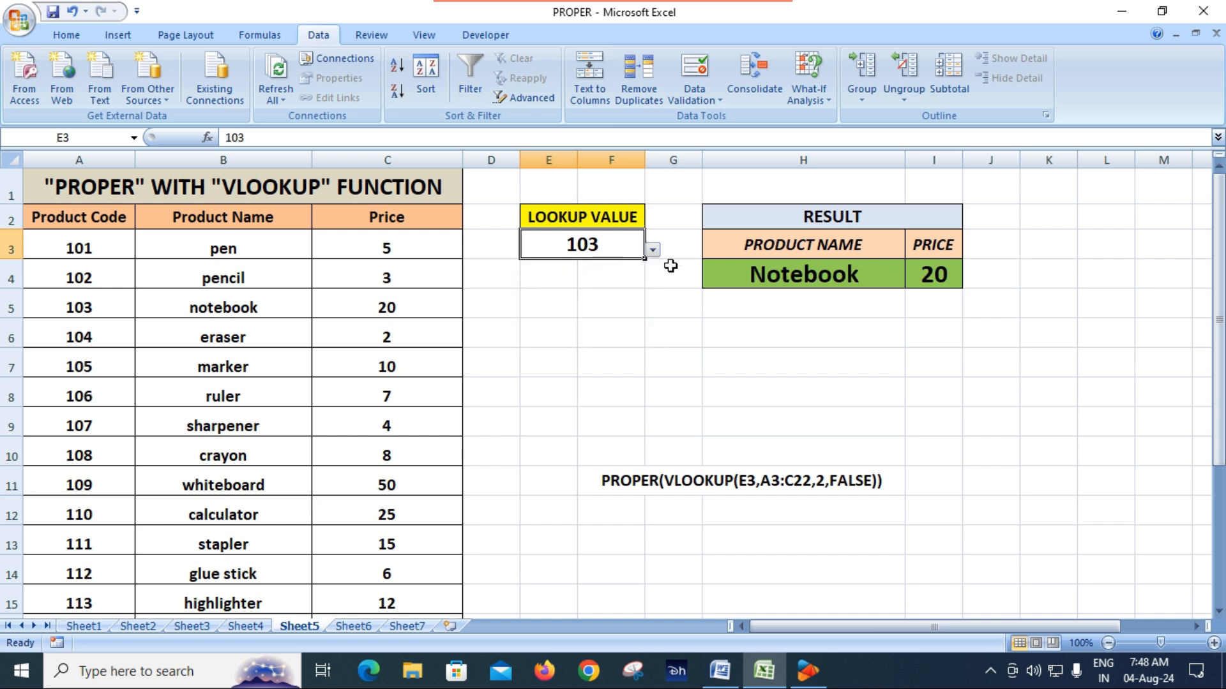
Step: Choose product code 104, followed by 105, in the E3 drop-down list and leave the lookup cell
{"action": "left_click", "coordinate": [652, 251]}
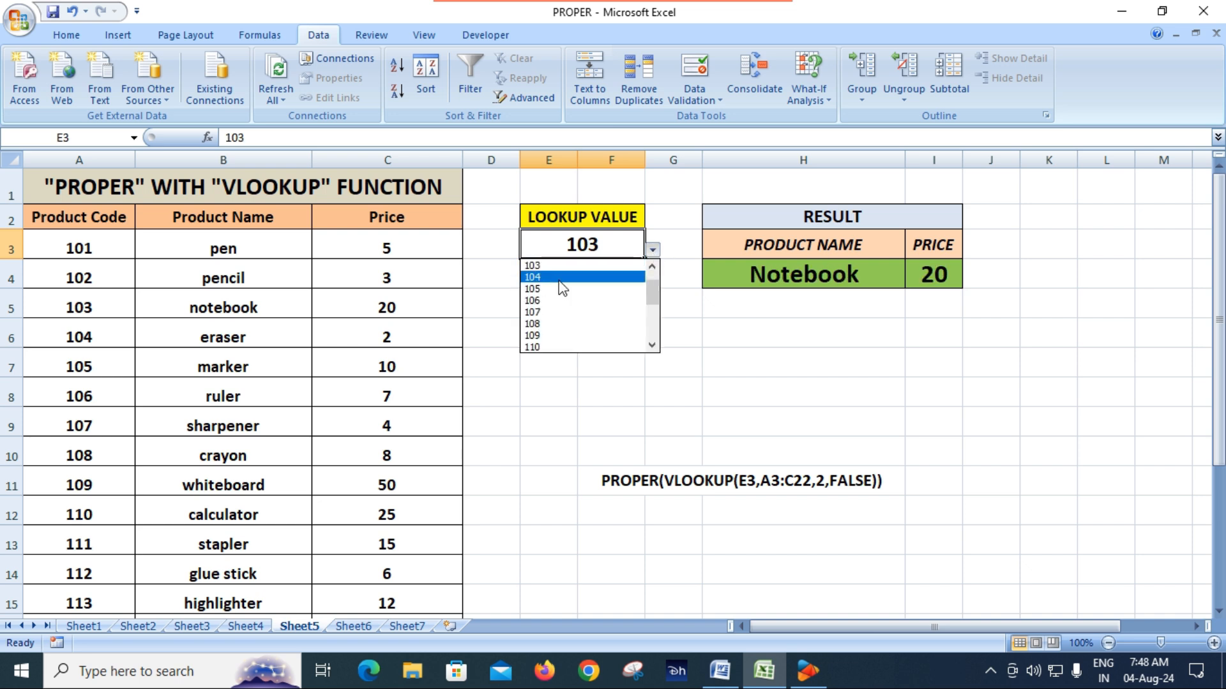
{"action": "left_click", "coordinate": [558, 280]}
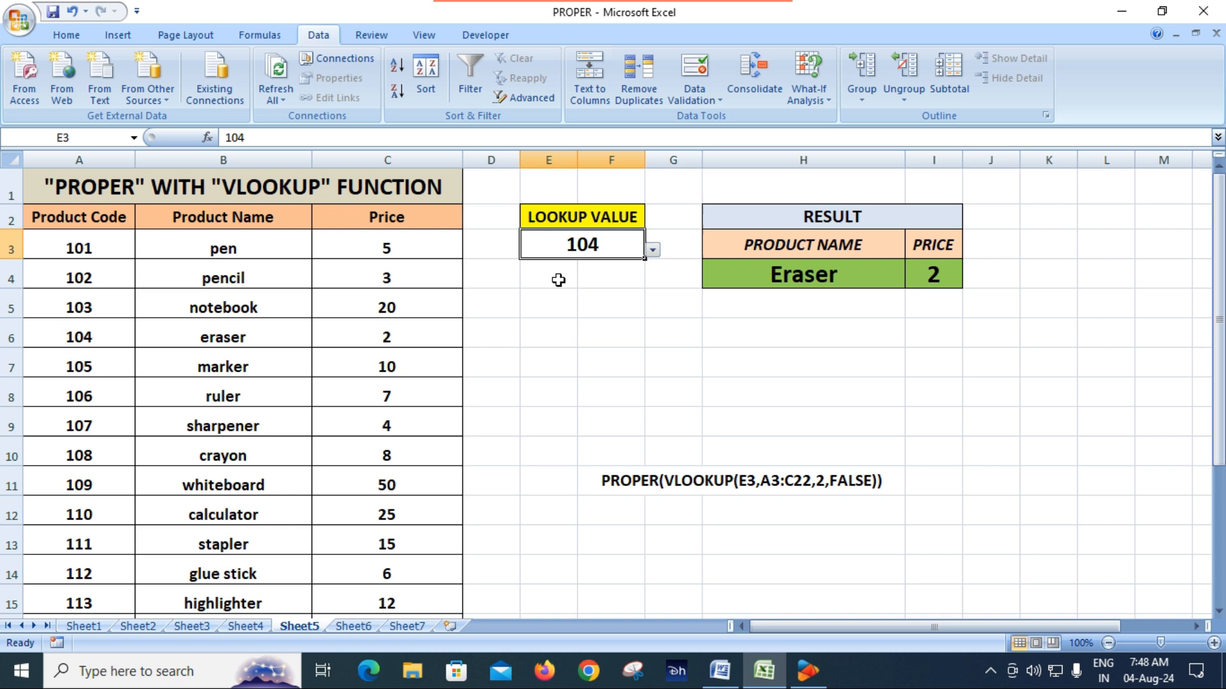
{"action": "left_click", "coordinate": [652, 250]}
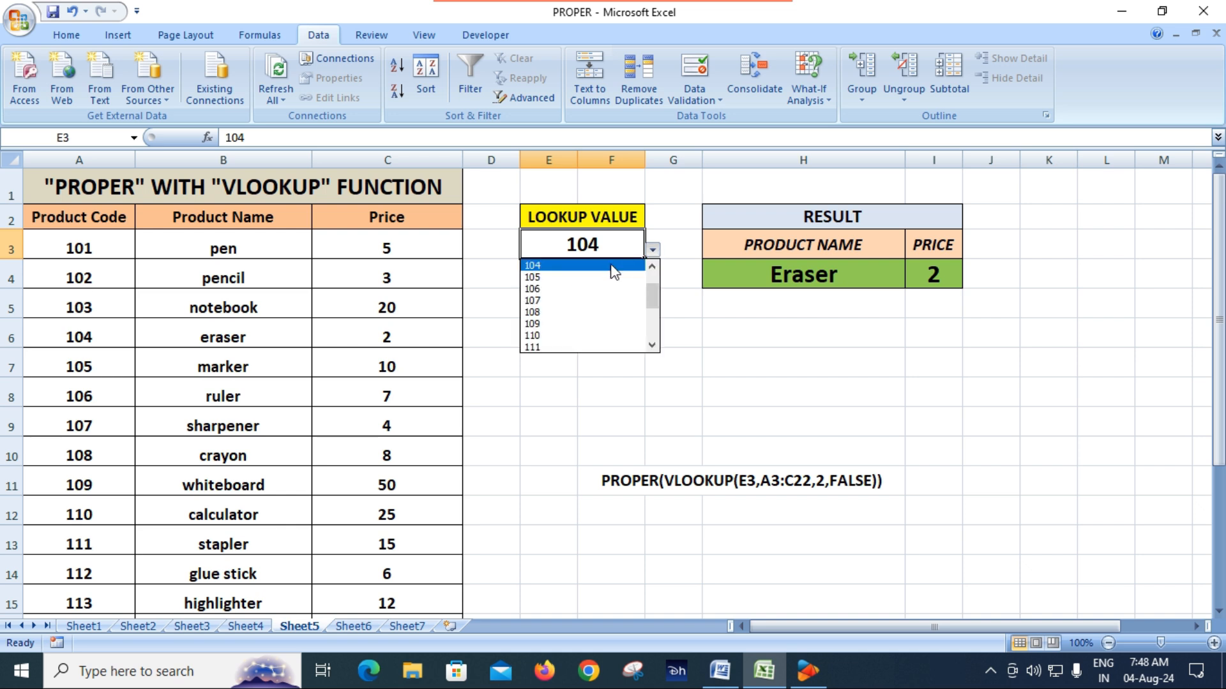
{"action": "left_click", "coordinate": [569, 276]}
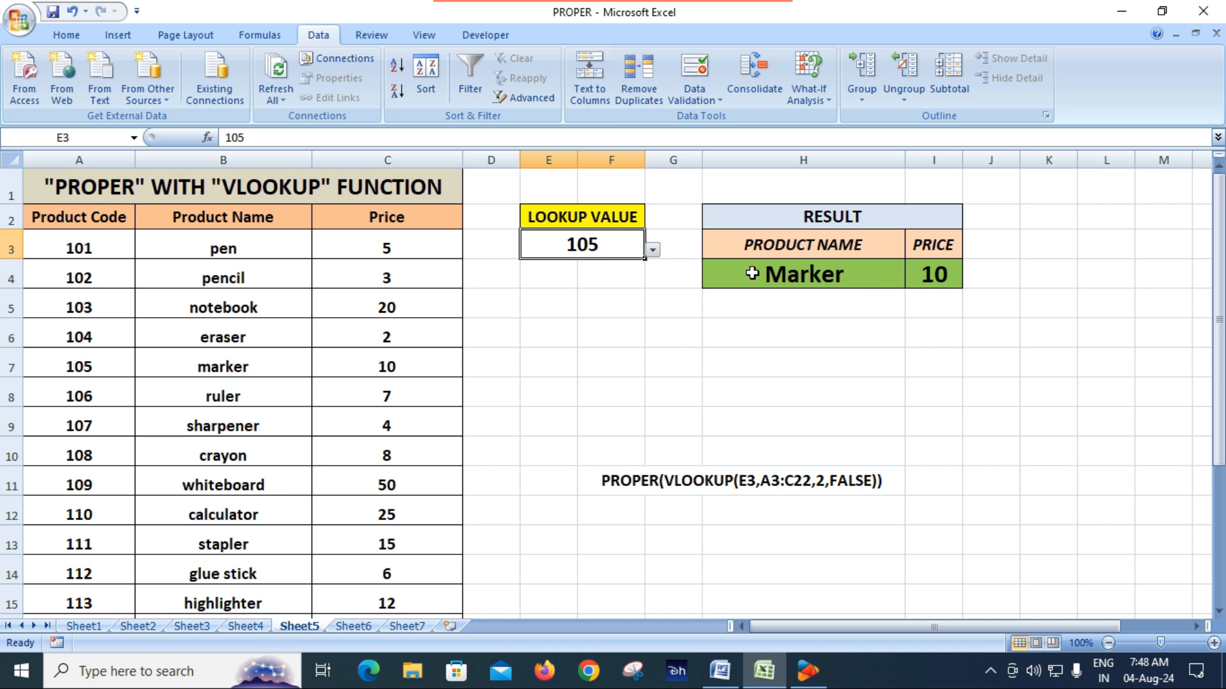
{"action": "left_click", "coordinate": [624, 330]}
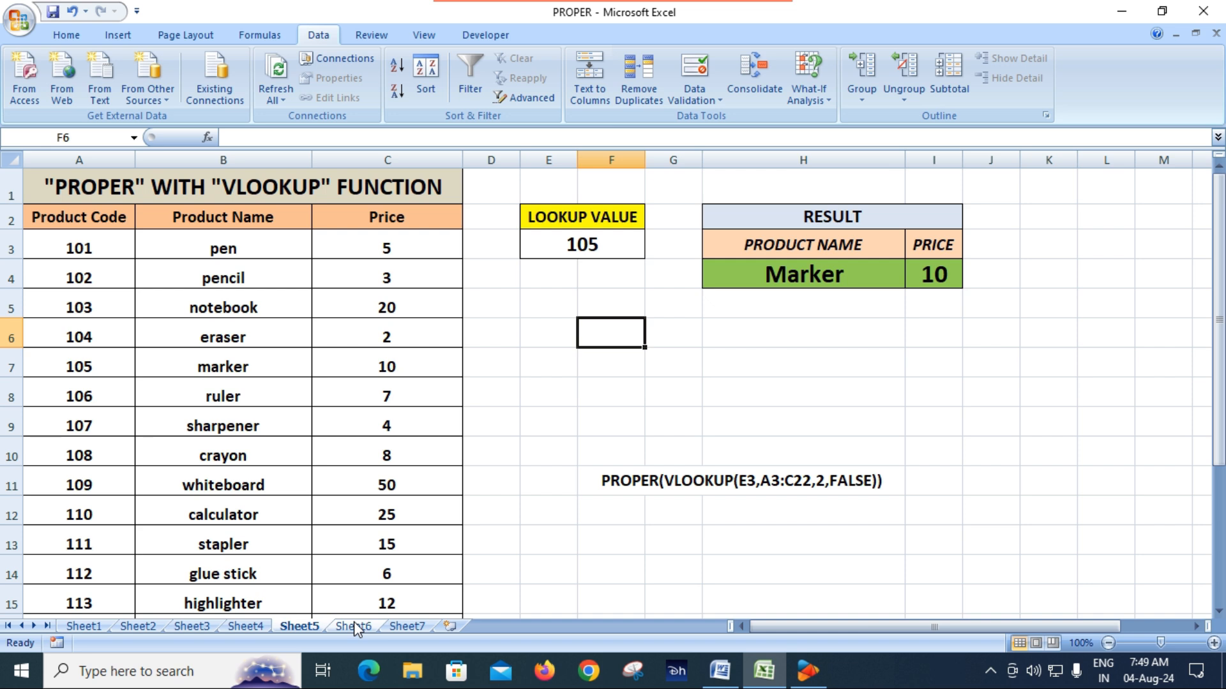
{"action": "left_click", "coordinate": [465, 460]}
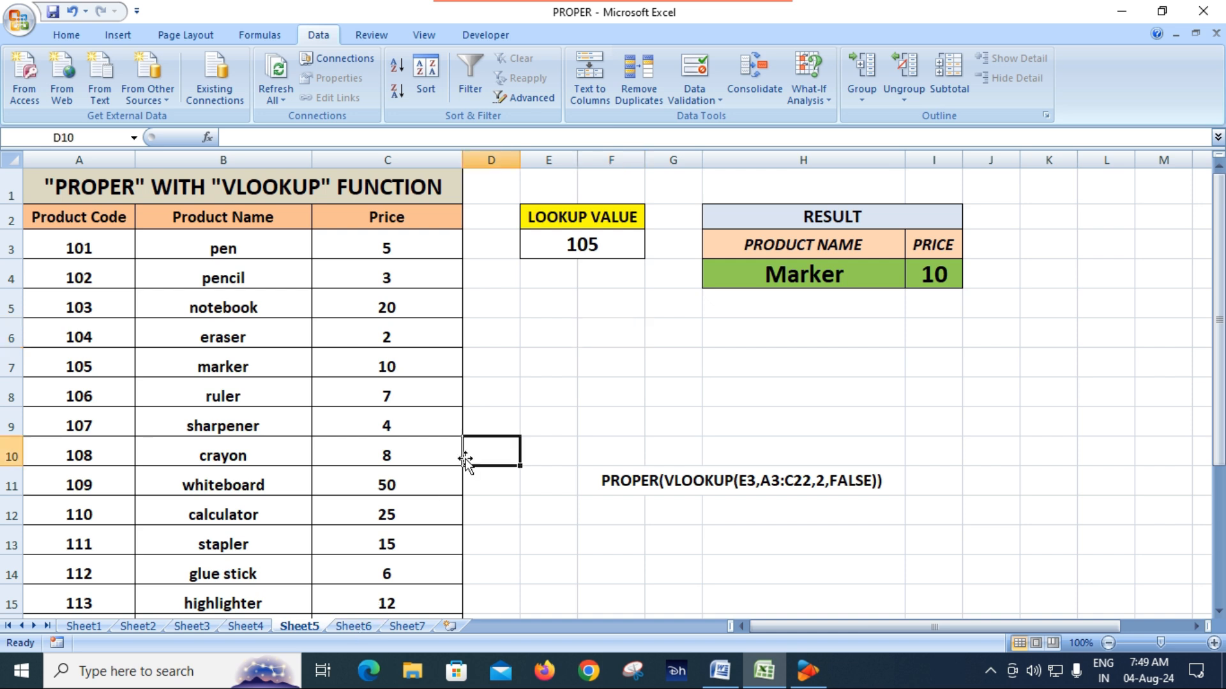